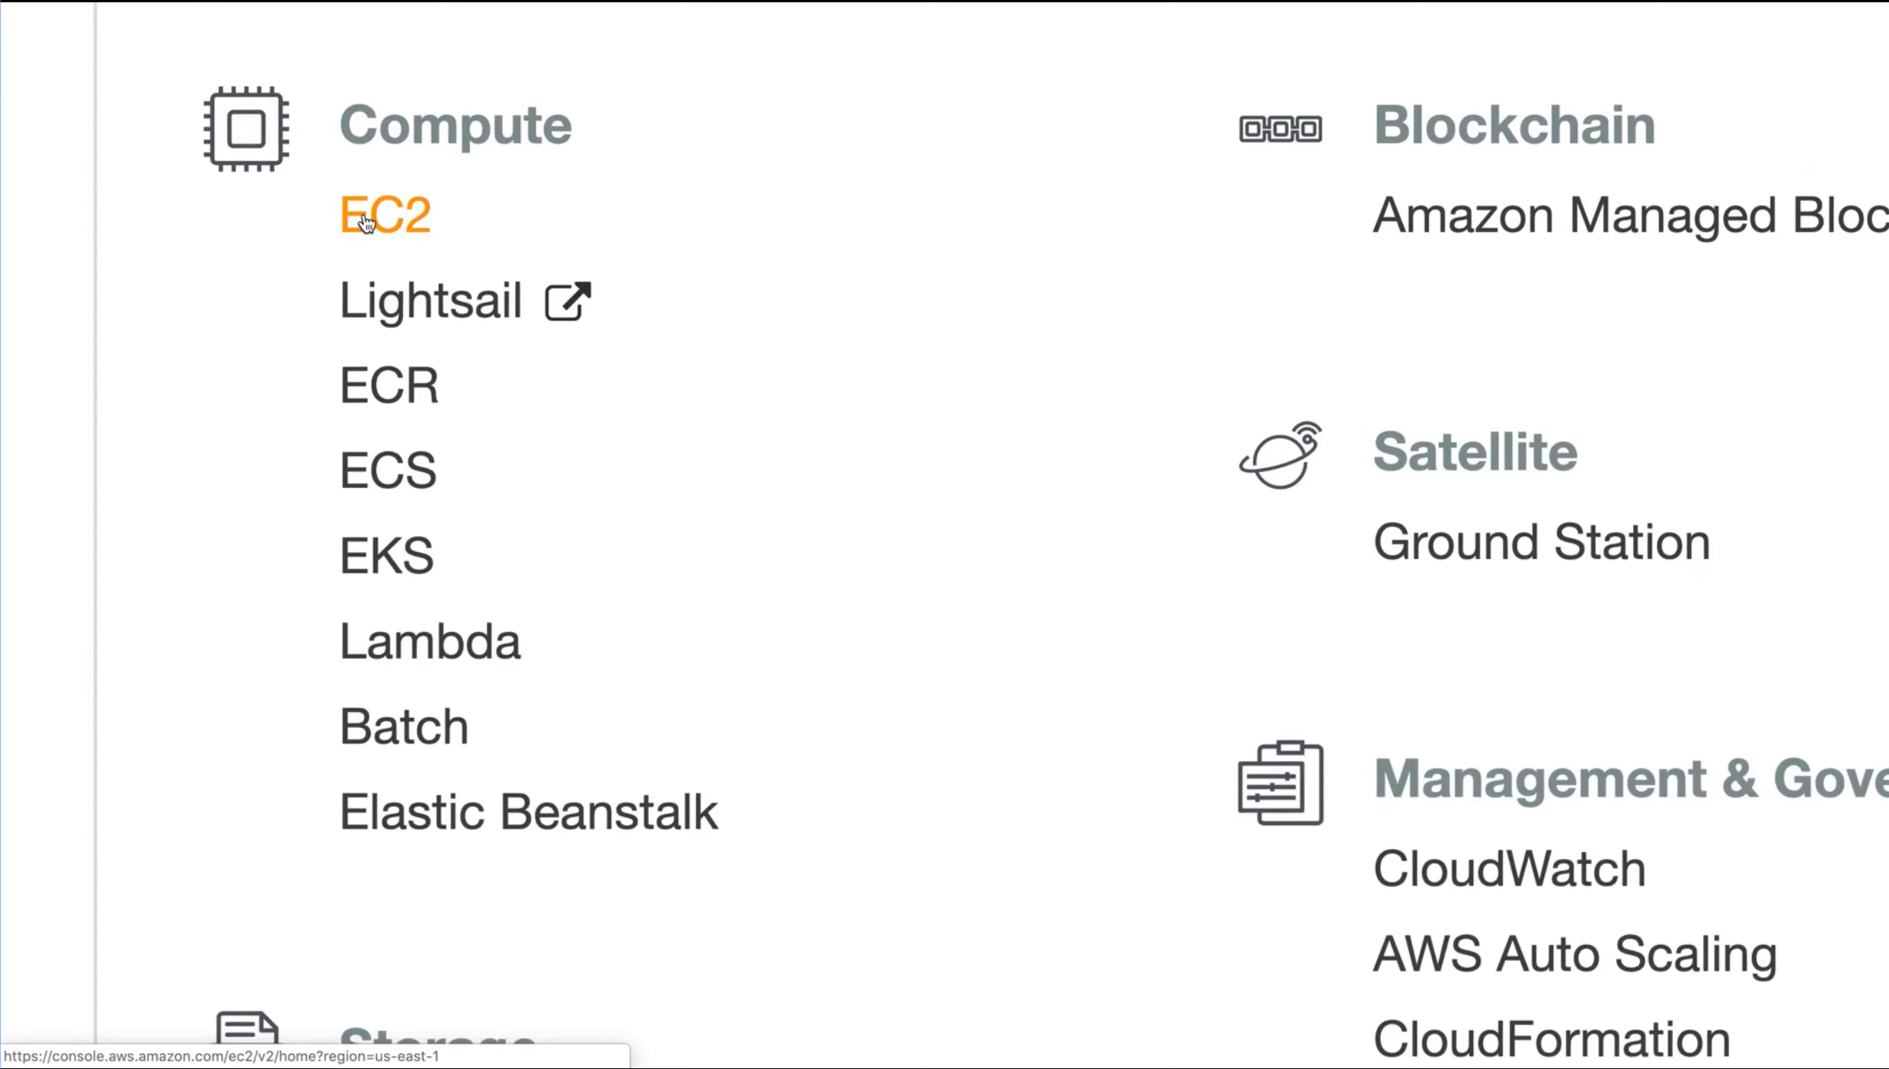
Open the EC2 service, check the available regions, and start launching a new instance in N. Virginia
{"action": "left_click", "coordinate": [366, 222]}
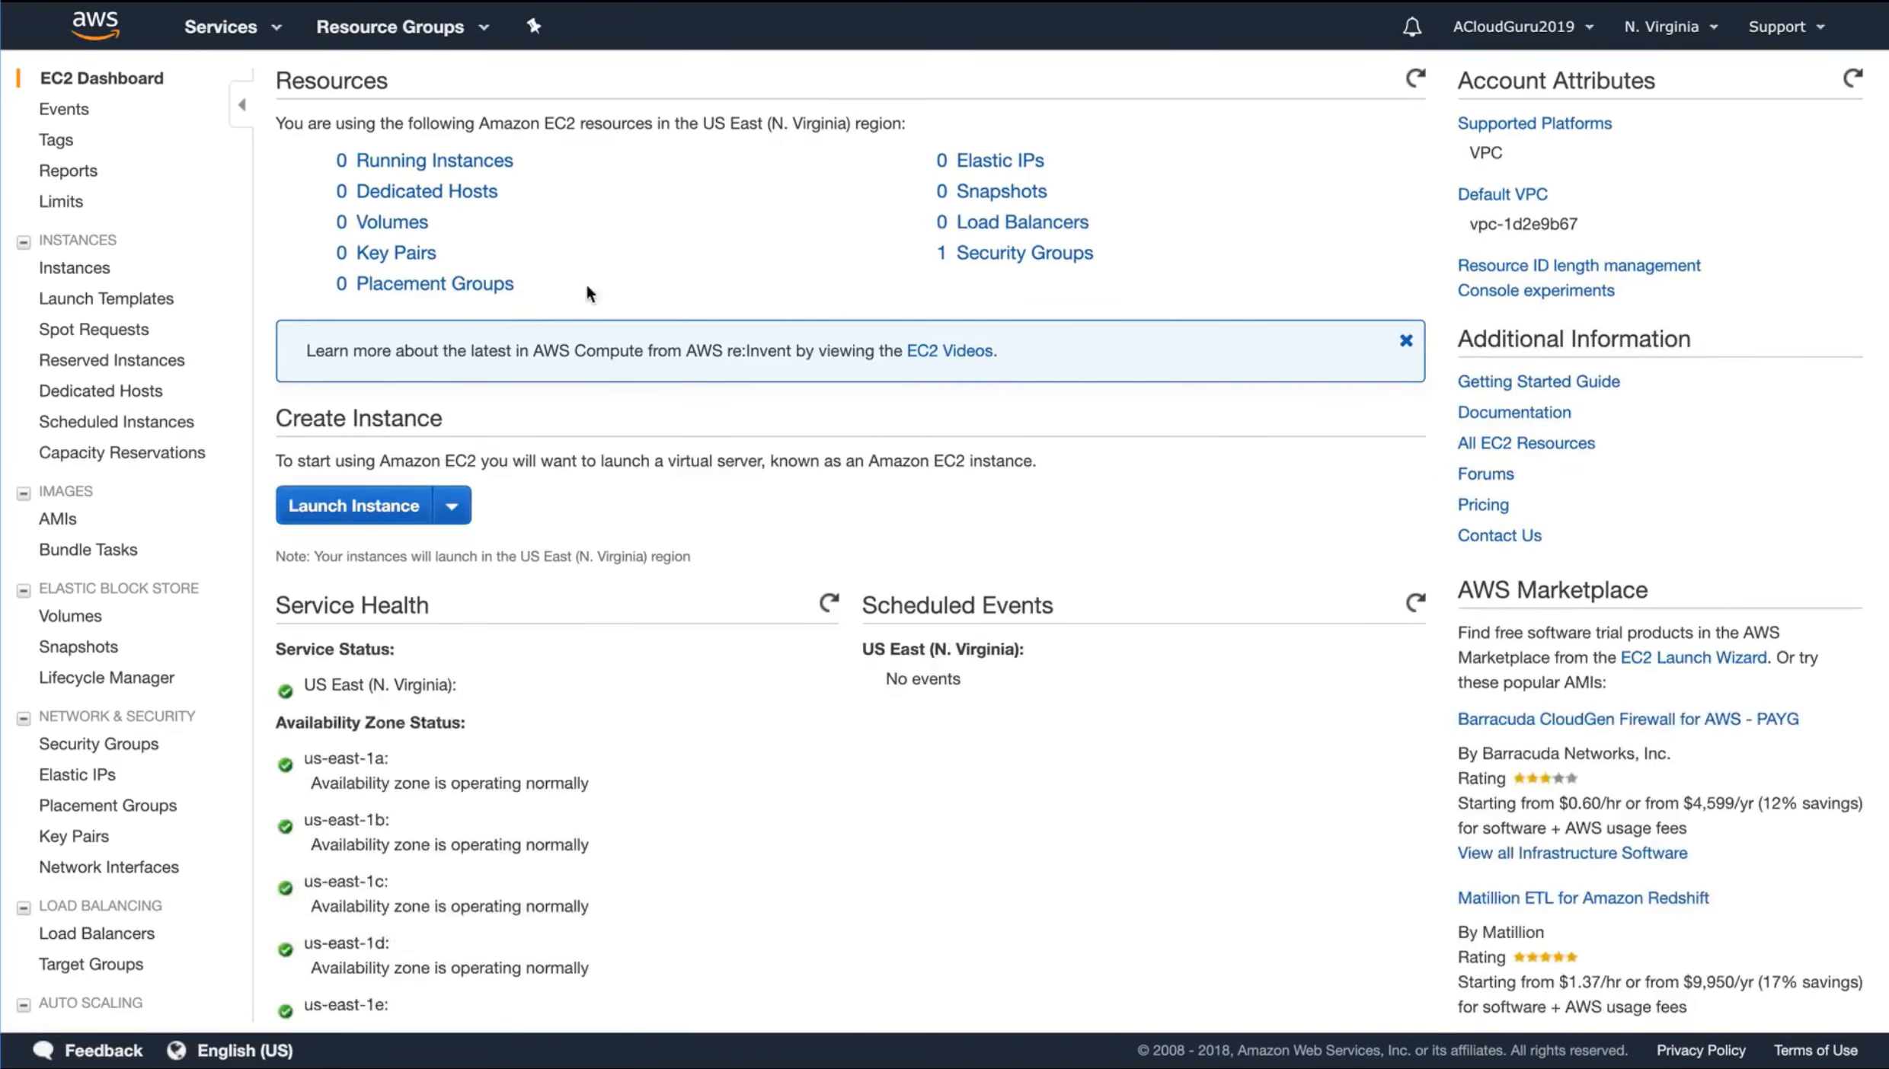
{"action": "left_click", "coordinate": [1685, 30]}
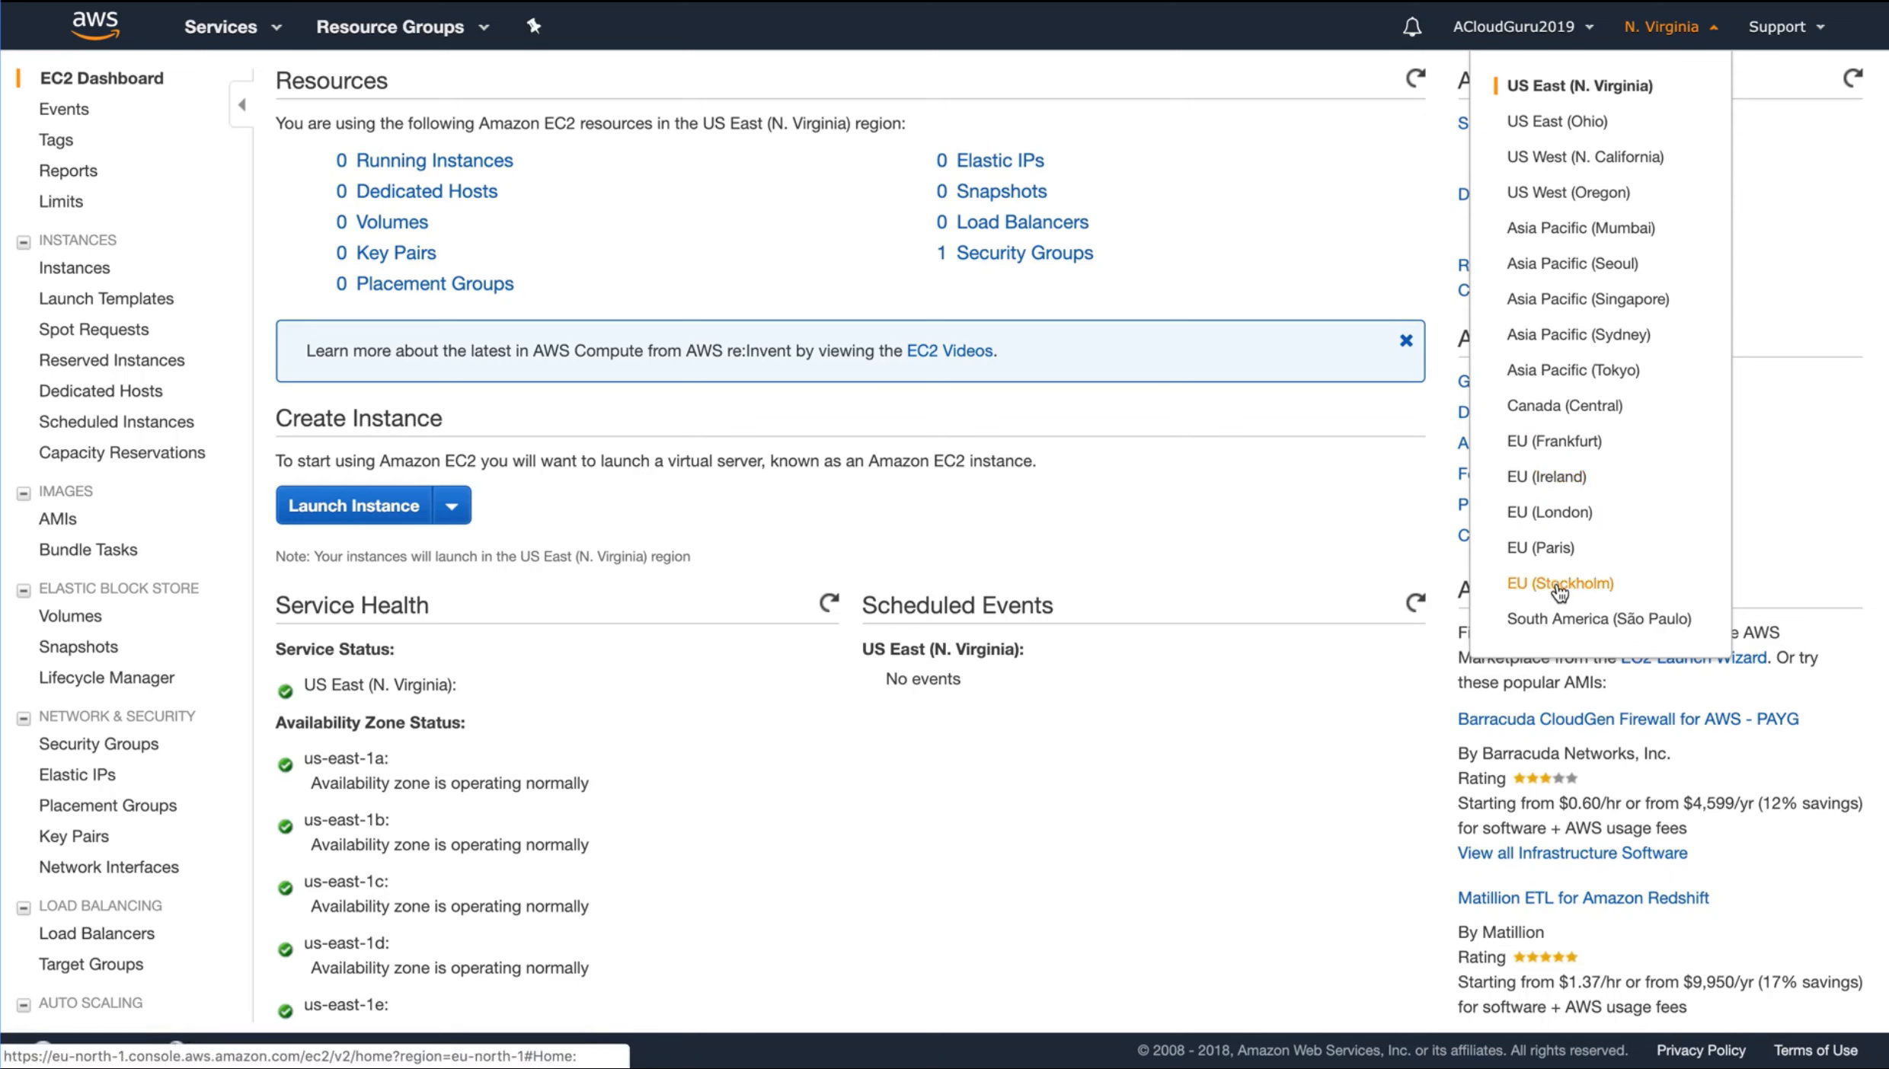
{"action": "left_click", "coordinate": [1236, 206]}
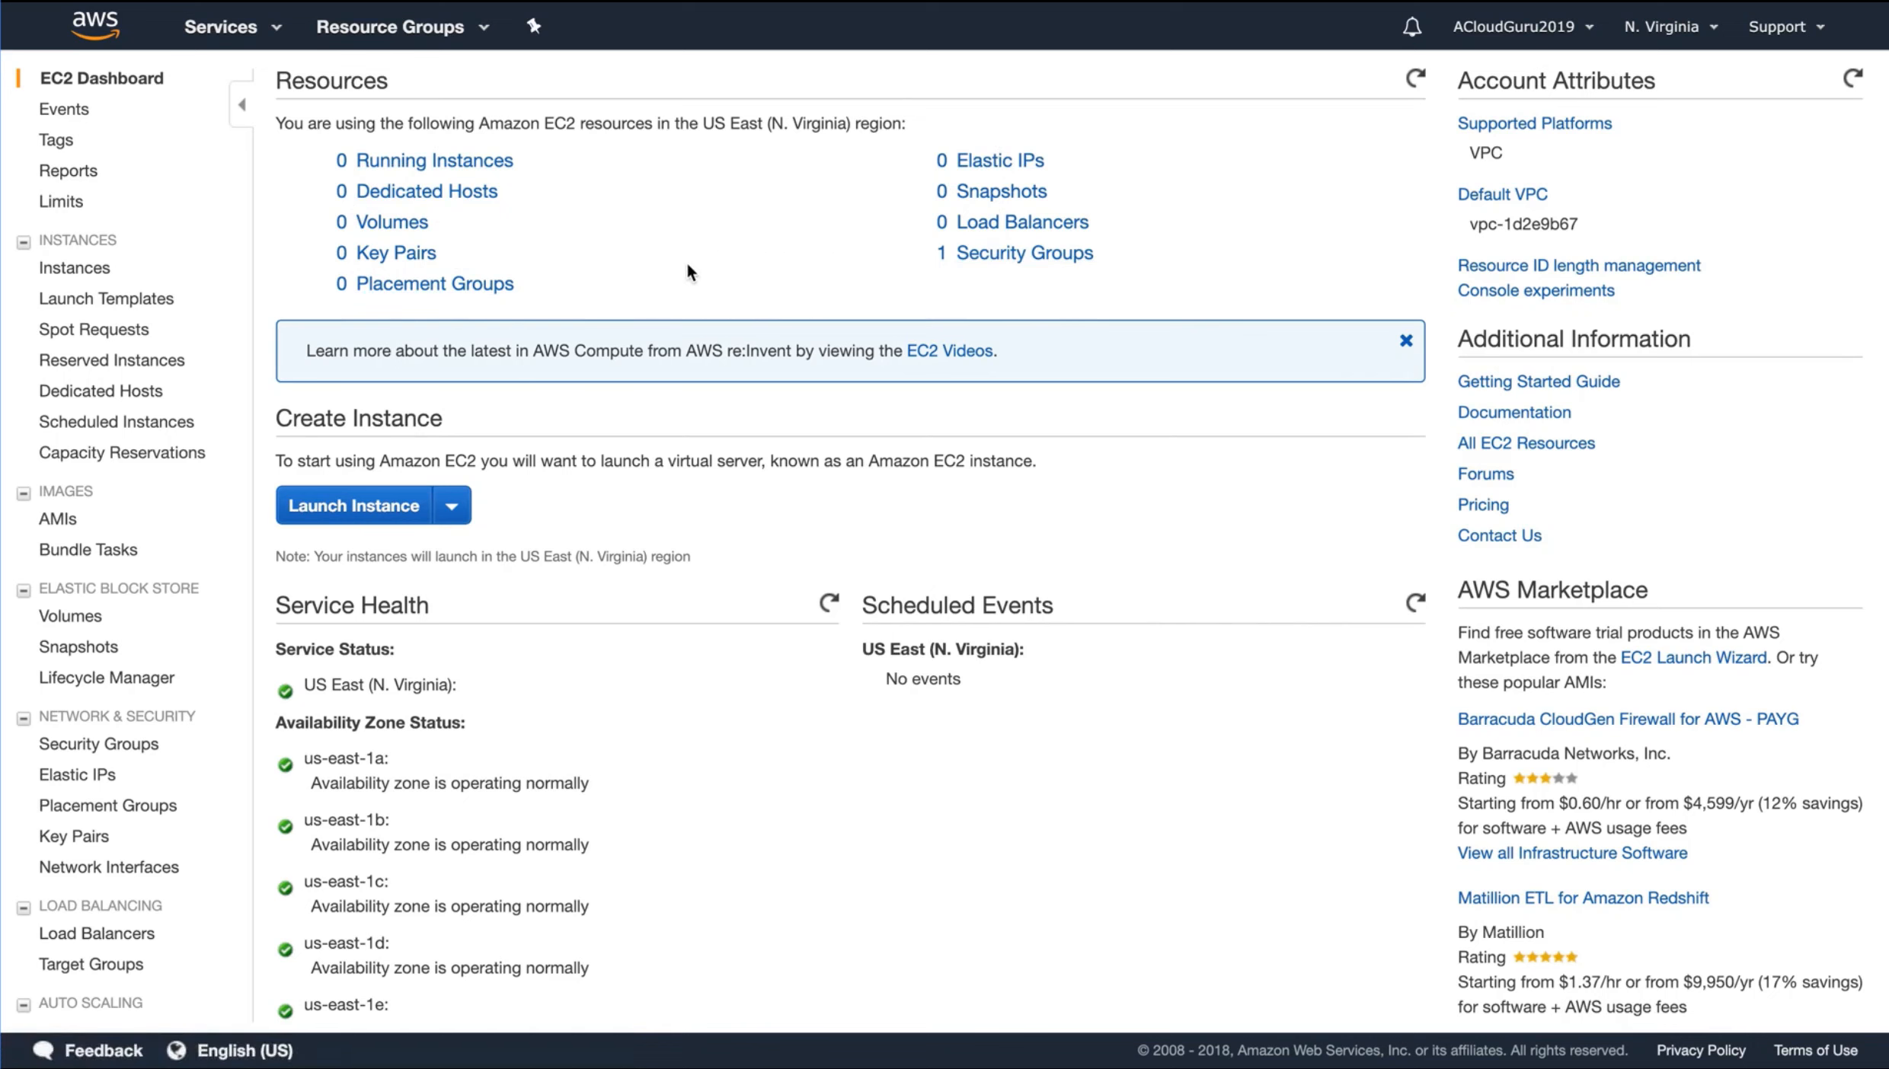
{"action": "left_click", "coordinate": [358, 516]}
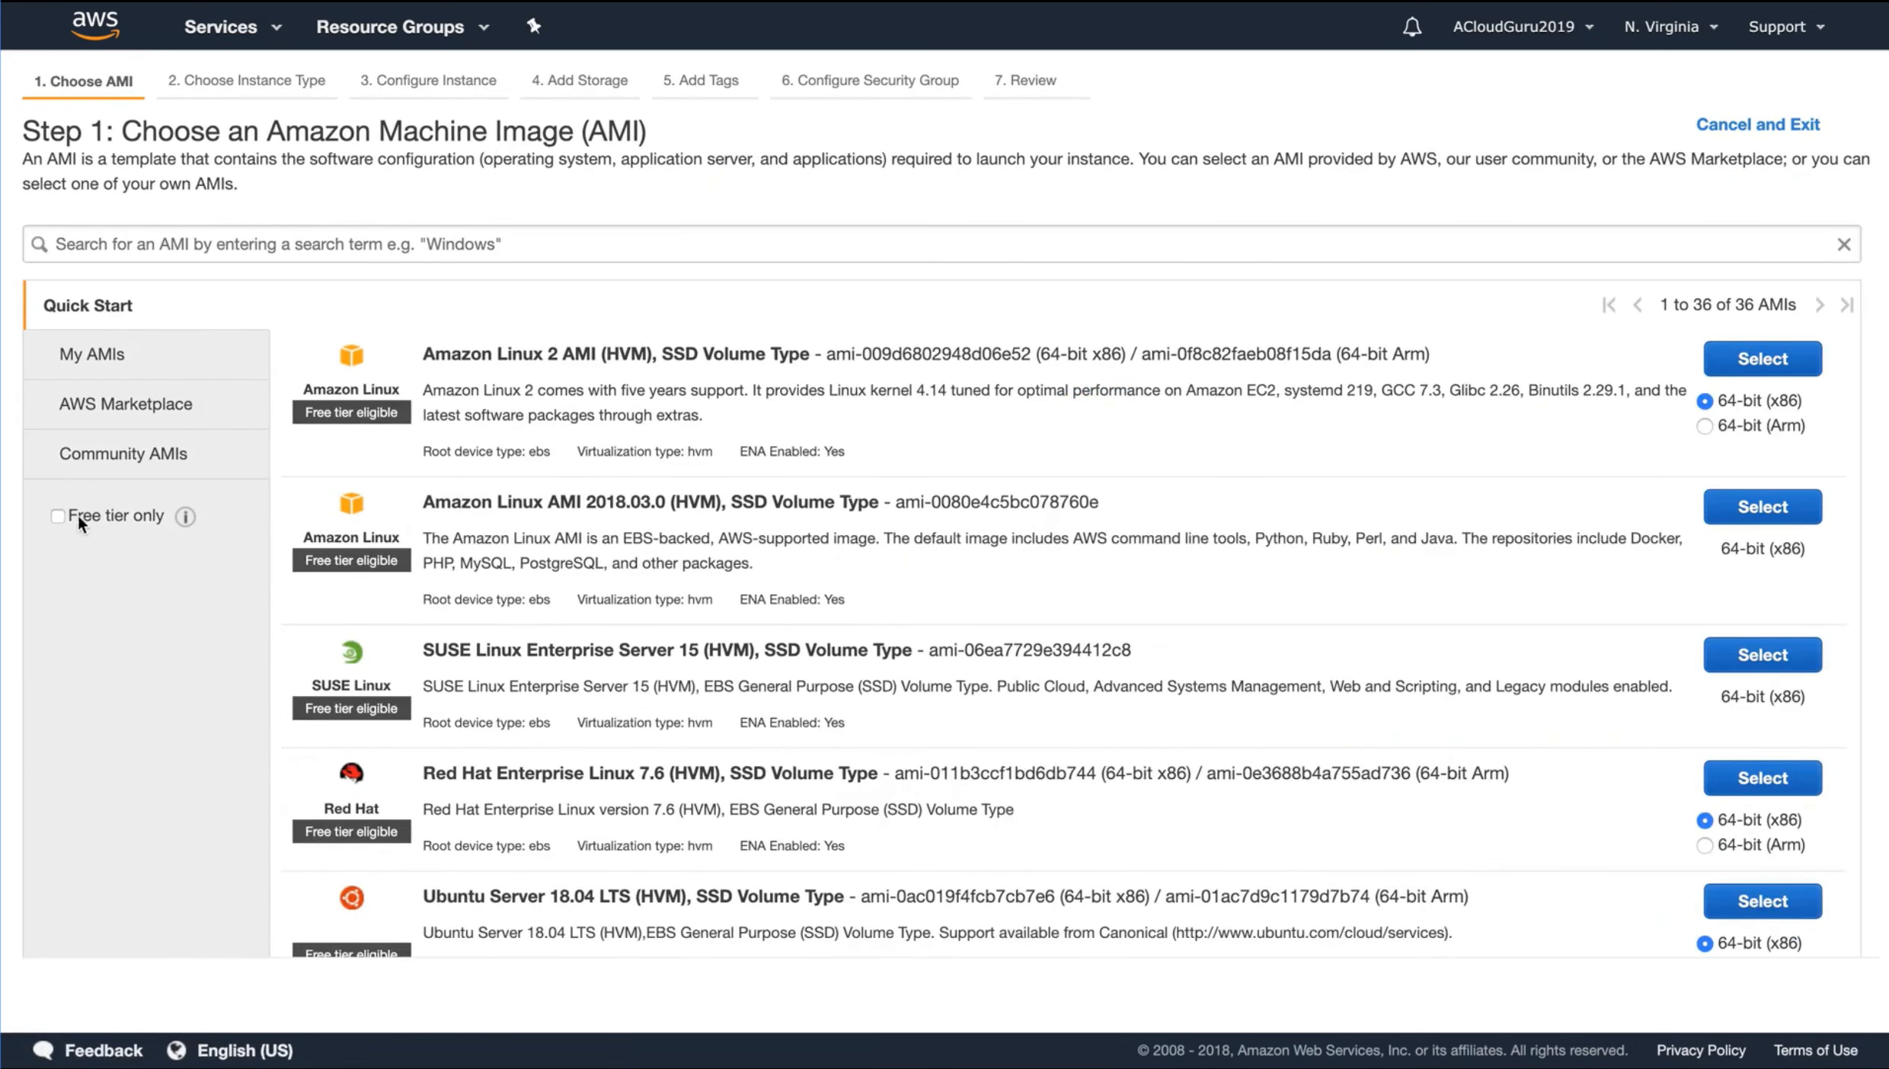
Examine the free tier filter and the operating systems offered in the Quick Start AMI list
{"action": "left_click", "coordinate": [58, 516]}
{"action": "left_click", "coordinate": [57, 516]}
{"action": "scroll", "coordinate": [631, 363], "scroll_direction": "down", "scroll_amount": 6}
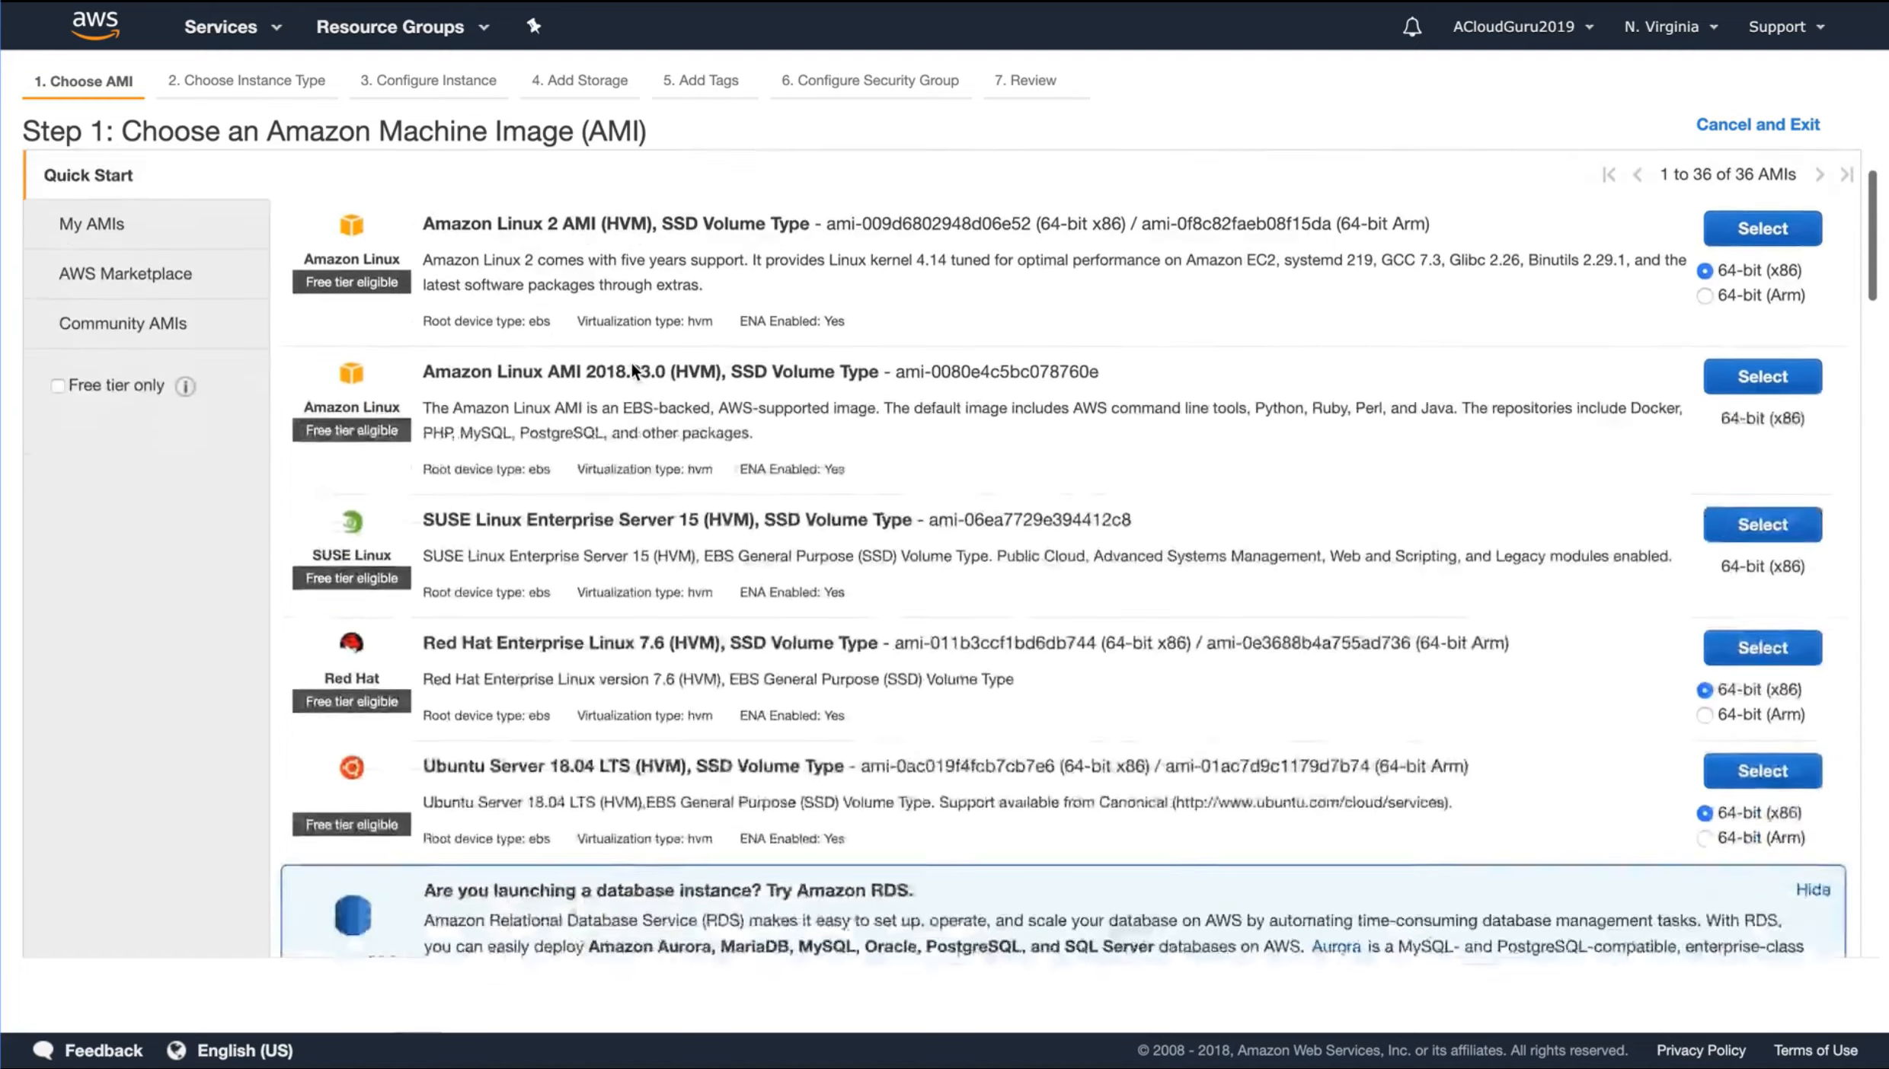
{"action": "scroll", "coordinate": [631, 364], "scroll_direction": "down", "scroll_amount": 5}
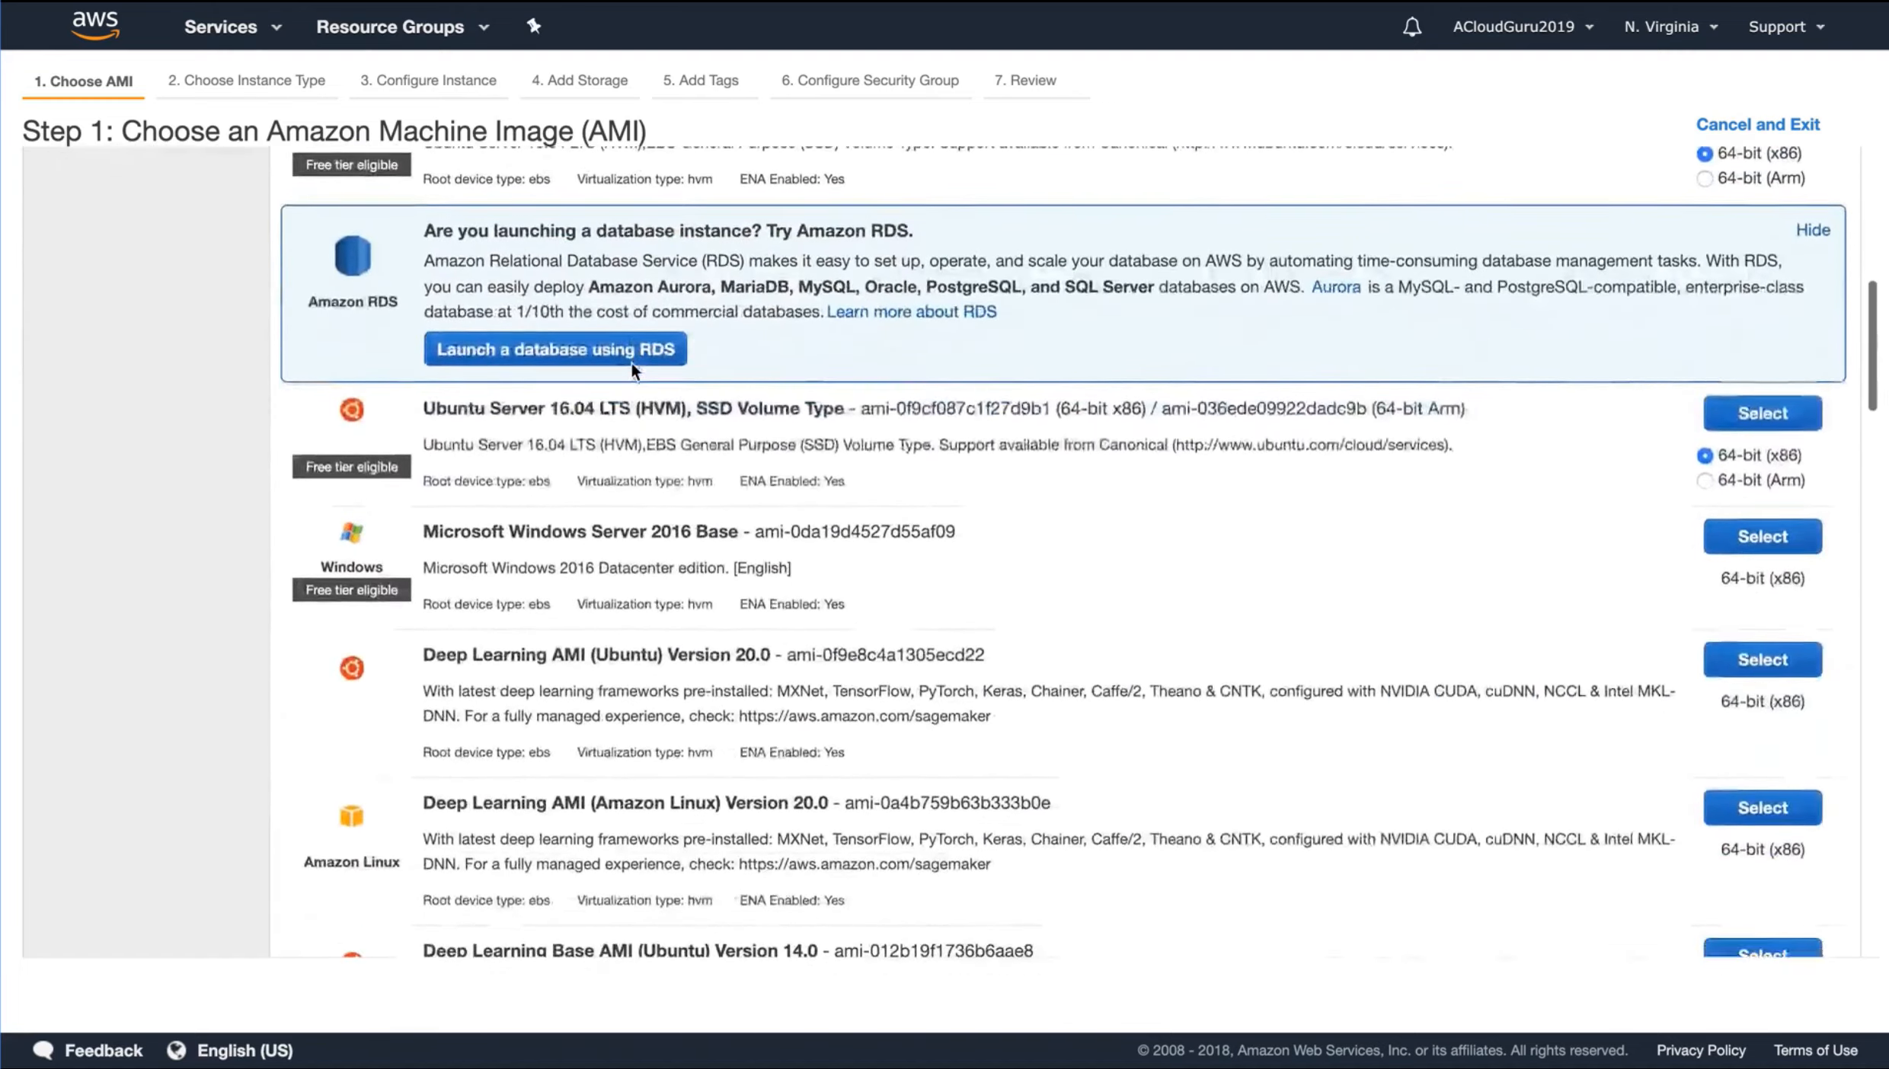
{"action": "scroll", "coordinate": [727, 495], "scroll_direction": "down", "scroll_amount": 6}
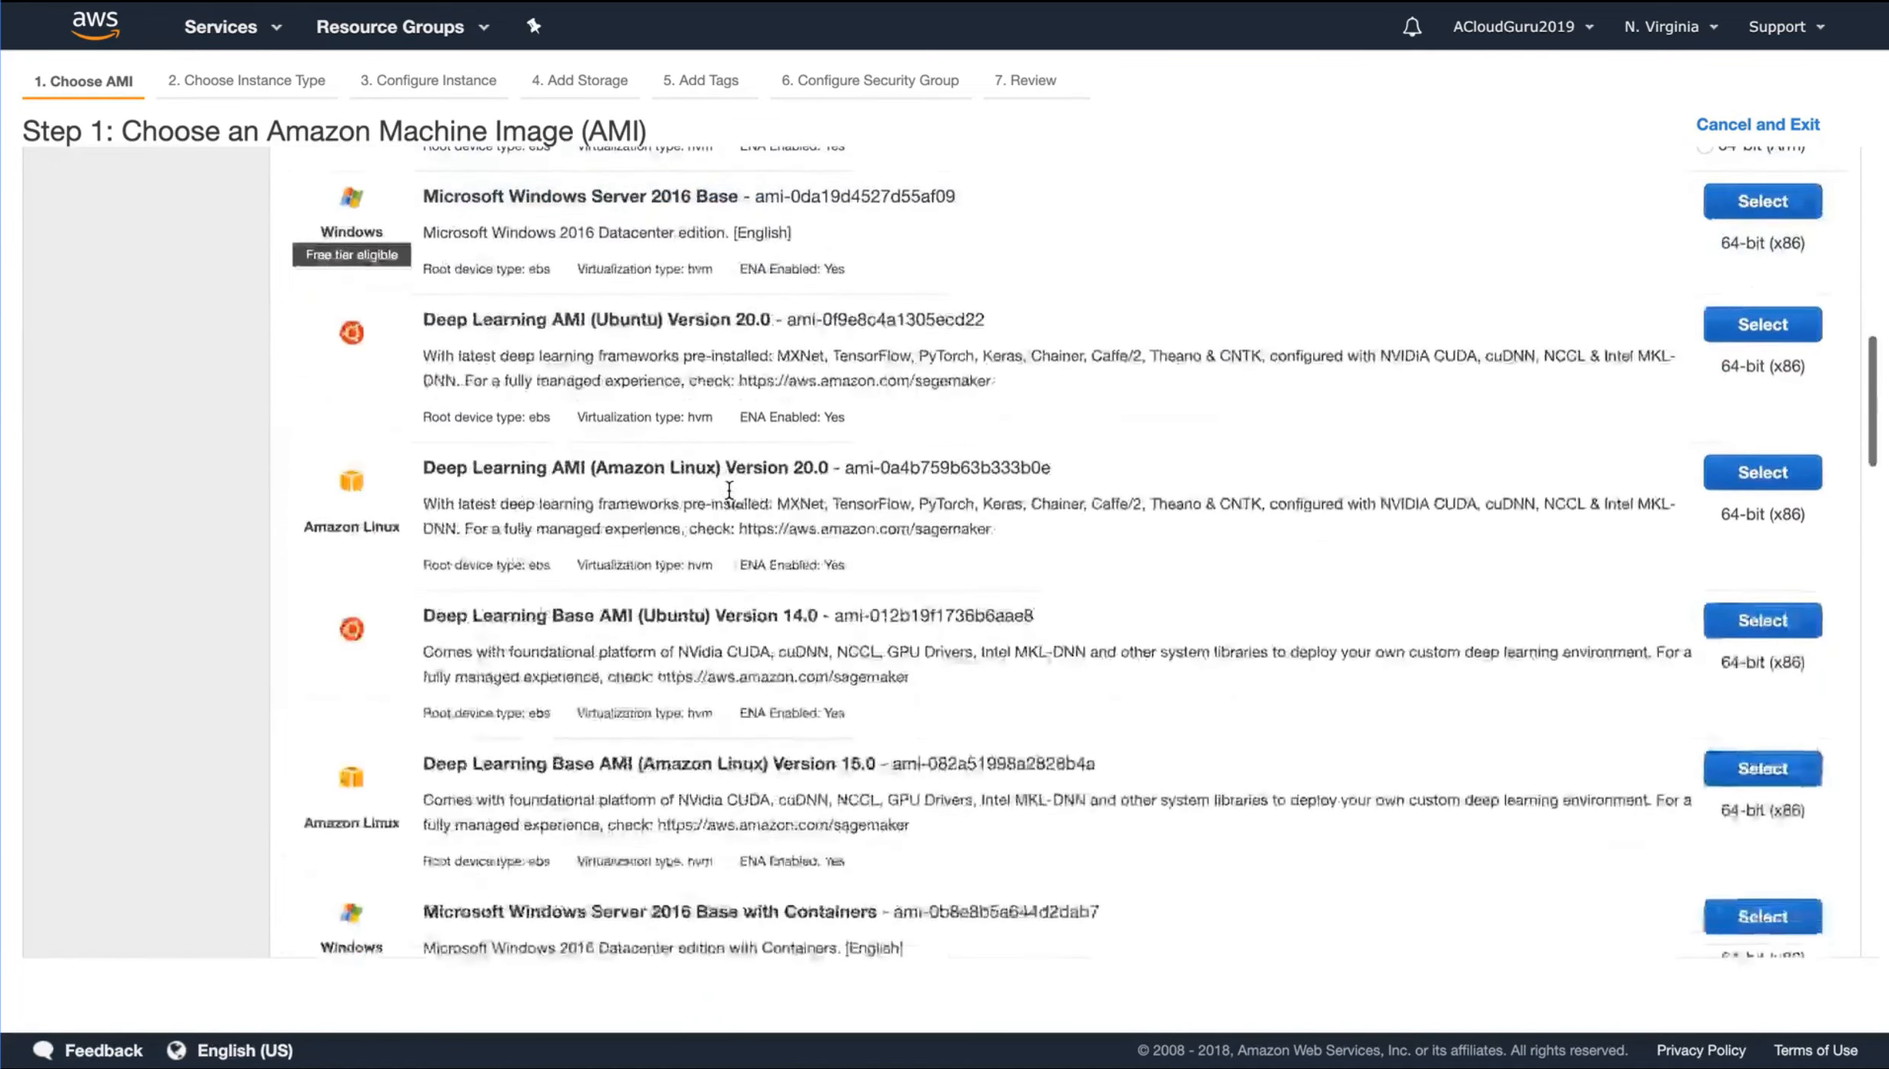
{"action": "scroll", "coordinate": [729, 494], "scroll_direction": "down", "scroll_amount": 10}
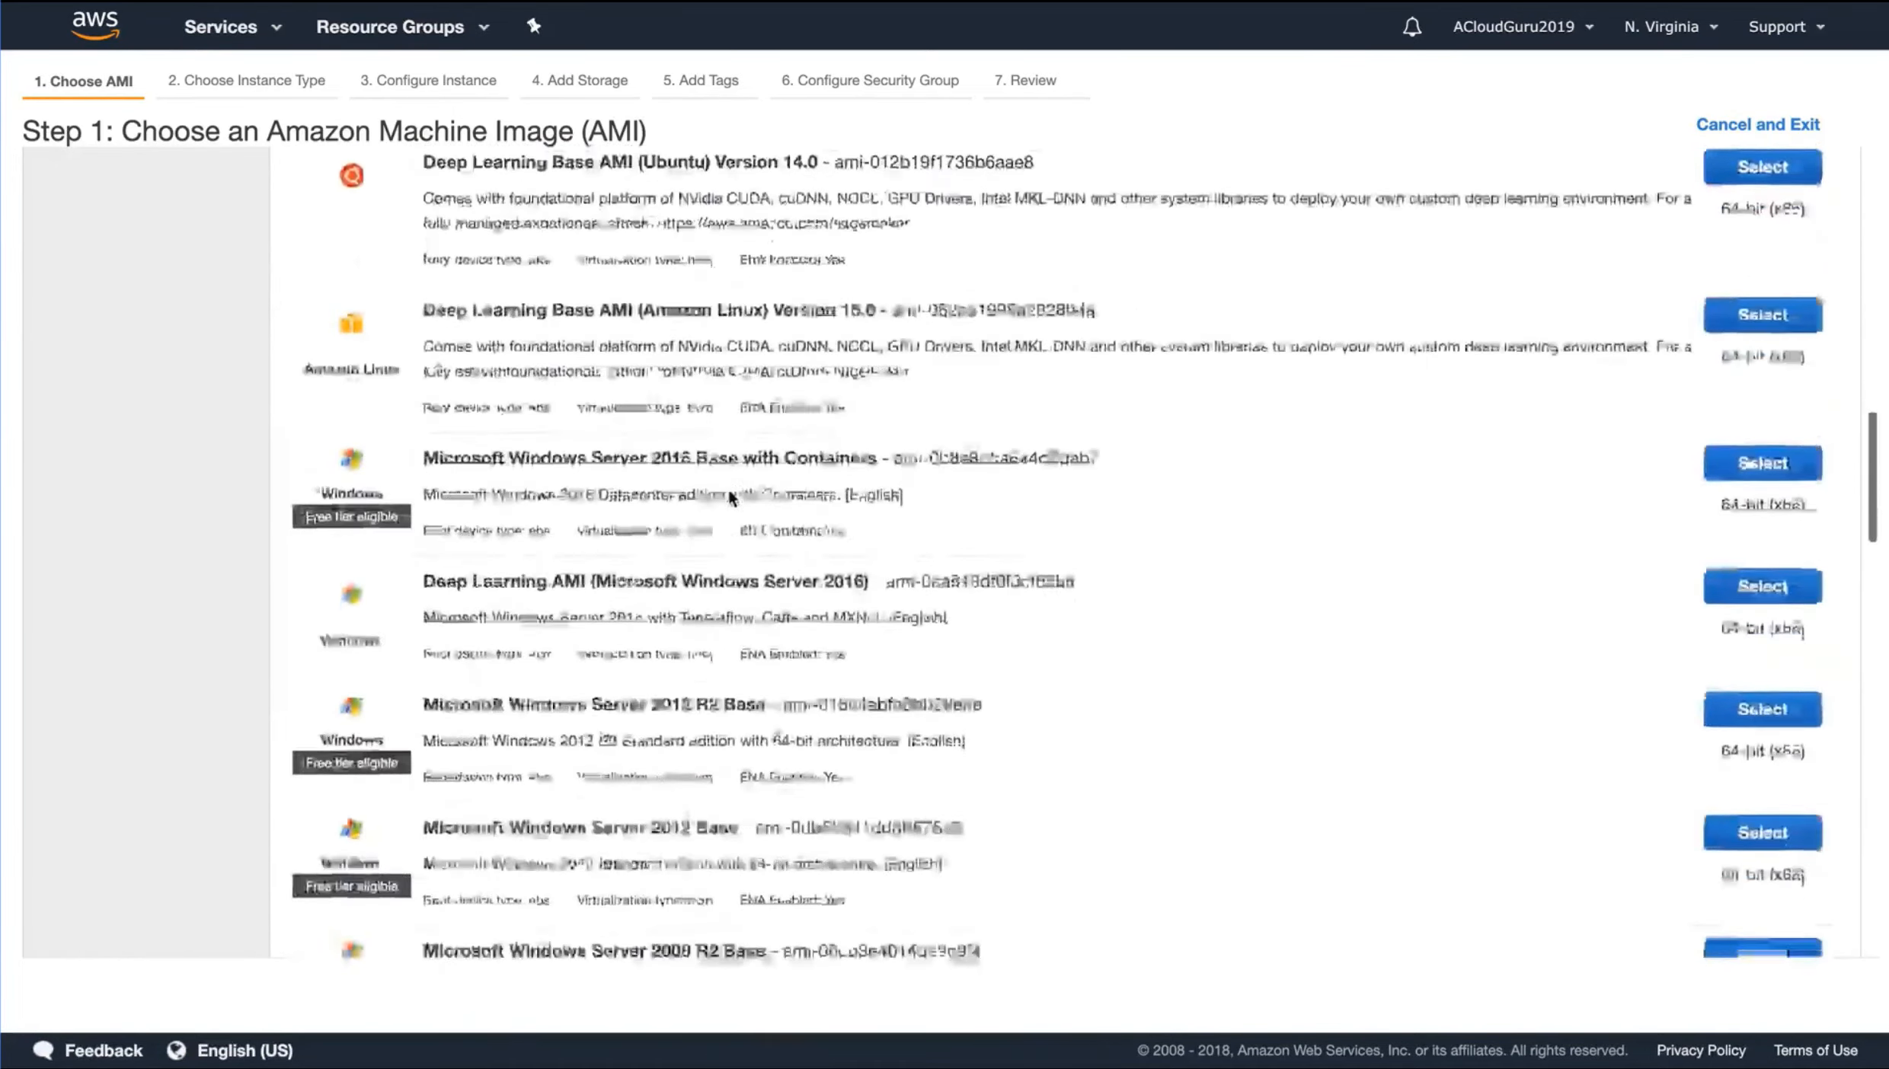
{"action": "scroll", "coordinate": [727, 486], "scroll_direction": "down", "scroll_amount": 1}
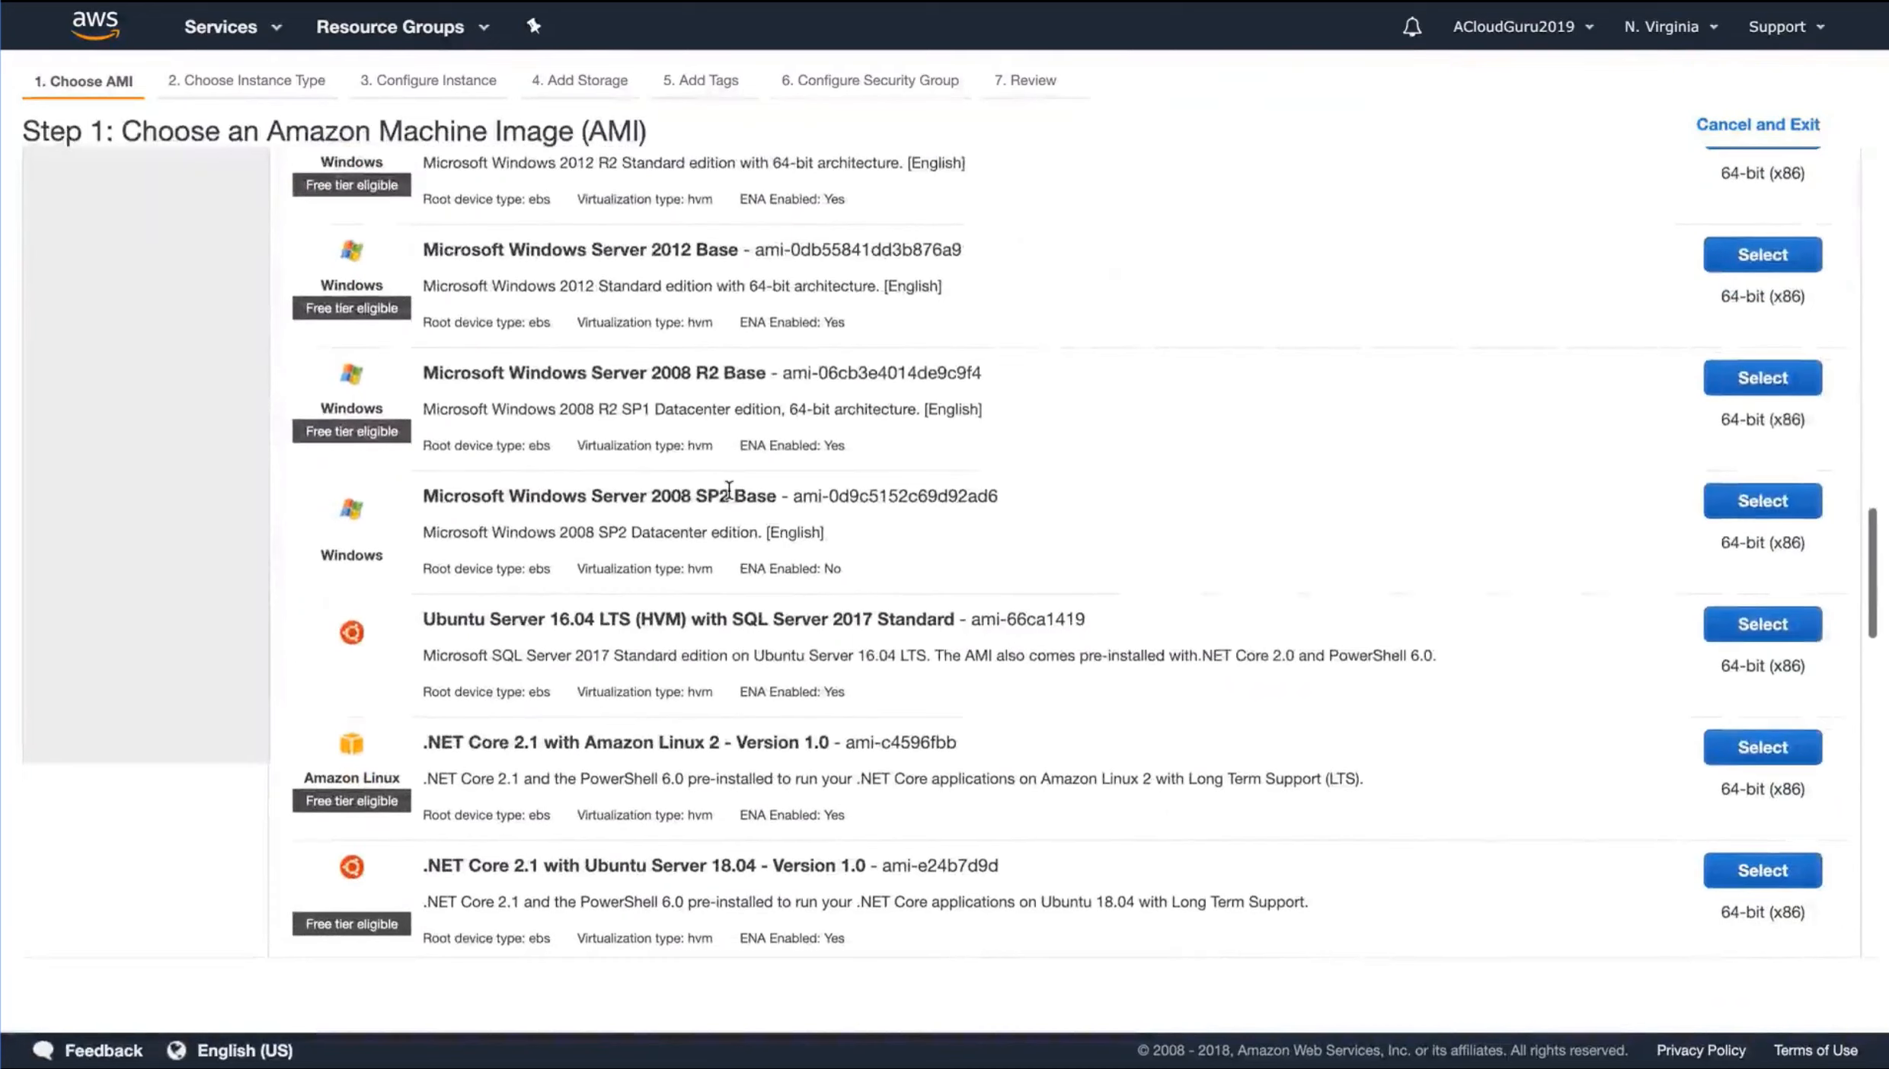
{"action": "scroll", "coordinate": [514, 646], "scroll_direction": "down", "scroll_amount": 3}
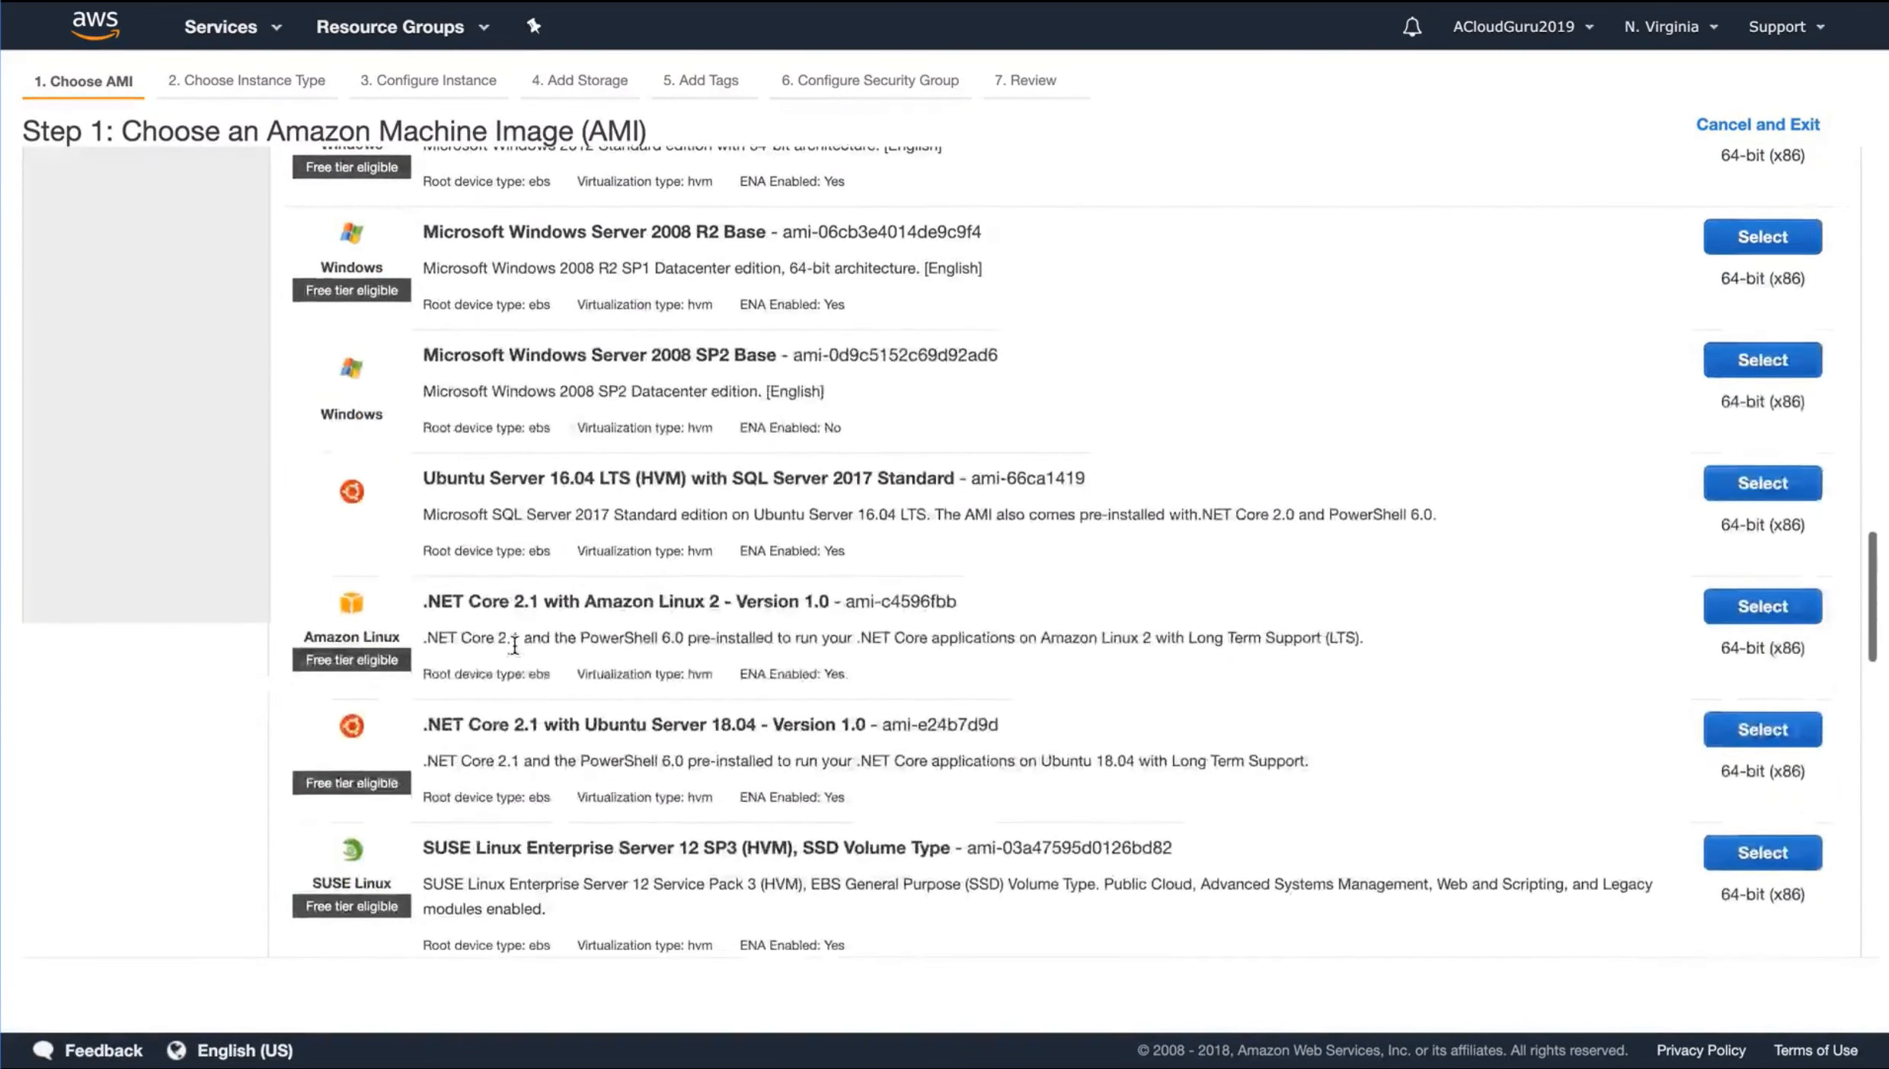
{"action": "scroll", "coordinate": [579, 682], "scroll_direction": "up", "scroll_amount": 15}
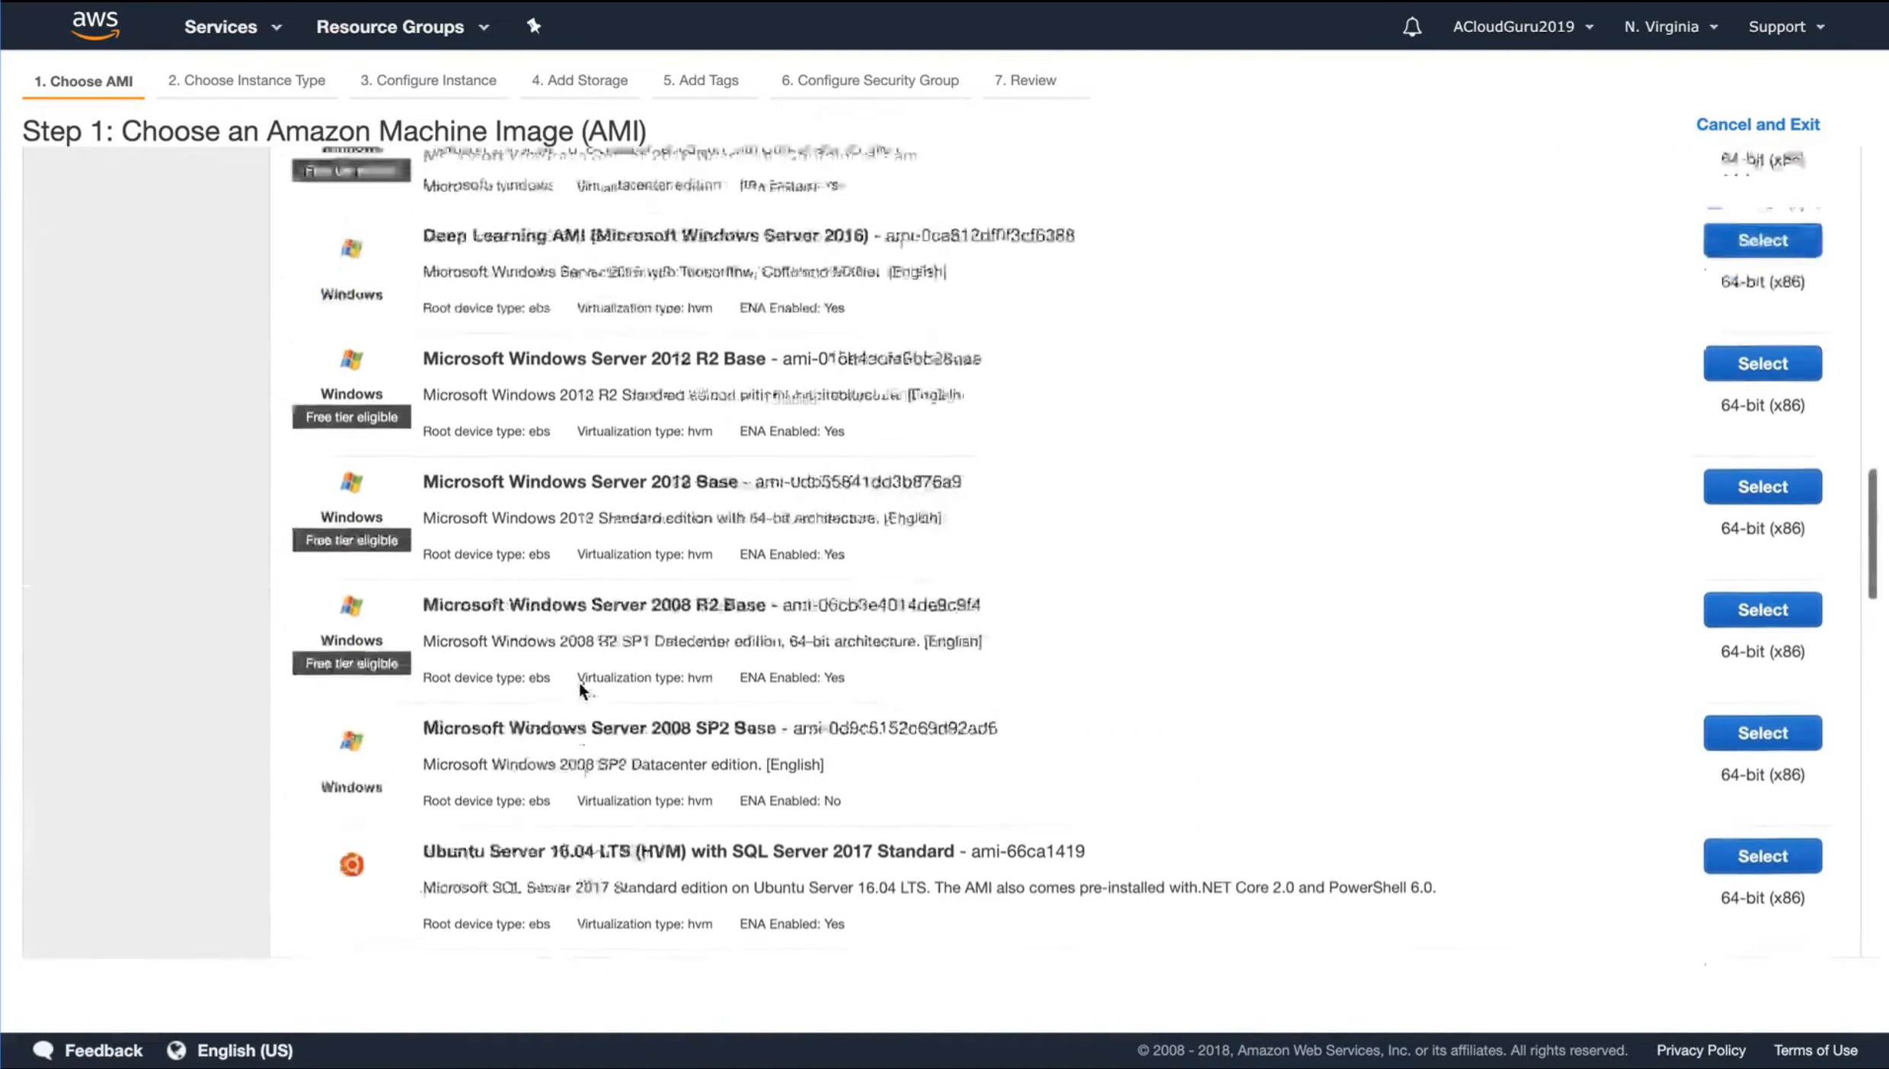
{"action": "scroll", "coordinate": [579, 683], "scroll_direction": "up", "scroll_amount": 2}
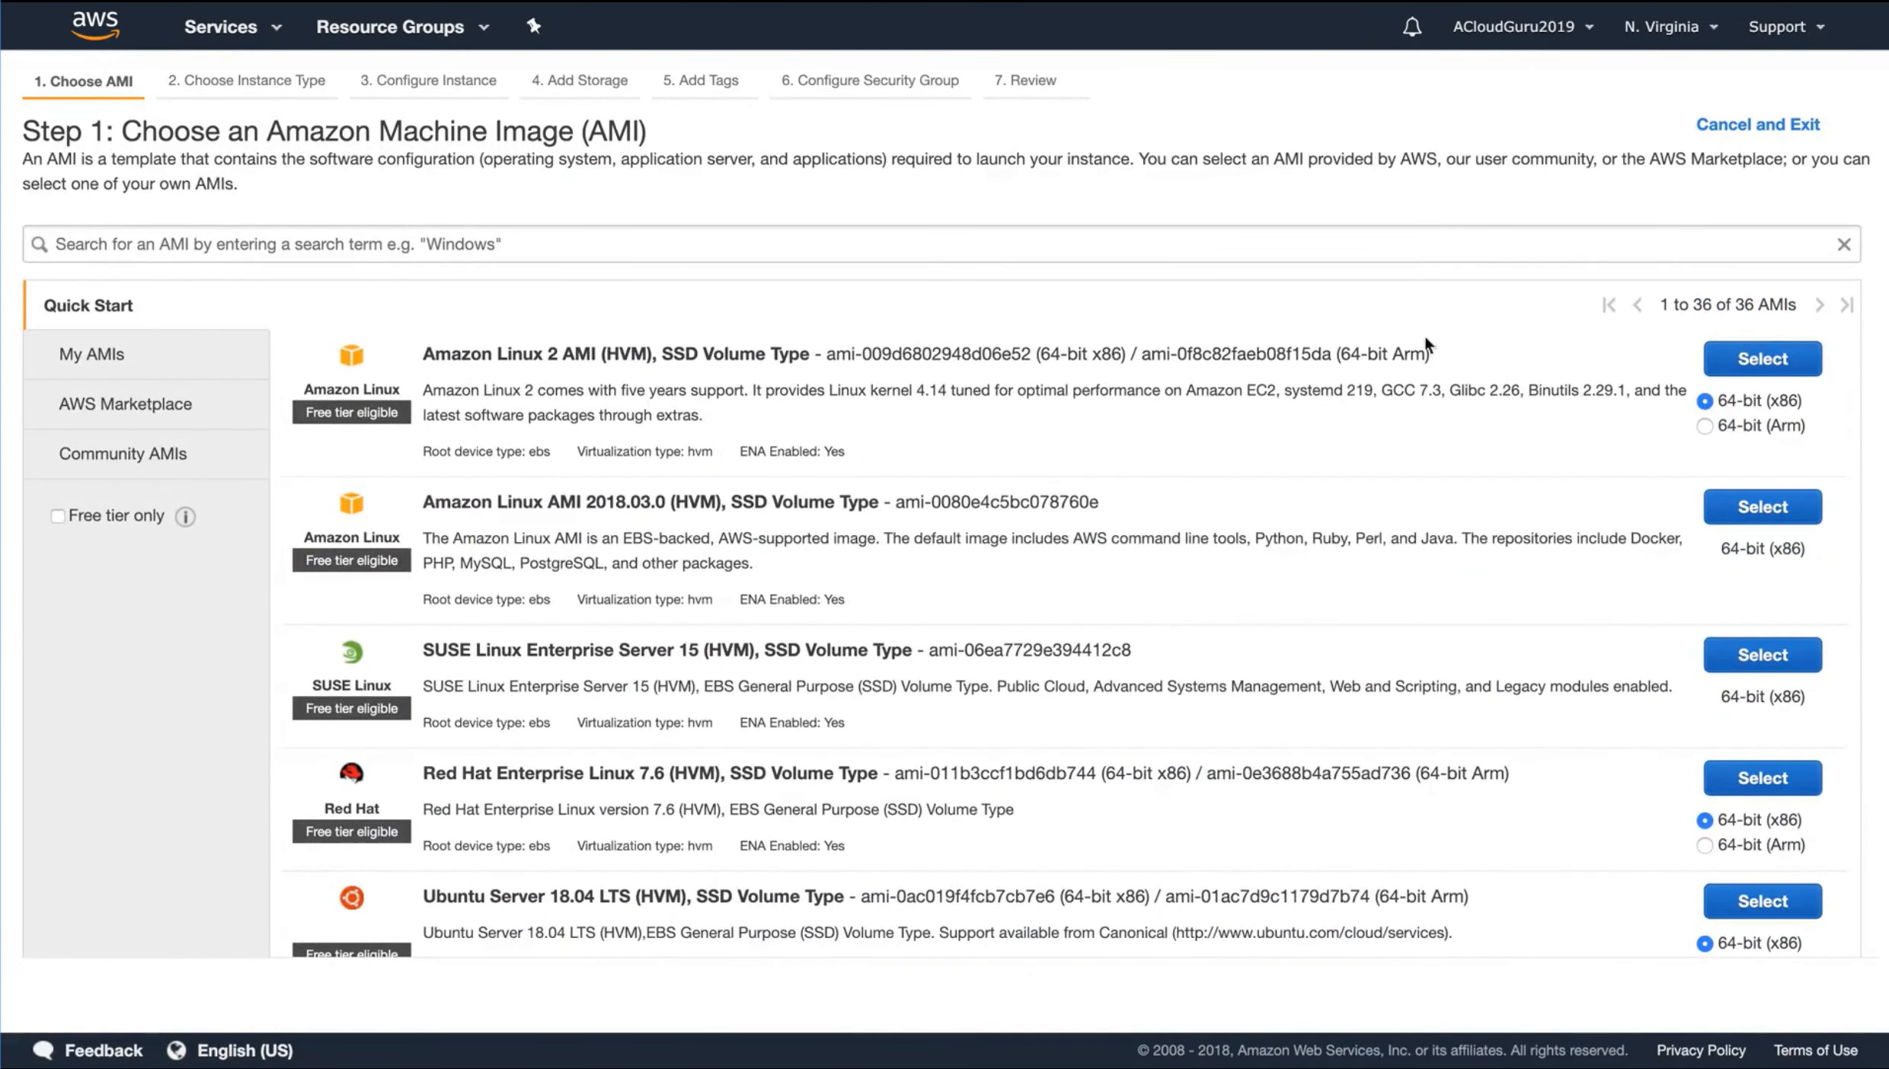
Select the 64-bit (x86) Amazon Linux 2 AMI and proceed to the instance details with the t2.micro type
{"action": "left_click", "coordinate": [1762, 359]}
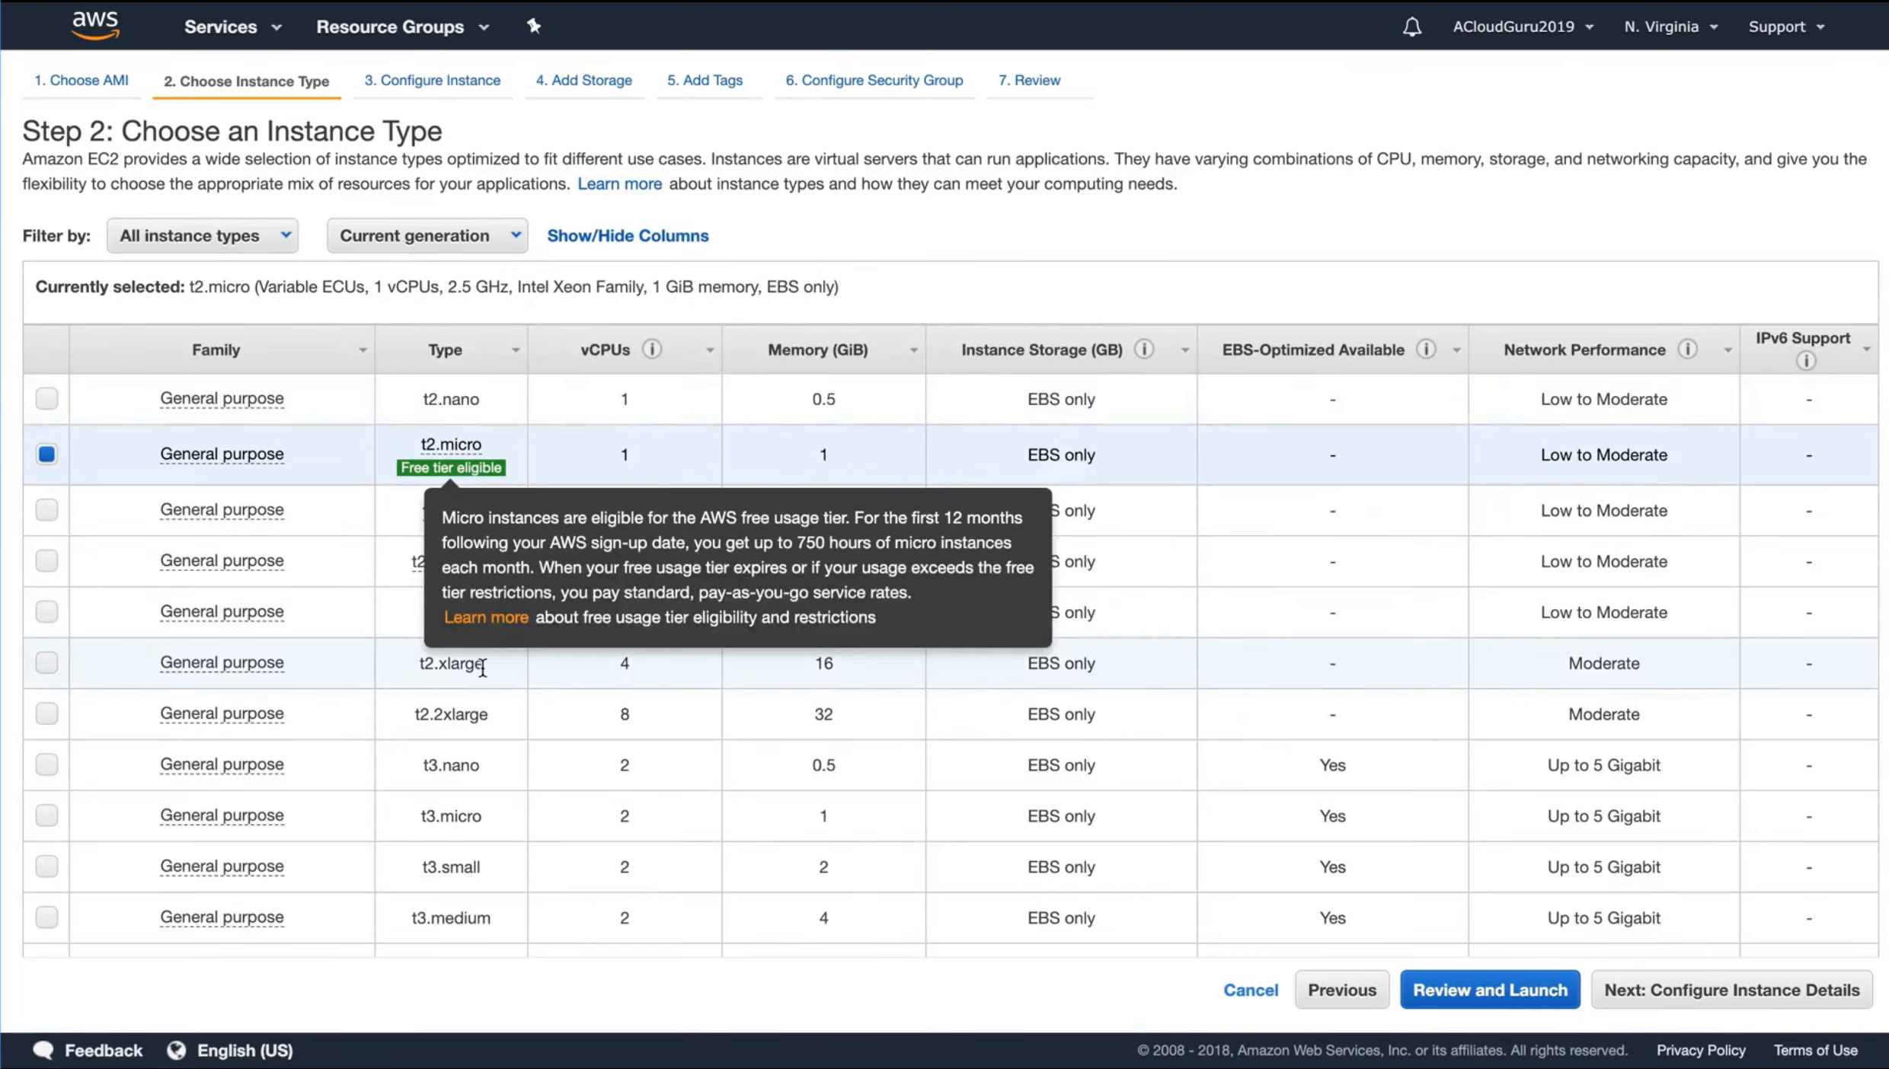
{"action": "scroll", "coordinate": [482, 668], "scroll_direction": "down", "scroll_amount": 15}
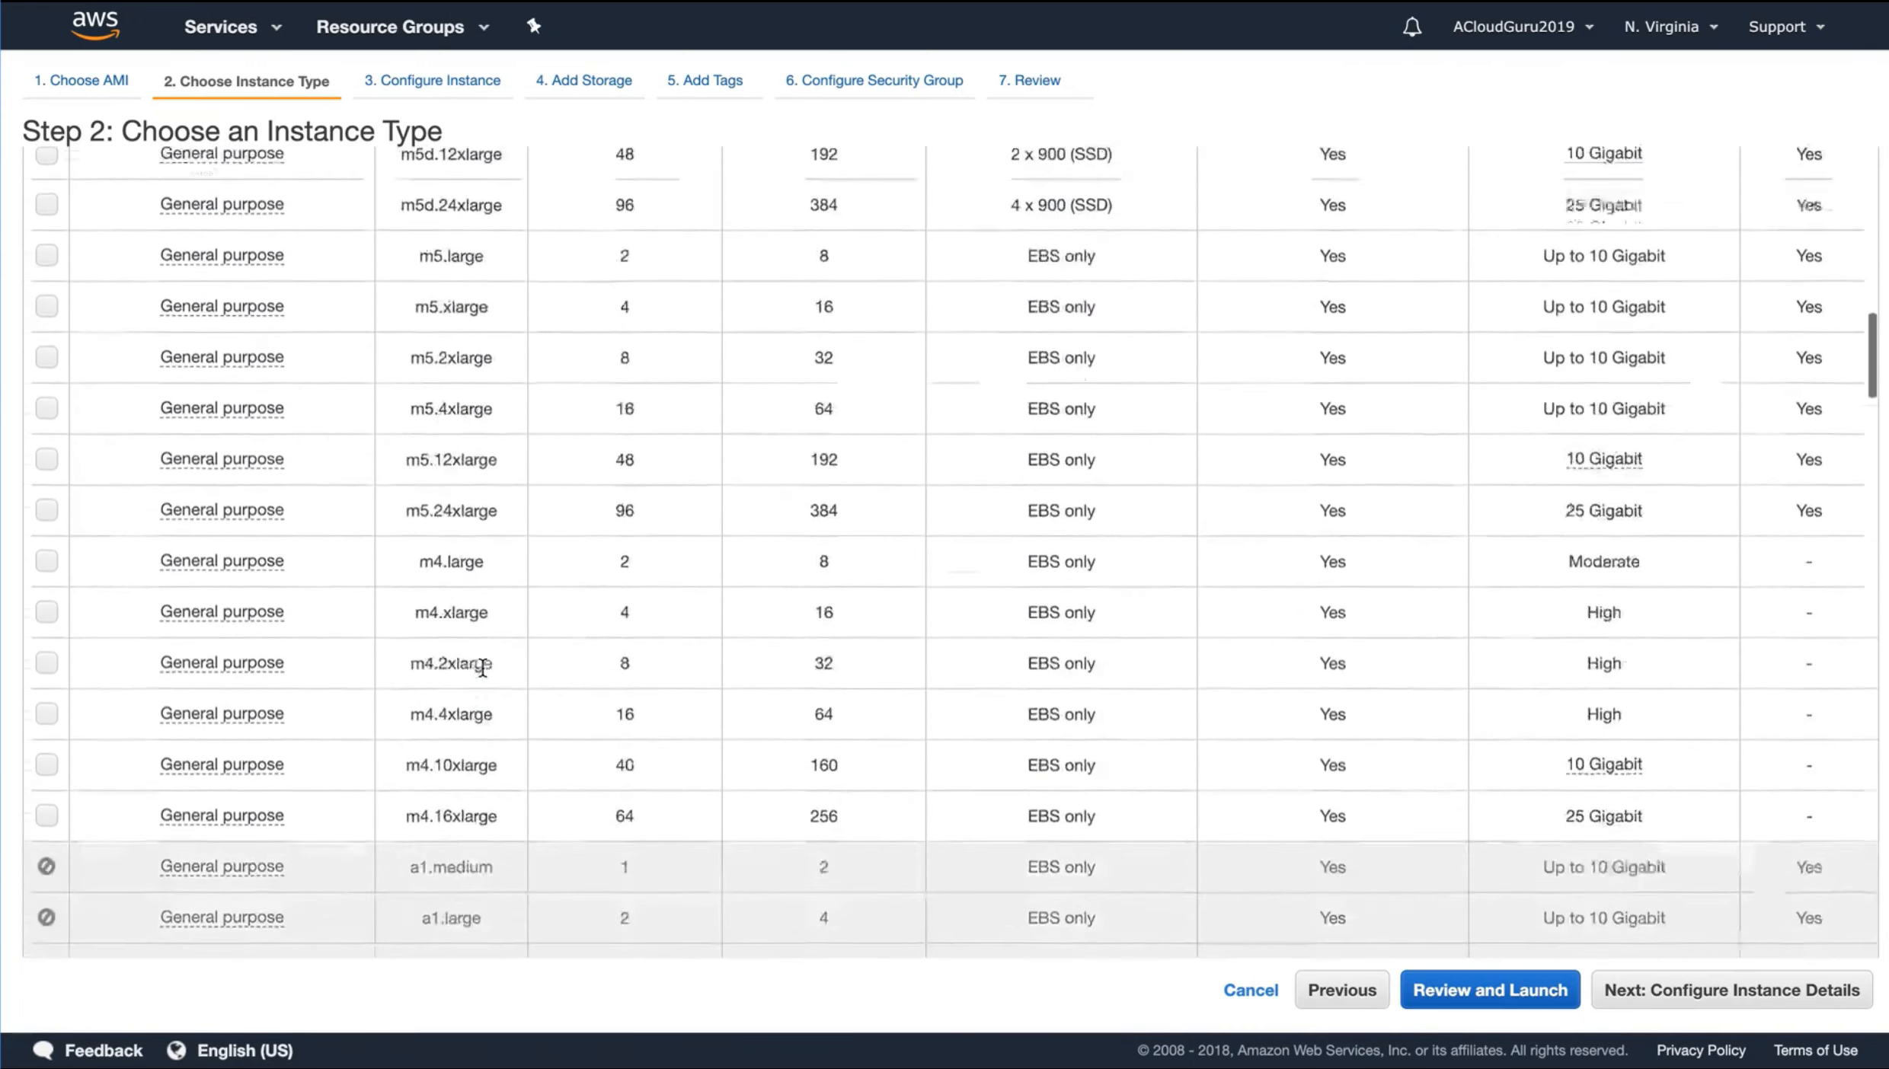
{"action": "scroll", "coordinate": [482, 667], "scroll_direction": "down", "scroll_amount": 12}
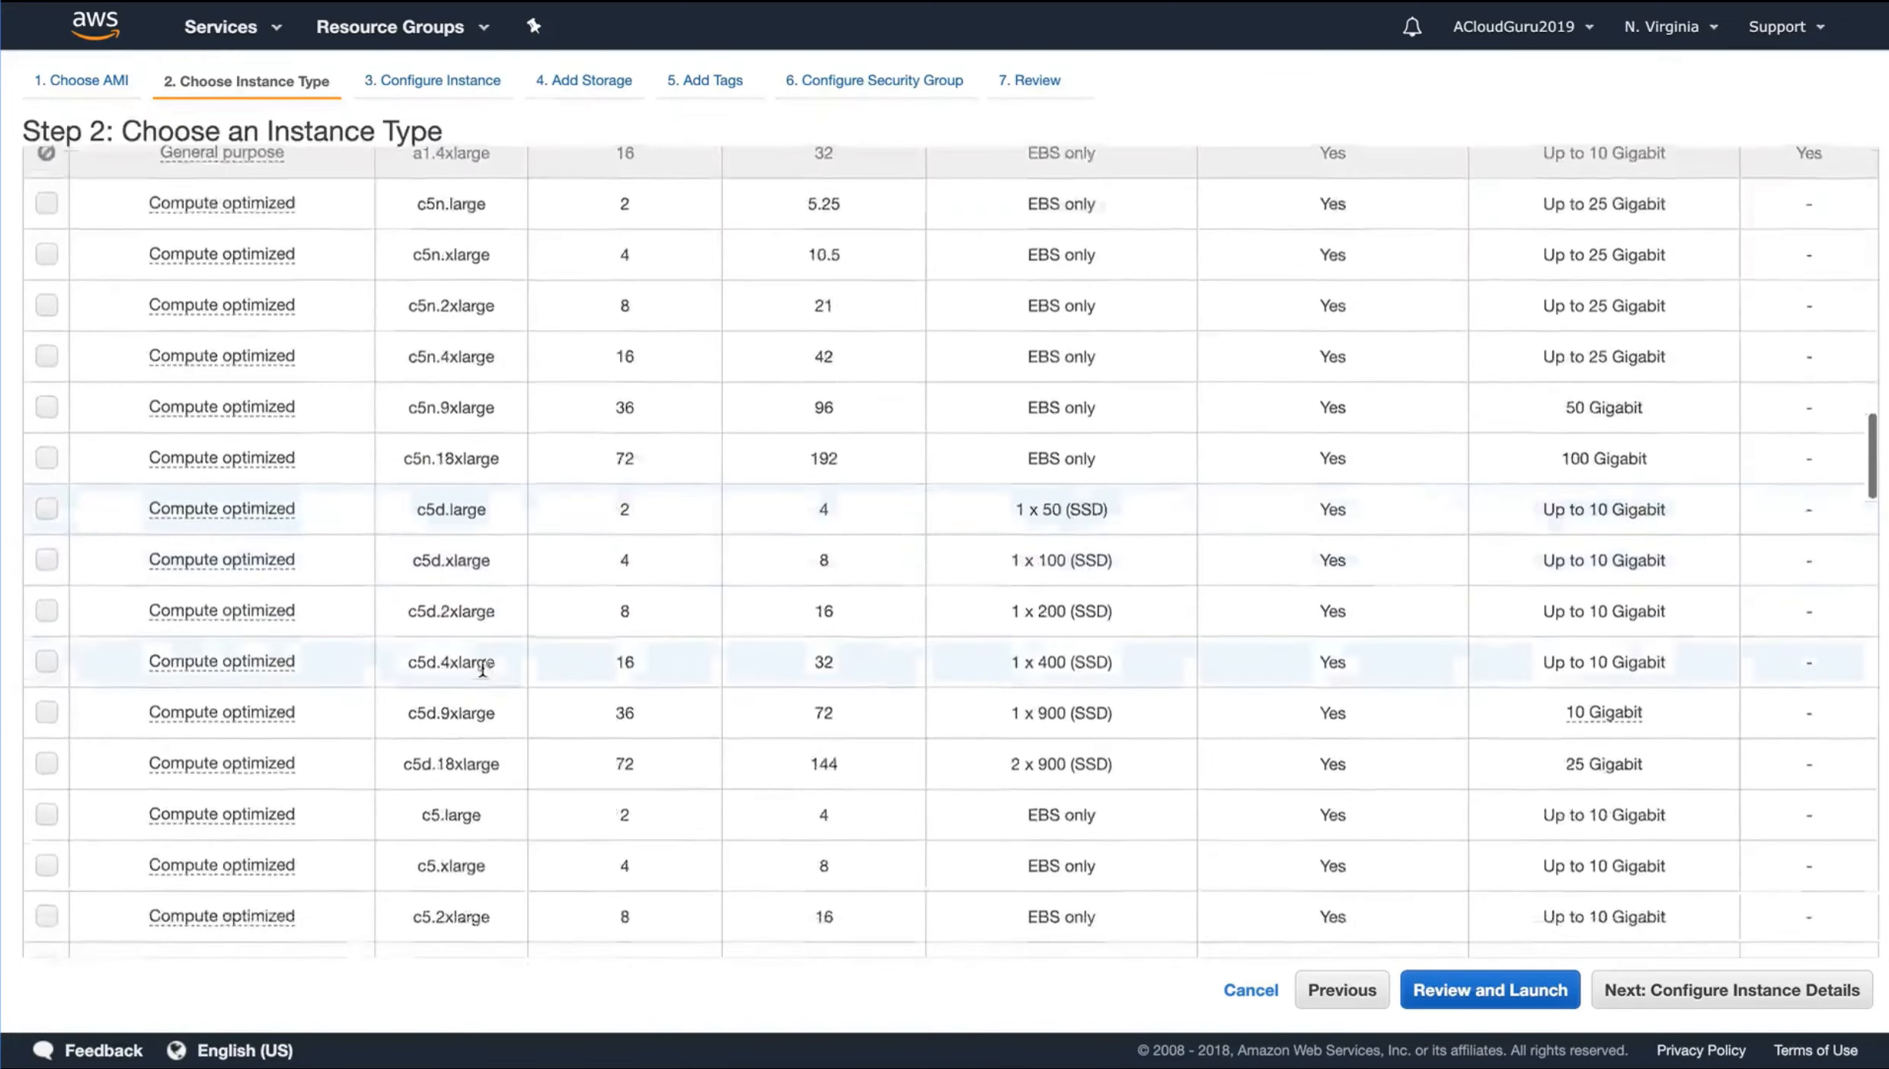
{"action": "scroll", "coordinate": [483, 667], "scroll_direction": "down", "scroll_amount": 12}
{"action": "scroll", "coordinate": [482, 668], "scroll_direction": "down", "scroll_amount": 5}
{"action": "scroll", "coordinate": [482, 668], "scroll_direction": "up", "scroll_amount": 20}
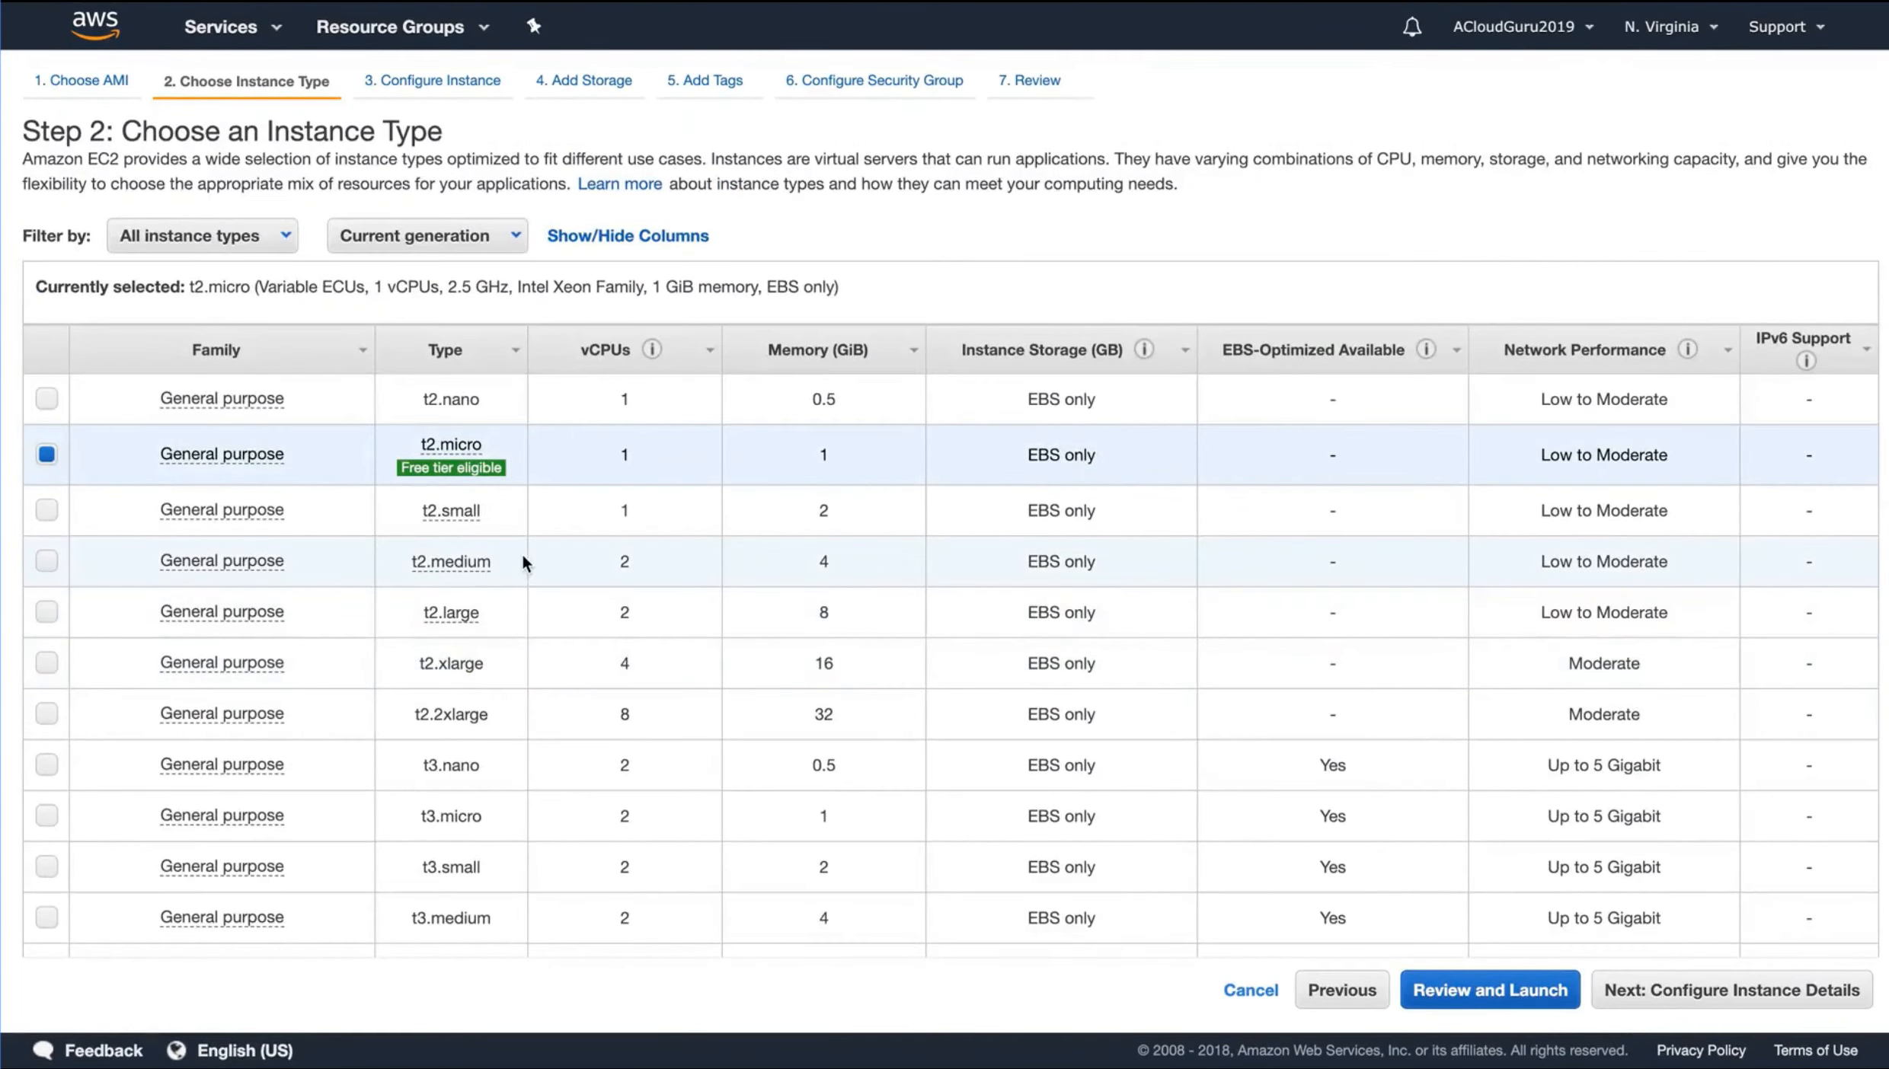
{"action": "mouse_move", "coordinate": [469, 446]}
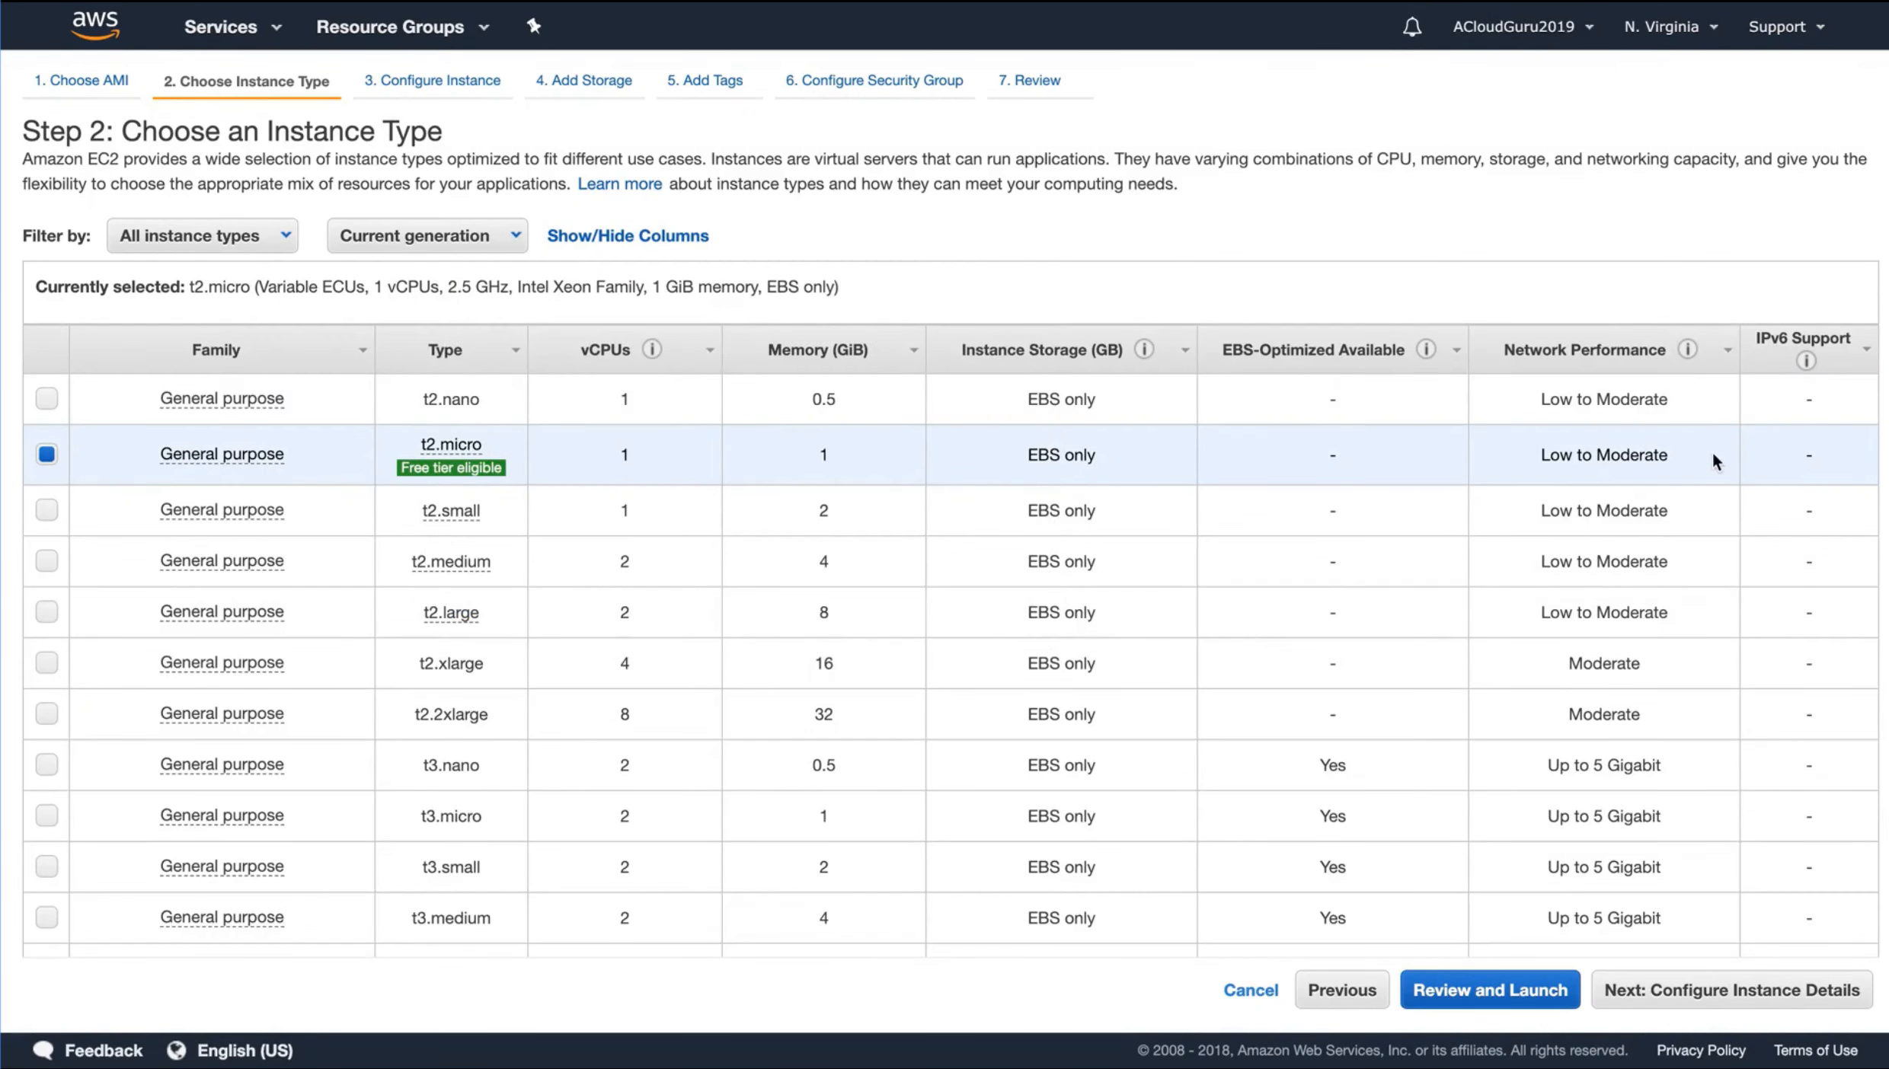
{"action": "left_click", "coordinate": [1739, 988]}
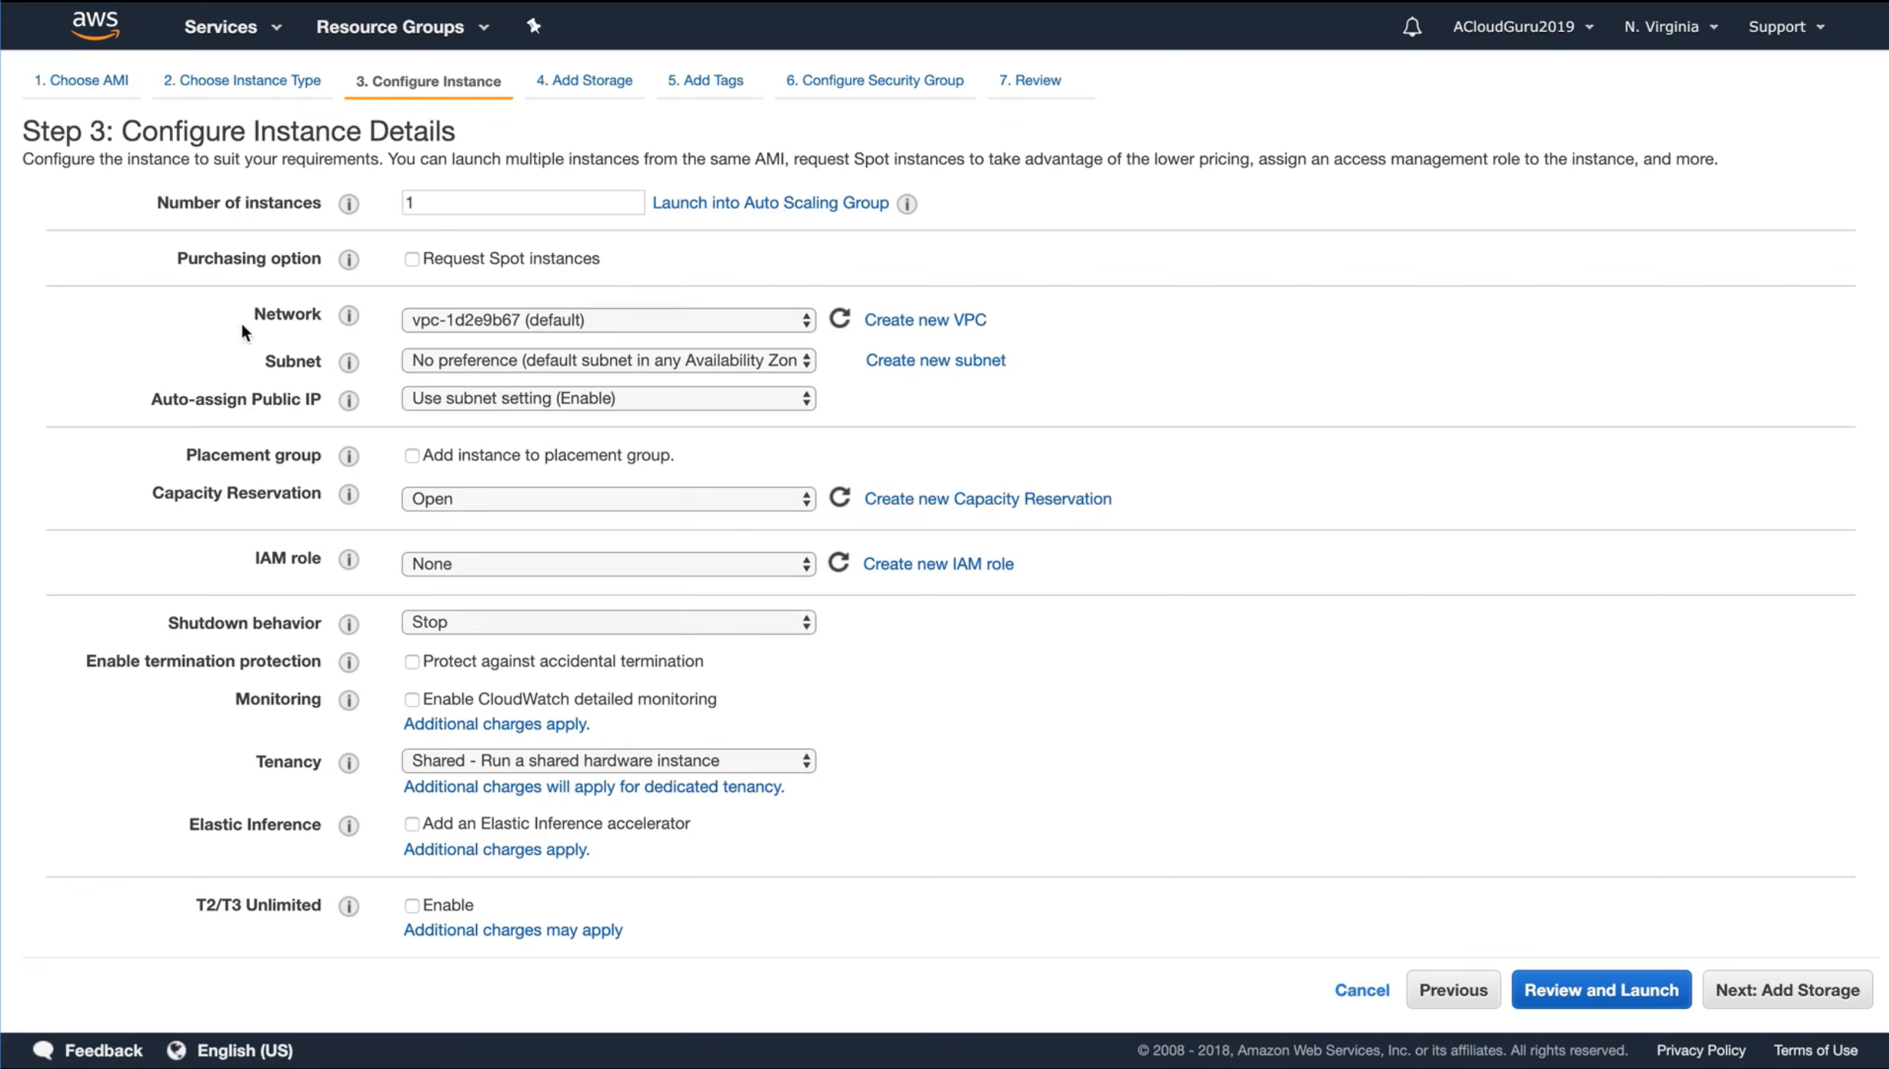
Review the network and subnet choices, keep the default VPC with no subnet preference, and continue to the storage settings
{"action": "left_click", "coordinate": [473, 319]}
{"action": "left_click", "coordinate": [472, 326]}
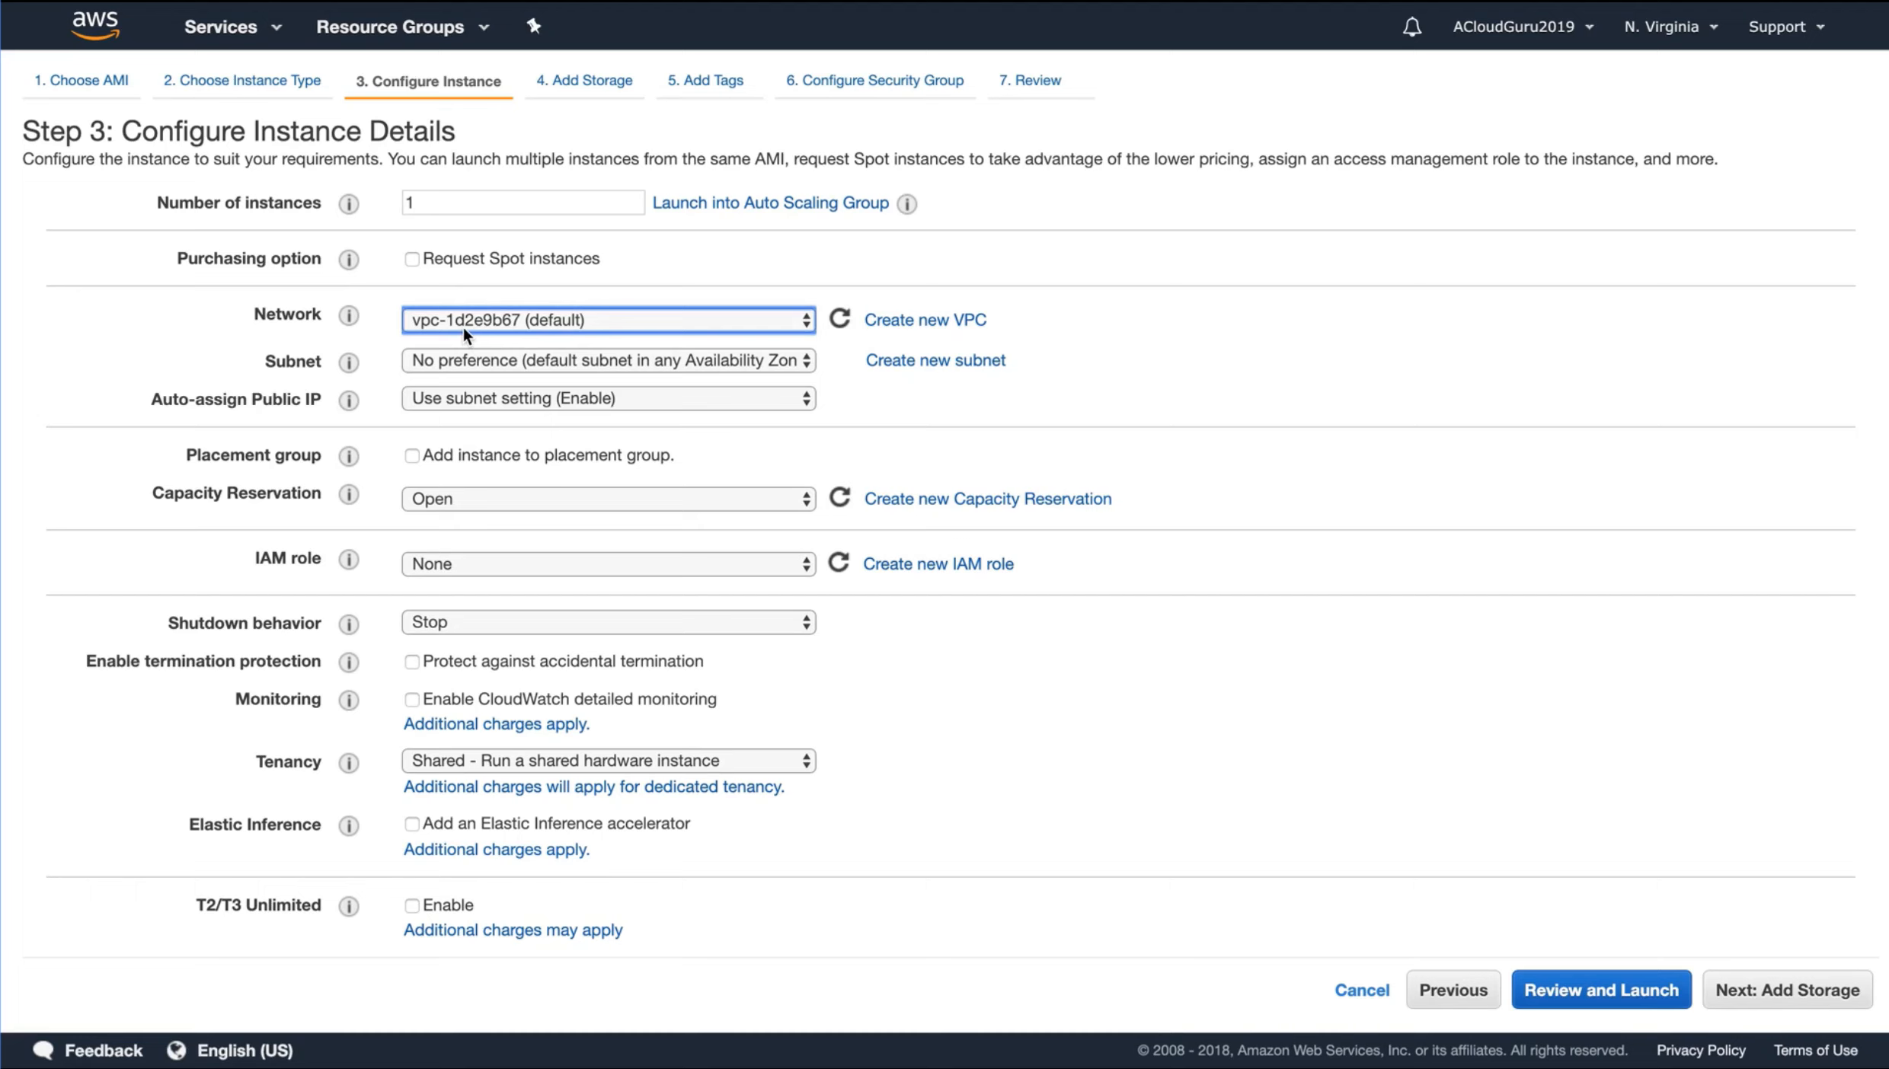
{"action": "left_click", "coordinate": [442, 365]}
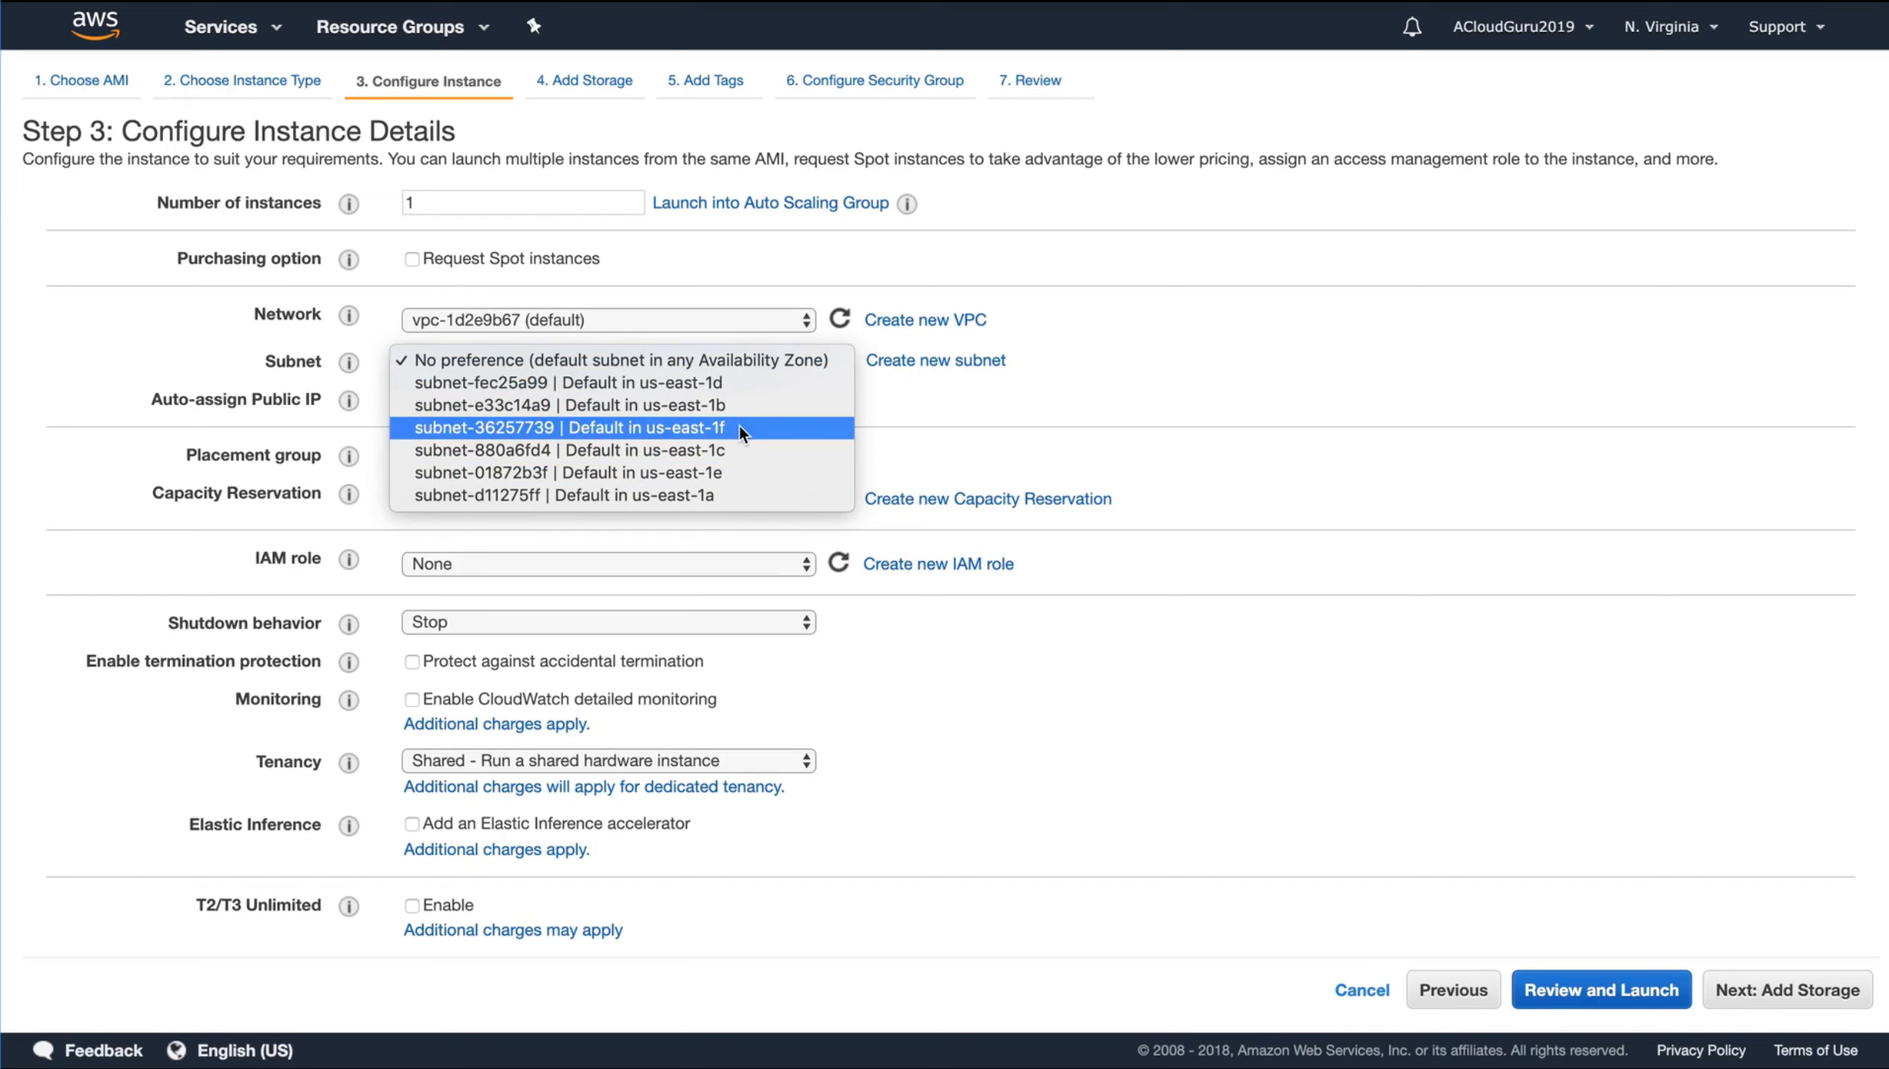
{"action": "left_click", "coordinate": [1125, 413]}
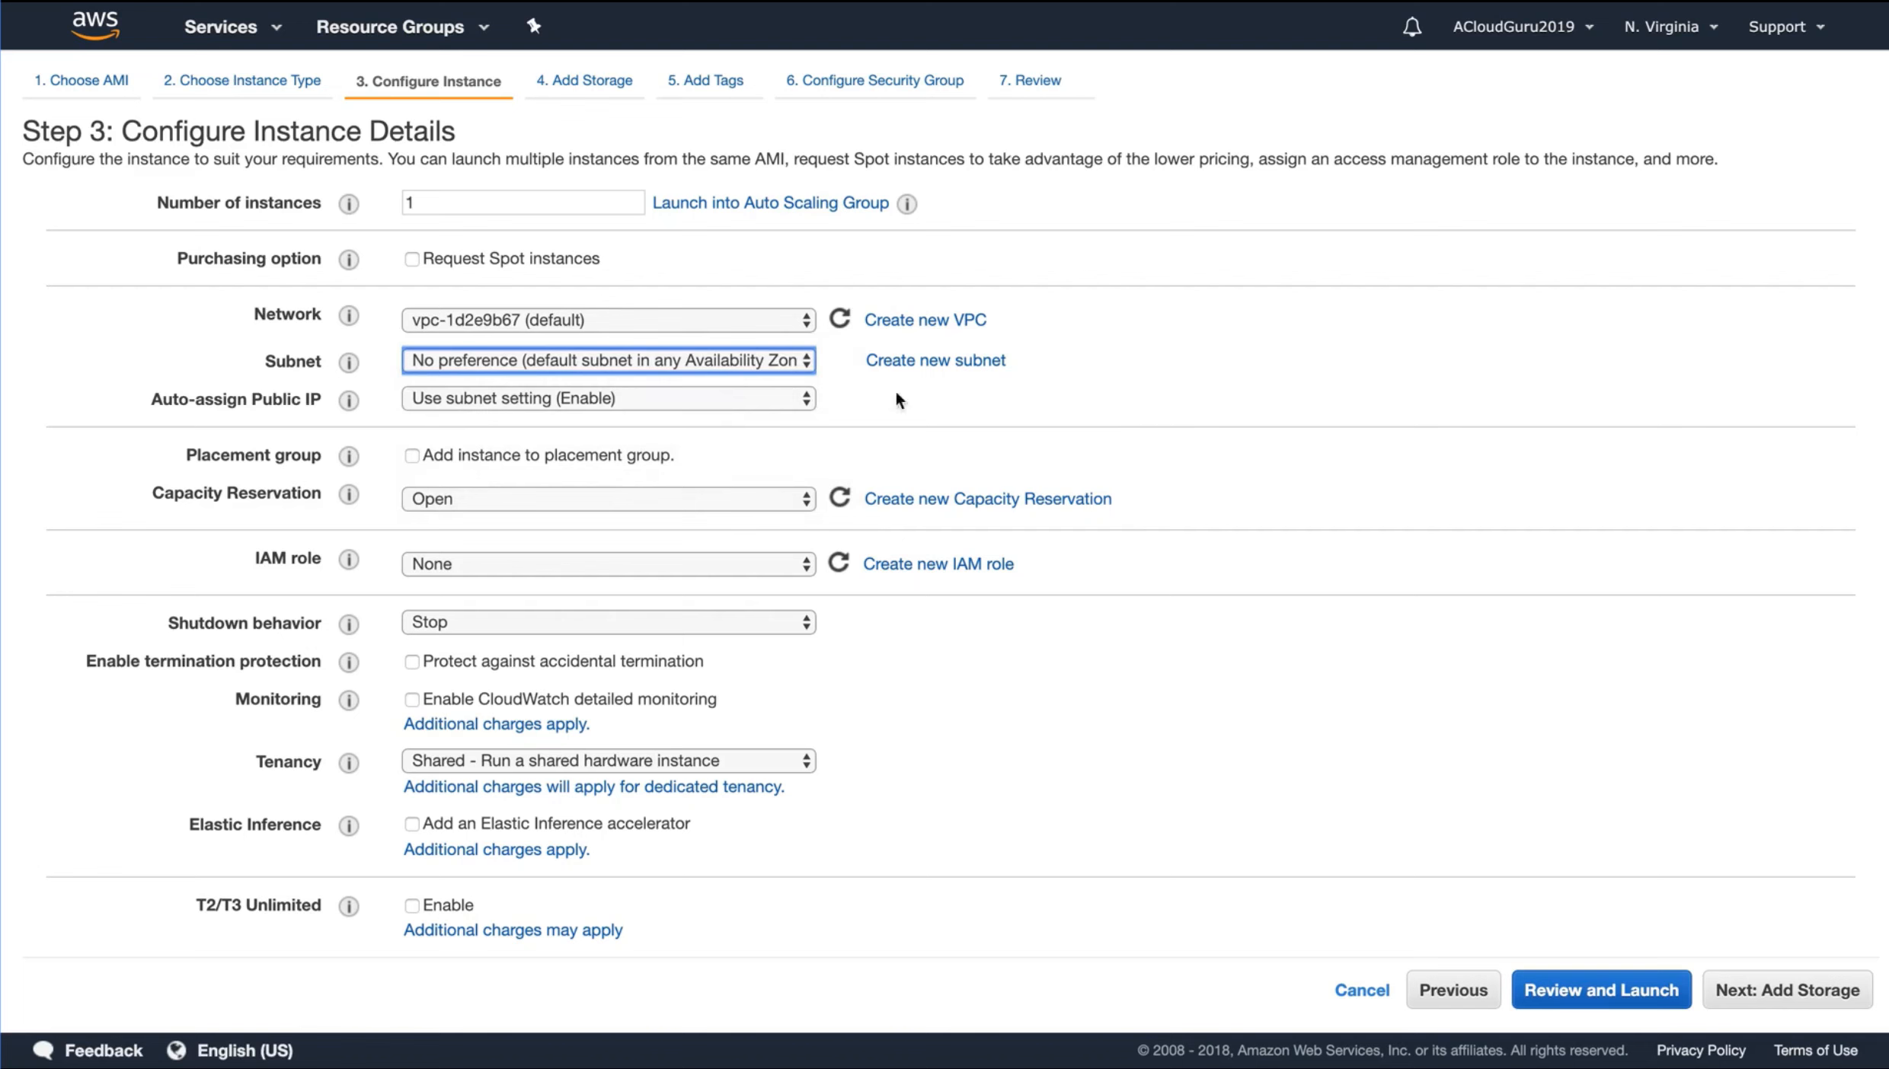
{"action": "left_click", "coordinate": [584, 361]}
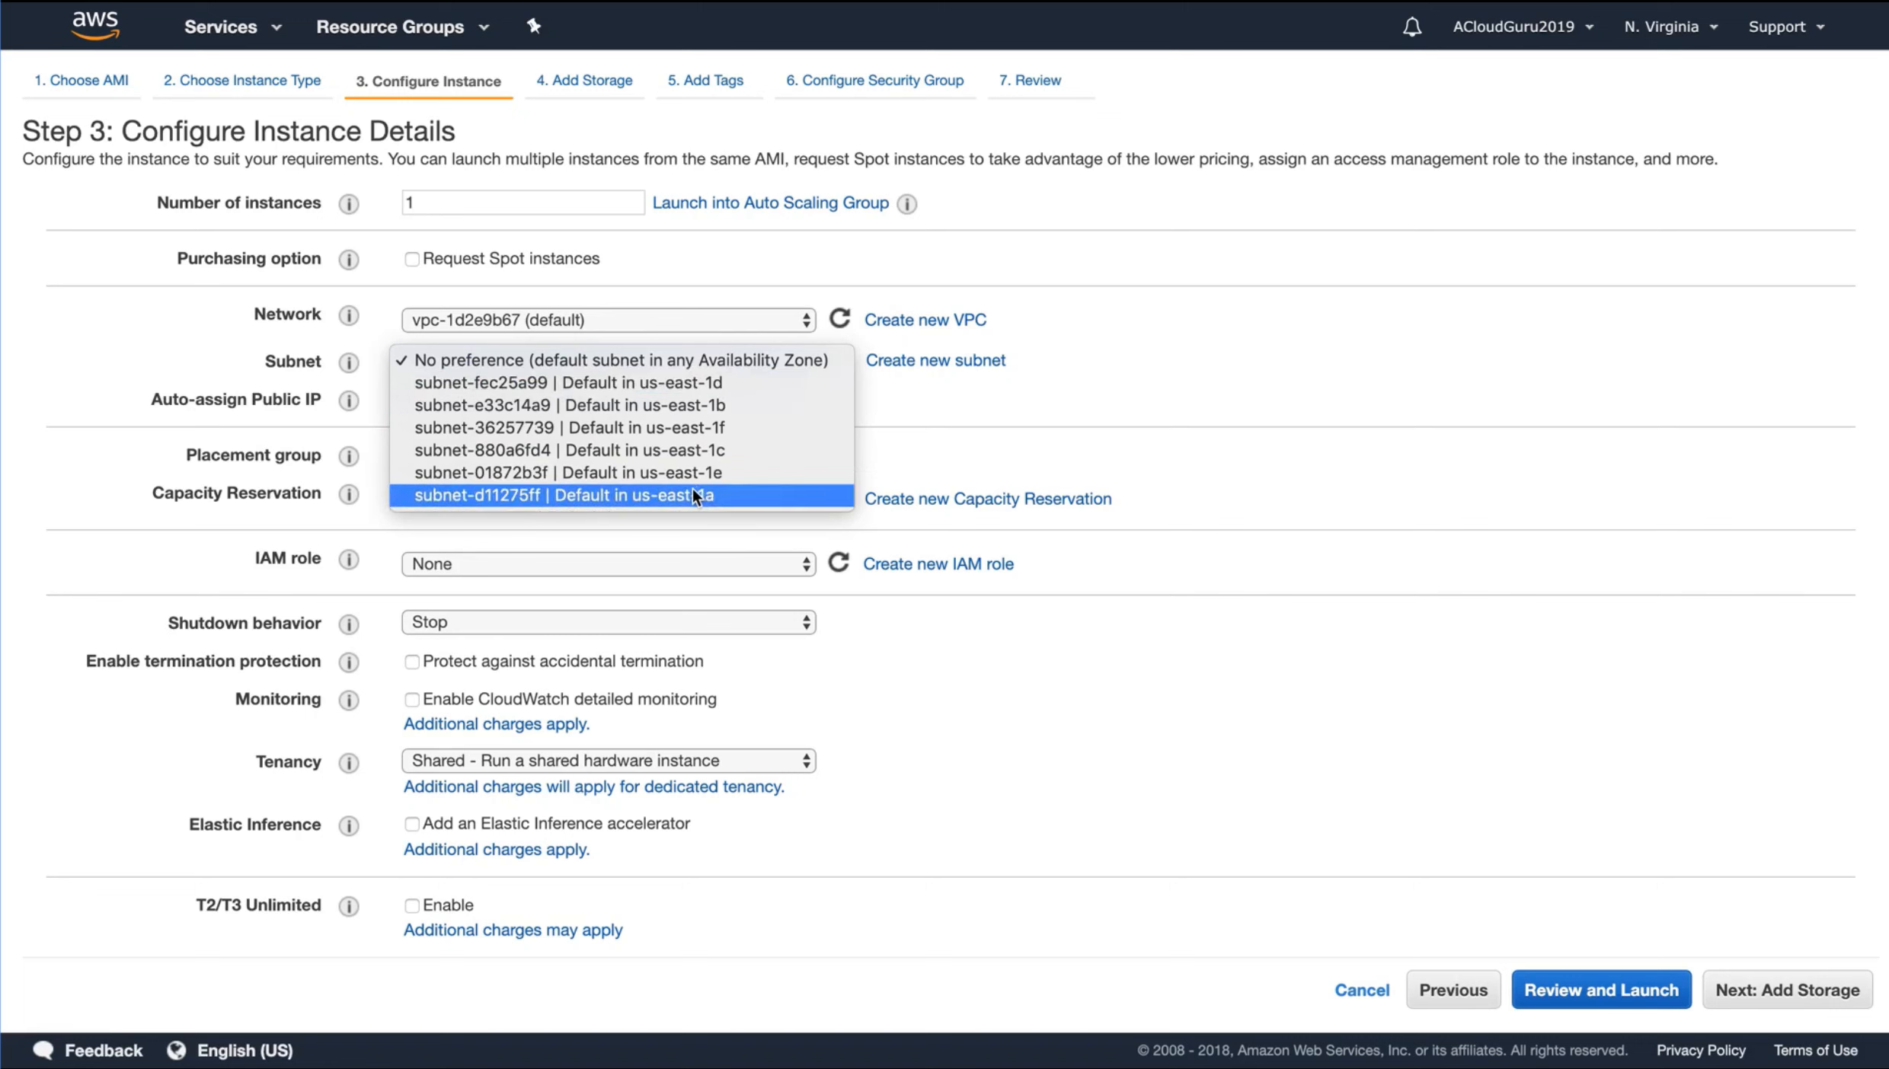
{"action": "left_click", "coordinate": [745, 367]}
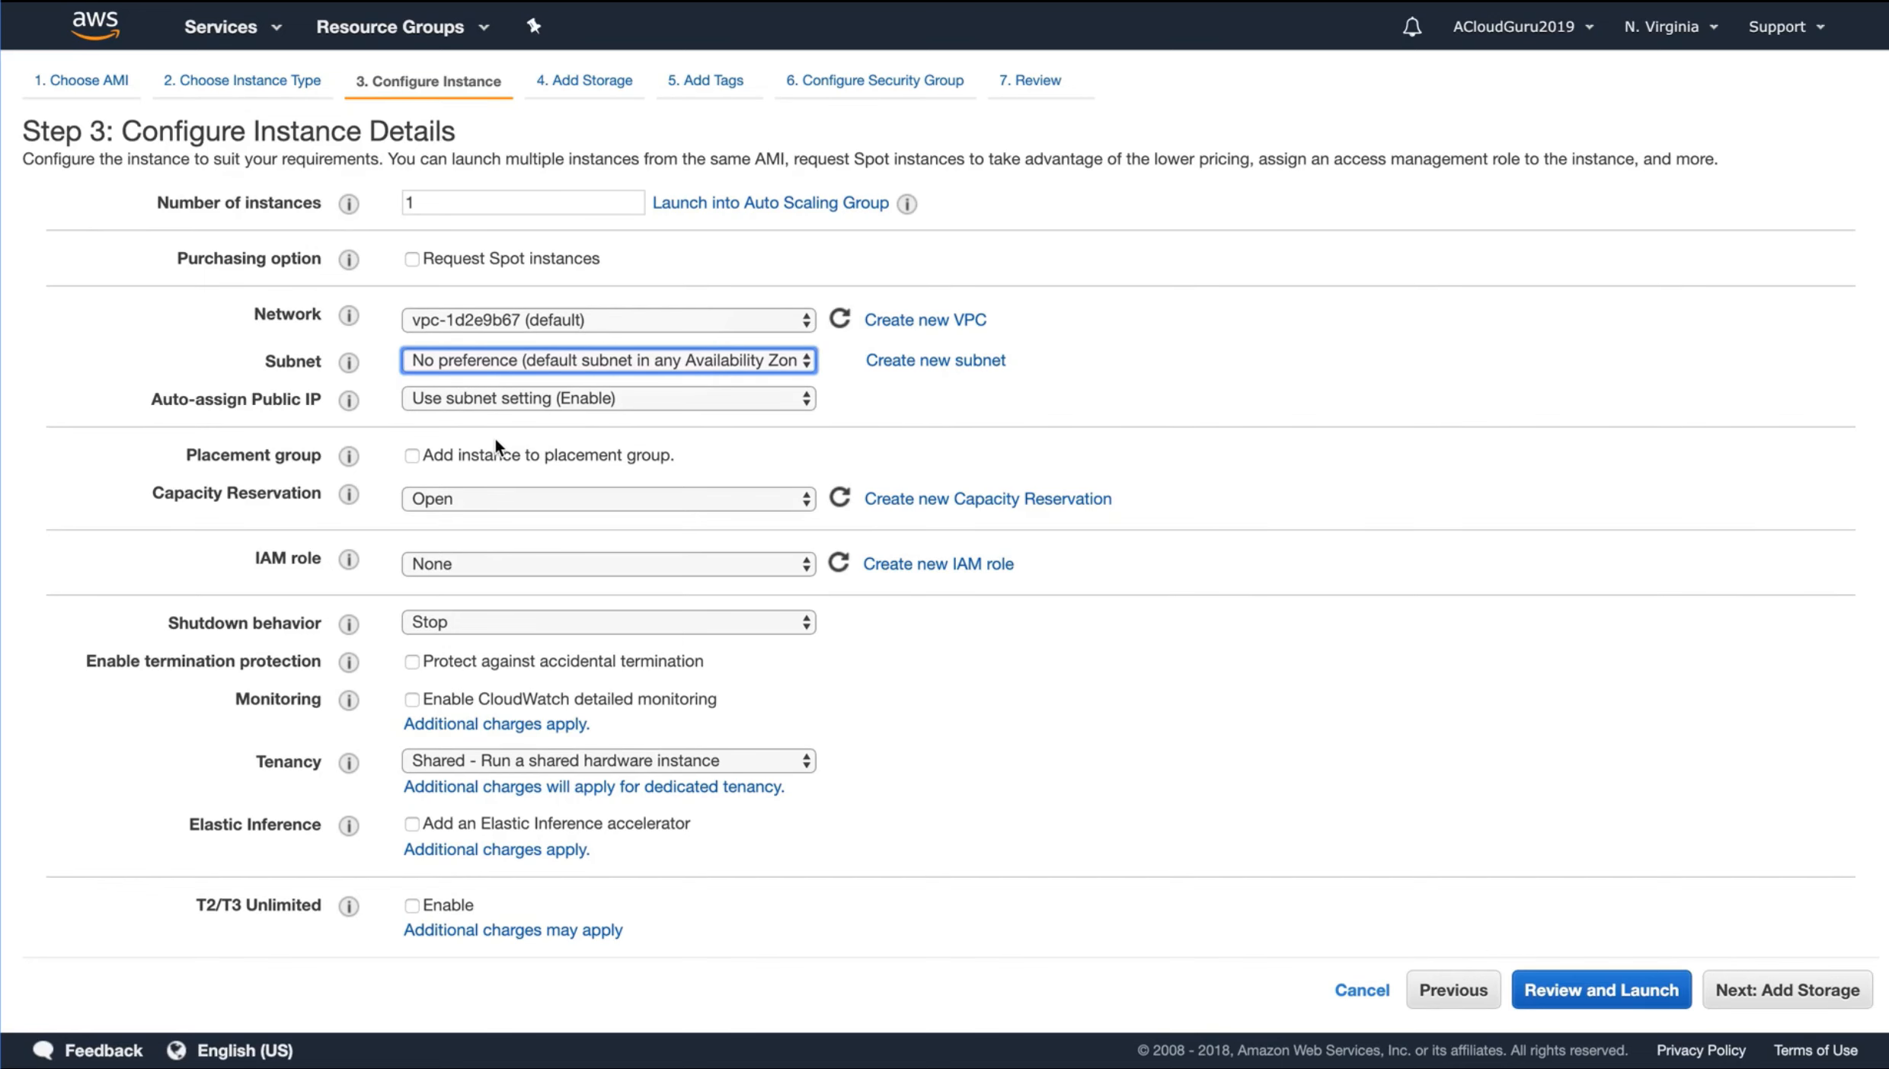
{"action": "scroll", "coordinate": [495, 443], "scroll_direction": "down", "scroll_amount": 2}
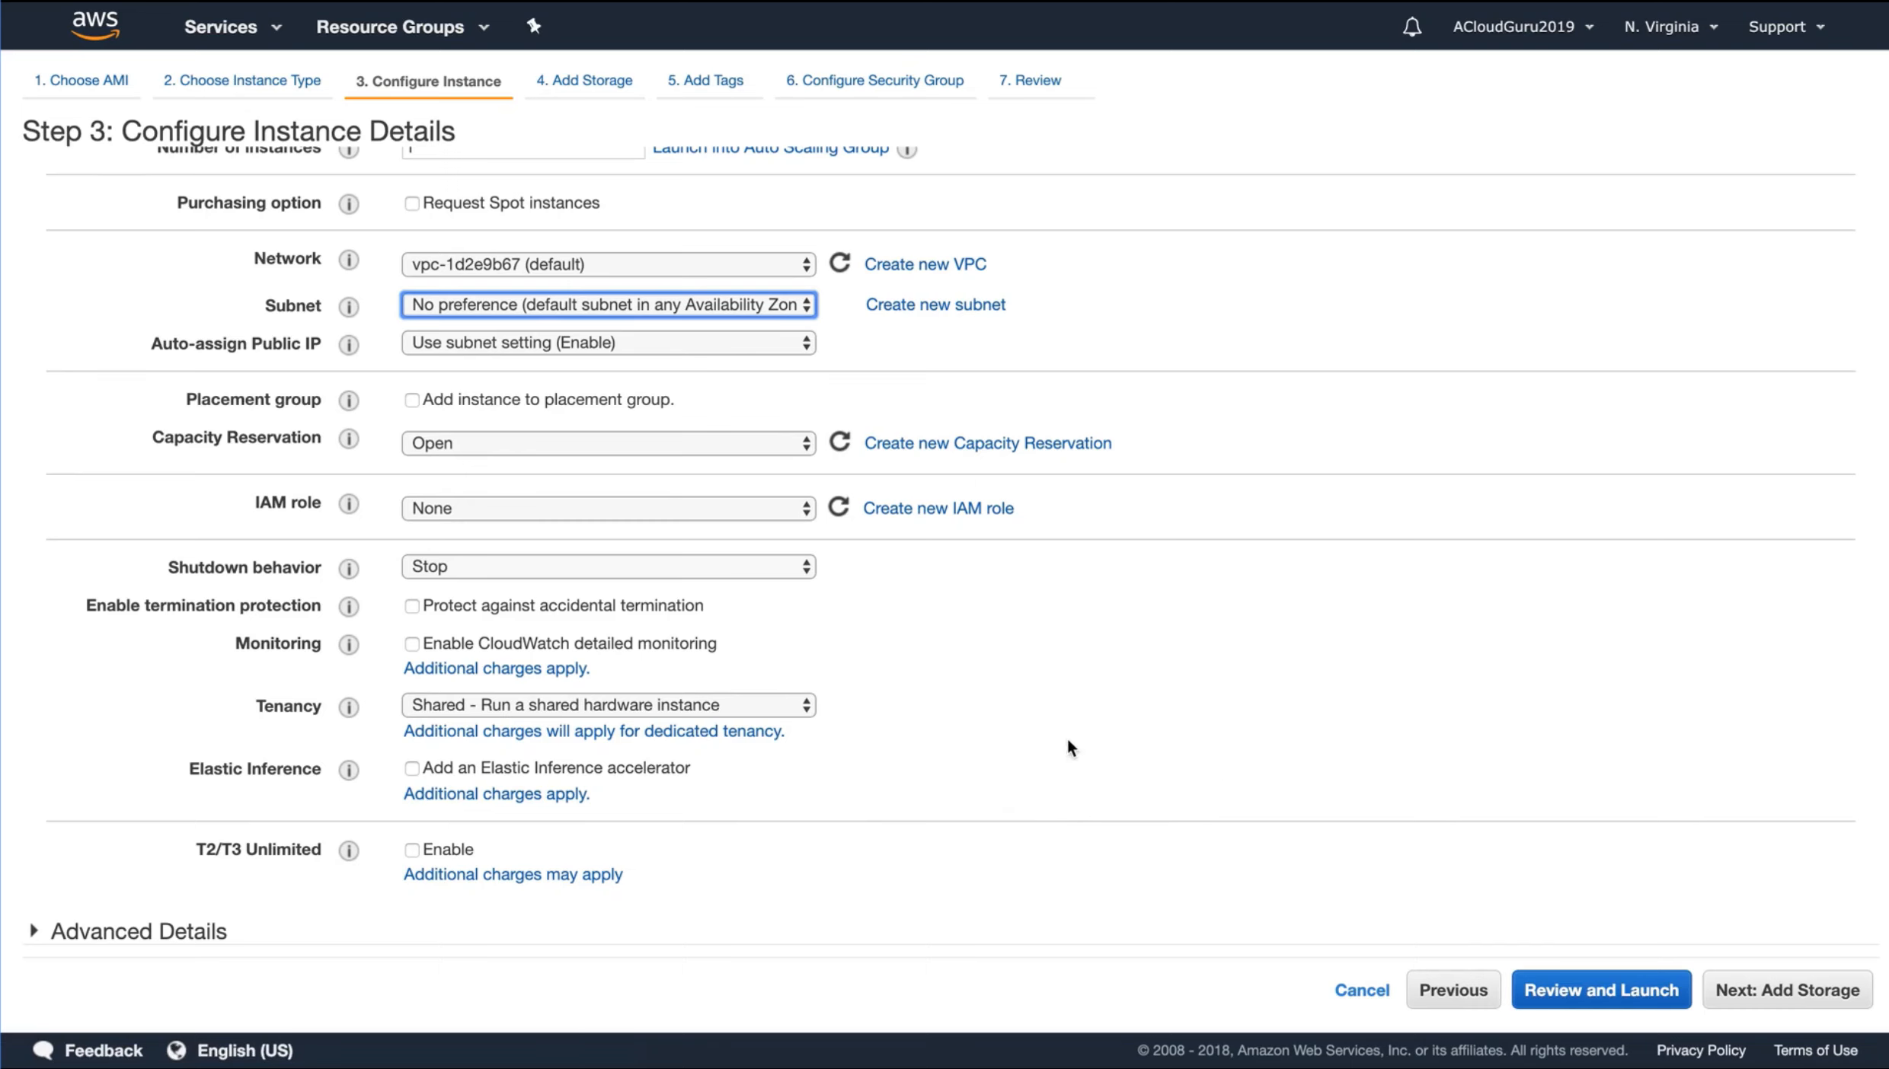
{"action": "scroll", "coordinate": [1025, 724], "scroll_direction": "up", "scroll_amount": 2}
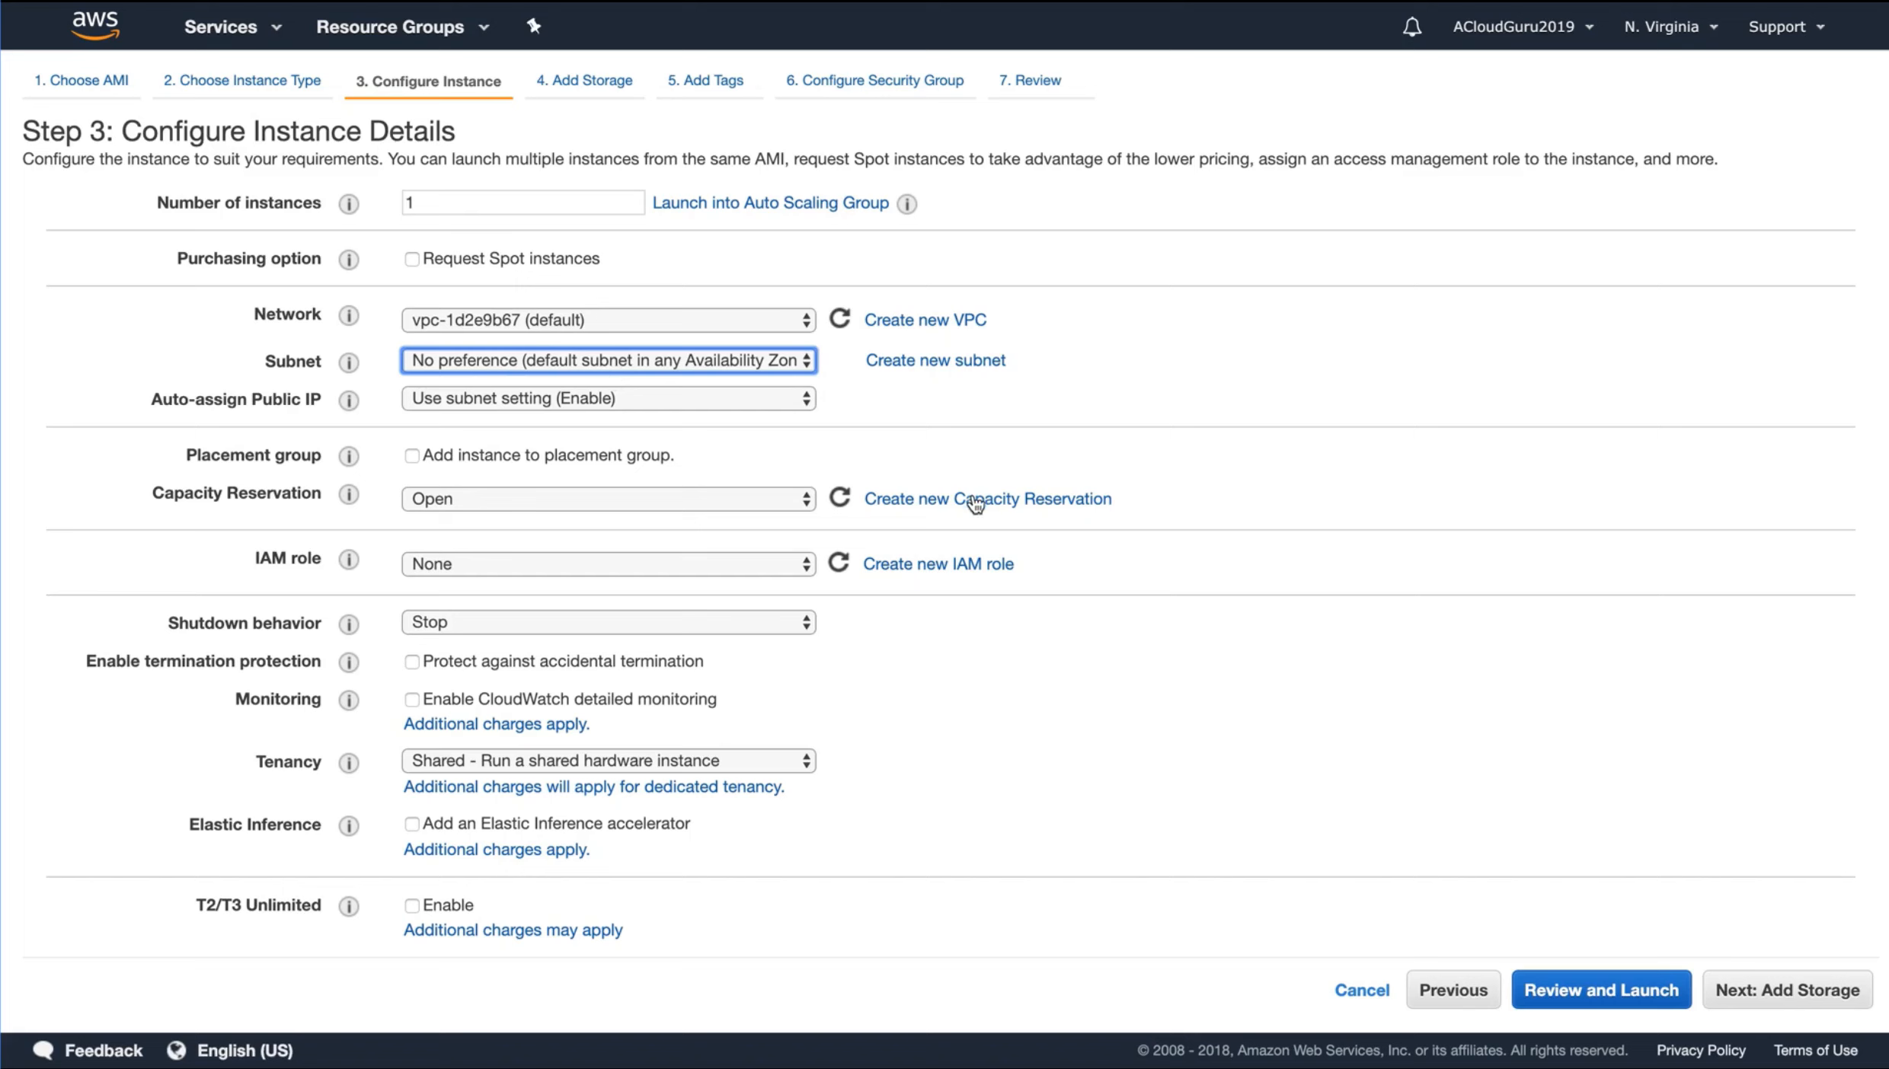
{"action": "left_click", "coordinate": [1802, 990]}
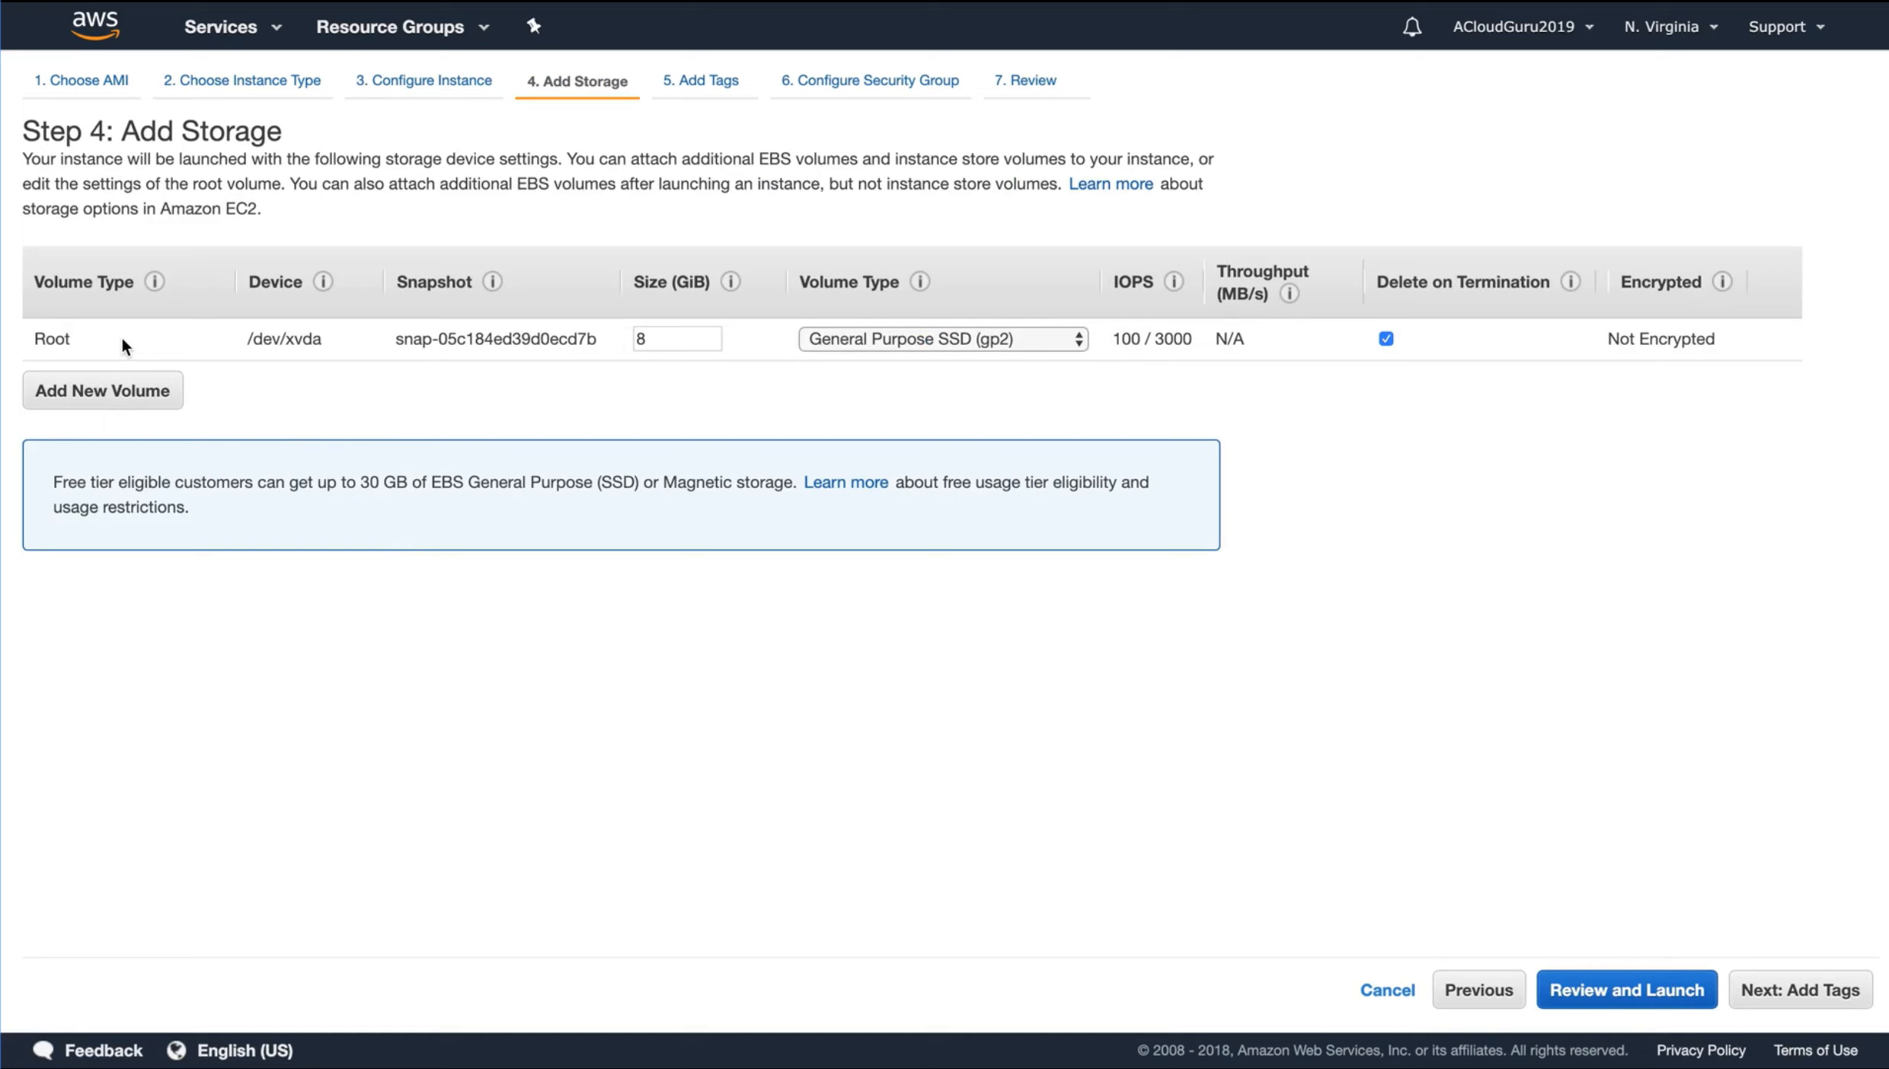
Compare the volume types offered for the root volume and for an additional EBS volume, and remove the additional volume
{"action": "left_click", "coordinate": [956, 340]}
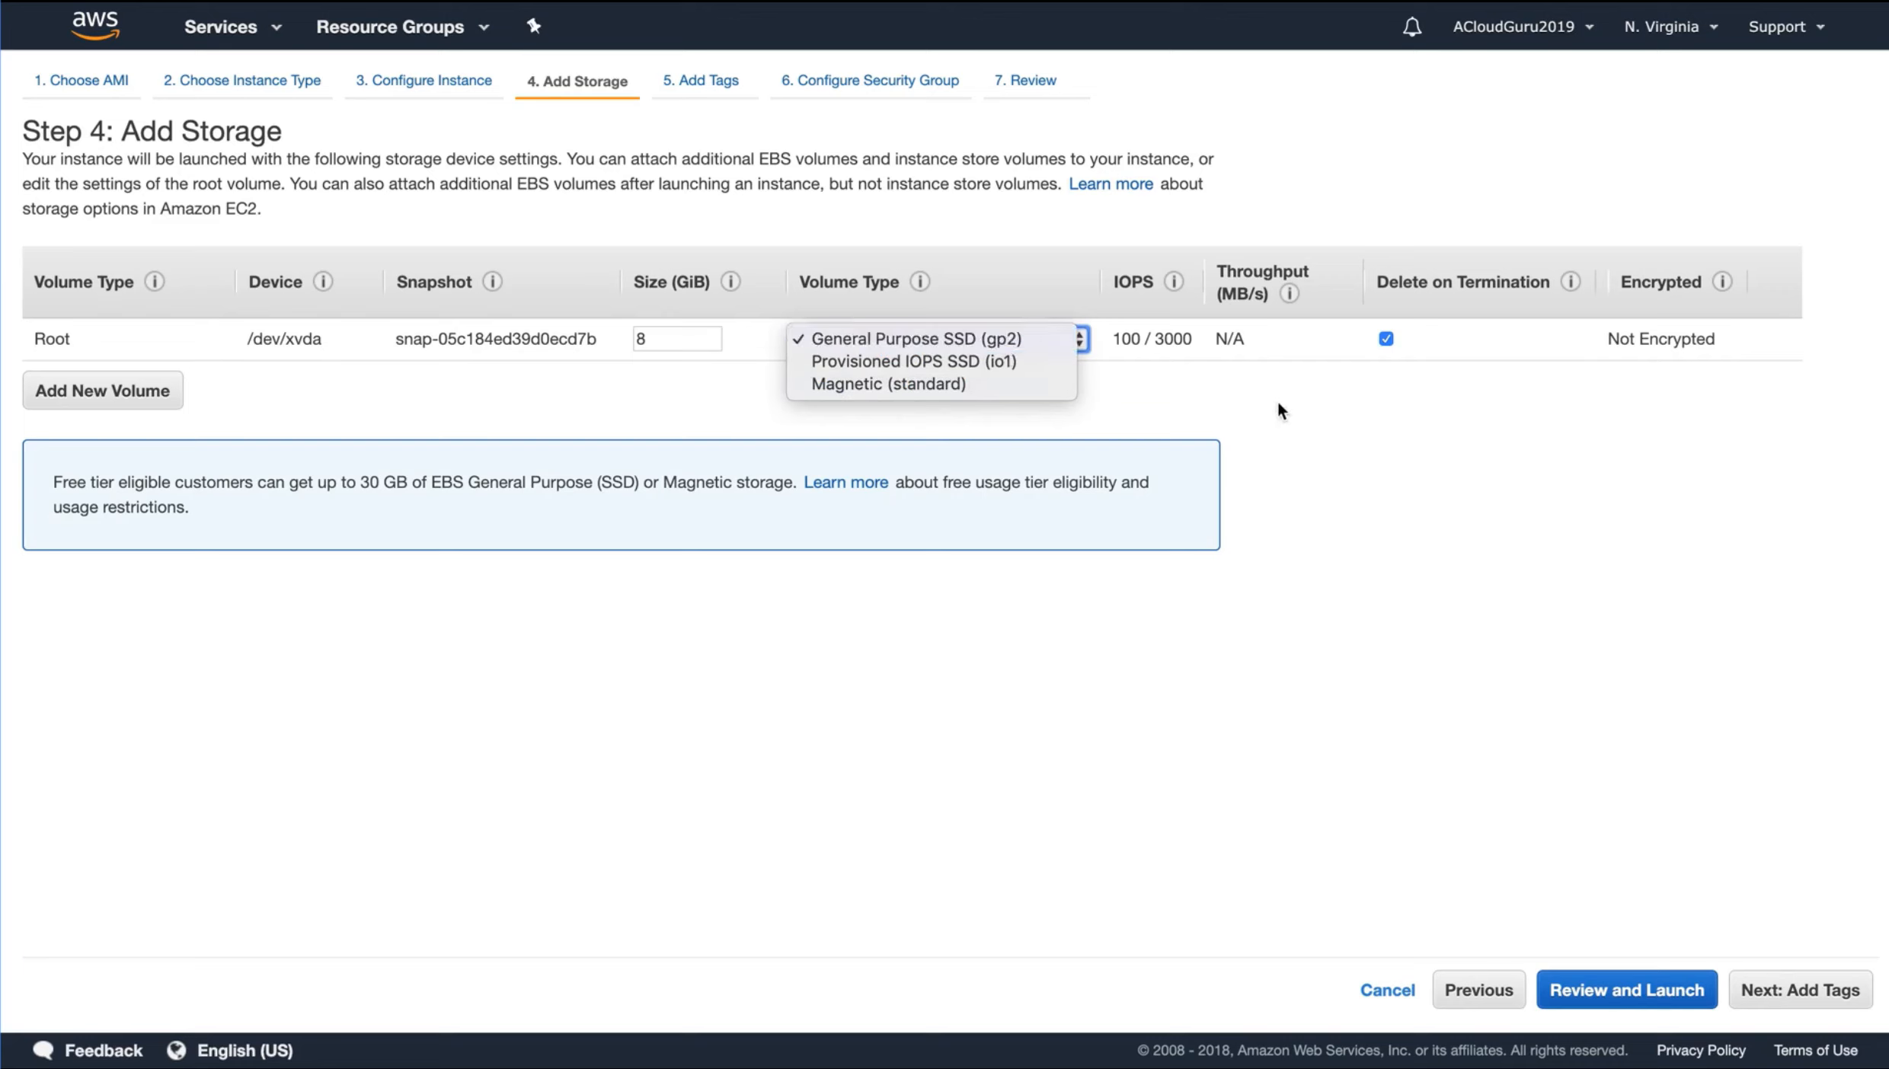
{"action": "left_click", "coordinate": [1226, 427]}
{"action": "left_click", "coordinate": [145, 396]}
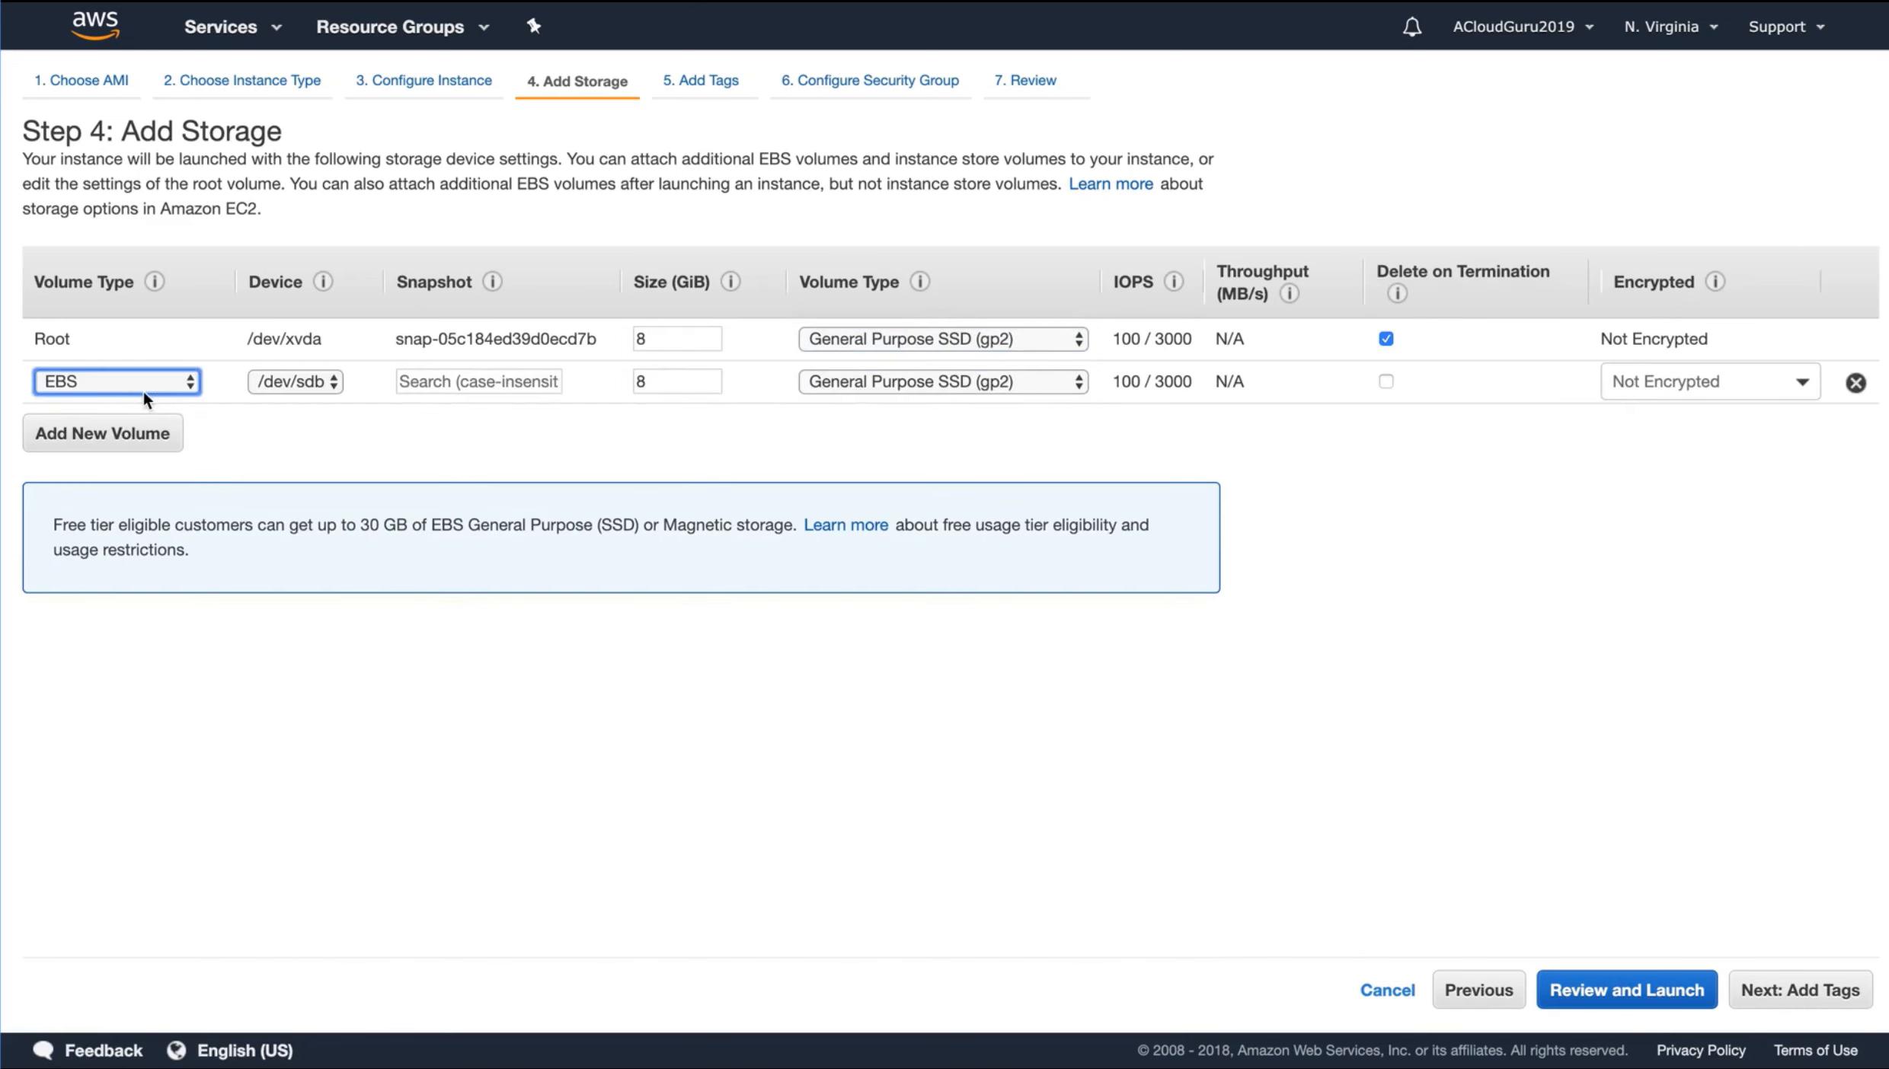
{"action": "left_click", "coordinate": [856, 383]}
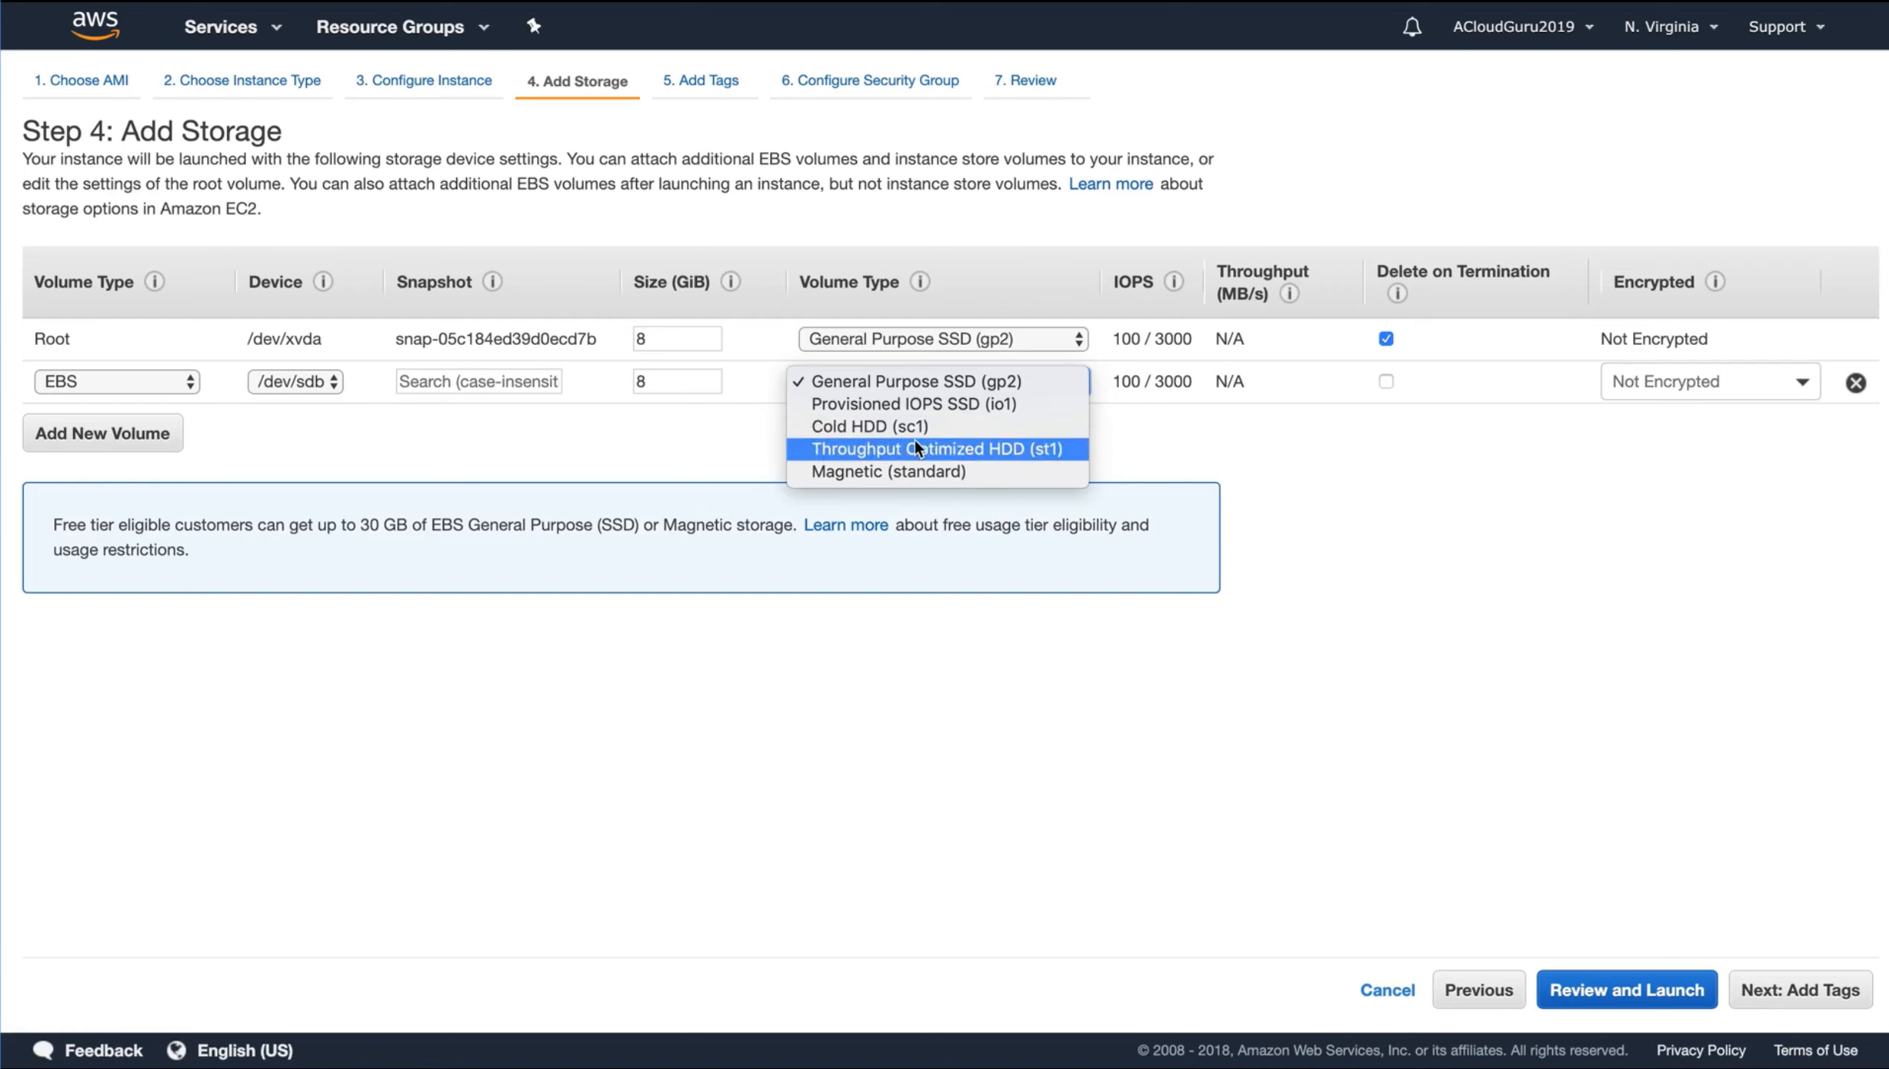
{"action": "left_click", "coordinate": [1715, 443]}
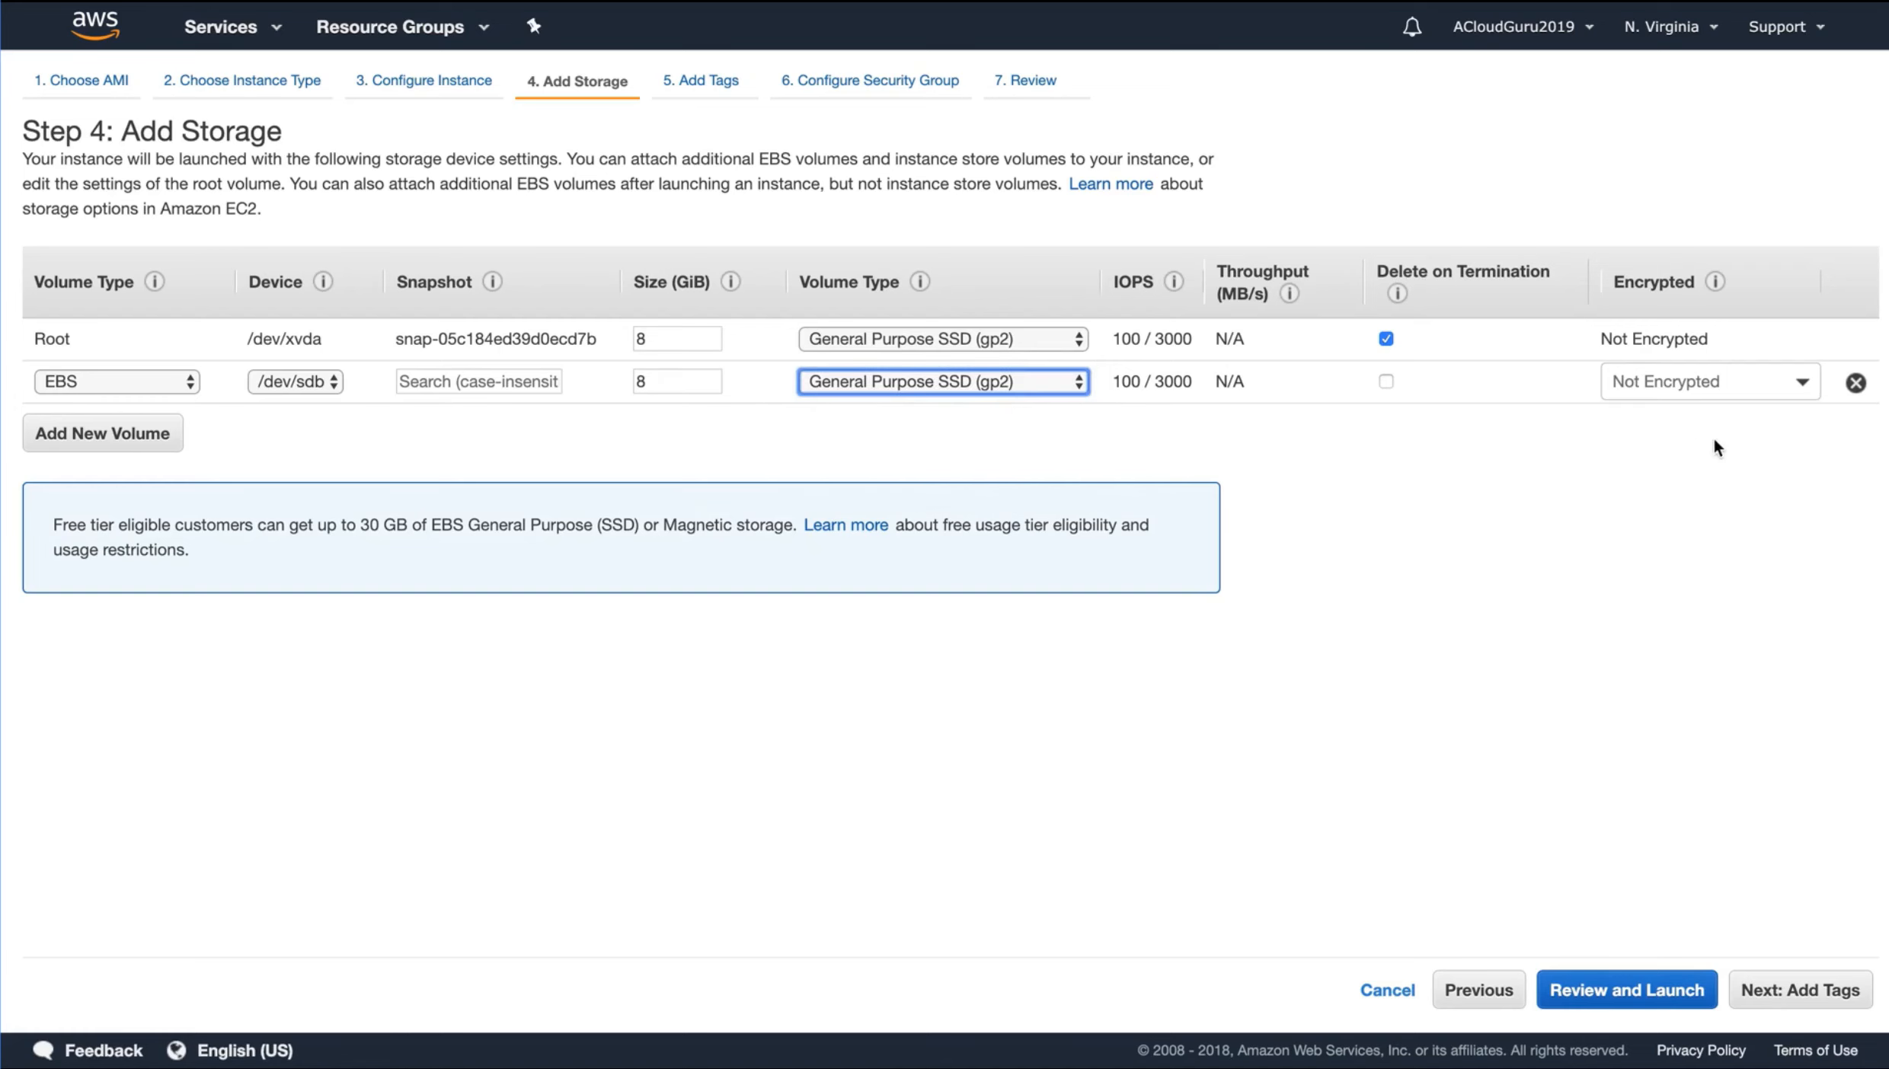
{"action": "left_click", "coordinate": [1856, 386]}
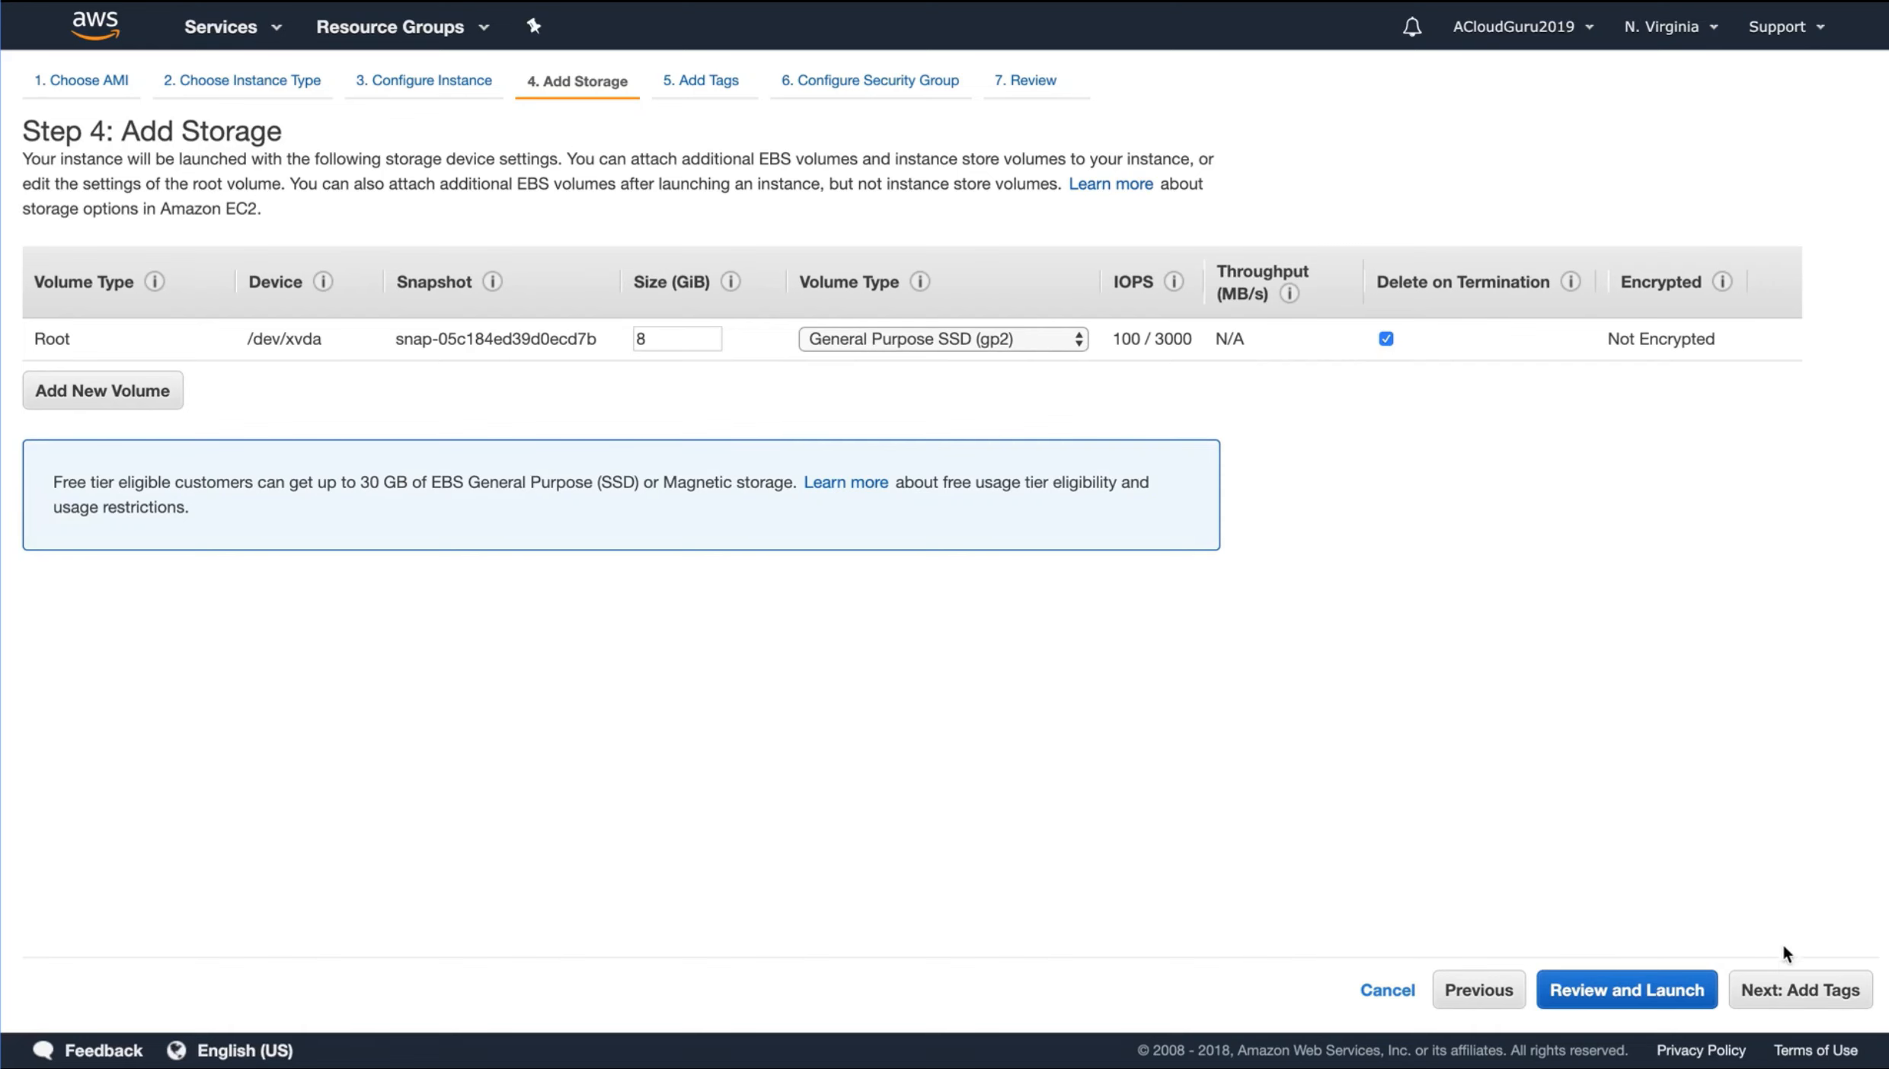
Proceed to the instance tags and add a tag with the key Name and the value WebServer01
{"action": "left_click", "coordinate": [1781, 989]}
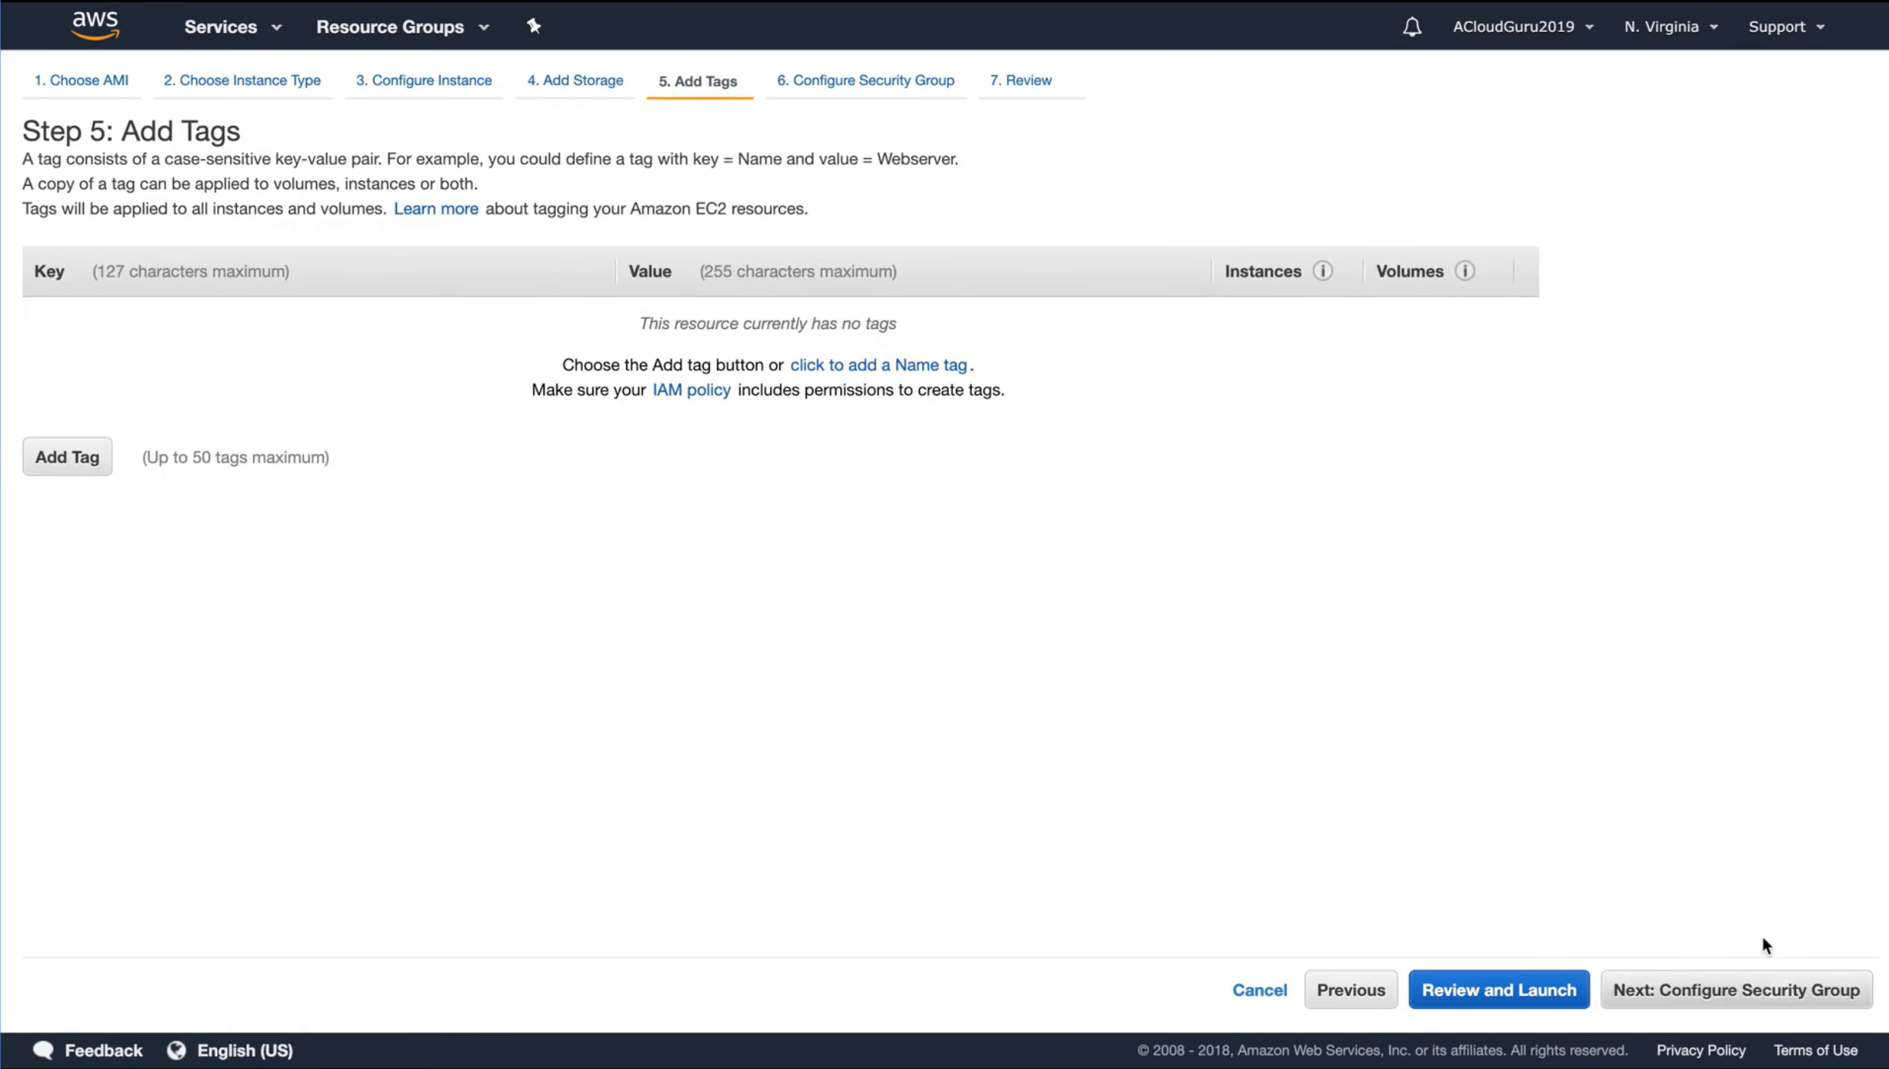
{"action": "left_click", "coordinate": [90, 459]}
{"action": "type", "text": "Name"}
{"action": "key", "text": "Tab"}
{"action": "type", "text": "WebS"}
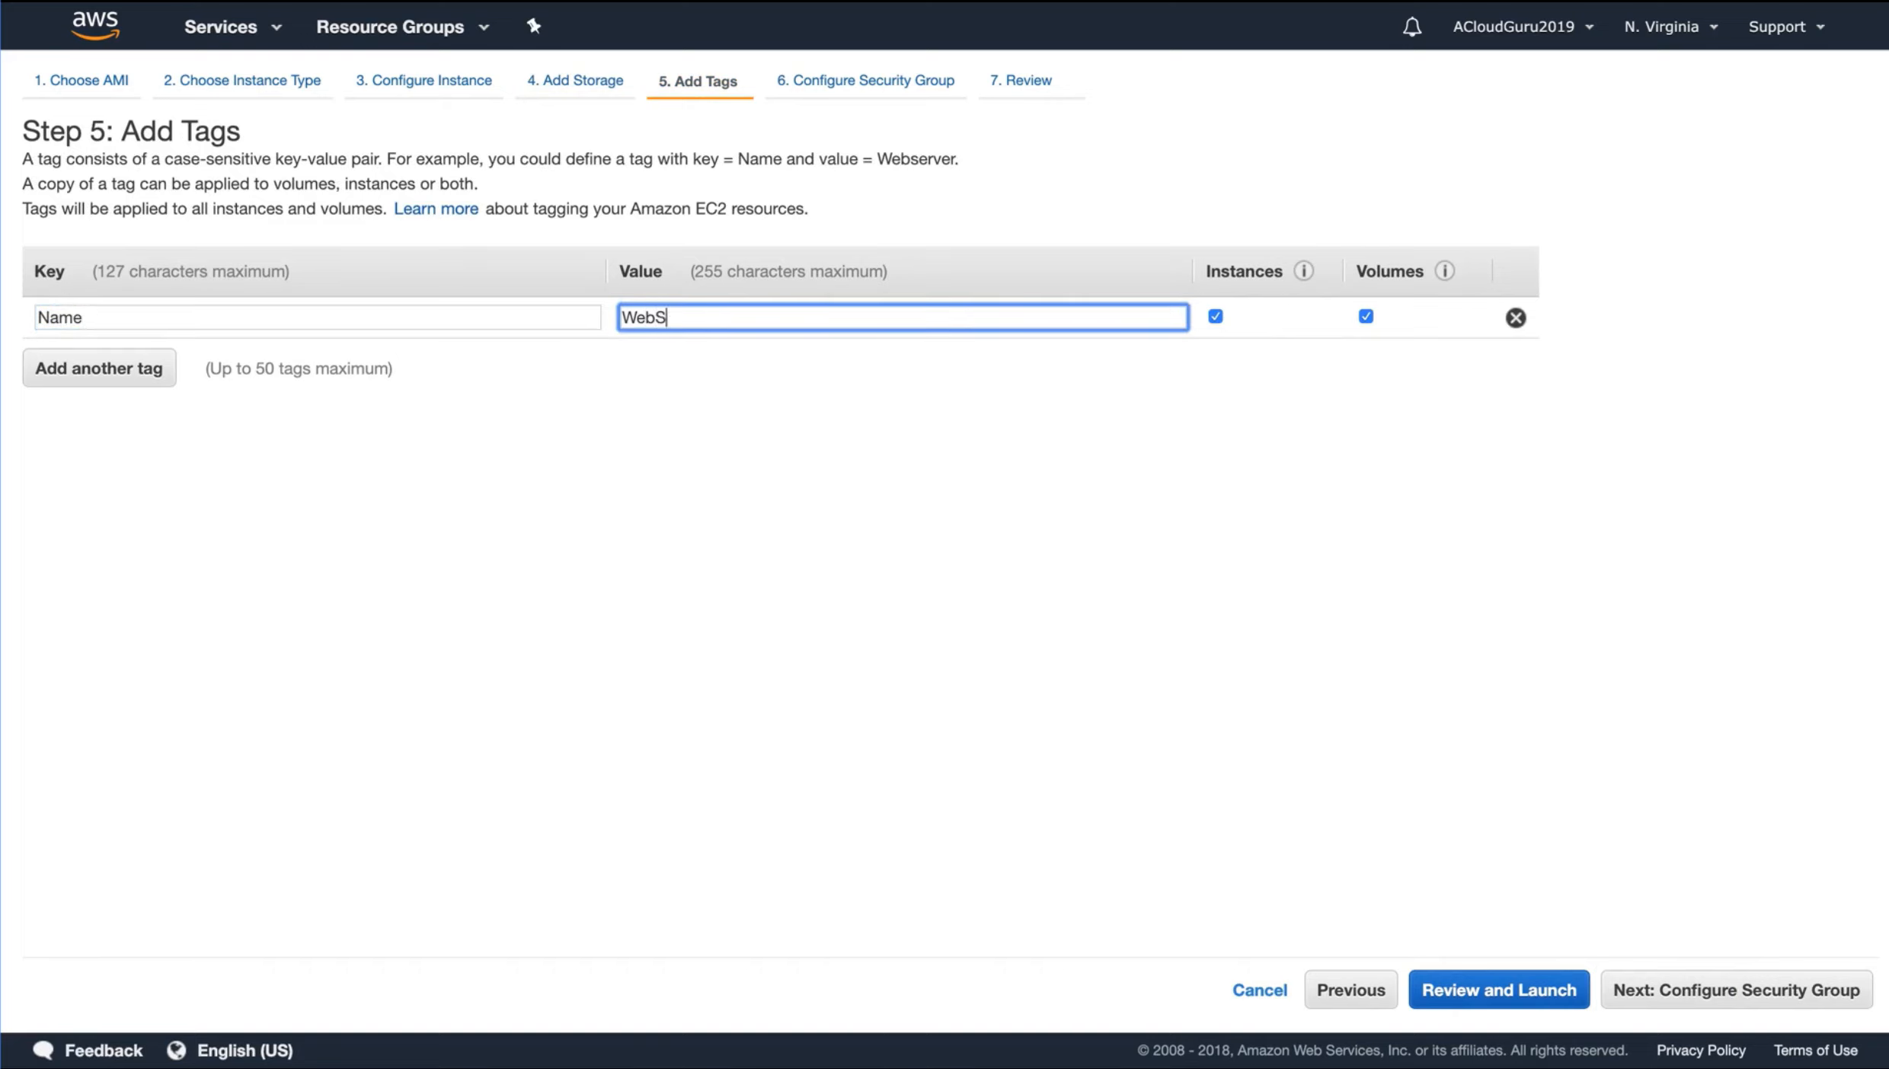
{"action": "type", "text": "erver01"}
Add a second tag with the key Department and the value Applications Team
{"action": "left_click", "coordinate": [93, 370]}
{"action": "type", "text": "D"}
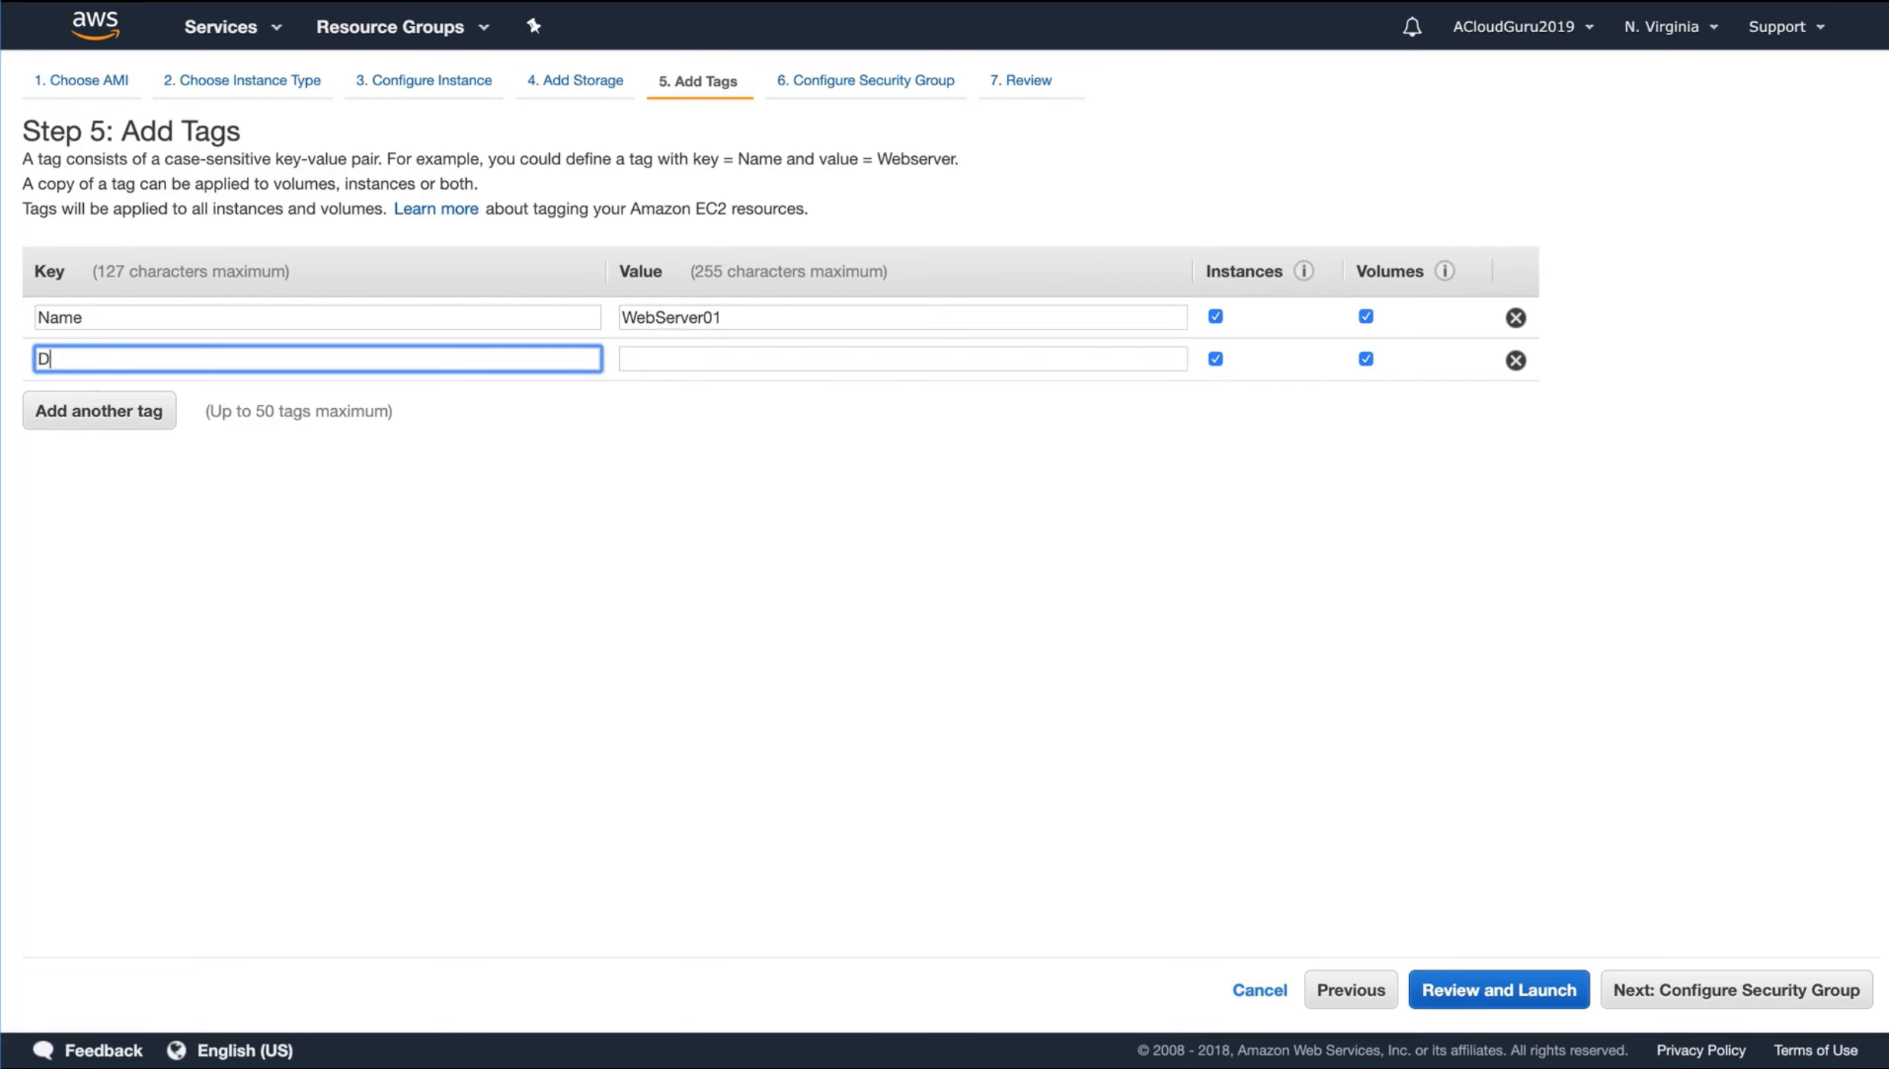
{"action": "type", "text": "epartment"}
{"action": "key", "text": "Tab"}
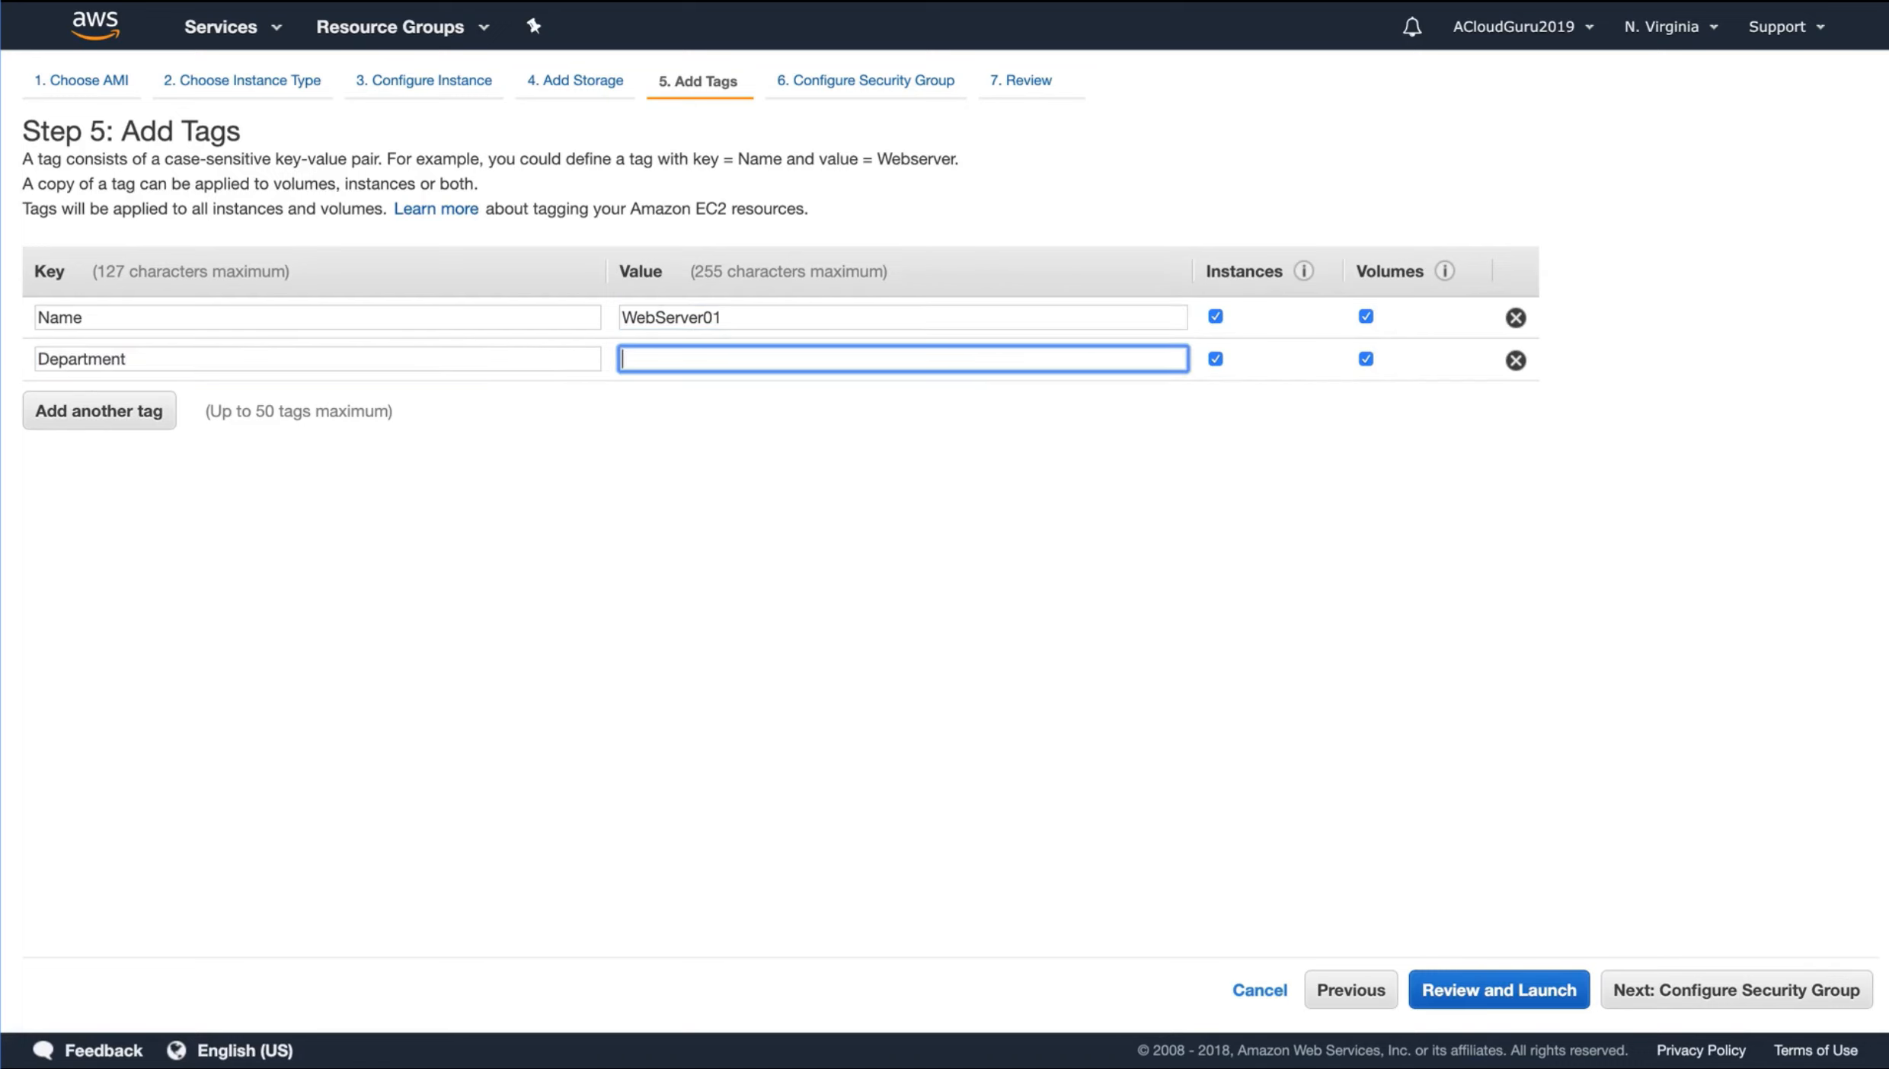
{"action": "type", "text": "Applications Team"}
Add a third tag with the key Employee_ID and enter the employee's ID number as its value
{"action": "left_click", "coordinate": [119, 419]}
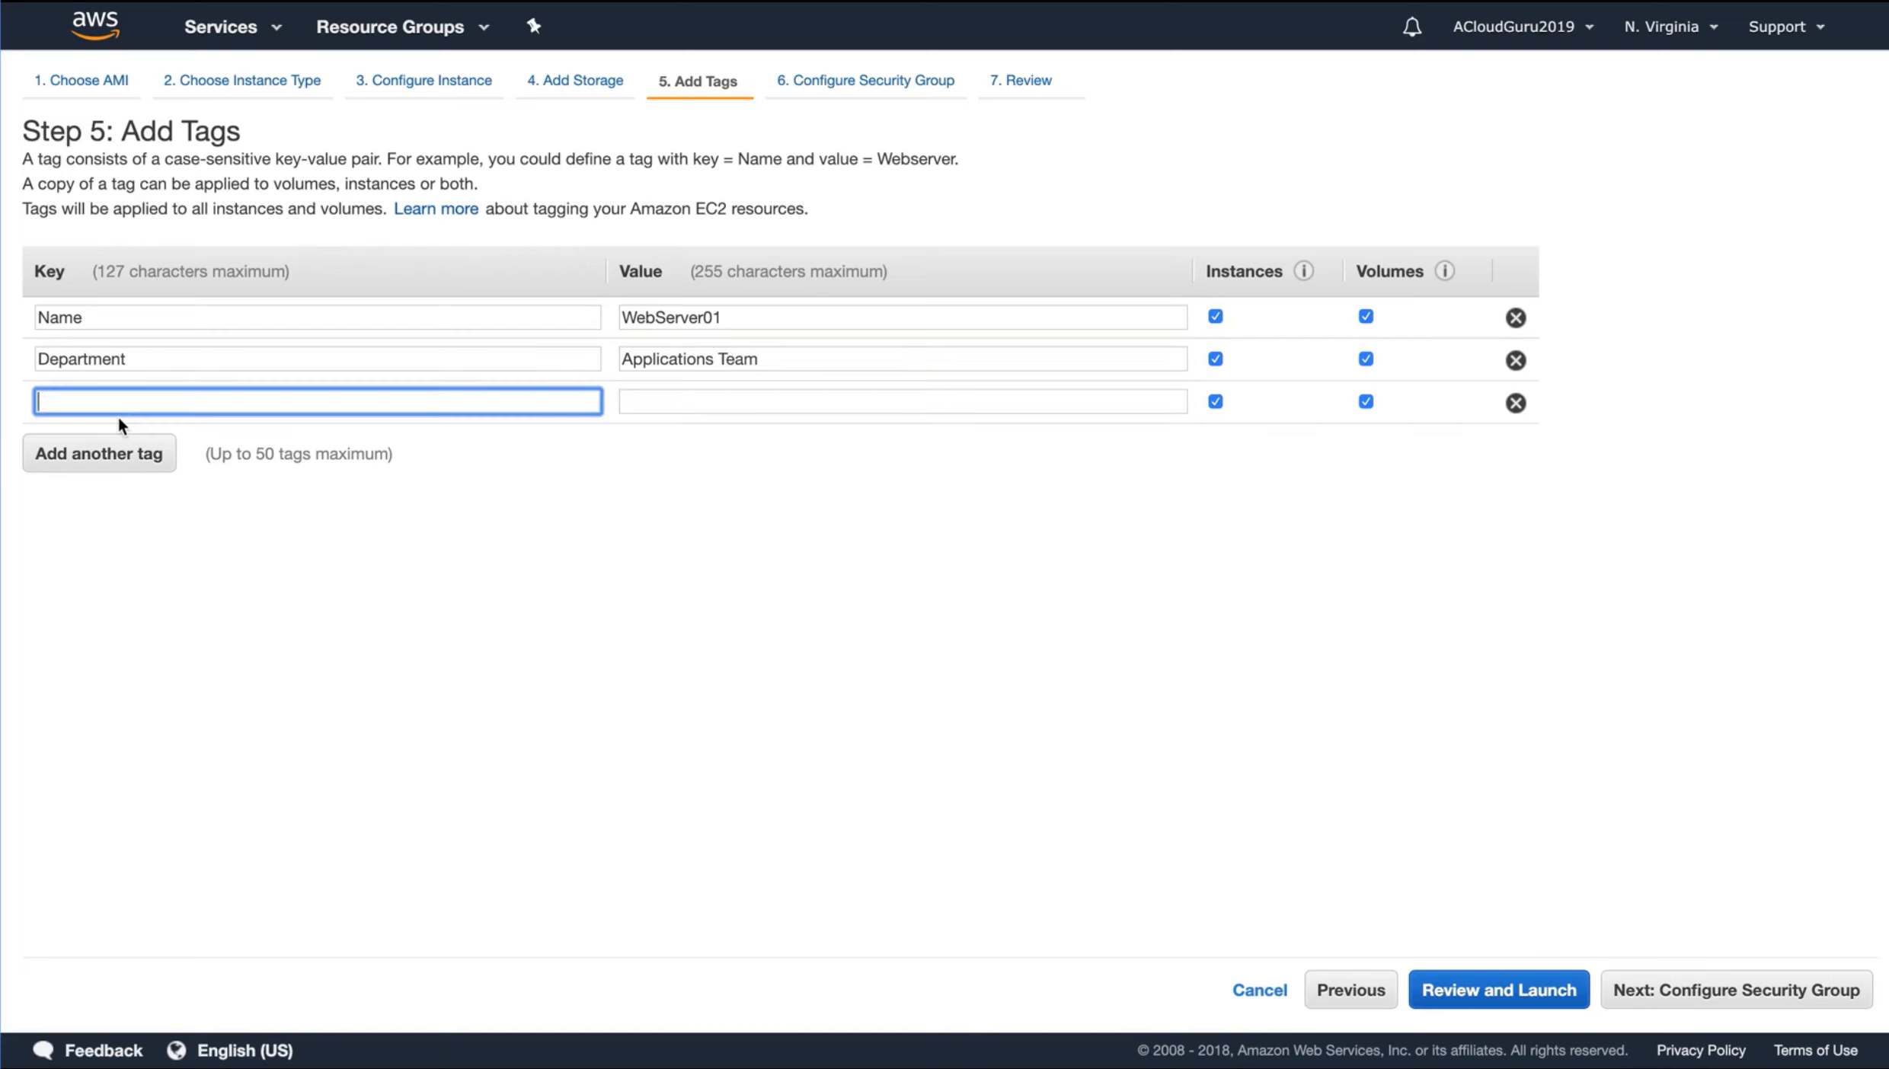
{"action": "type", "text": "Employee_ID"}
{"action": "key", "text": "Tab"}
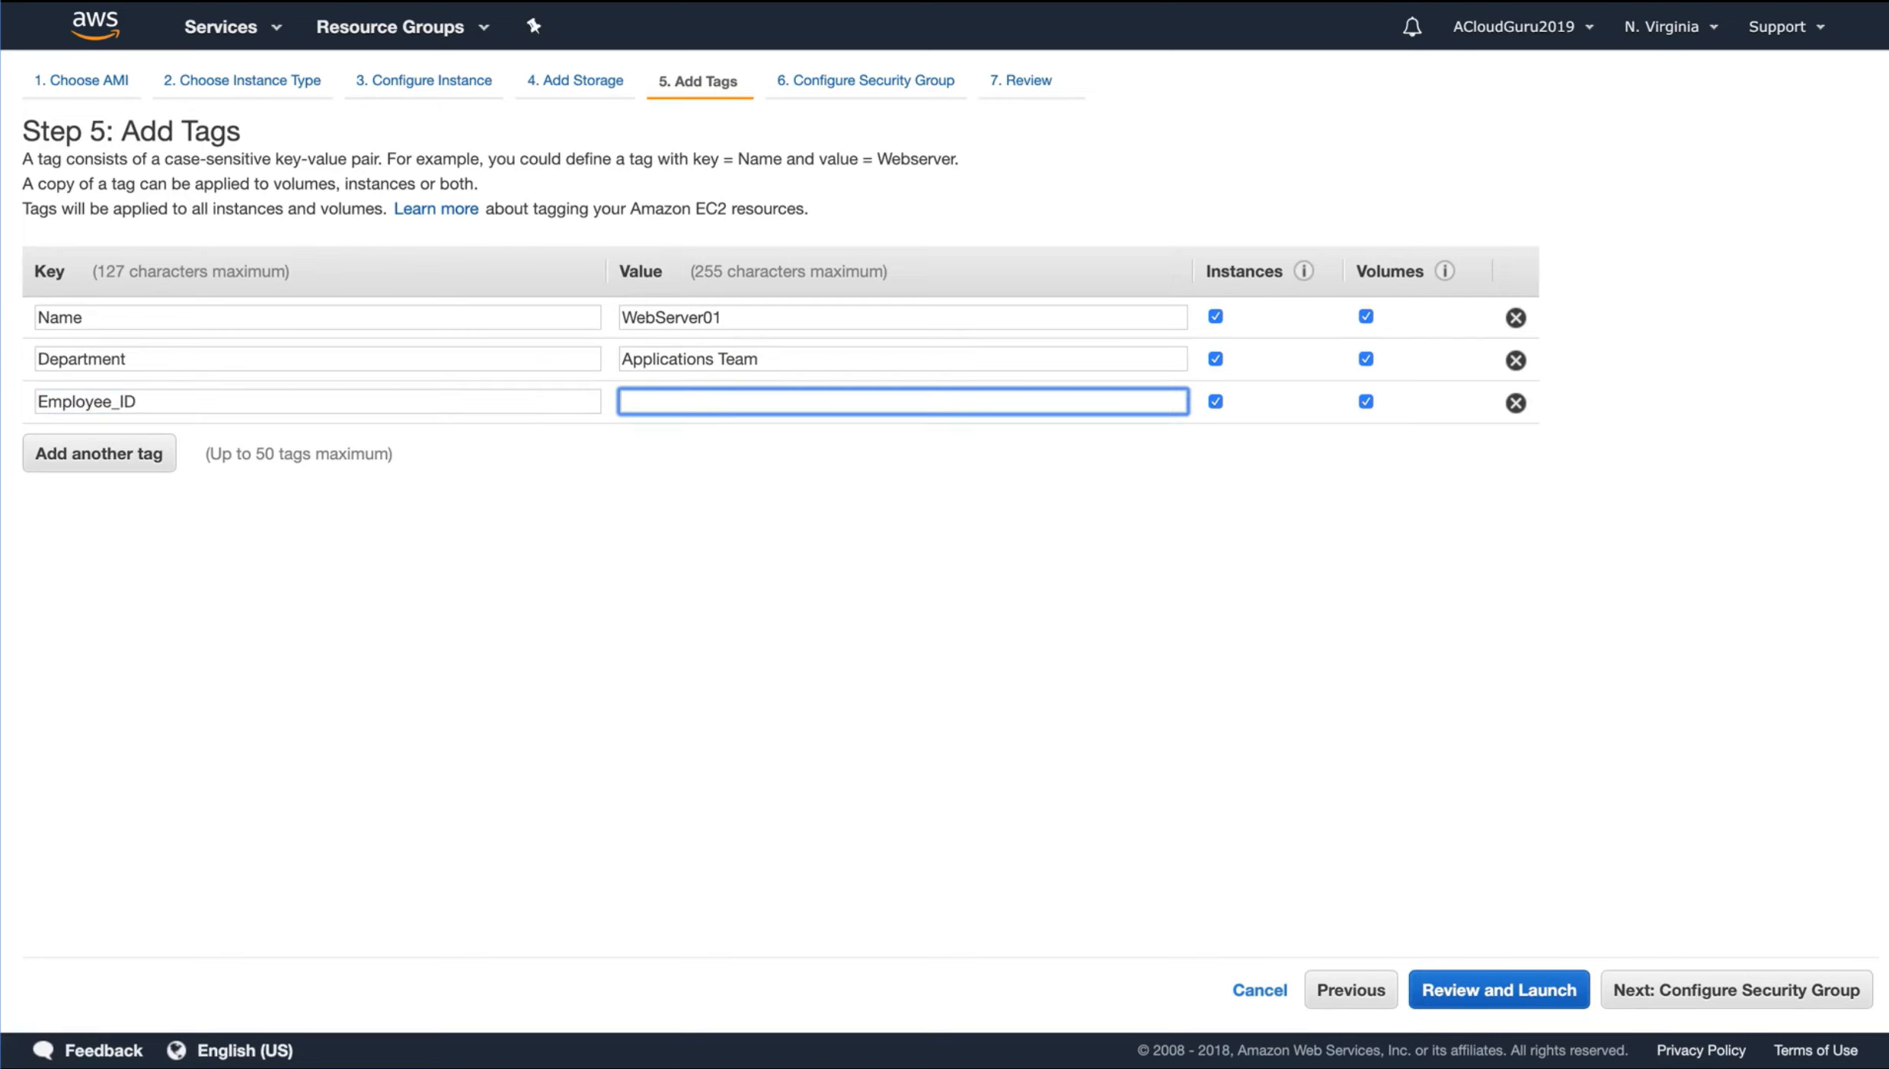
{"action": "type", "text": "12343245"}
{"action": "left_click", "coordinate": [1171, 562]}
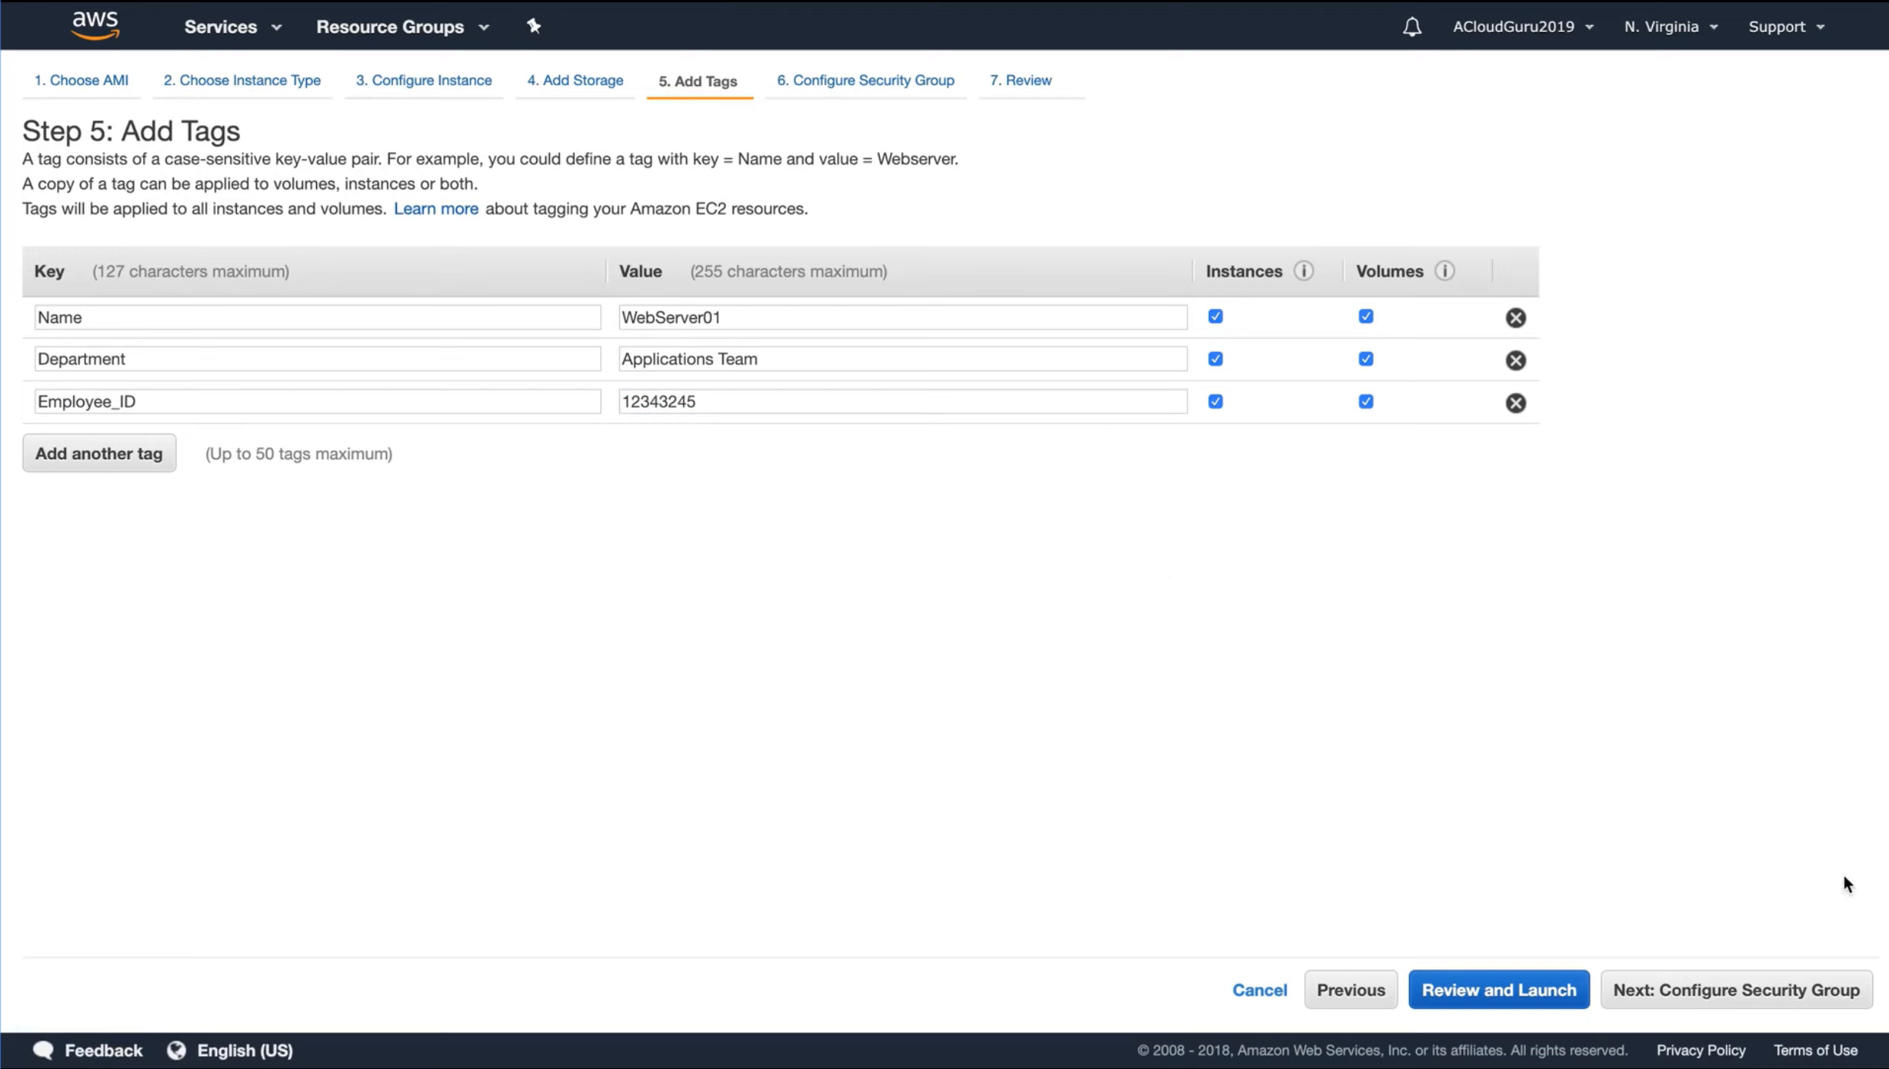
Proceed to the security group settings and set both the new group's name and its description to WebDMZ
{"action": "left_click", "coordinate": [1735, 990]}
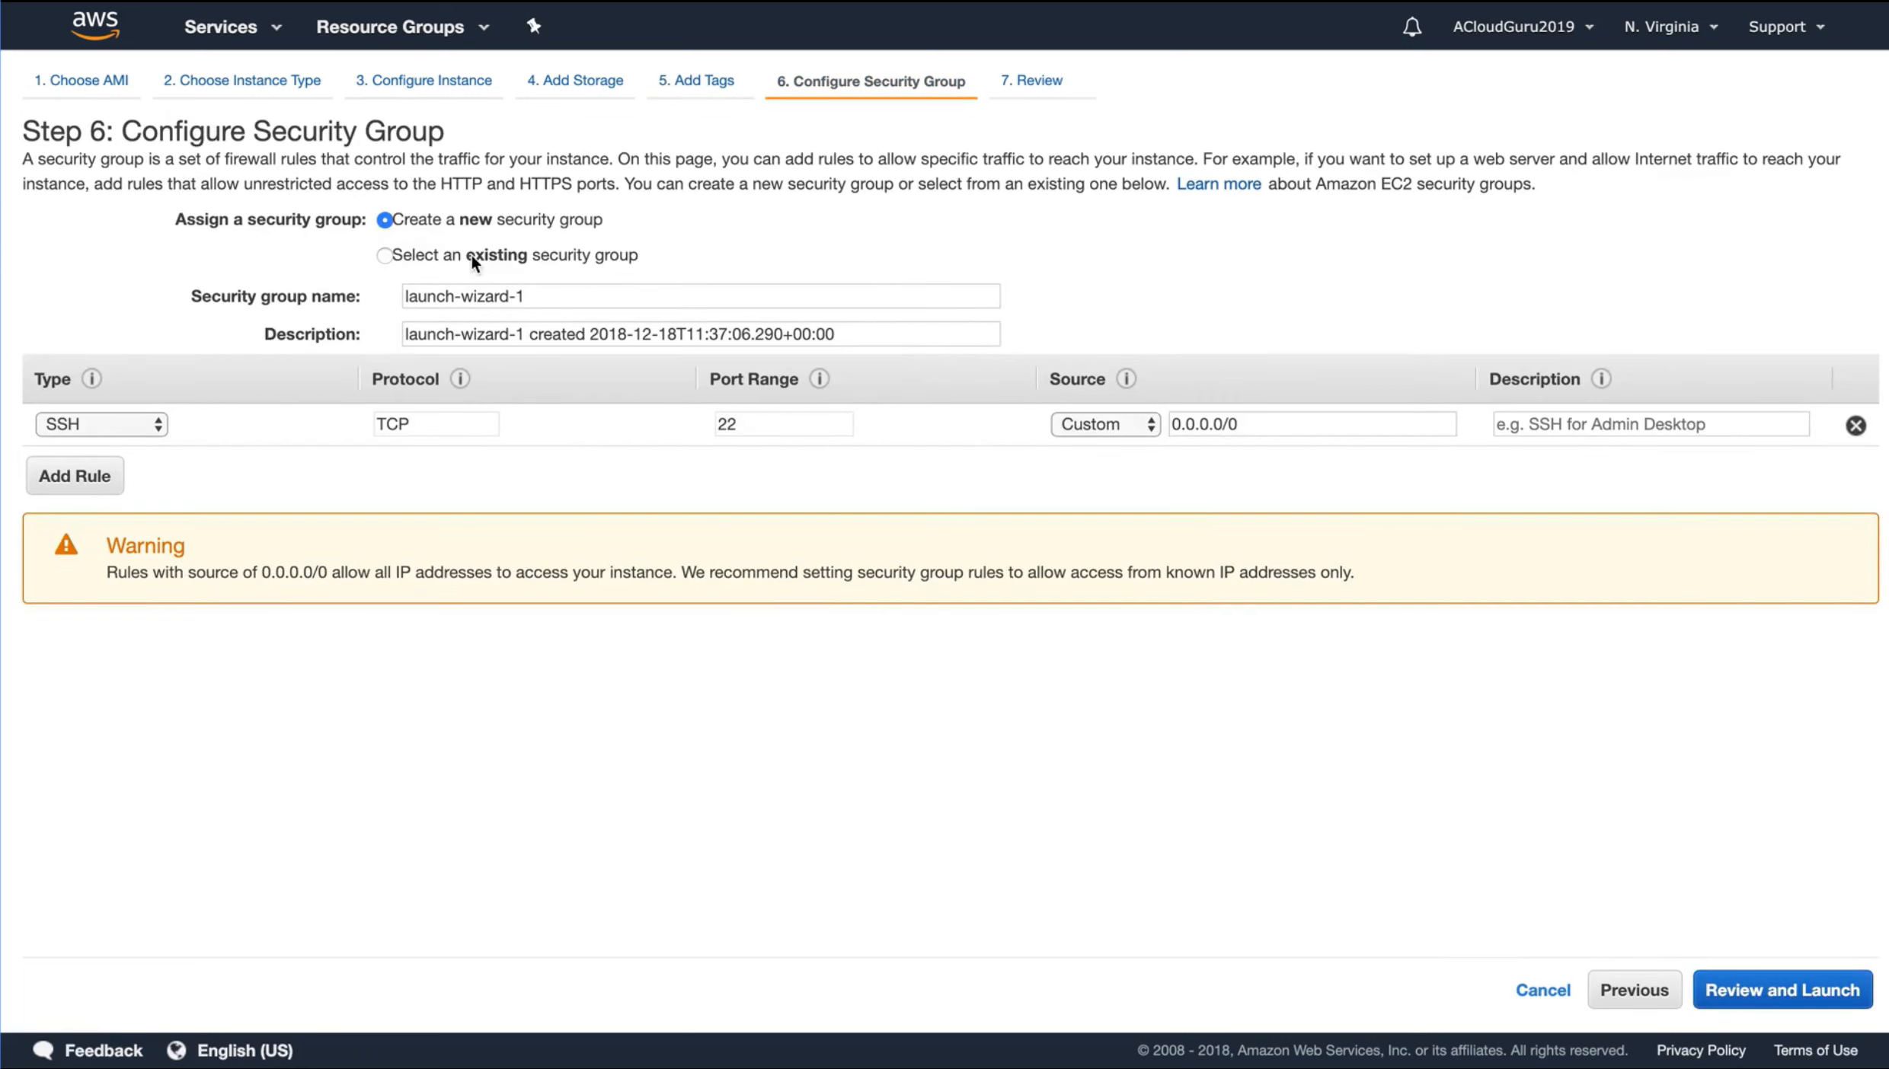
{"action": "triple_click", "coordinate": [567, 294]}
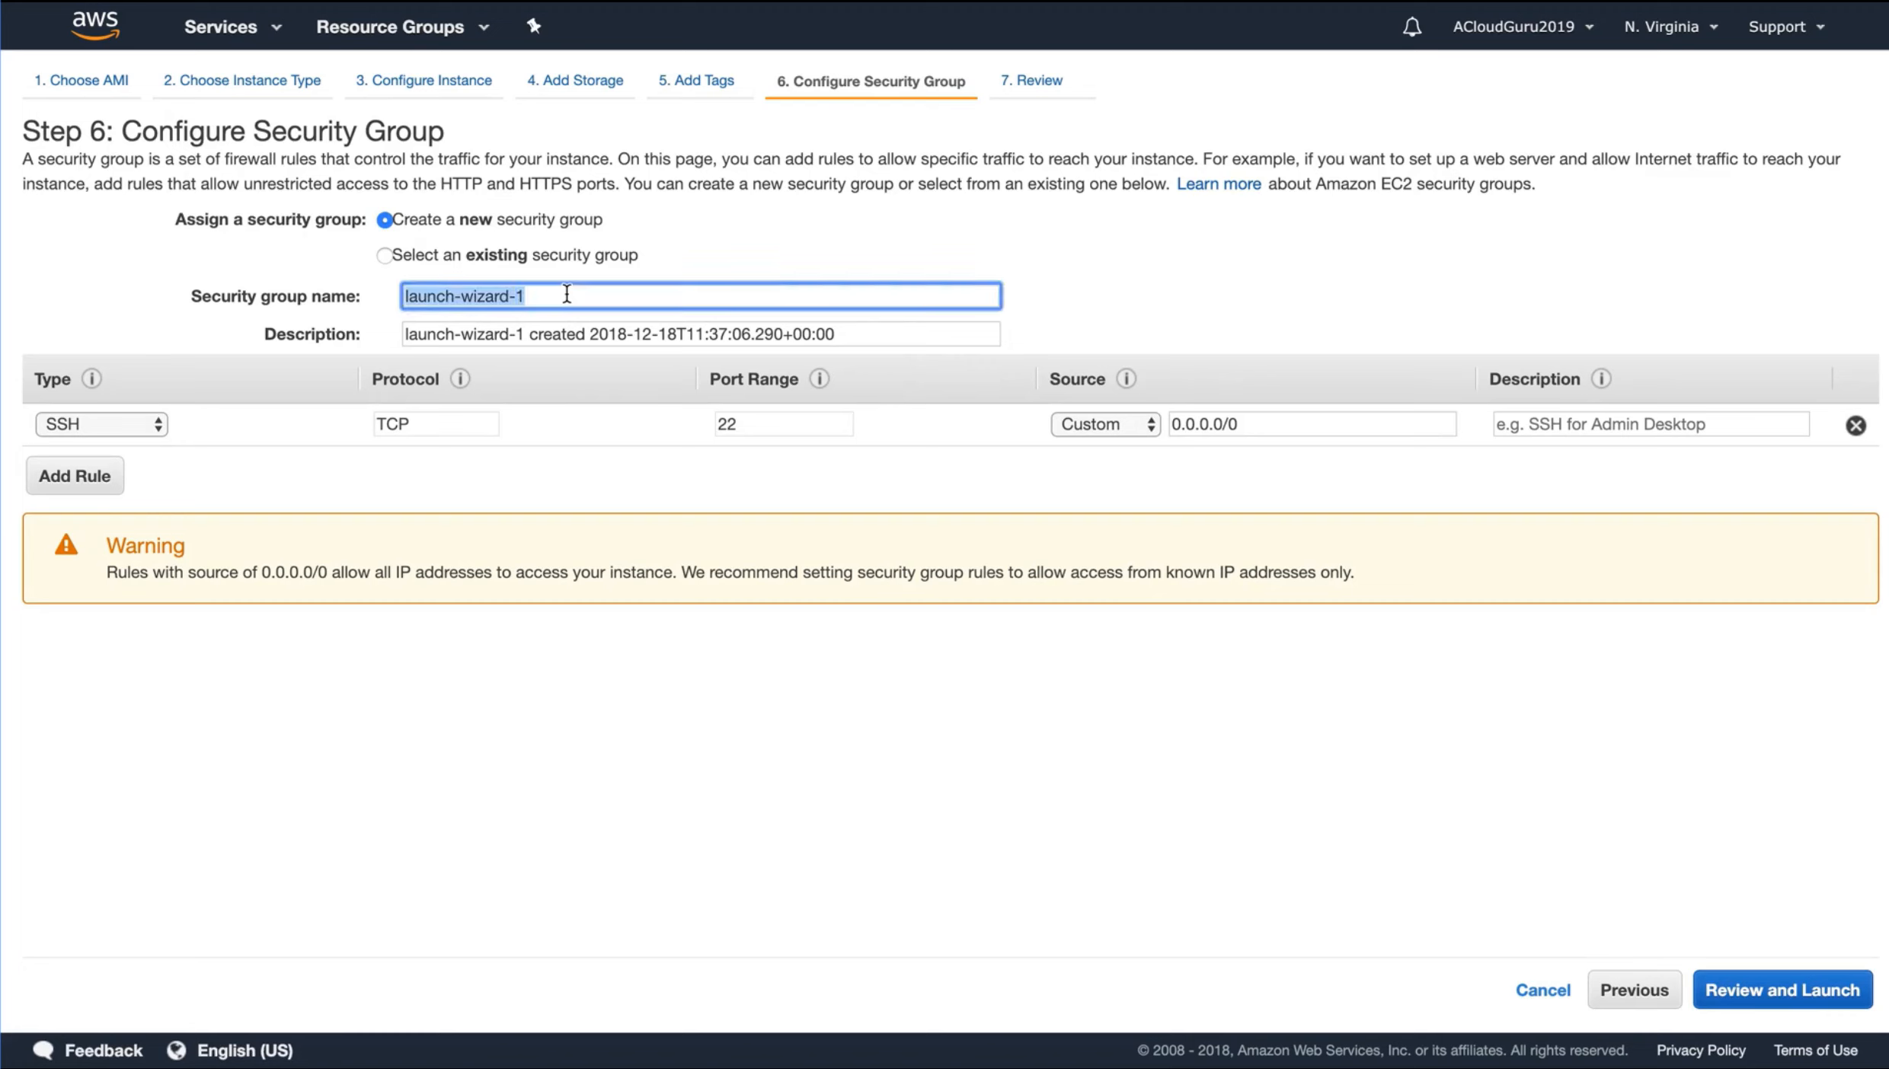
{"action": "type", "text": "WebDMZ"}
{"action": "key", "text": "Tab"}
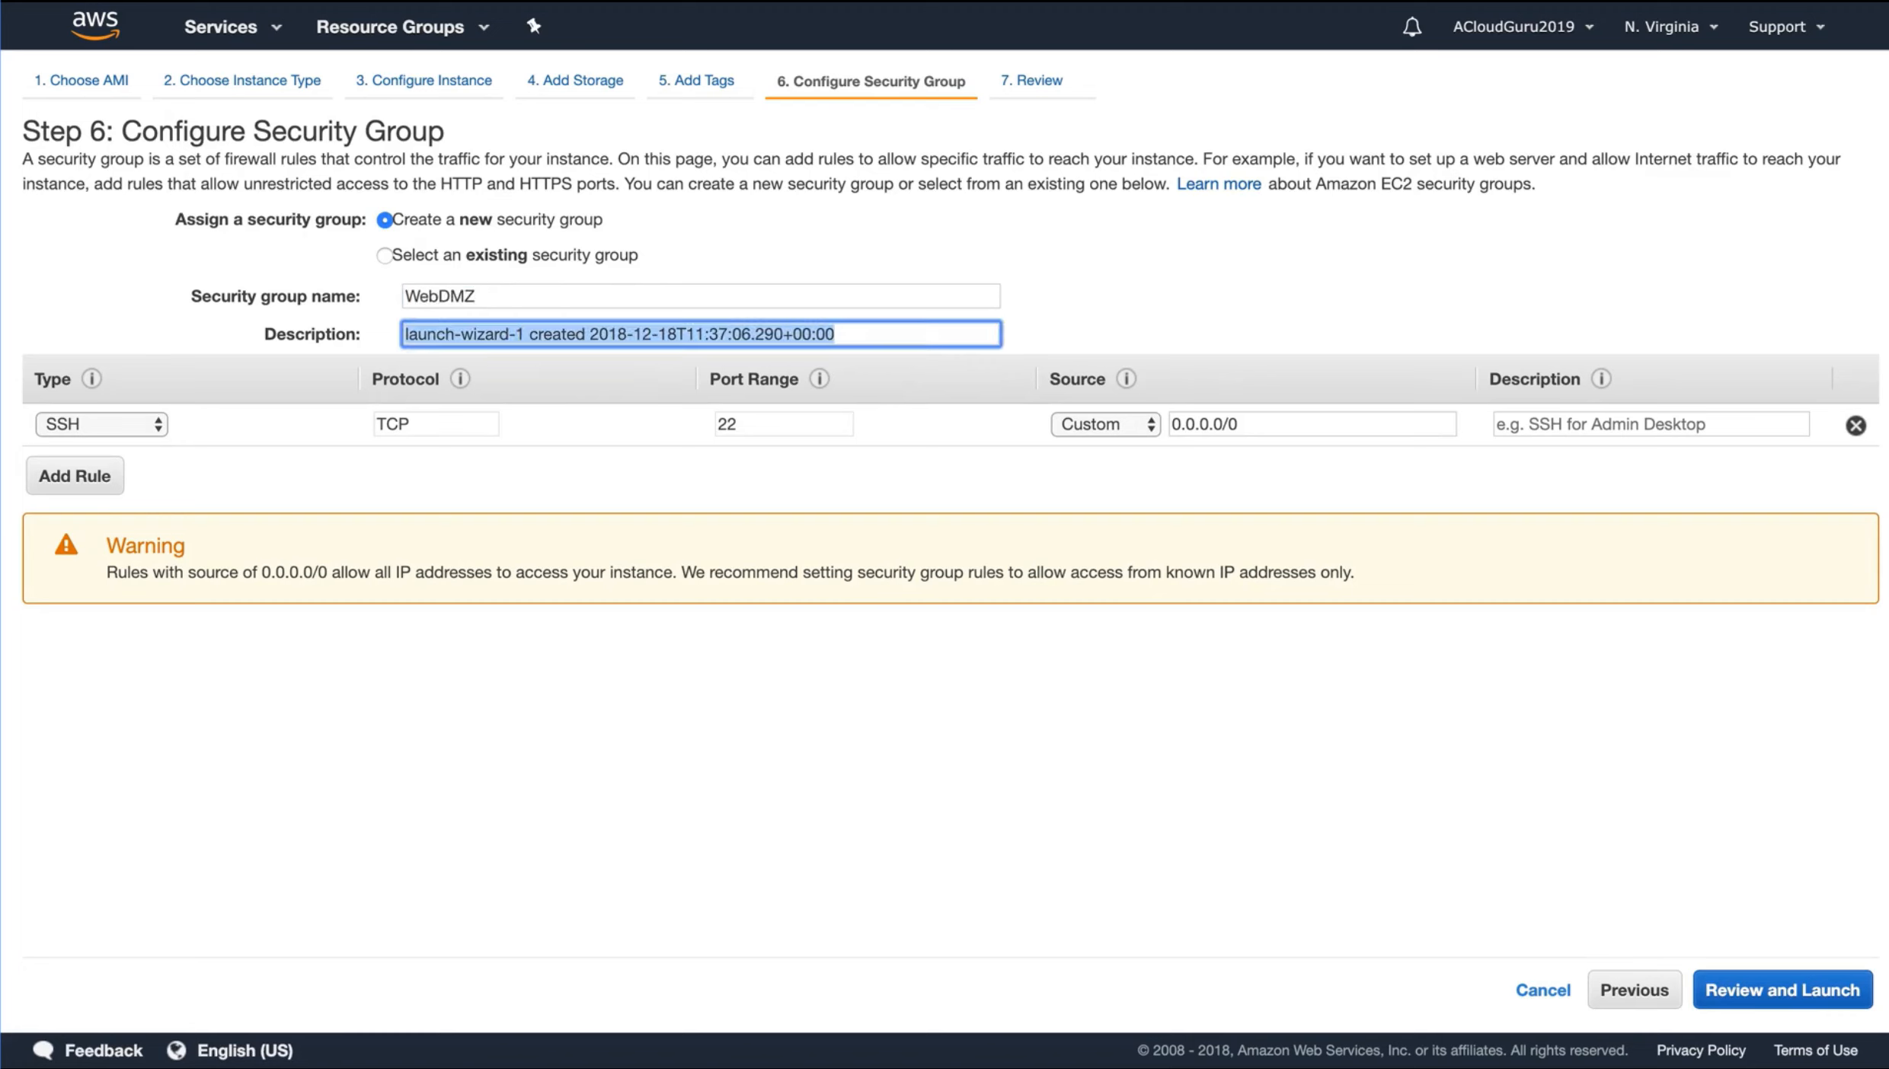
{"action": "type", "text": "WebDMZ"}
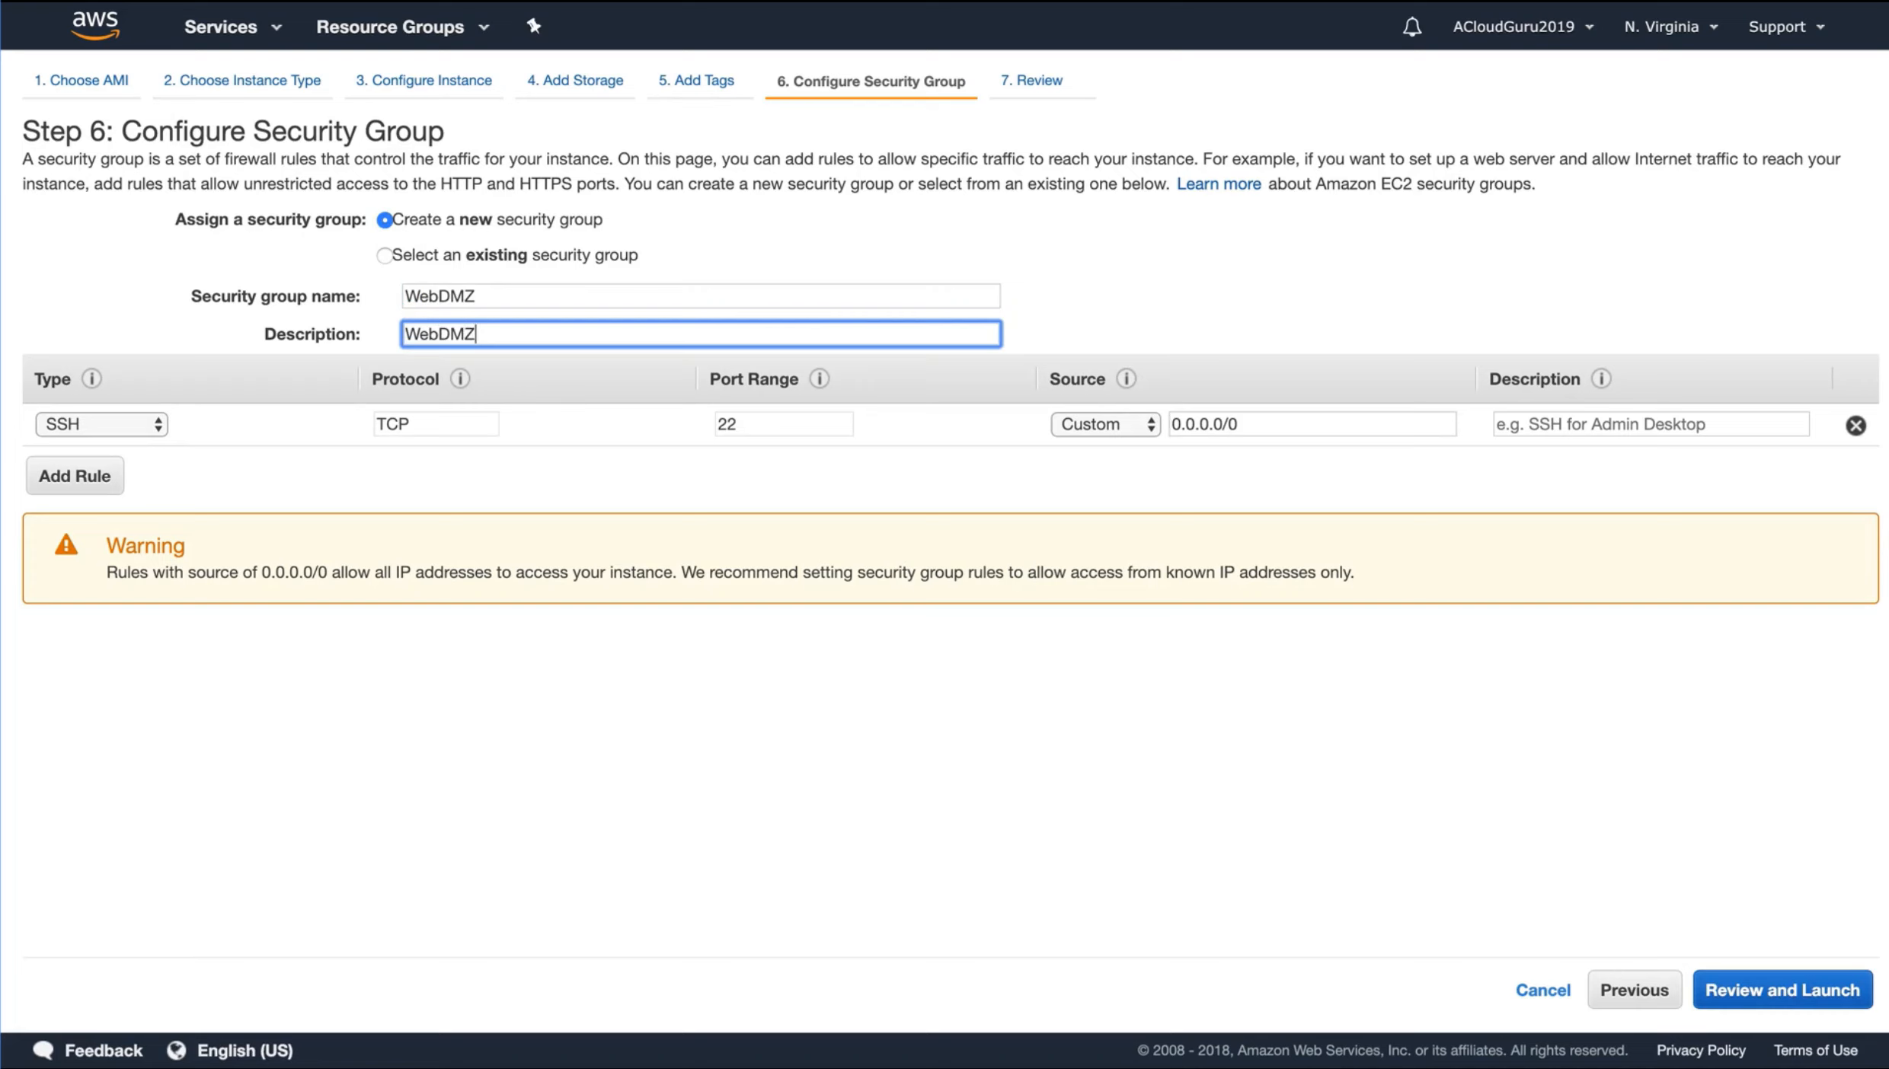
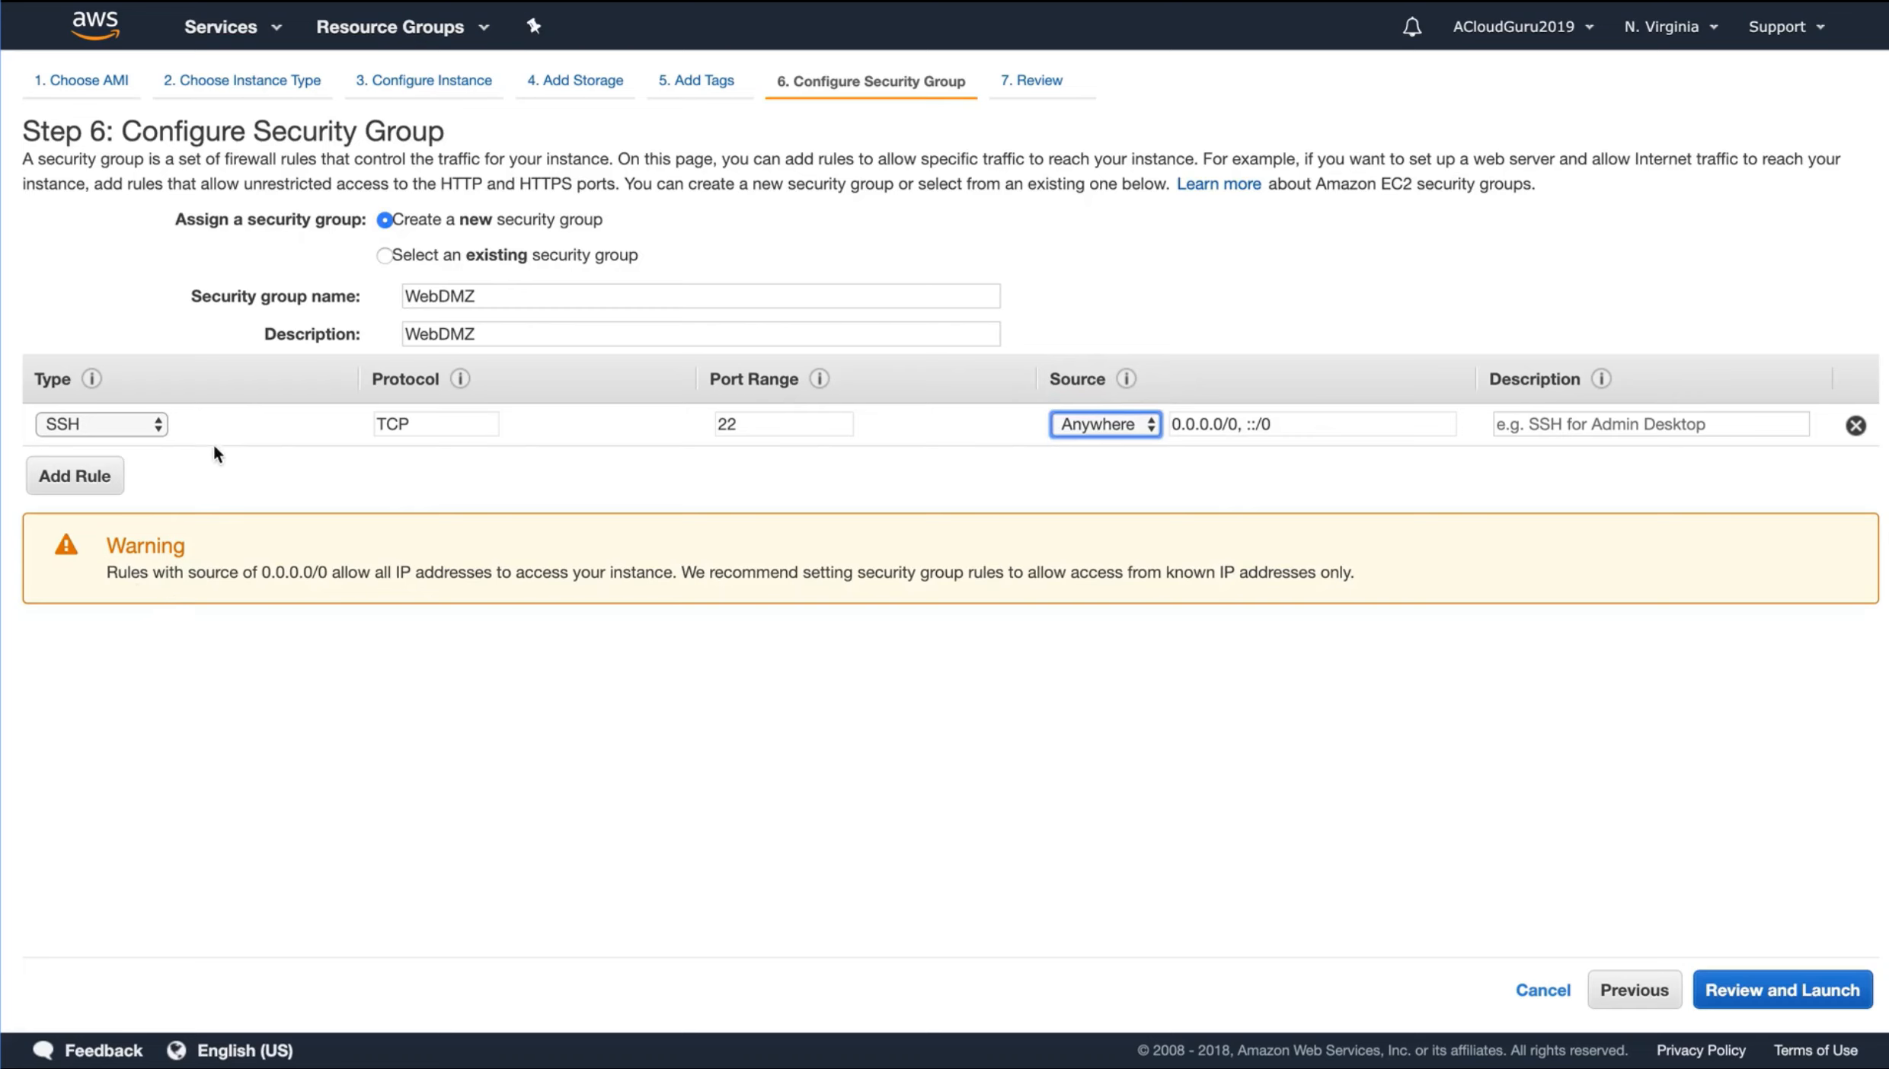
Add an HTTP rule to the WebDMZ security group with its preset port and source, and proceed to the launch review
{"action": "left_click", "coordinate": [74, 476]}
{"action": "left_click", "coordinate": [109, 466]}
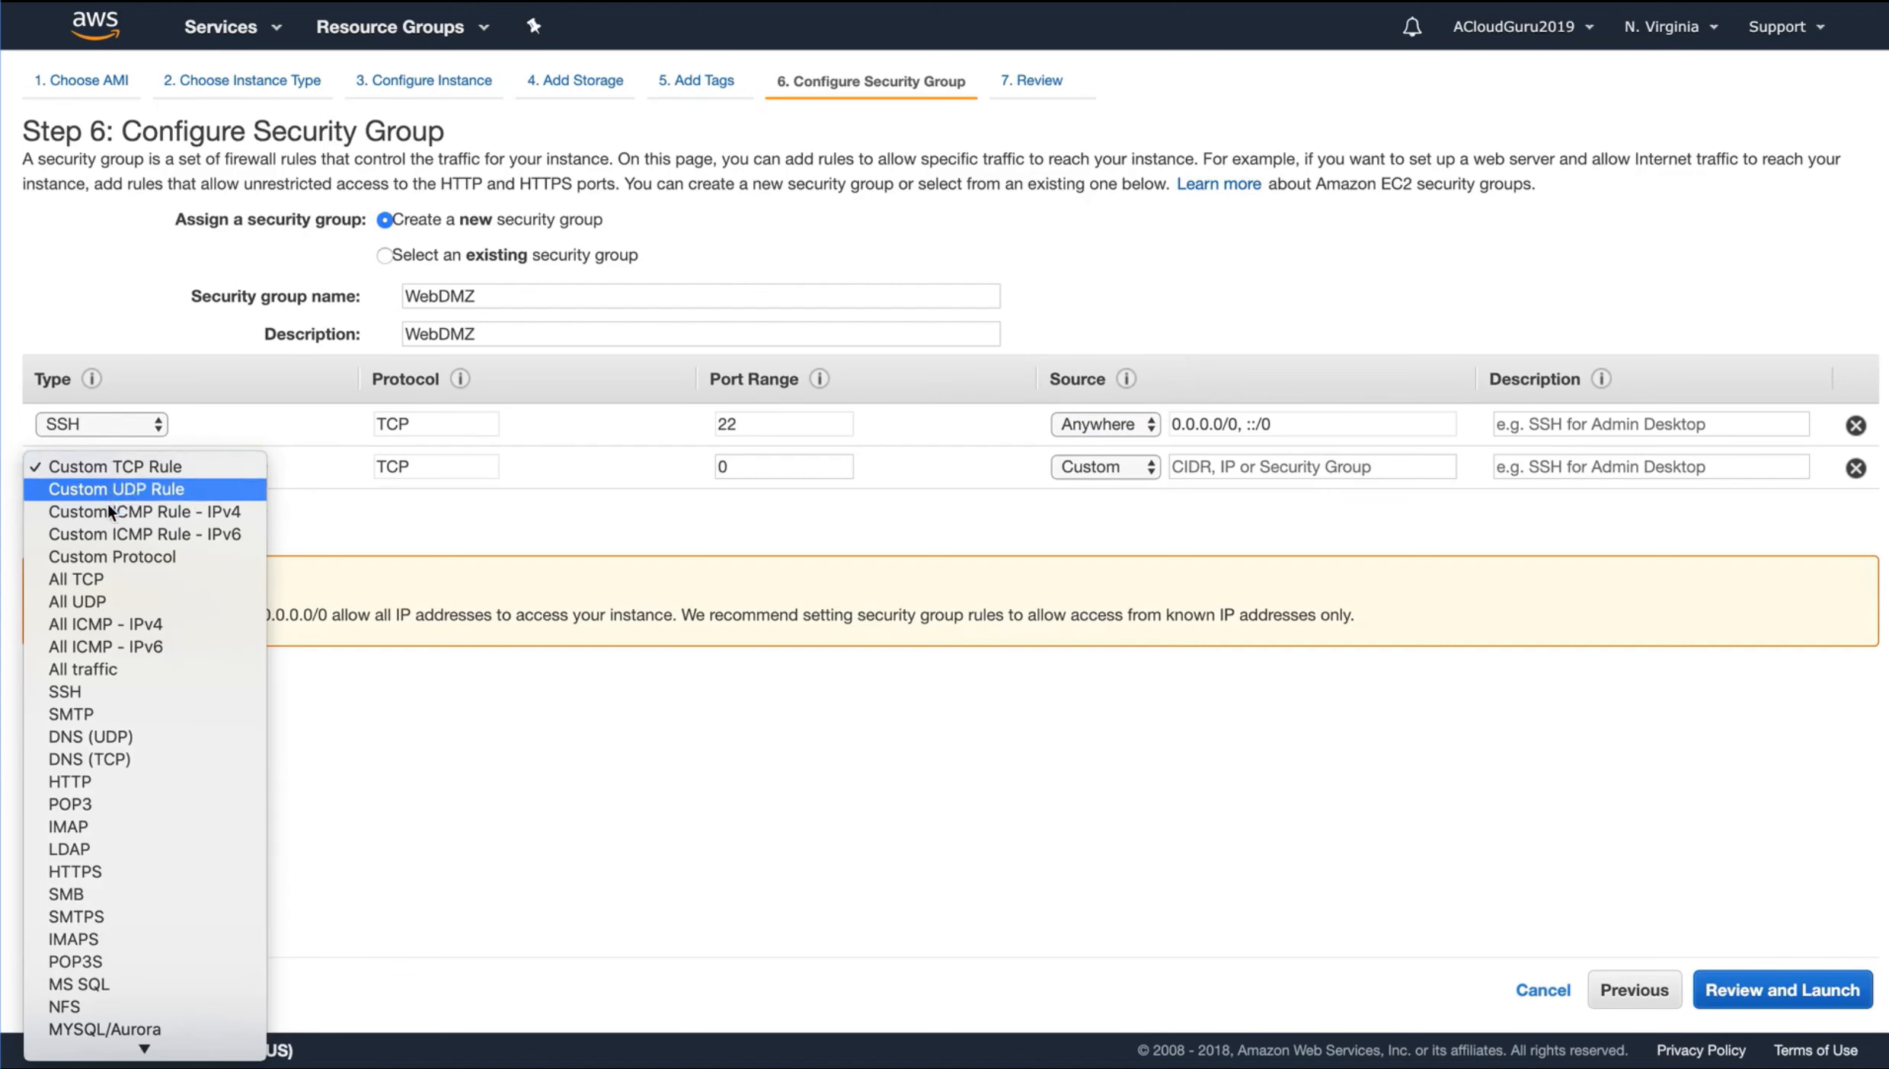
{"action": "left_click", "coordinate": [107, 782]}
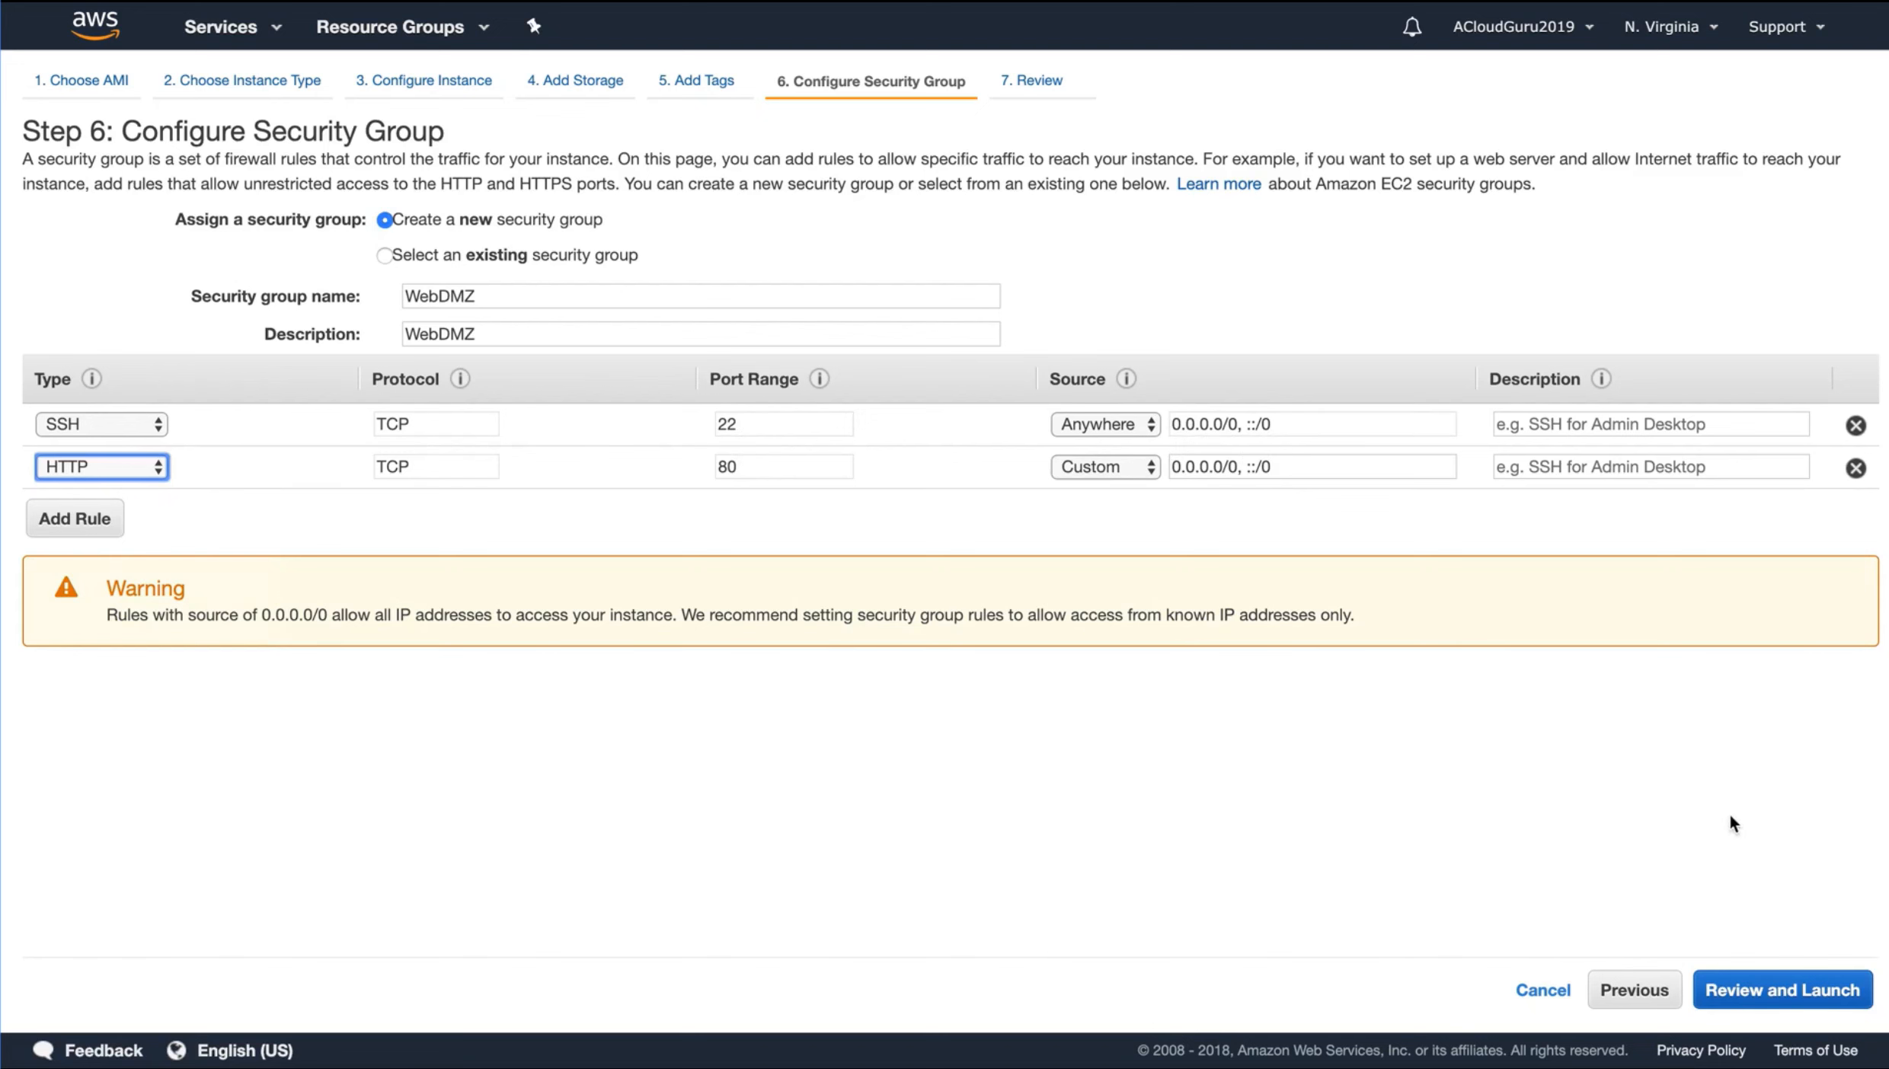
{"action": "left_click", "coordinate": [1782, 994]}
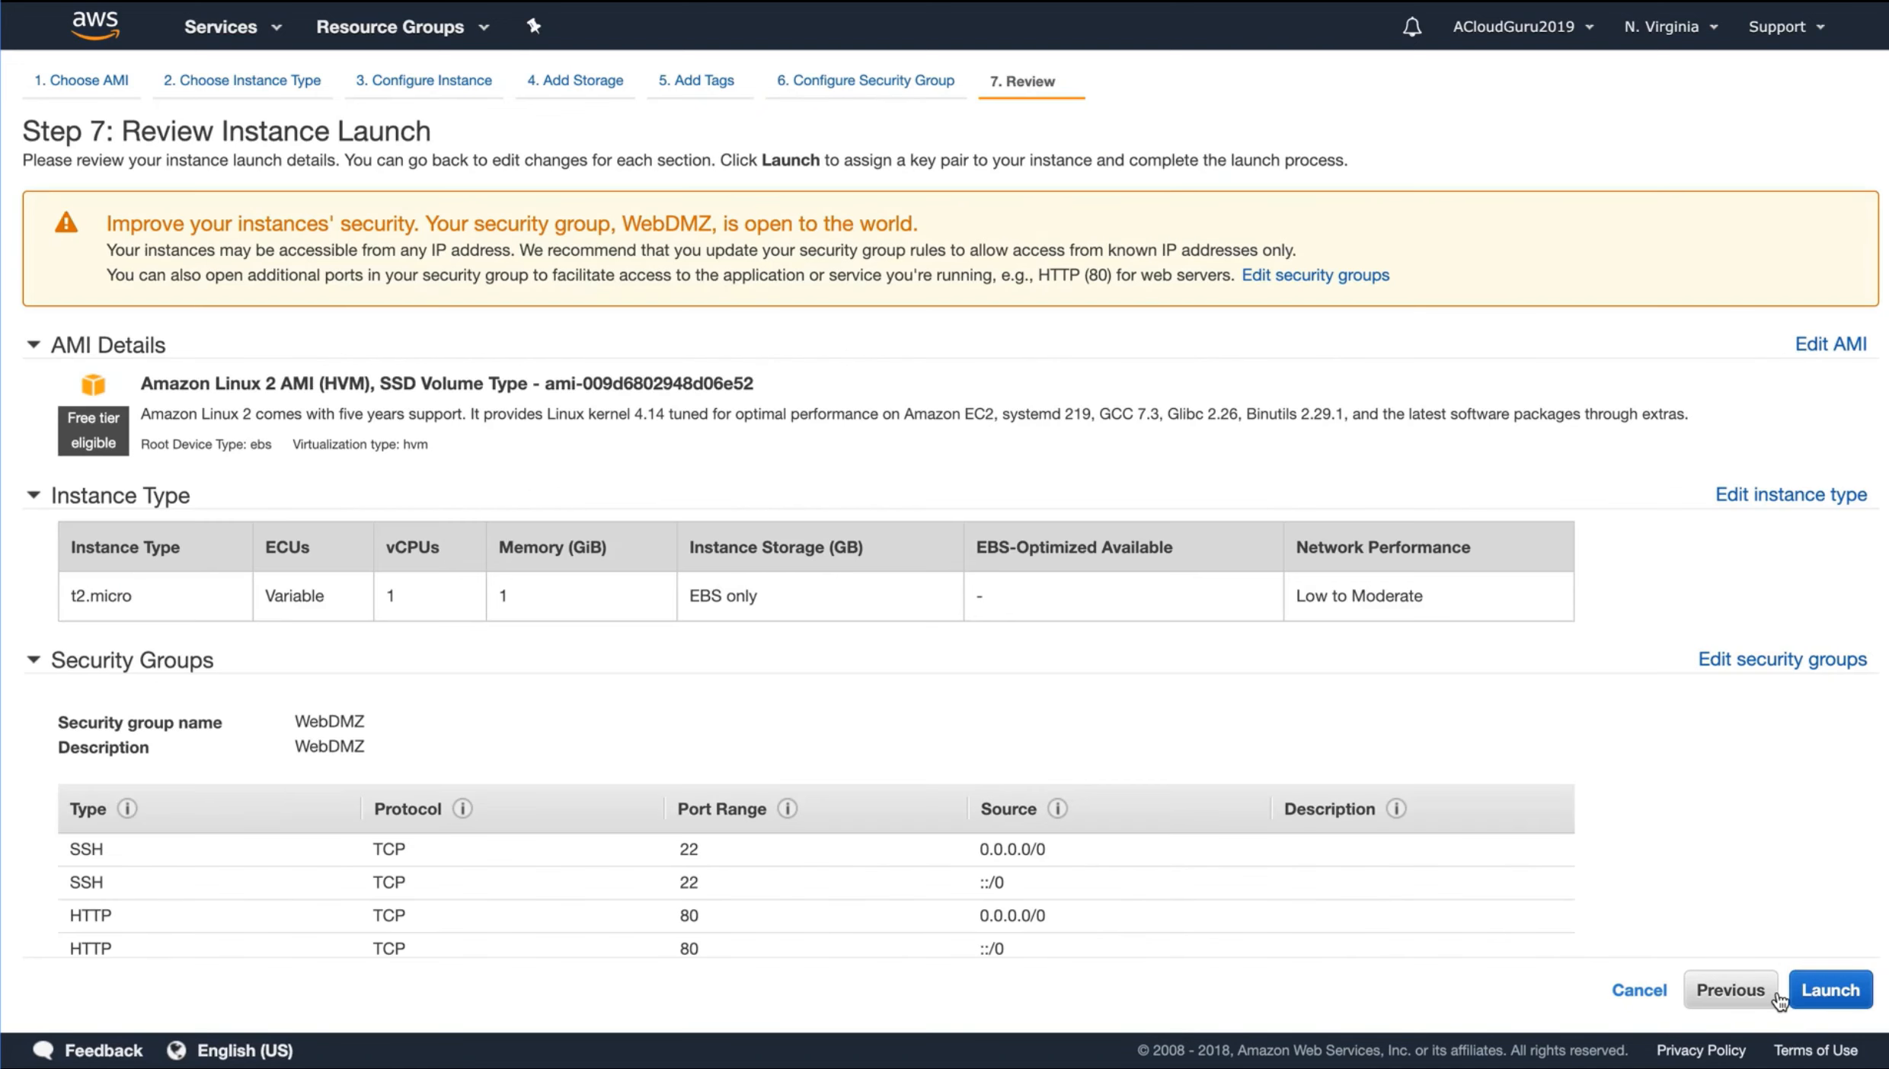
Start the launch, create a new key pair named MyPrivateKey, and download its private key file
{"action": "left_click", "coordinate": [1809, 988]}
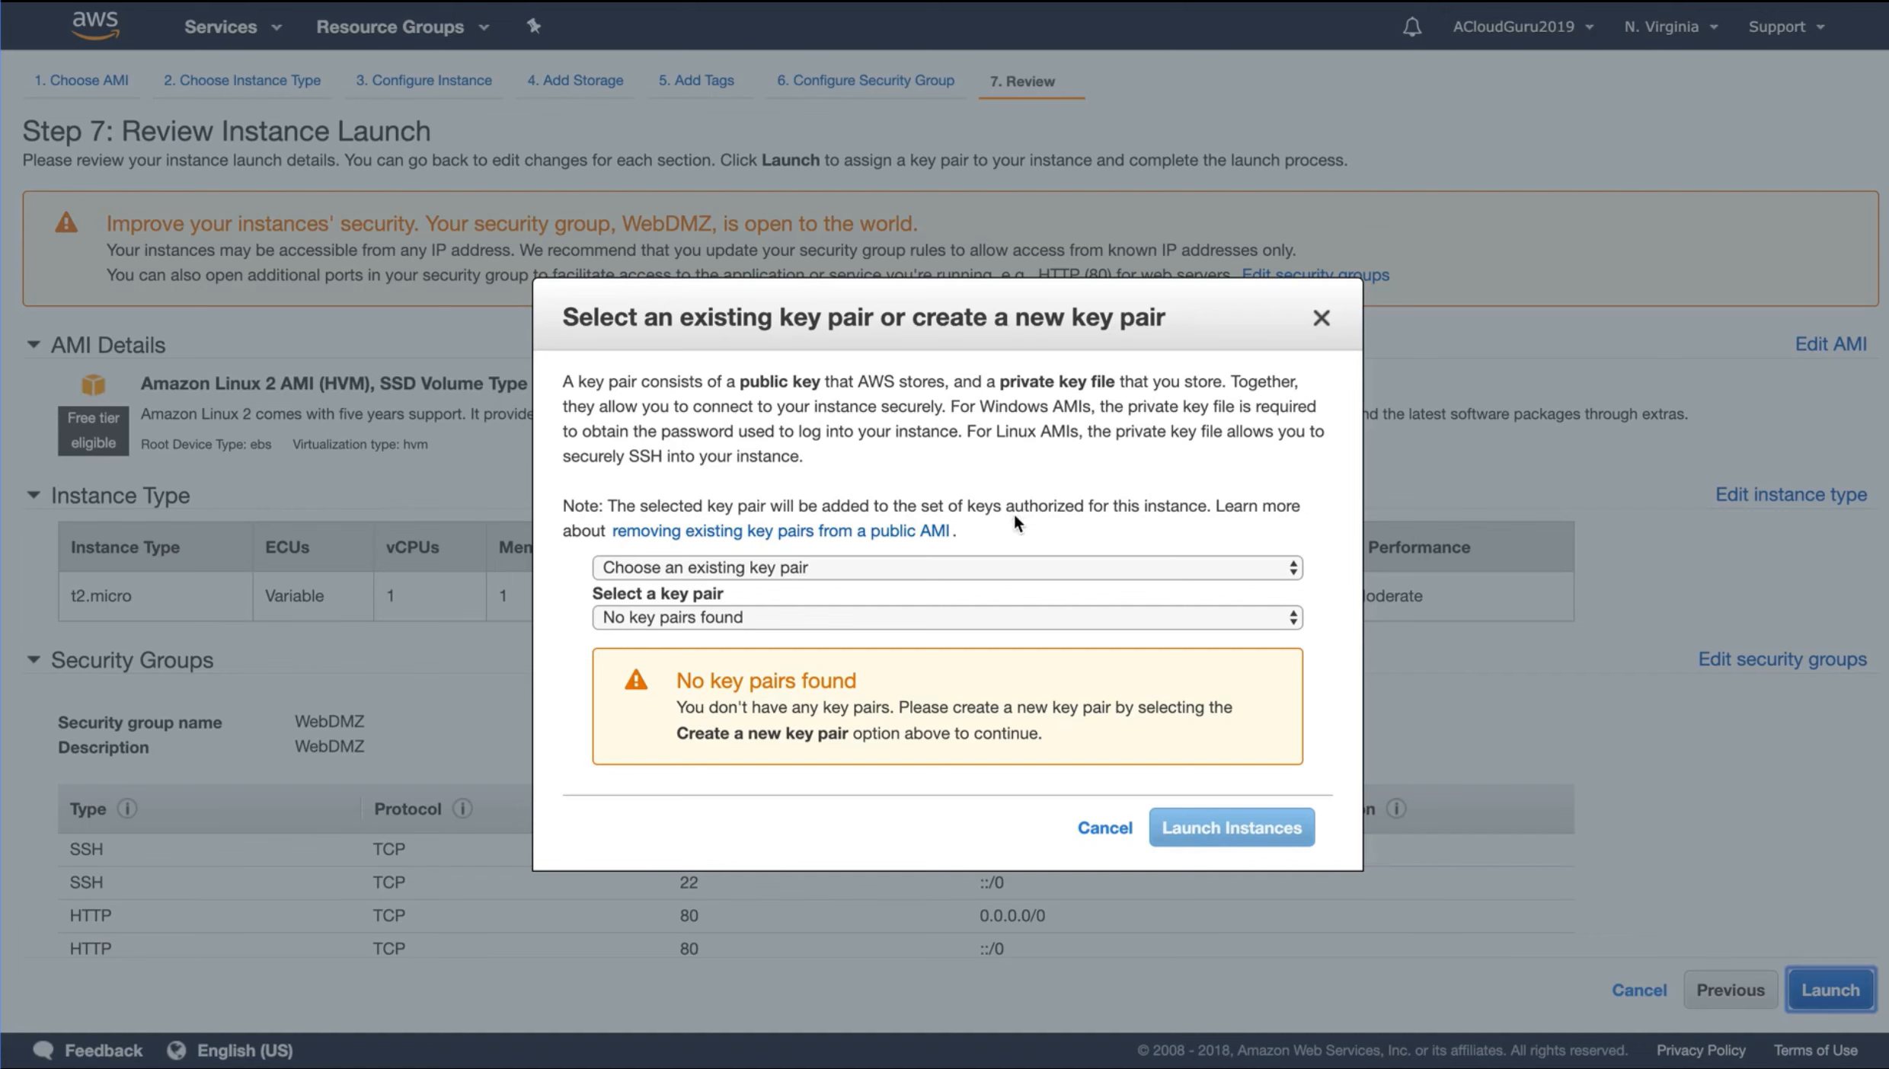
{"action": "left_click", "coordinate": [719, 567]}
{"action": "left_click", "coordinate": [729, 587]}
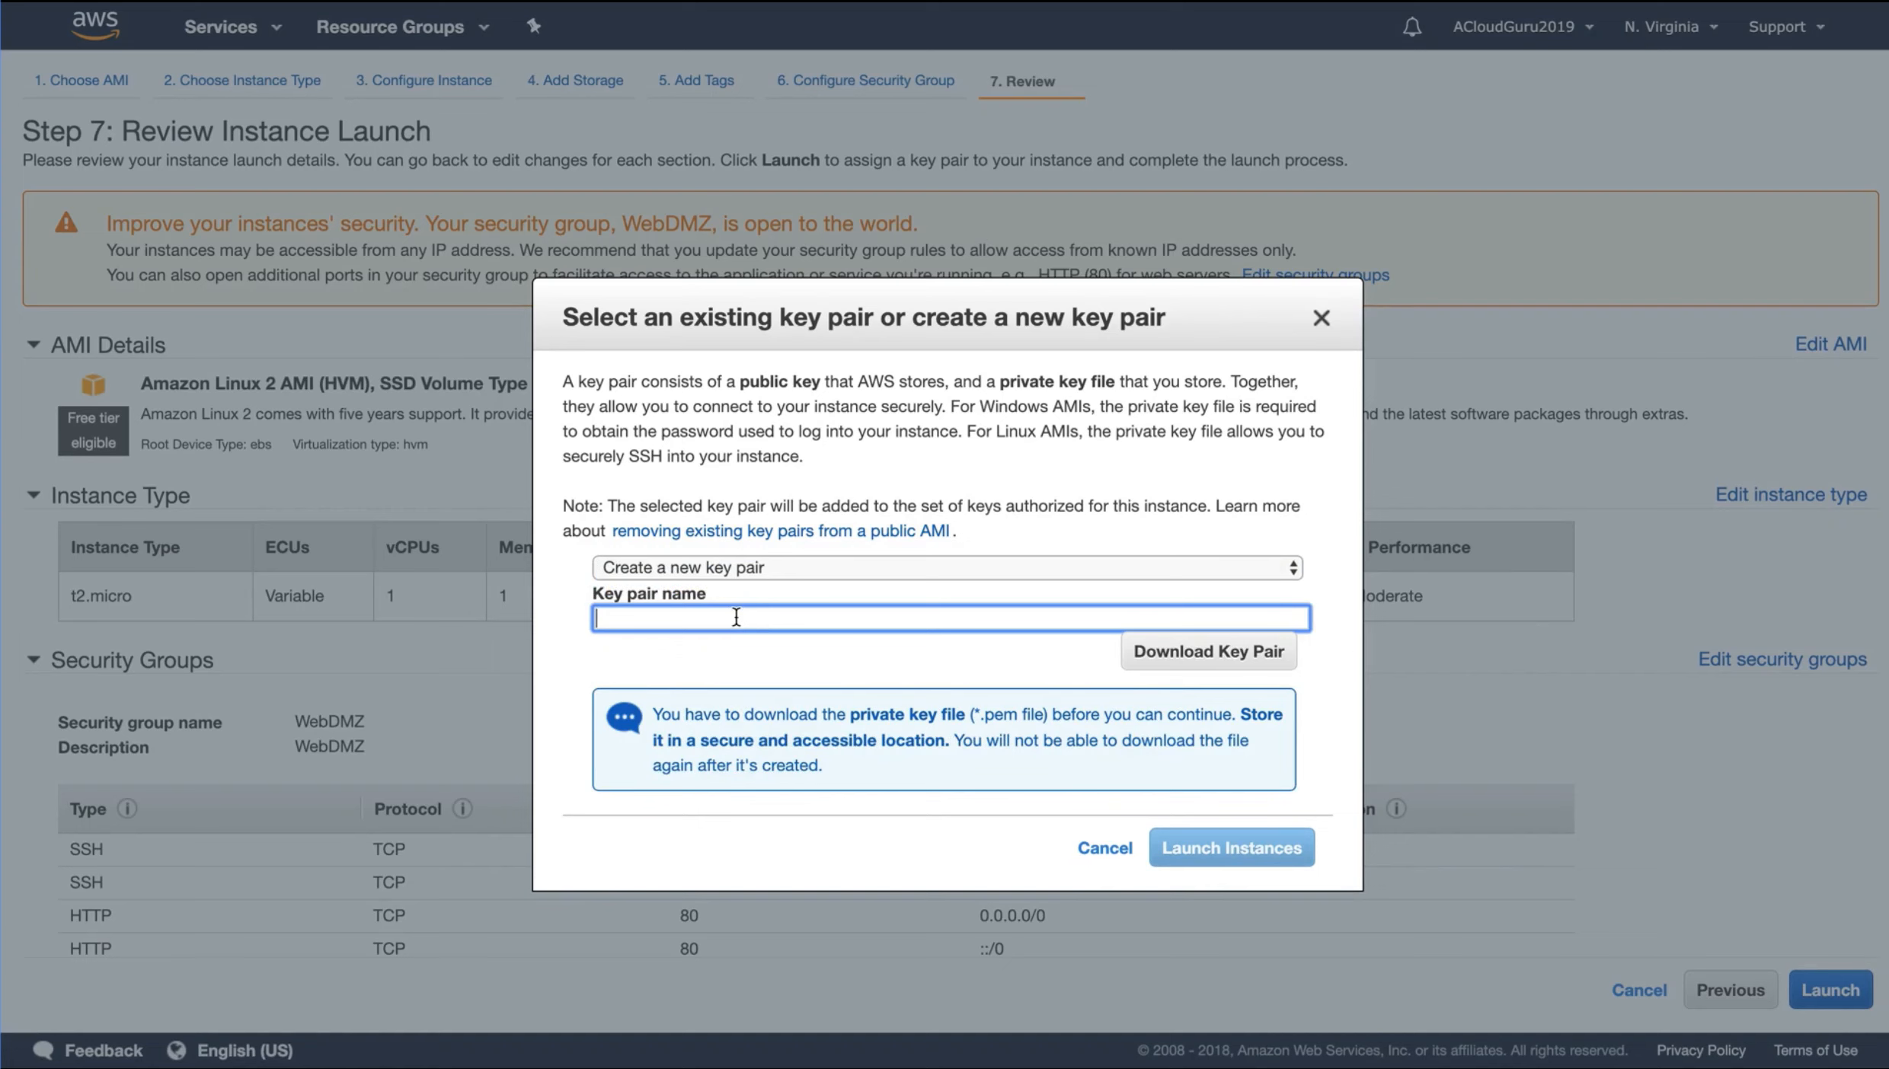
{"action": "type", "text": "MyPrivateKey"}
{"action": "left_click", "coordinate": [1183, 653]}
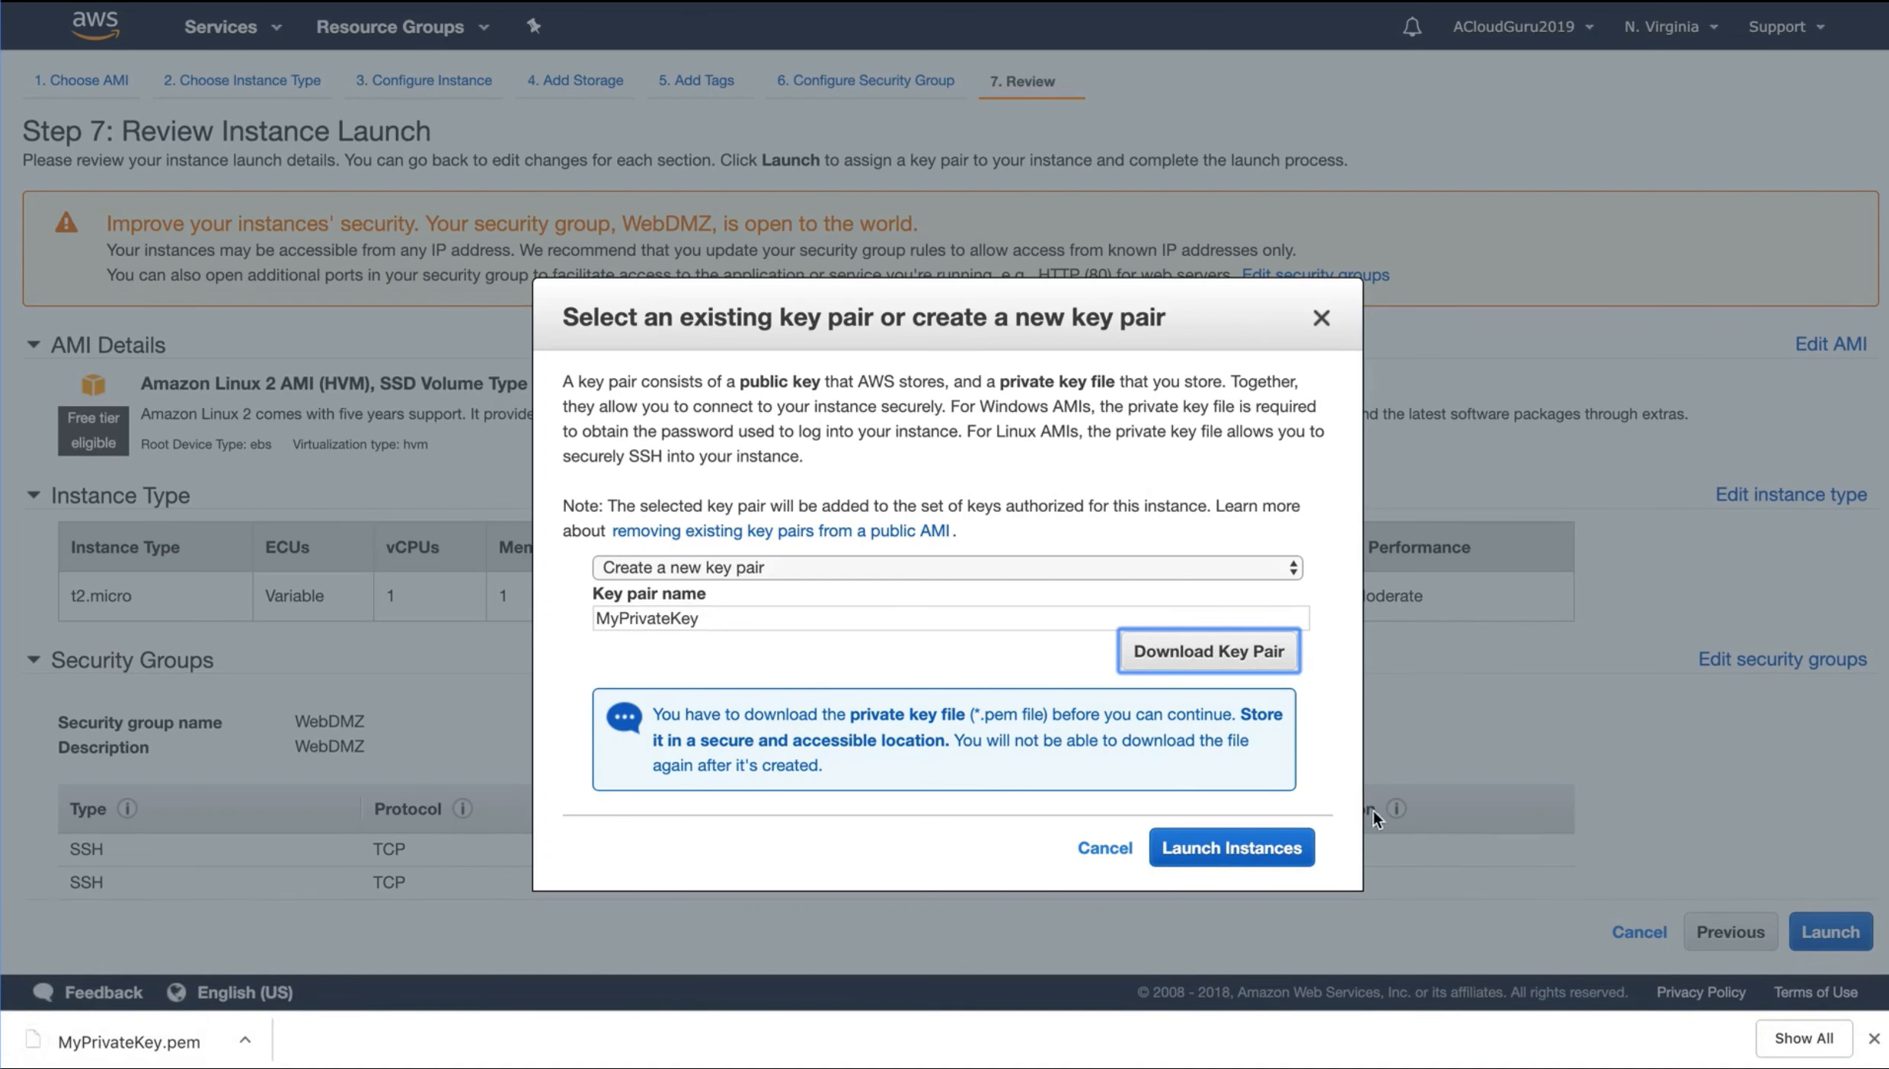
{"action": "left_click", "coordinate": [1873, 1039]}
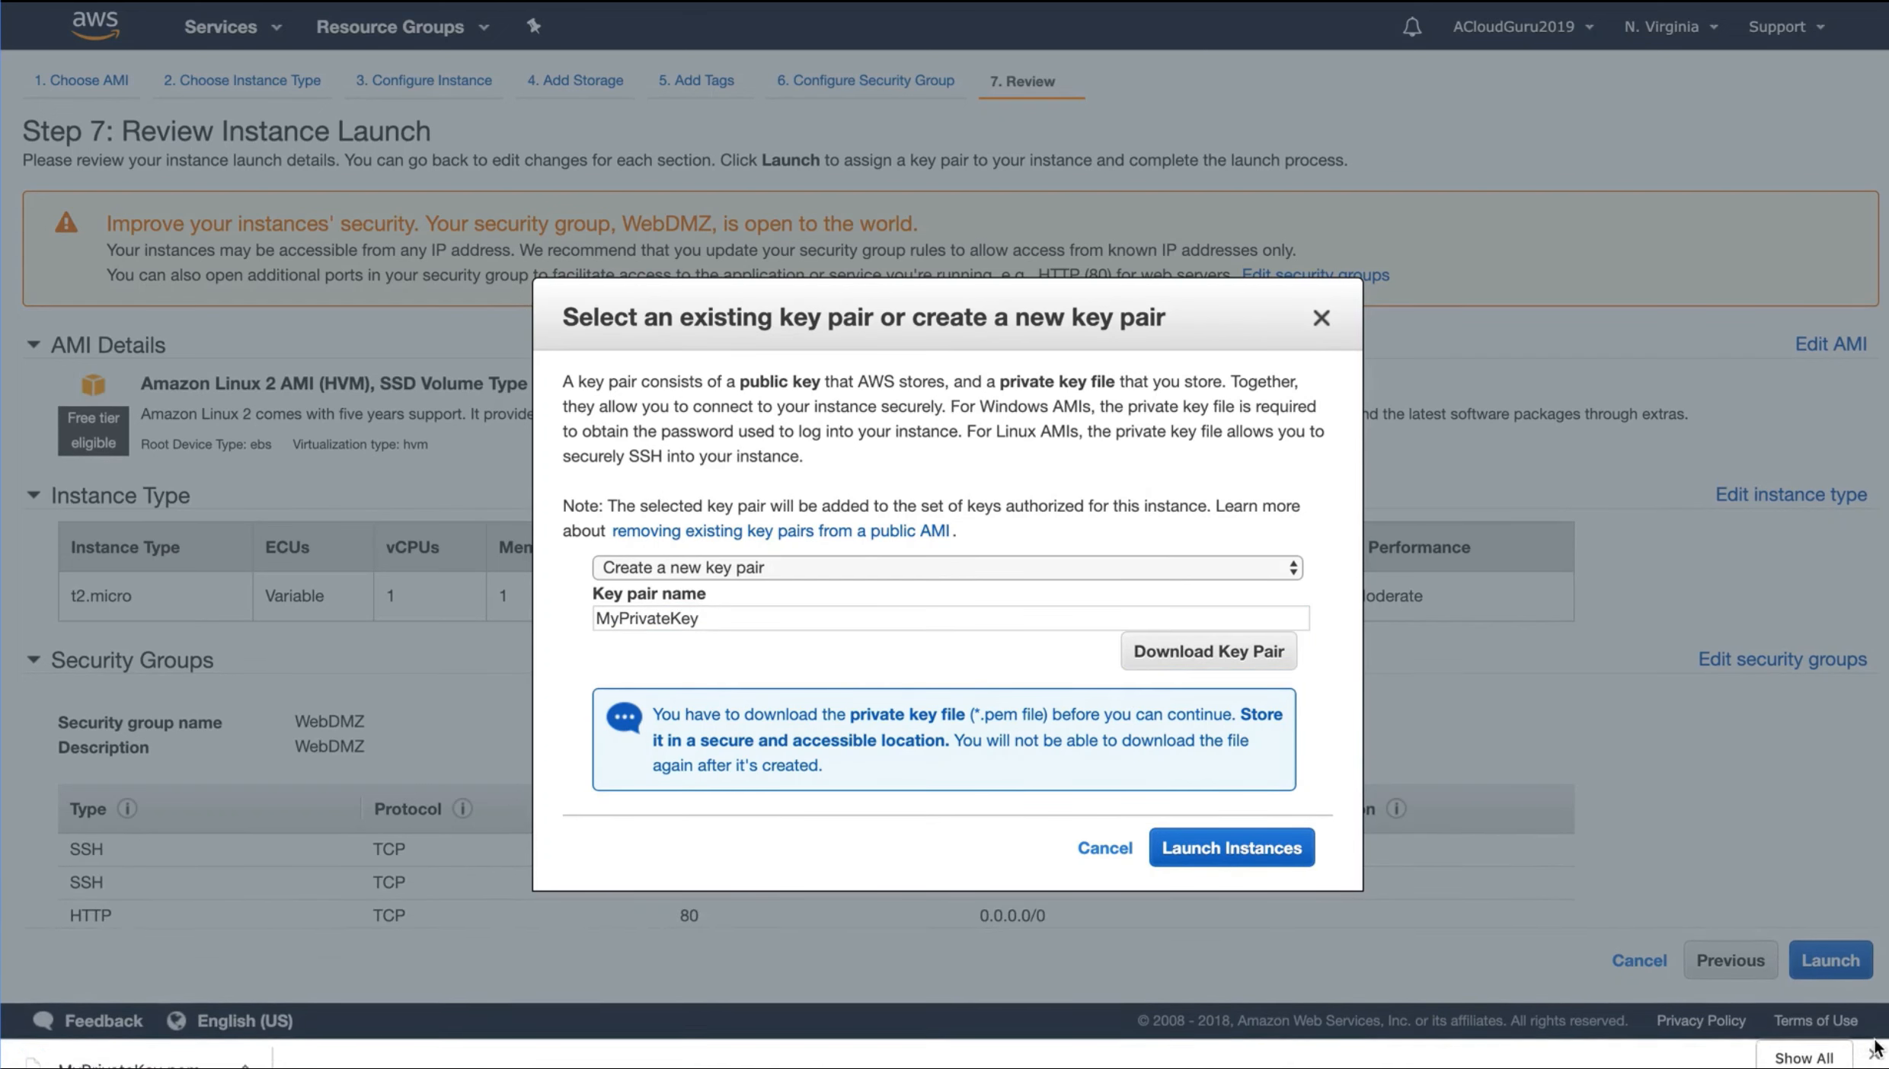
Launch the instance with the new key pair and copy its IPv4 public IP from the instance details
{"action": "left_click", "coordinate": [1192, 862]}
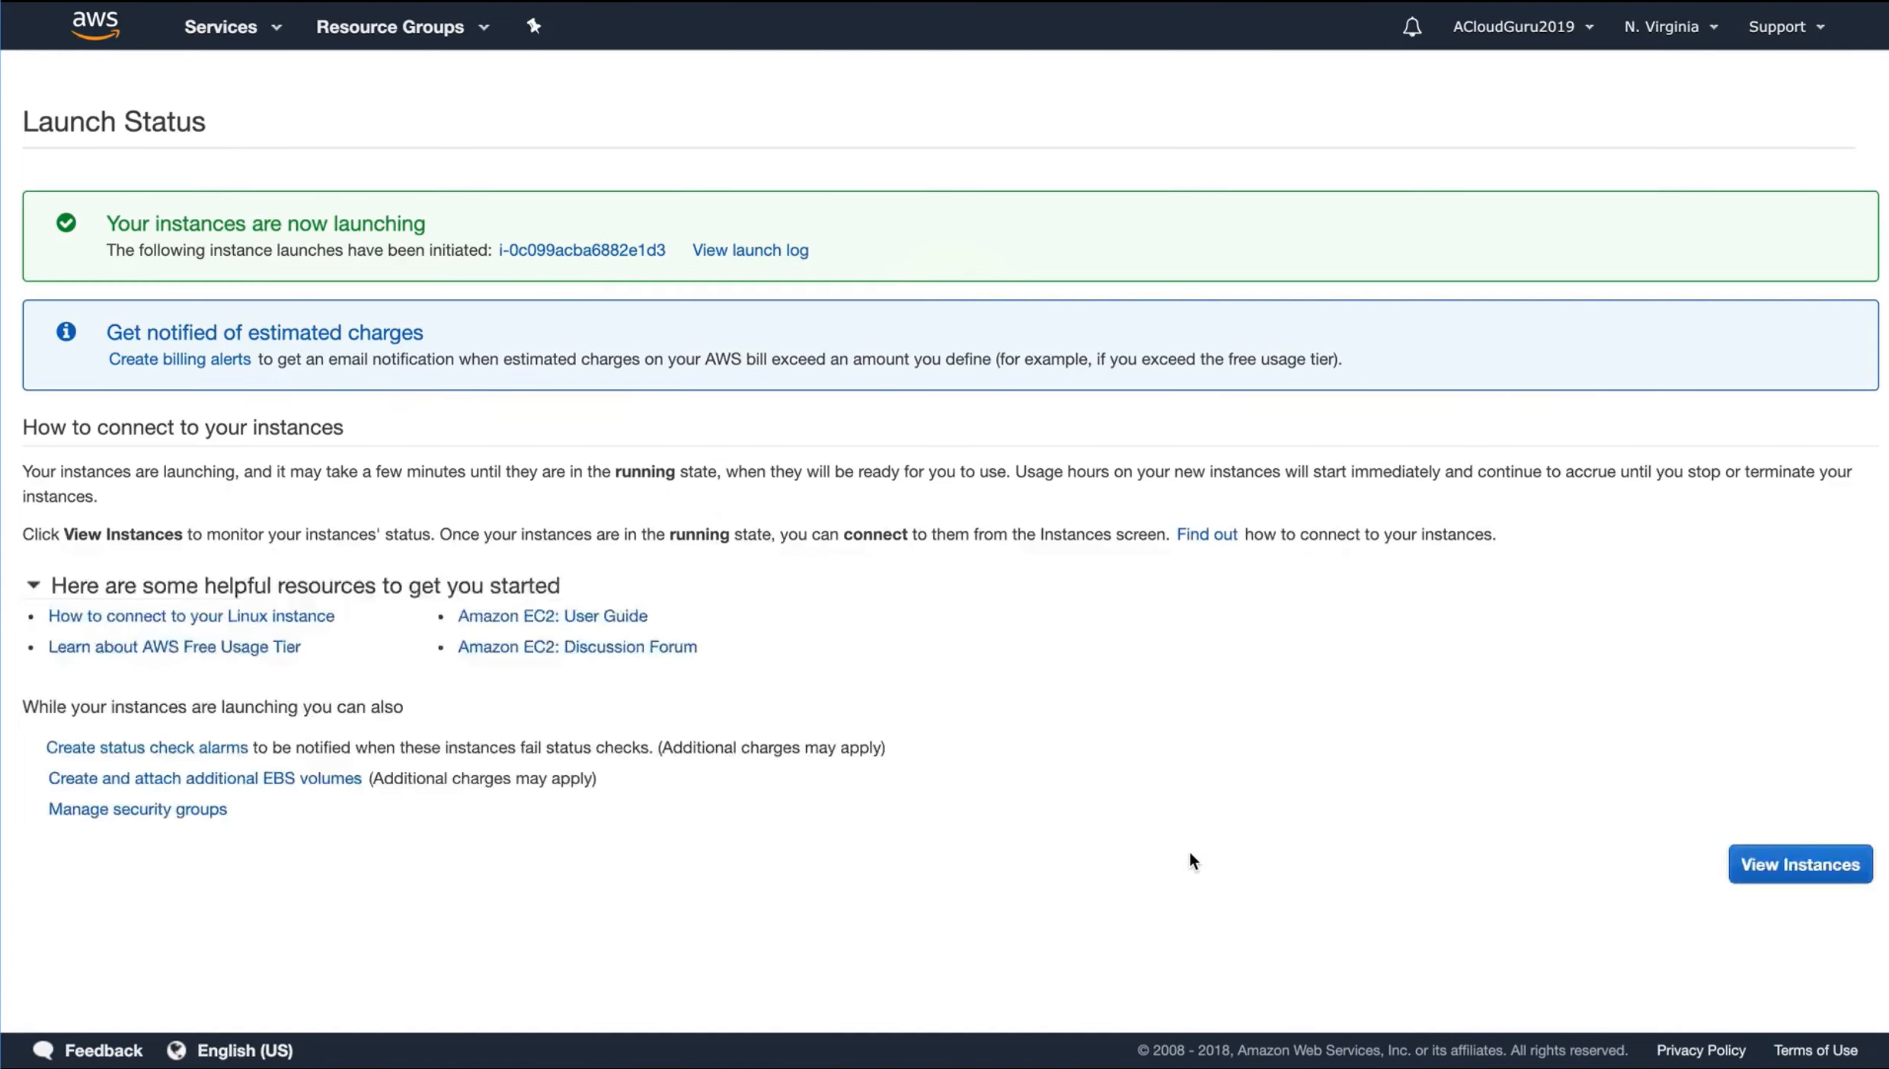
{"action": "left_click", "coordinate": [1790, 868]}
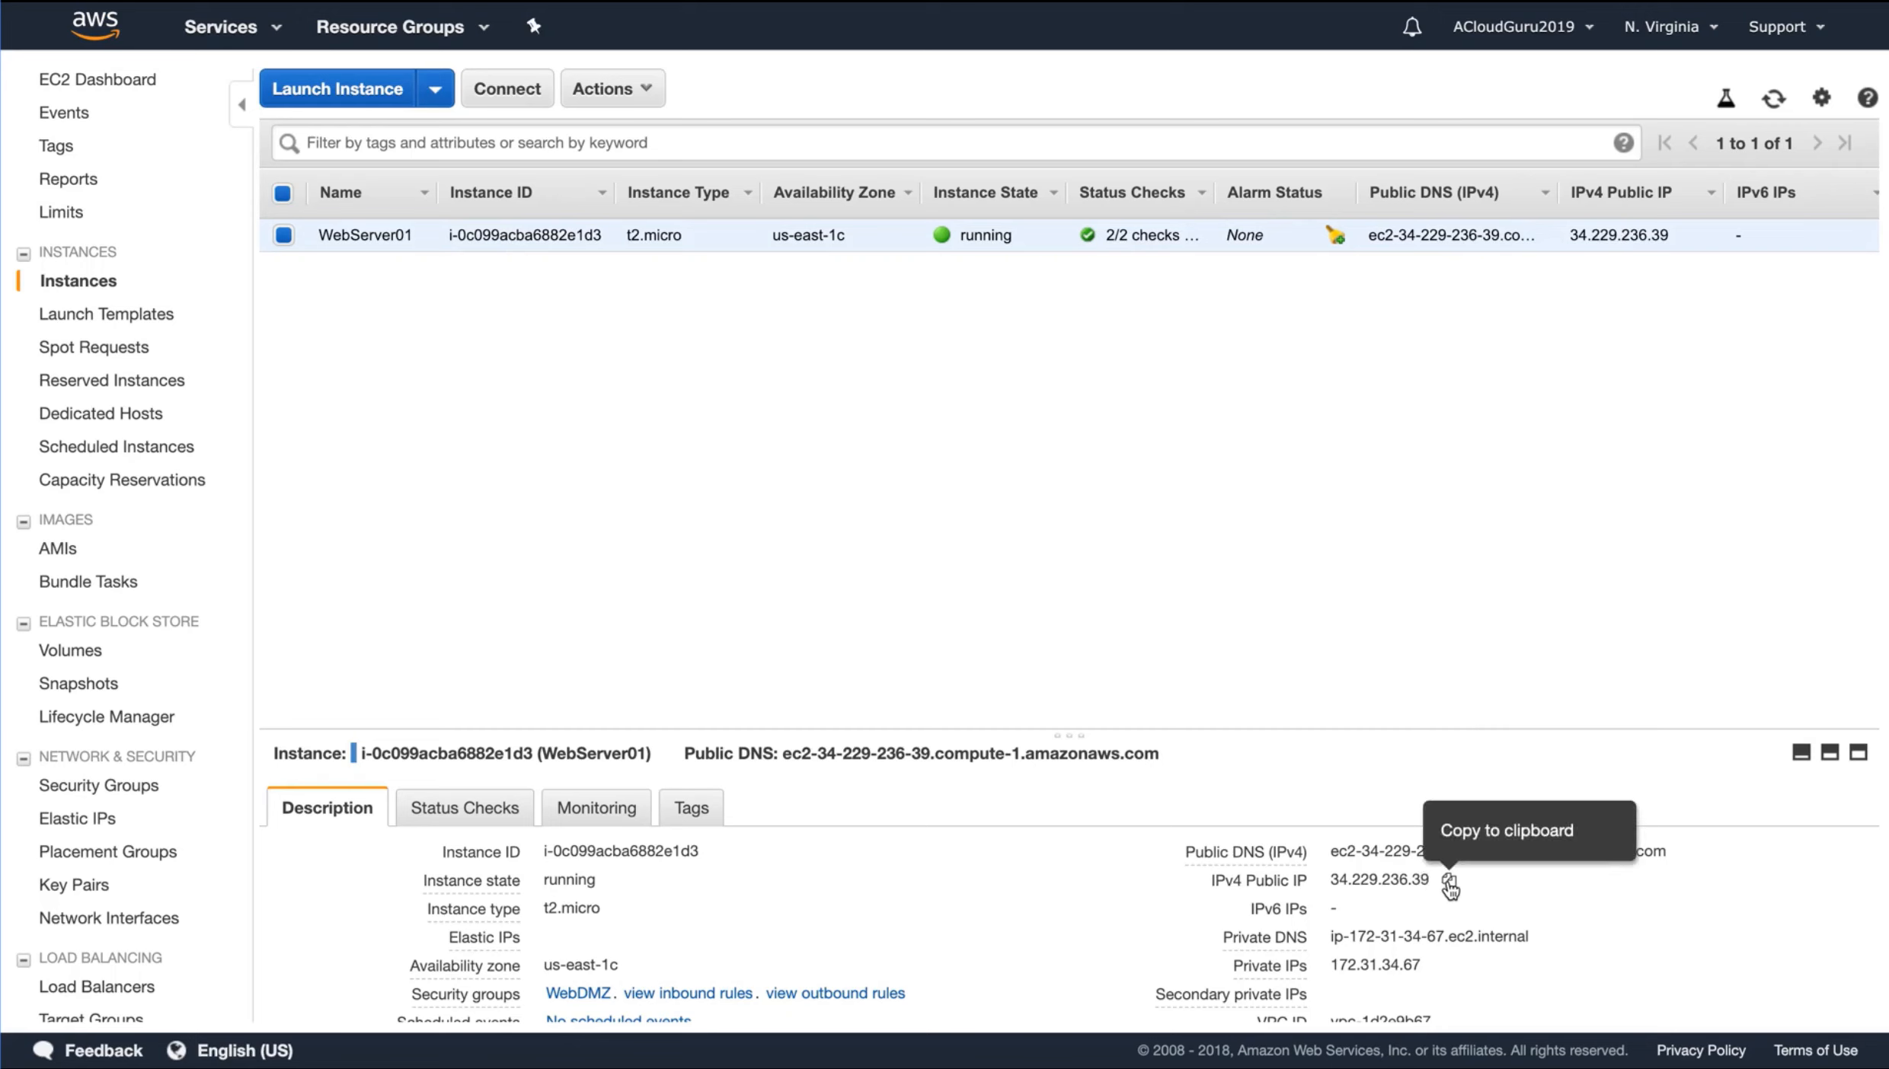
{"action": "left_click", "coordinate": [1450, 885]}
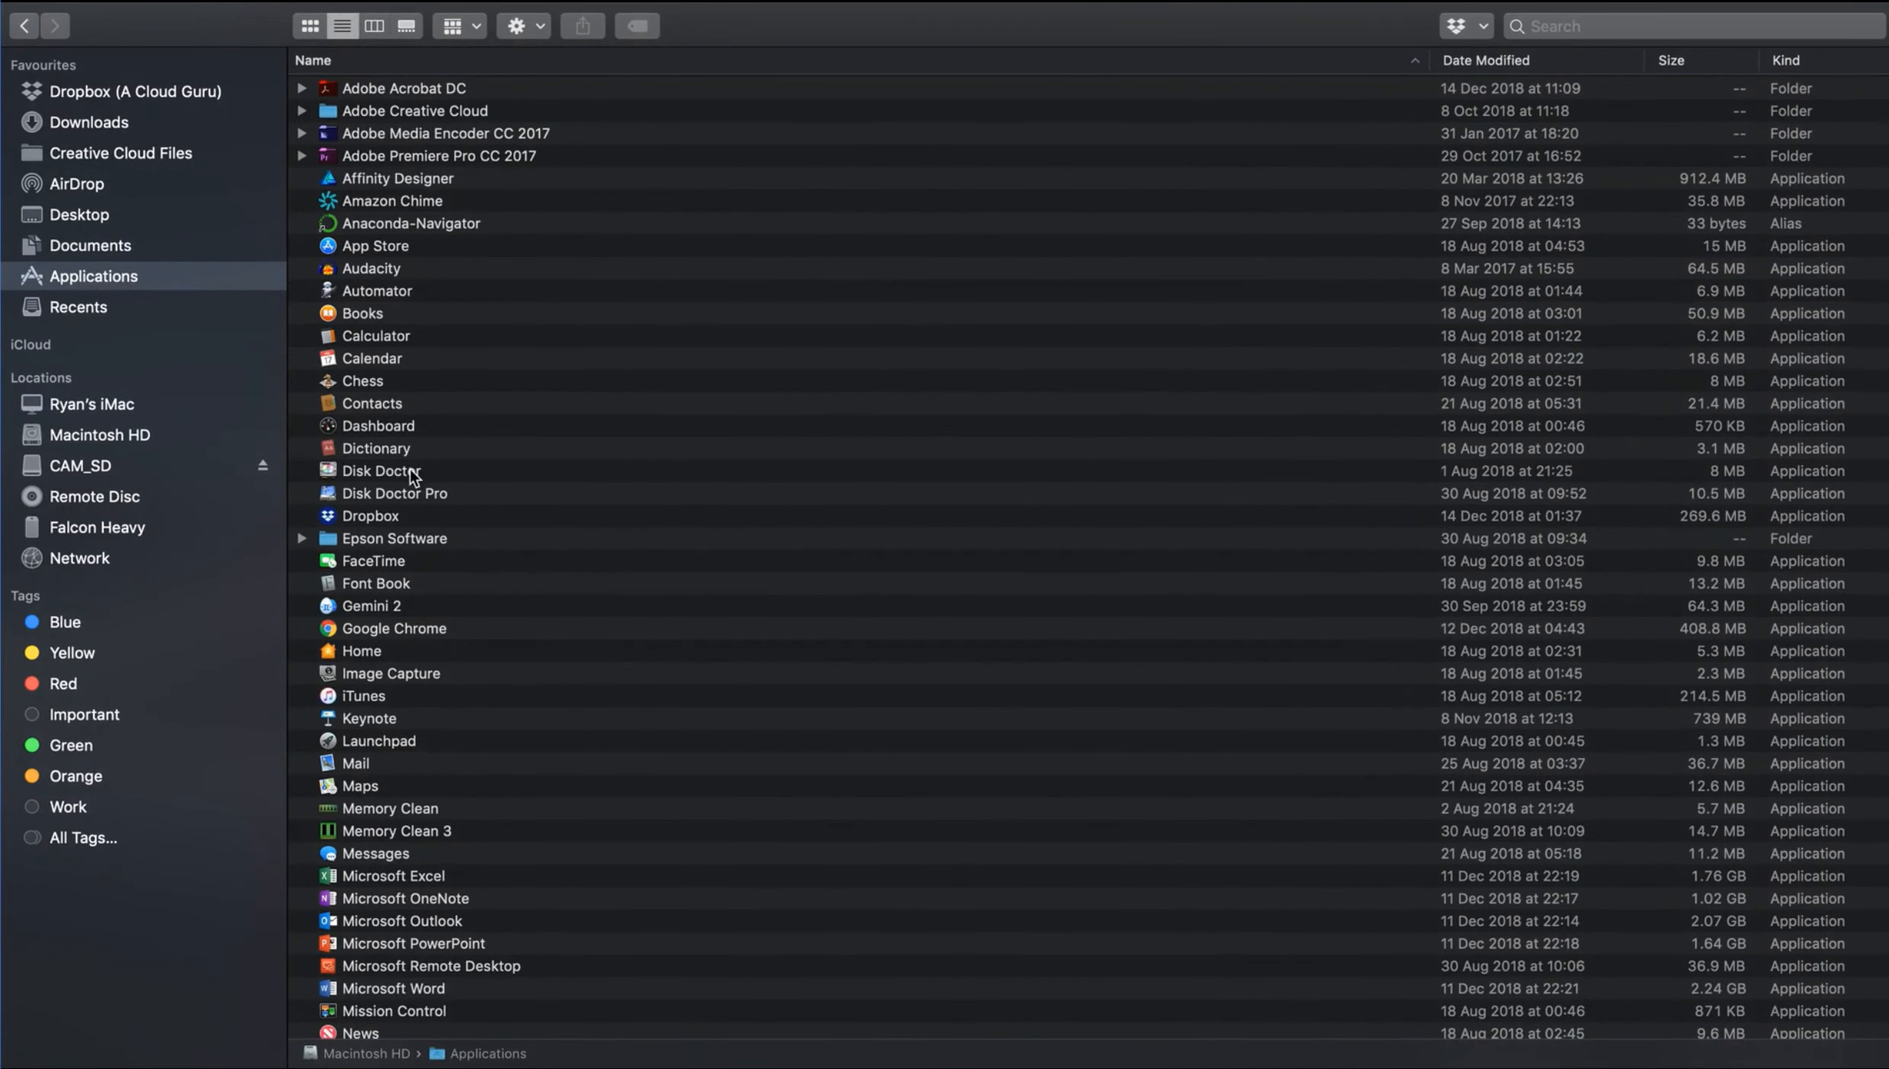
Open Terminal from the Utilities folder inside Applications and switch its window to full screen
{"action": "scroll", "coordinate": [410, 477], "scroll_direction": "down", "scroll_amount": 10}
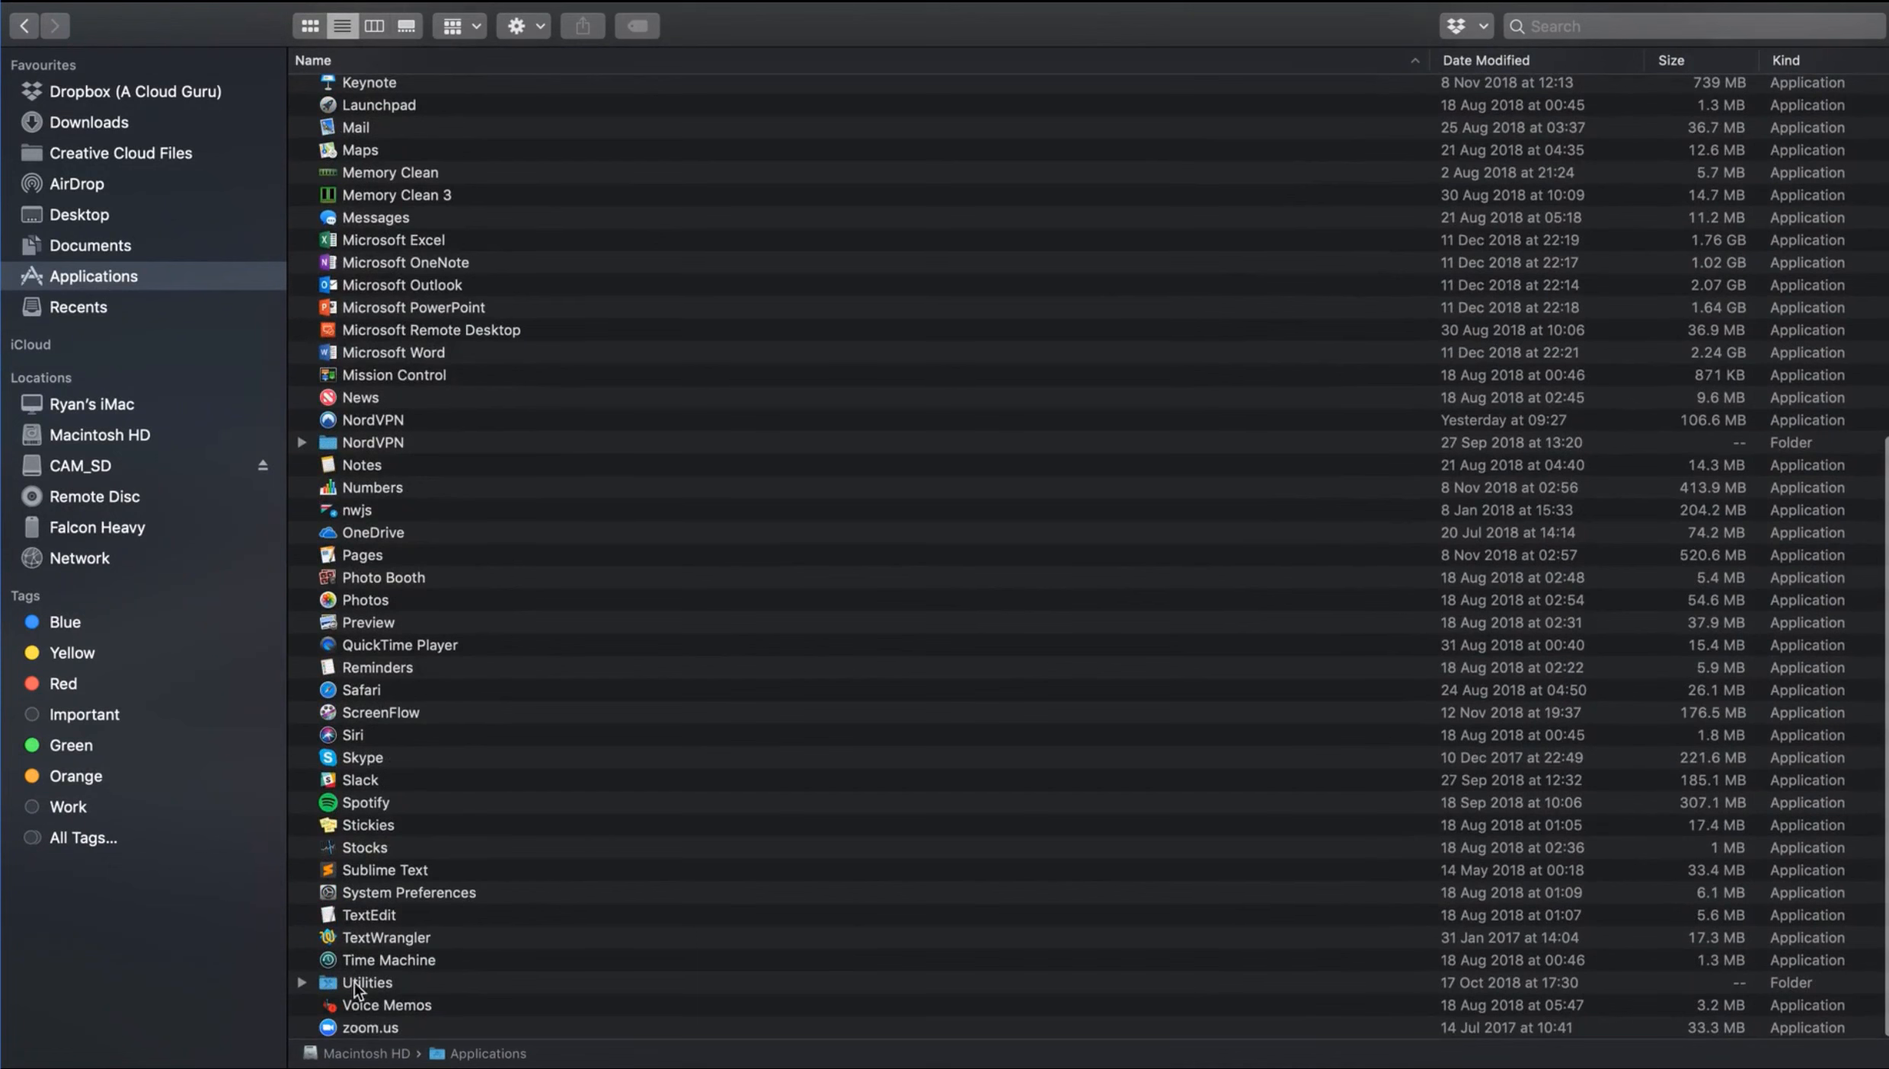
{"action": "double_click", "coordinate": [356, 982]}
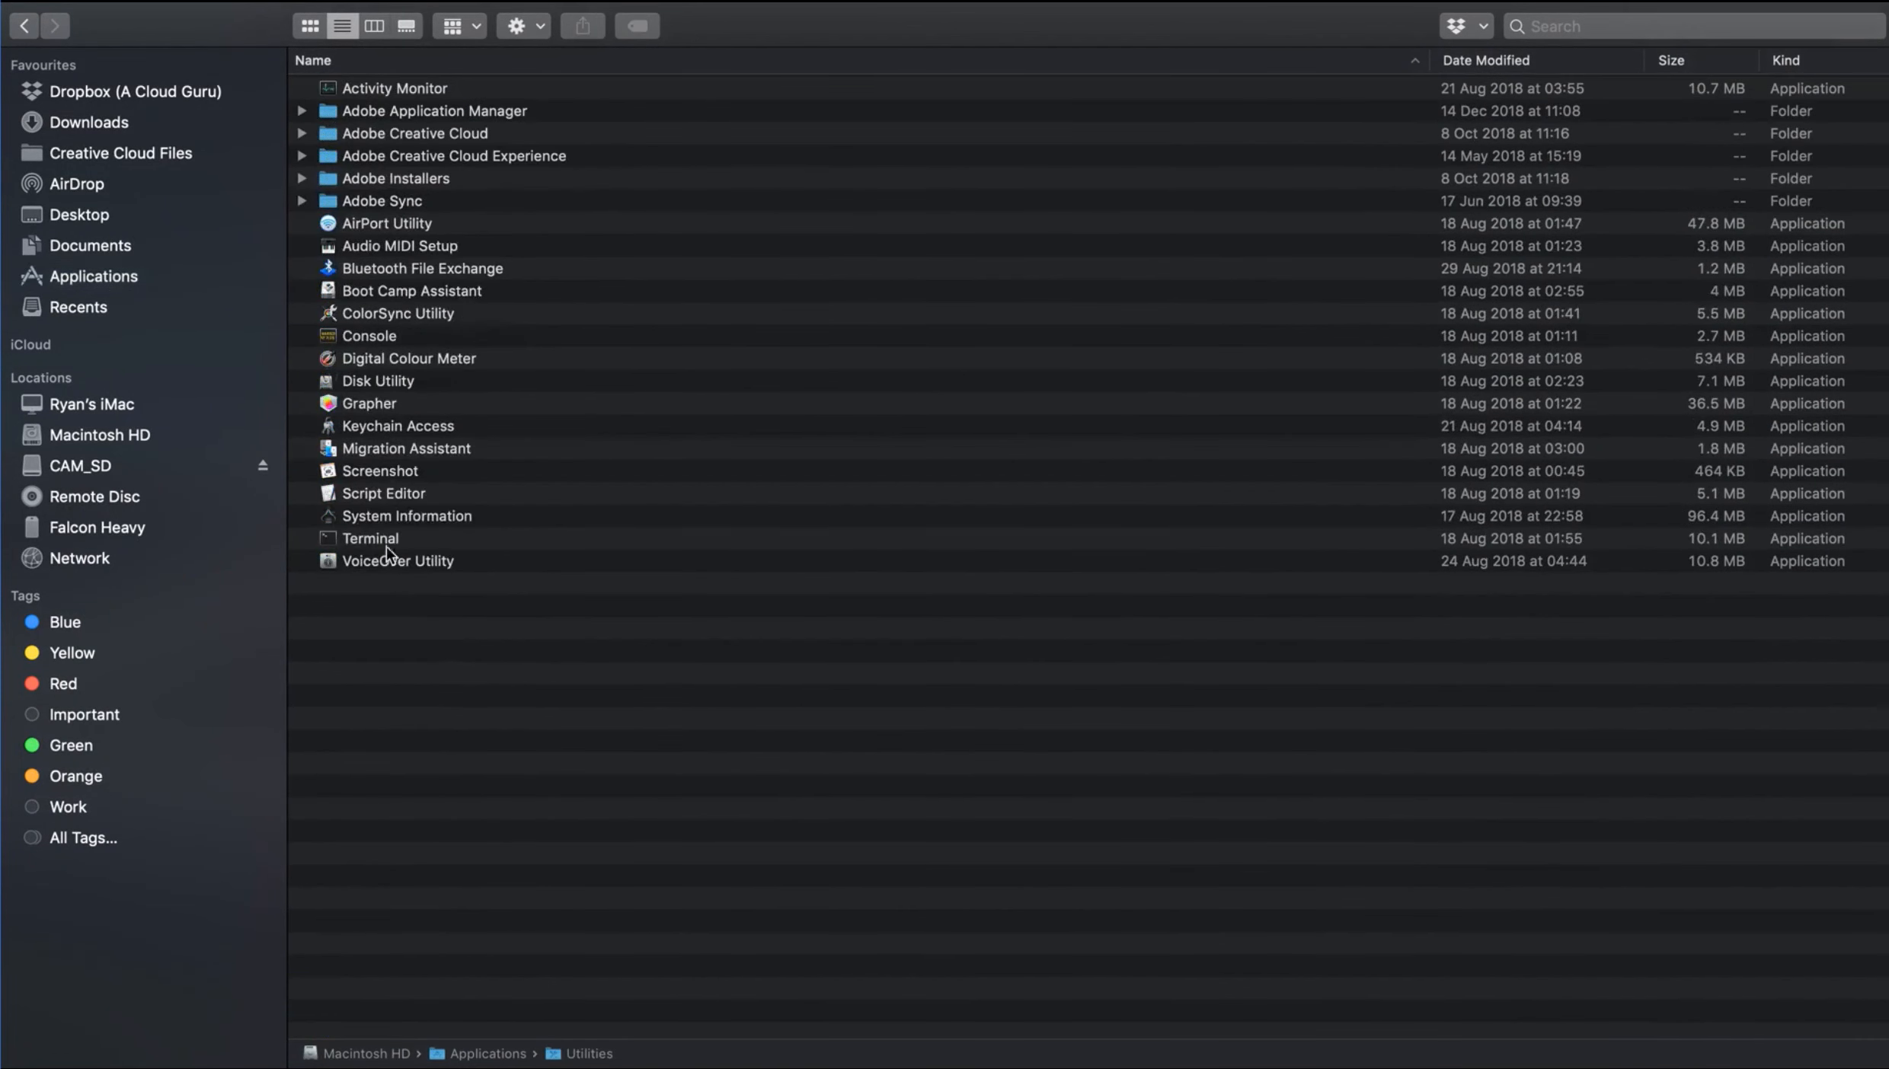
{"action": "left_click", "coordinate": [370, 537]}
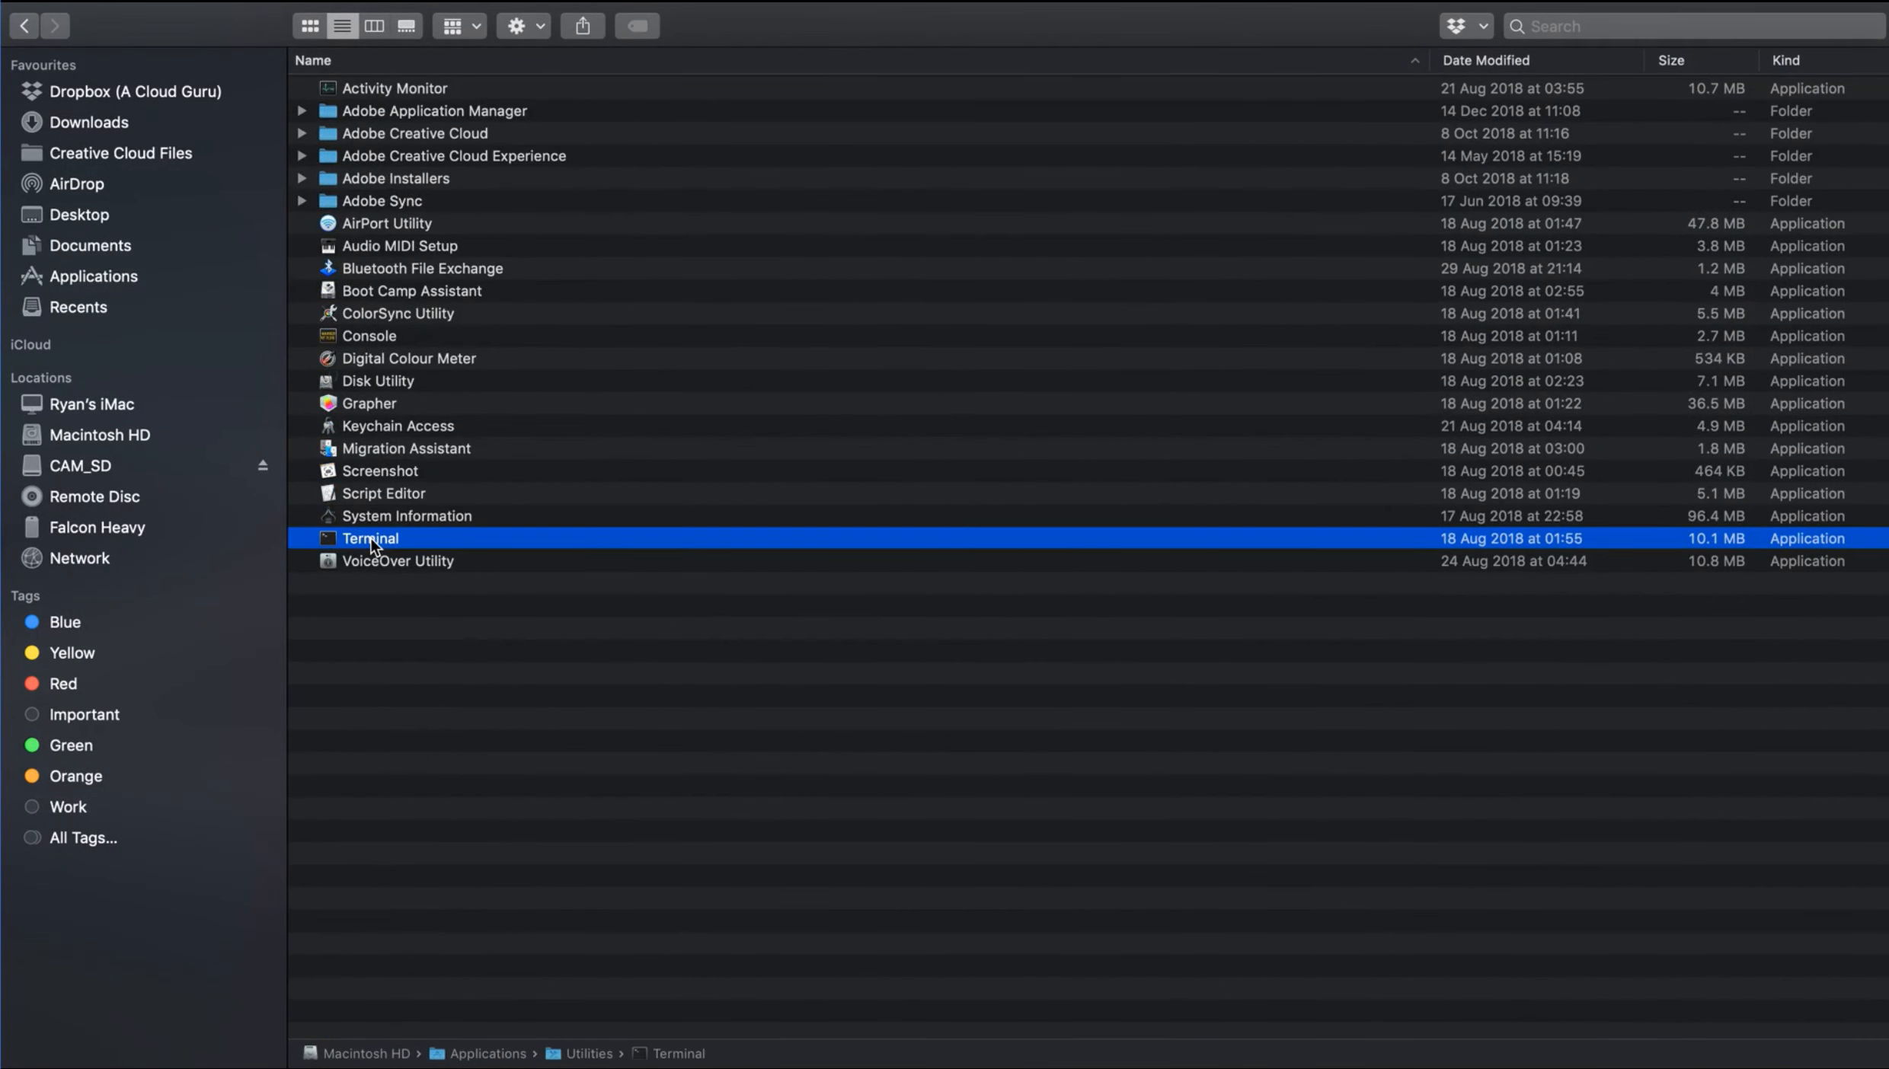
{"action": "double_click", "coordinate": [370, 537]}
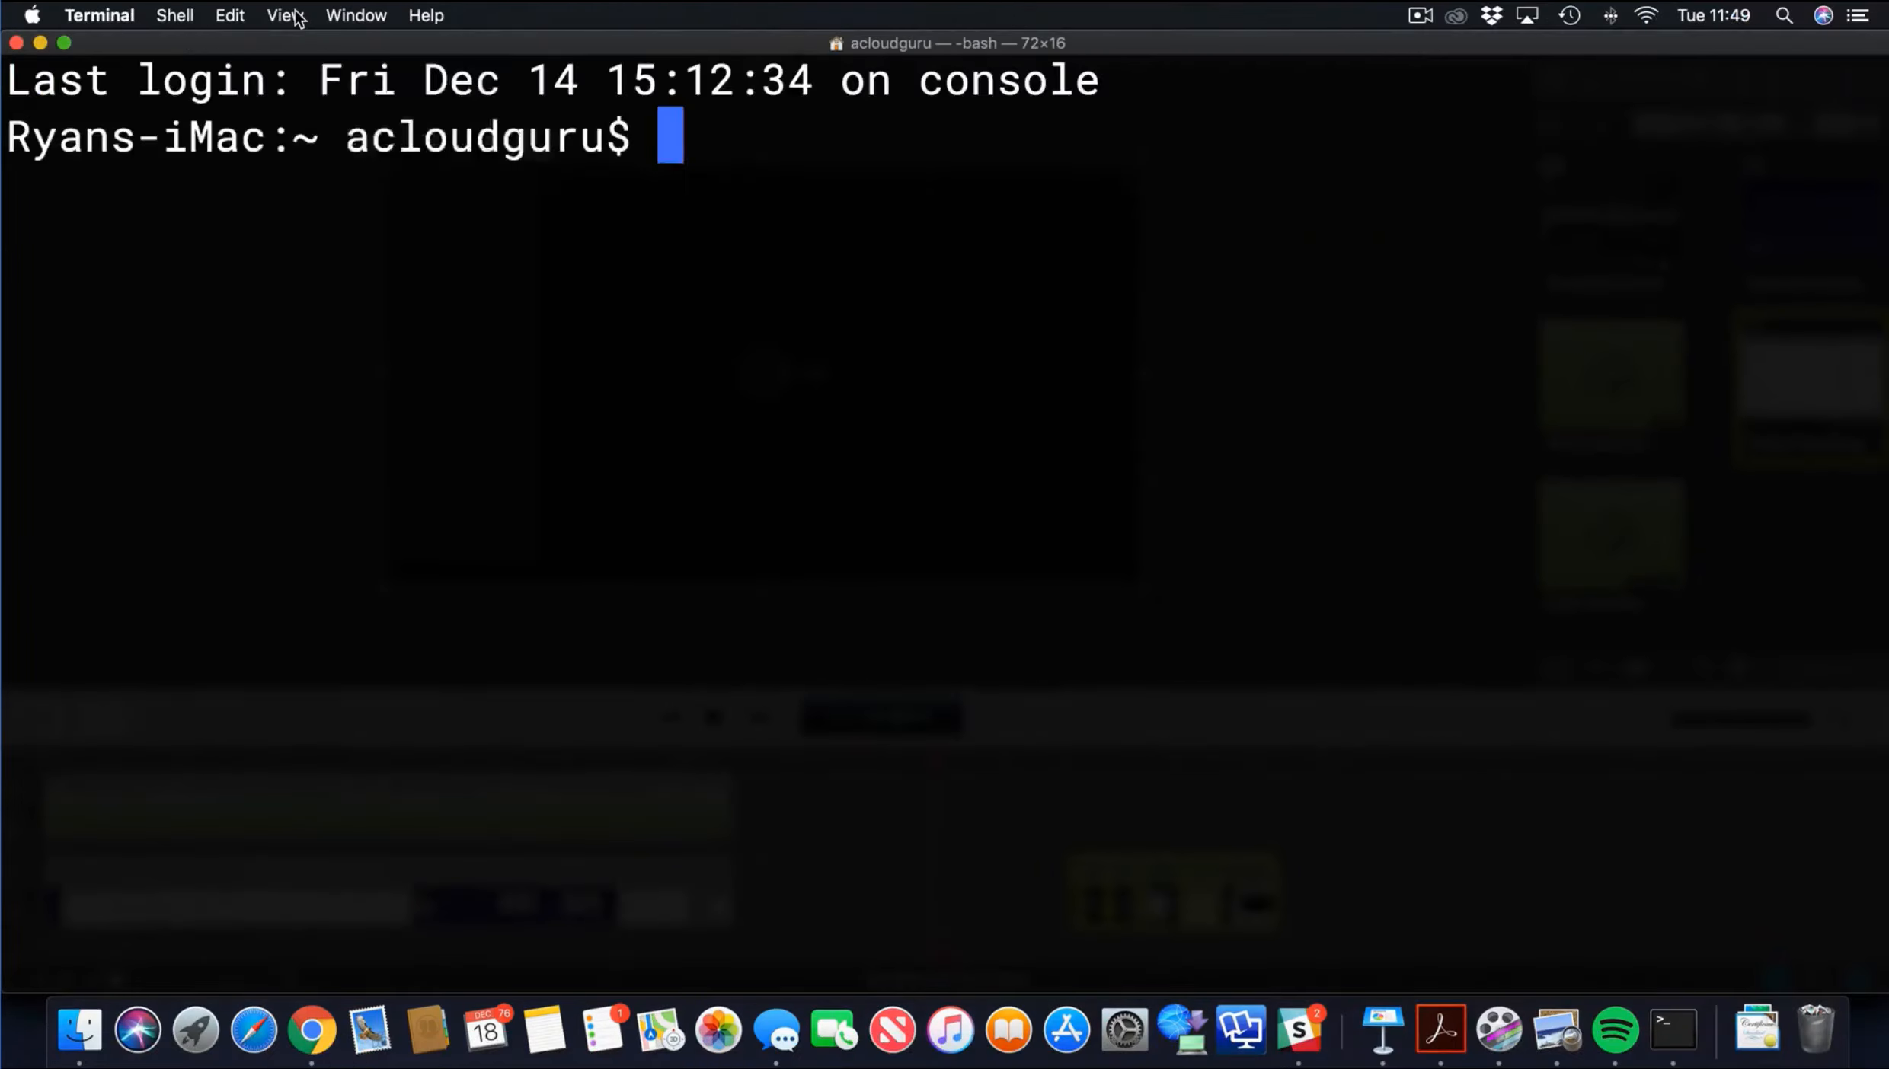
{"action": "left_click", "coordinate": [293, 16]}
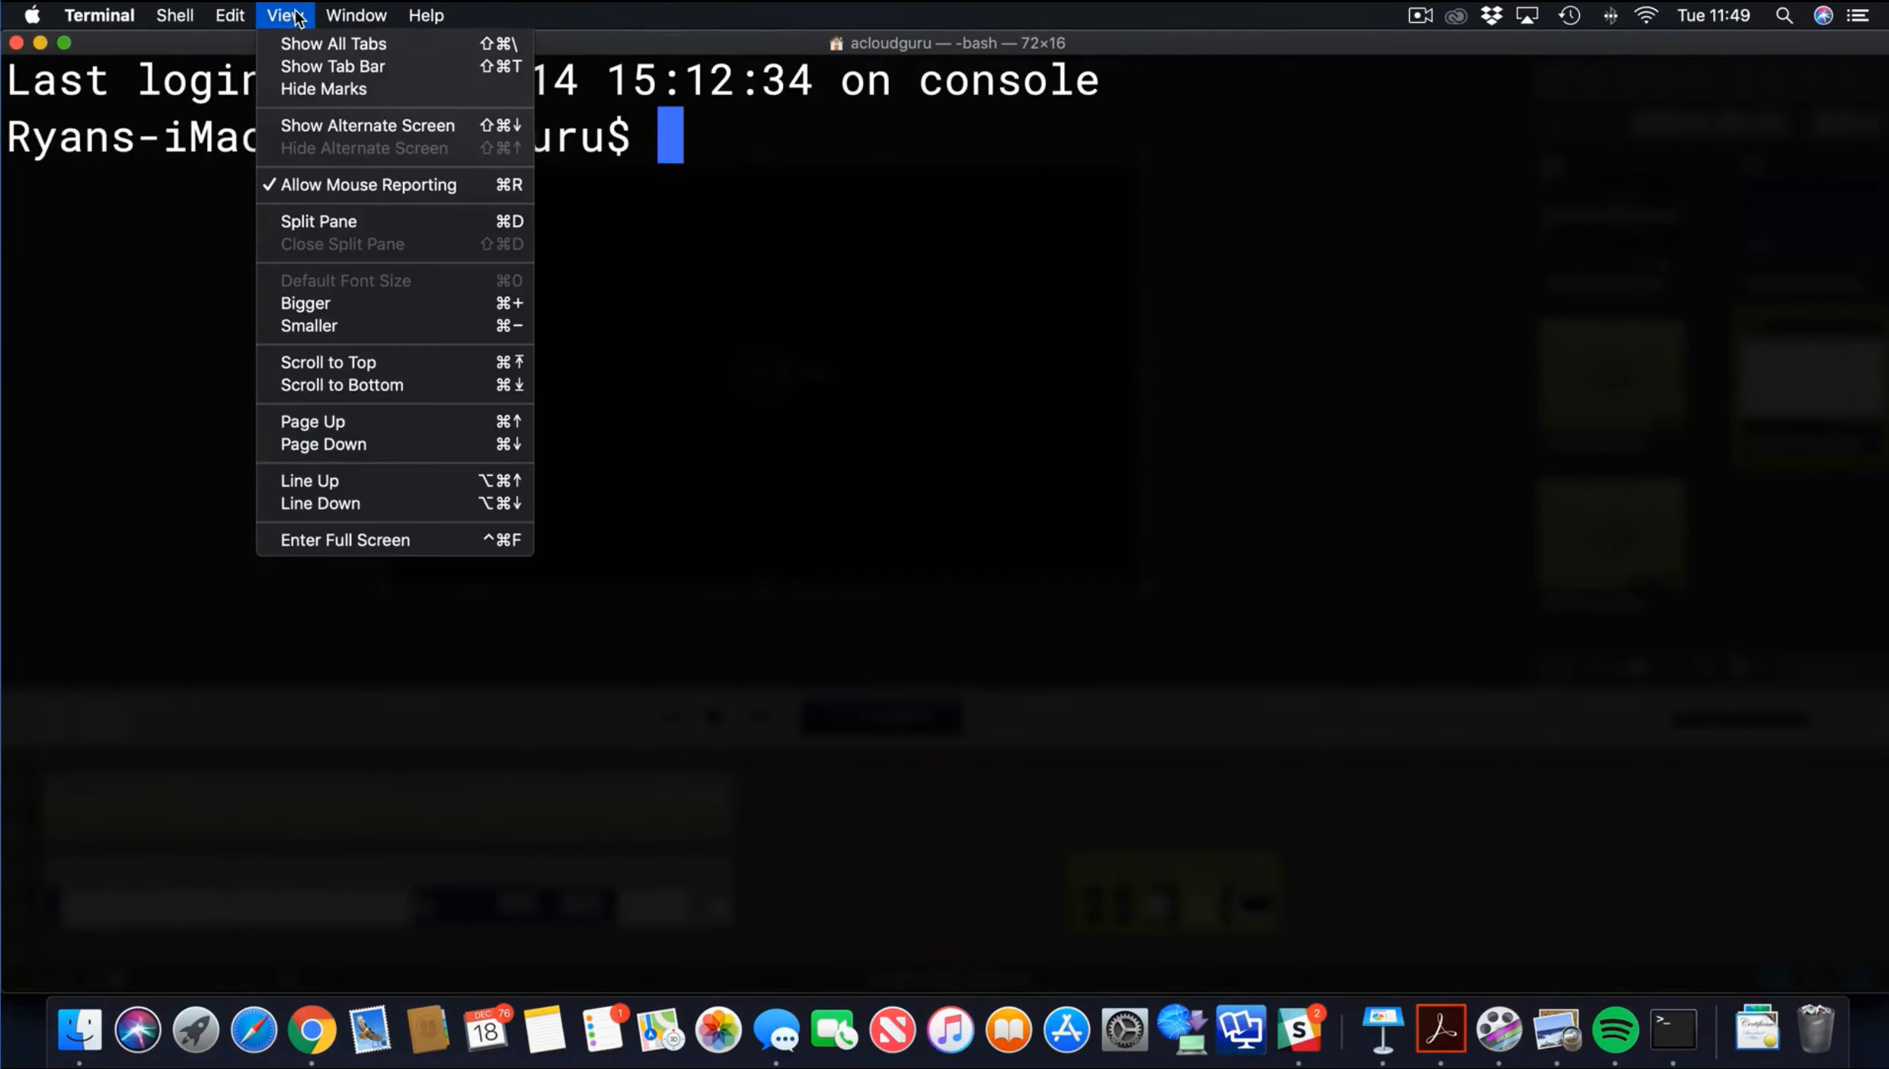
{"action": "left_click", "coordinate": [374, 540]}
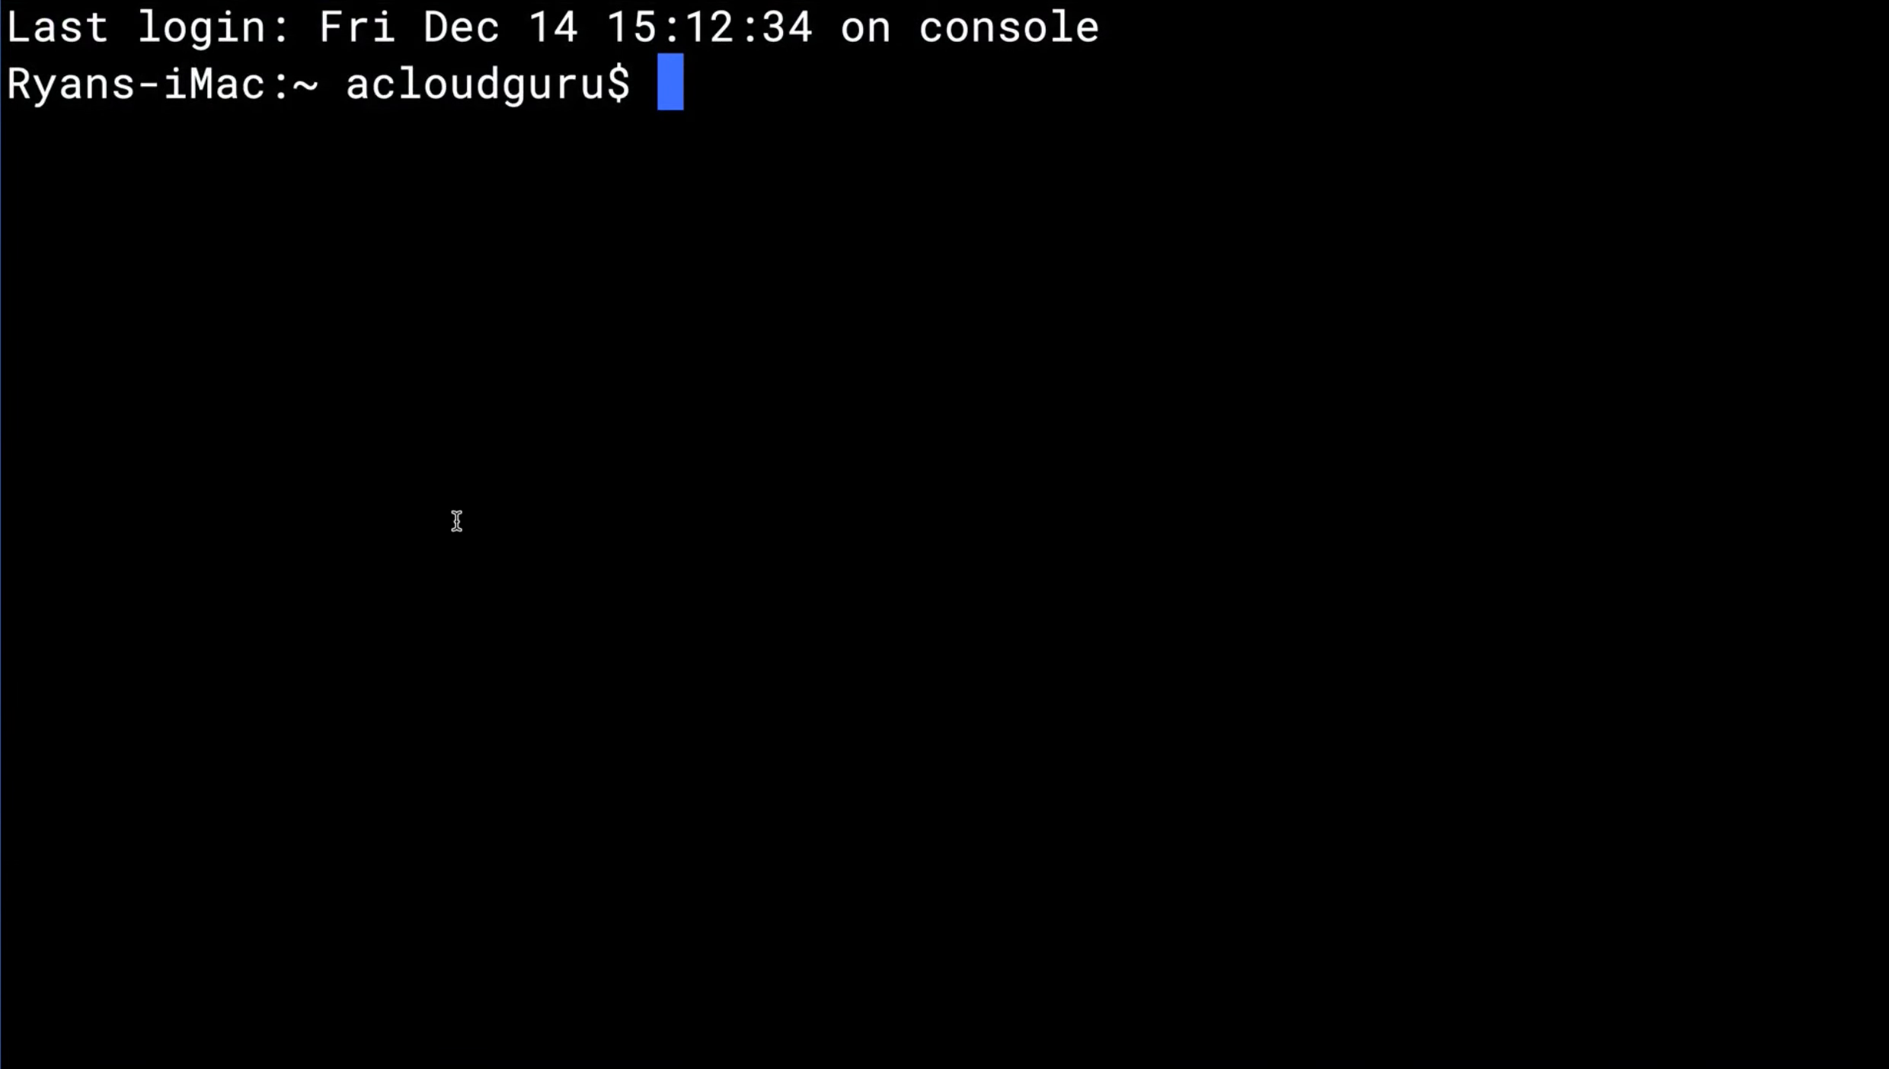
Change to the Downloads directory with cd Downloads and list its files with ls
{"action": "type", "text": "cd D"}
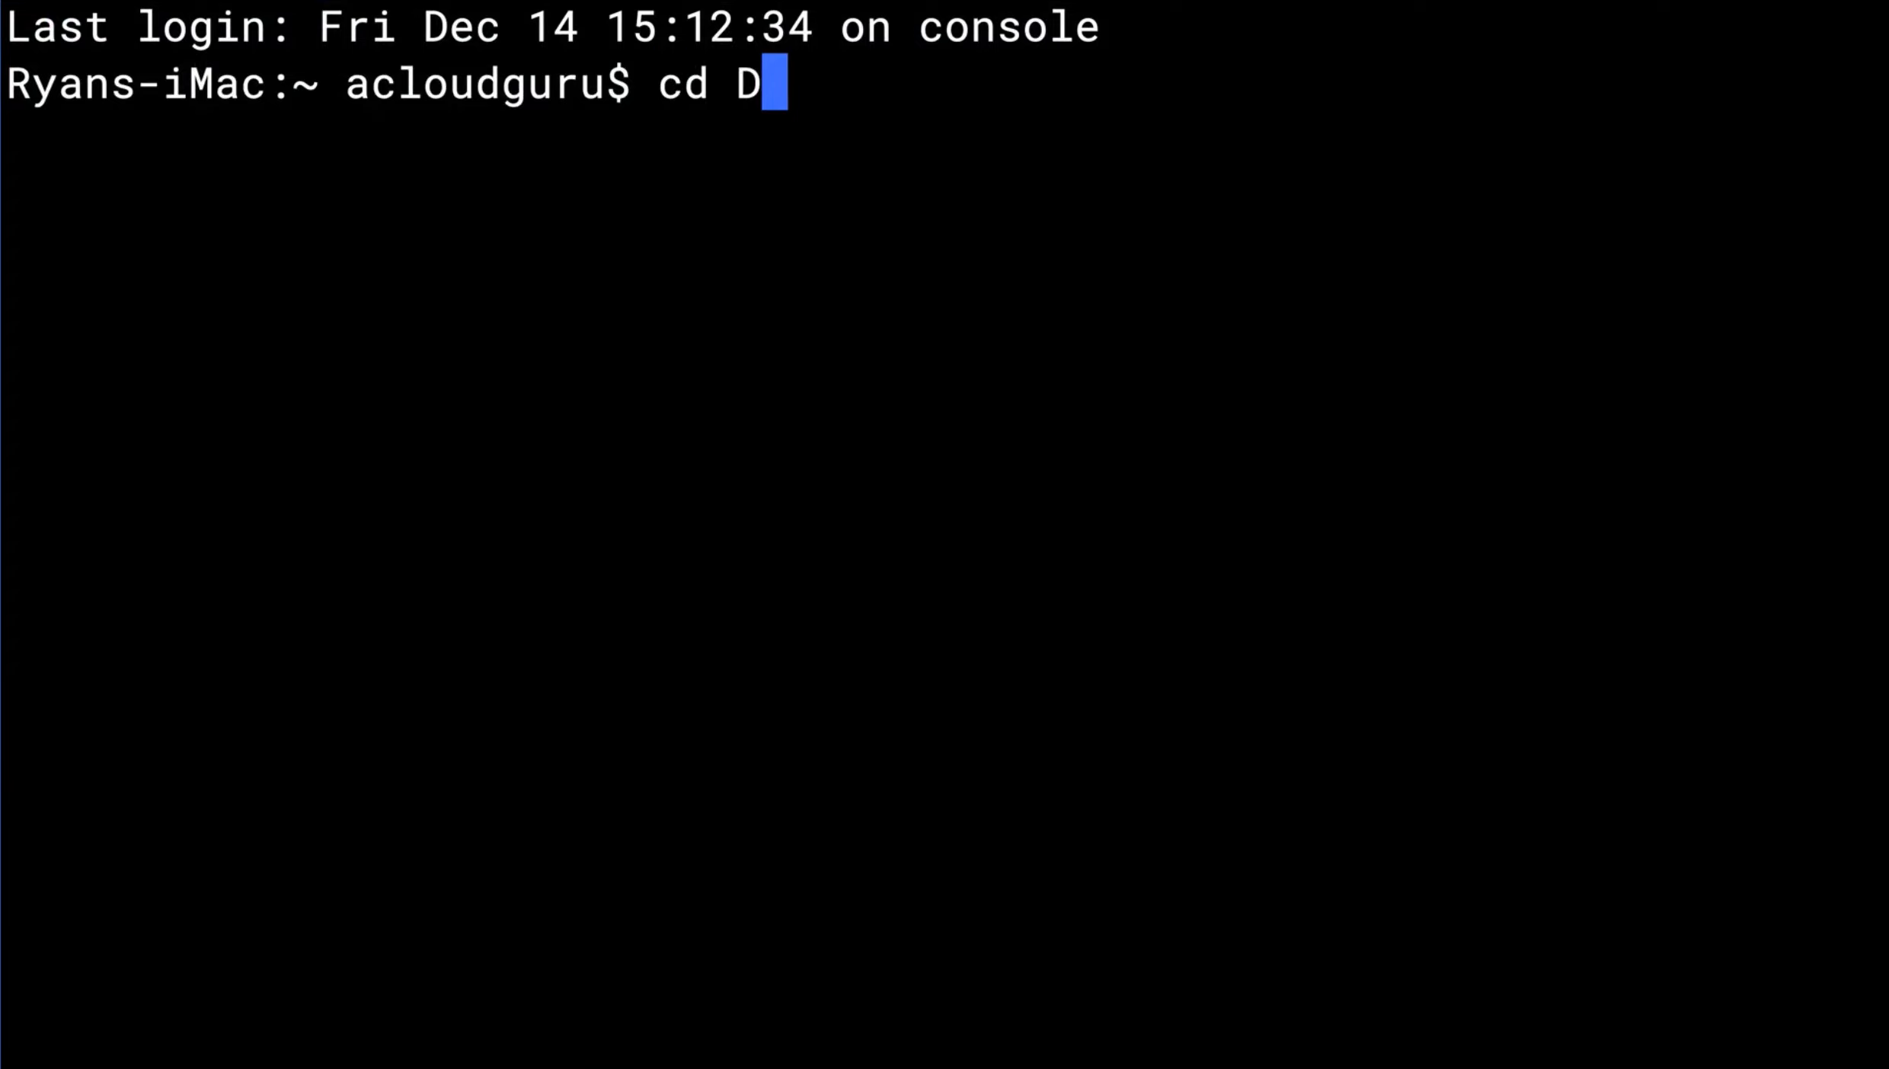
{"action": "type", "text": "ownloads"}
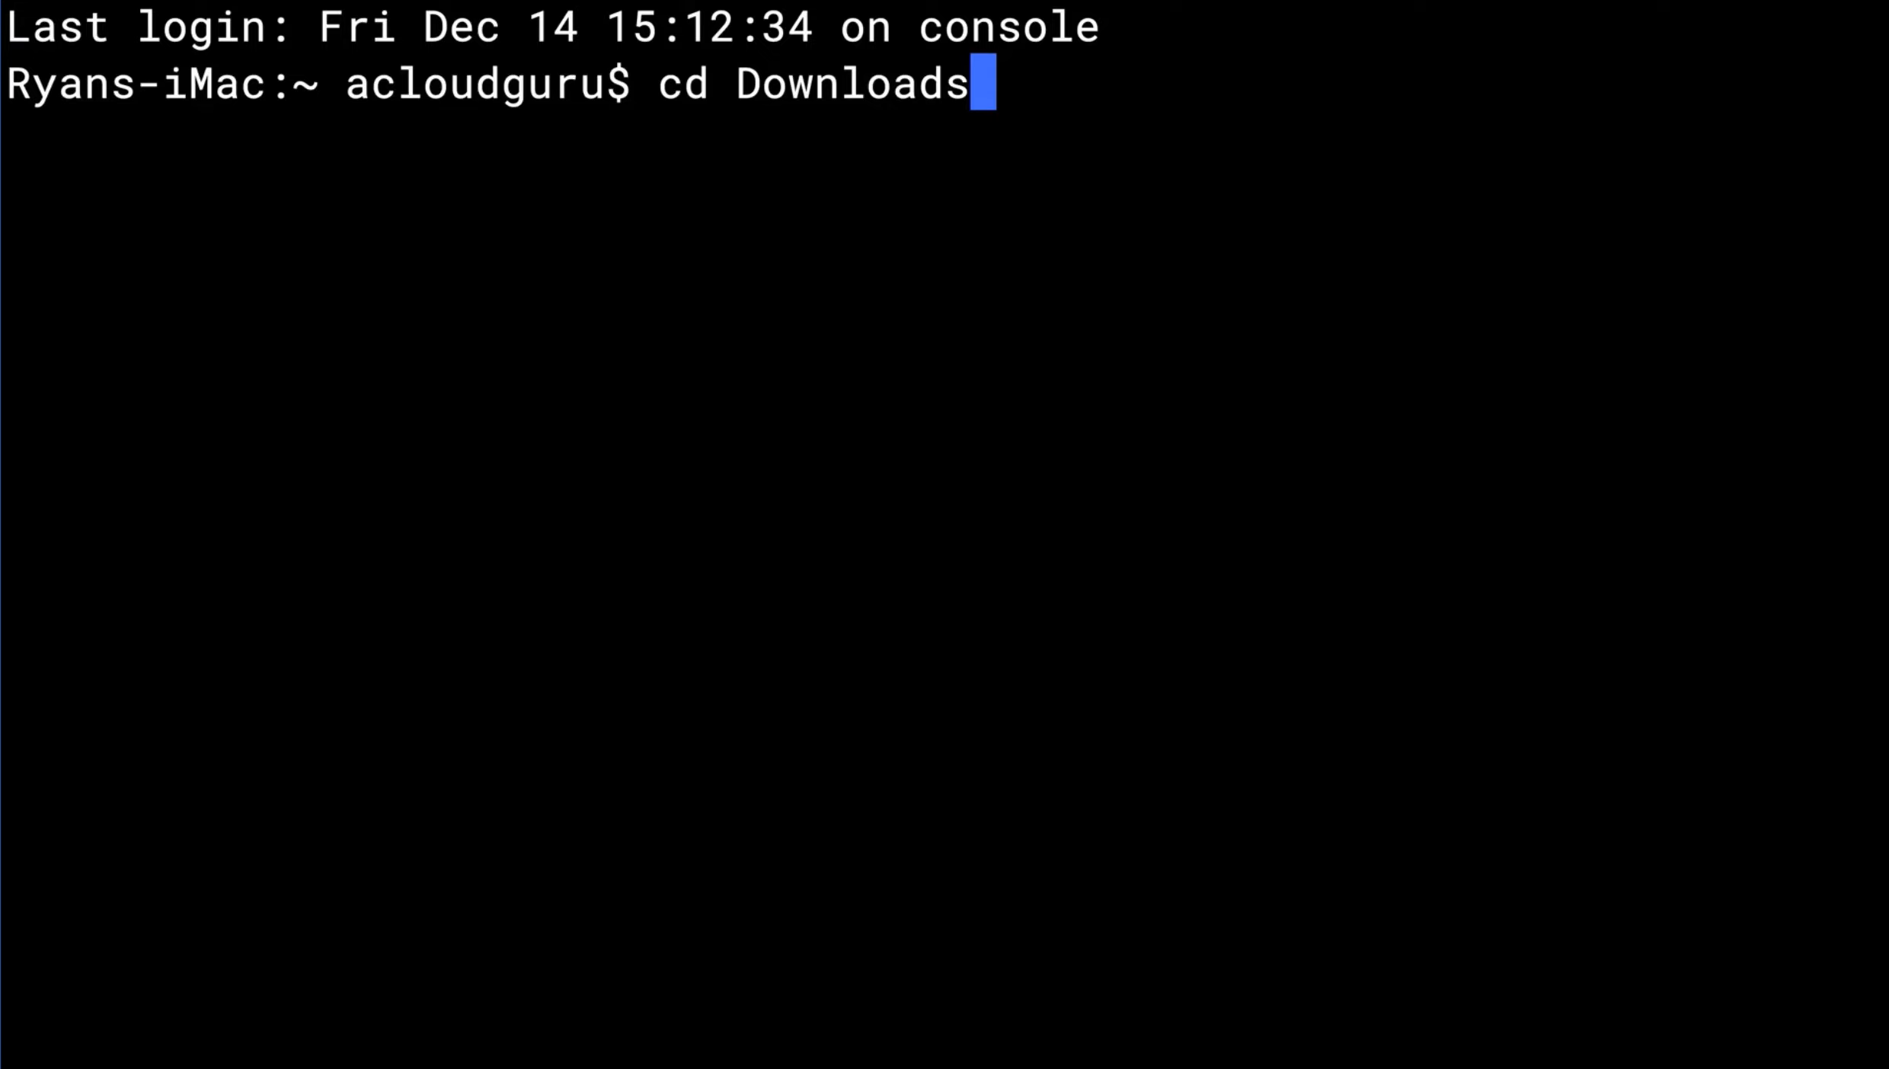
{"action": "key", "text": "Return"}
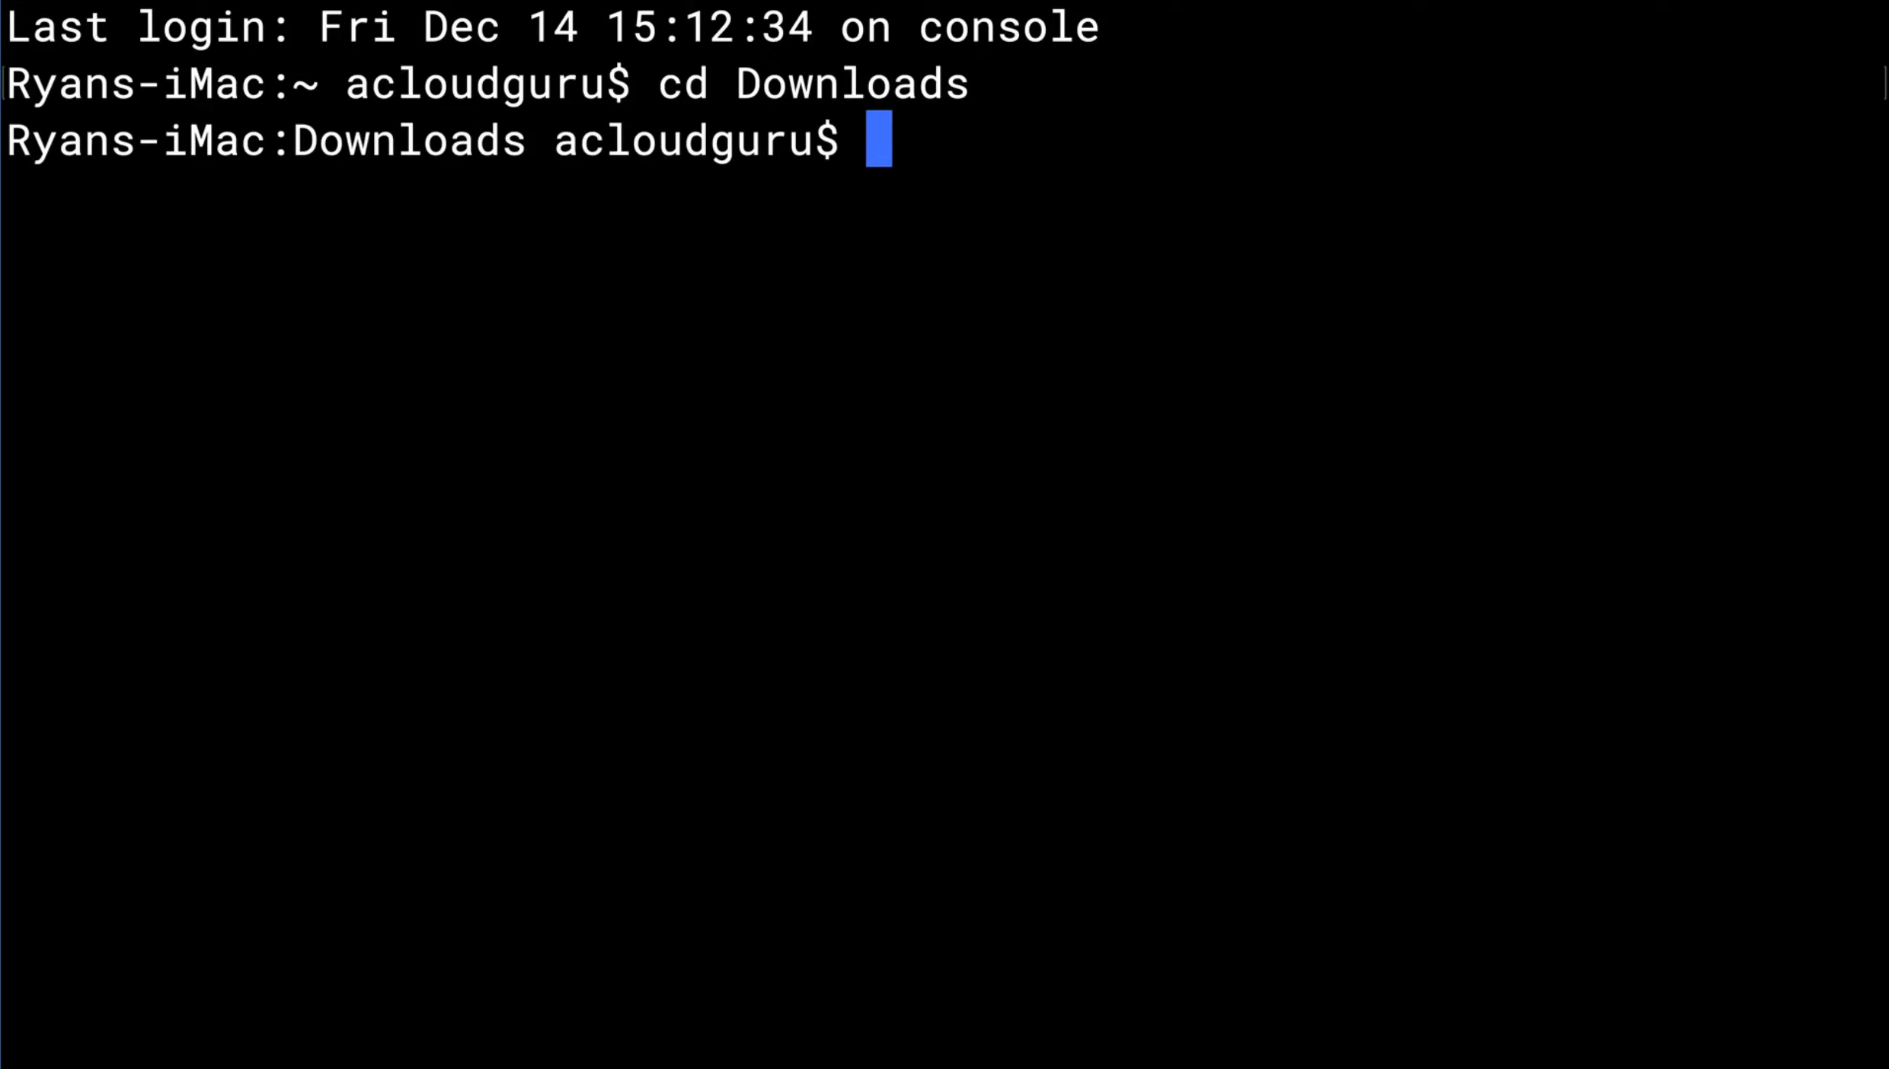
{"action": "type", "text": "ls"}
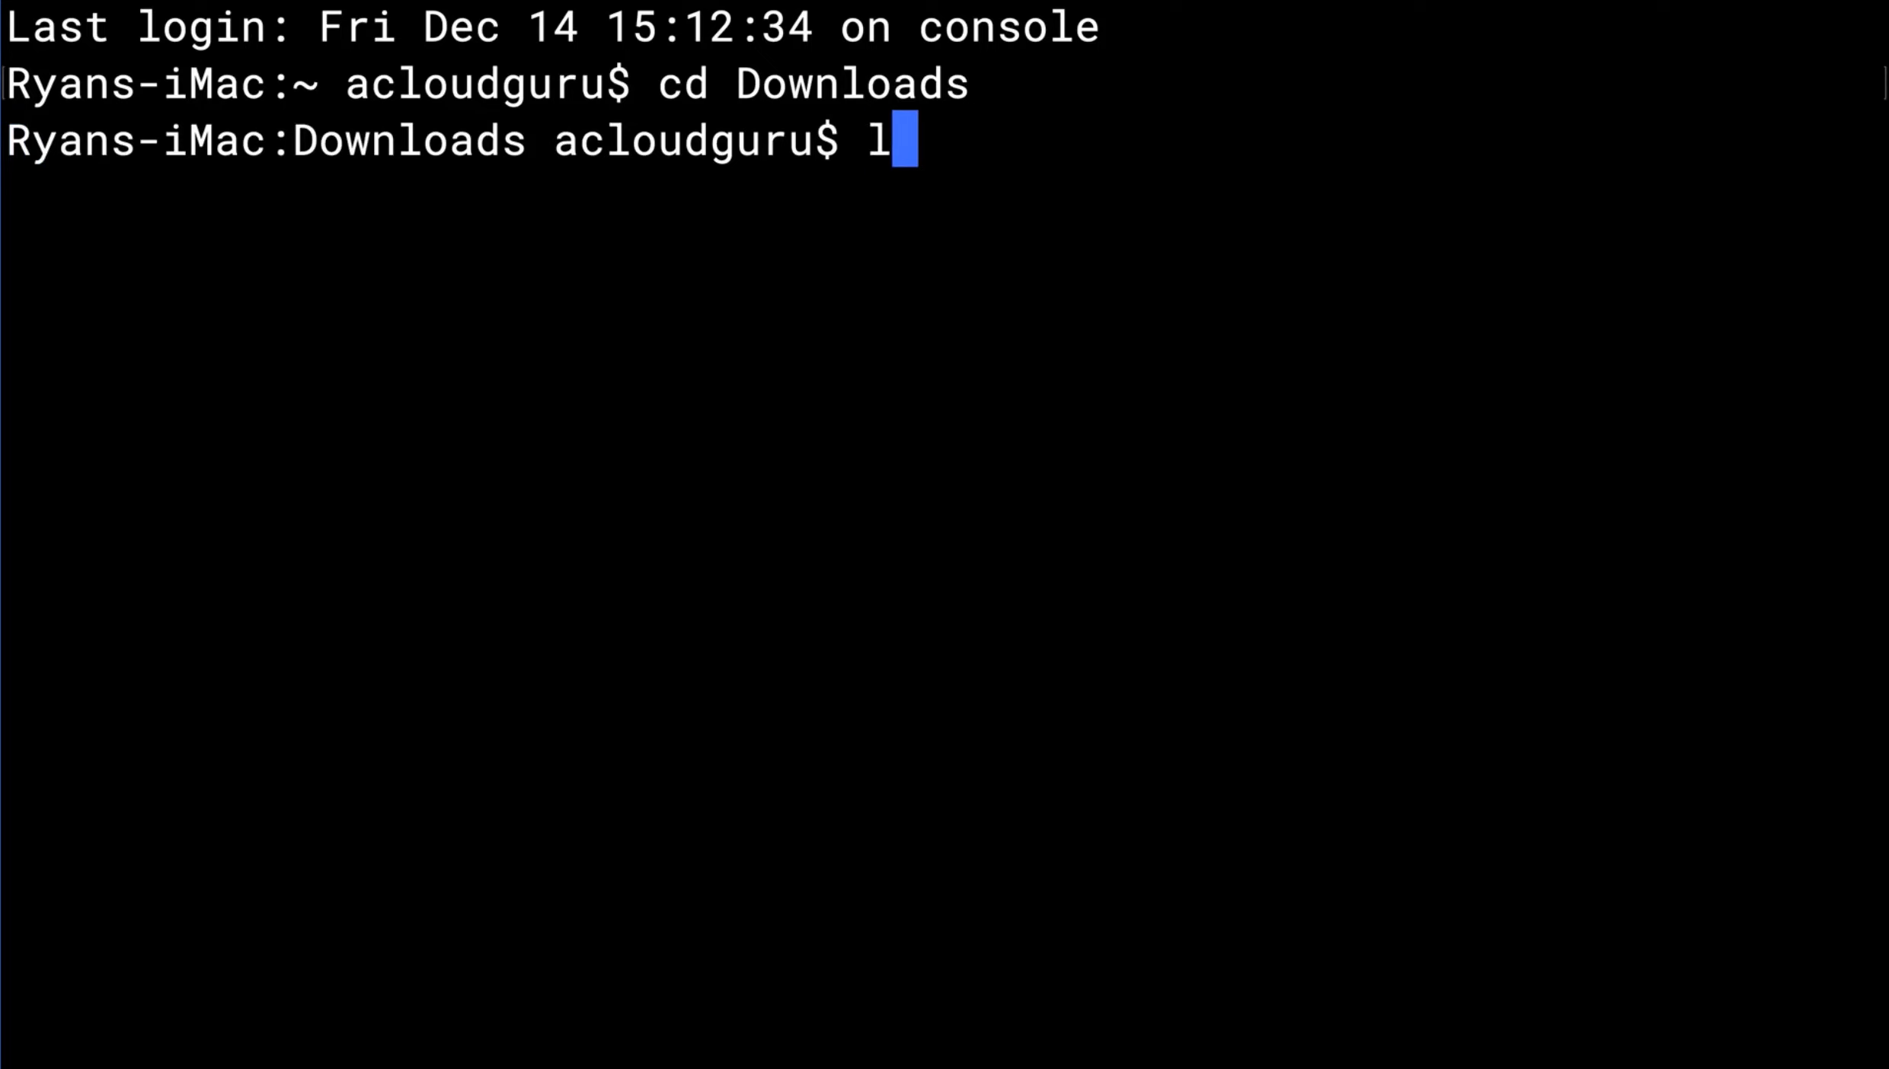
{"action": "key", "text": "Return"}
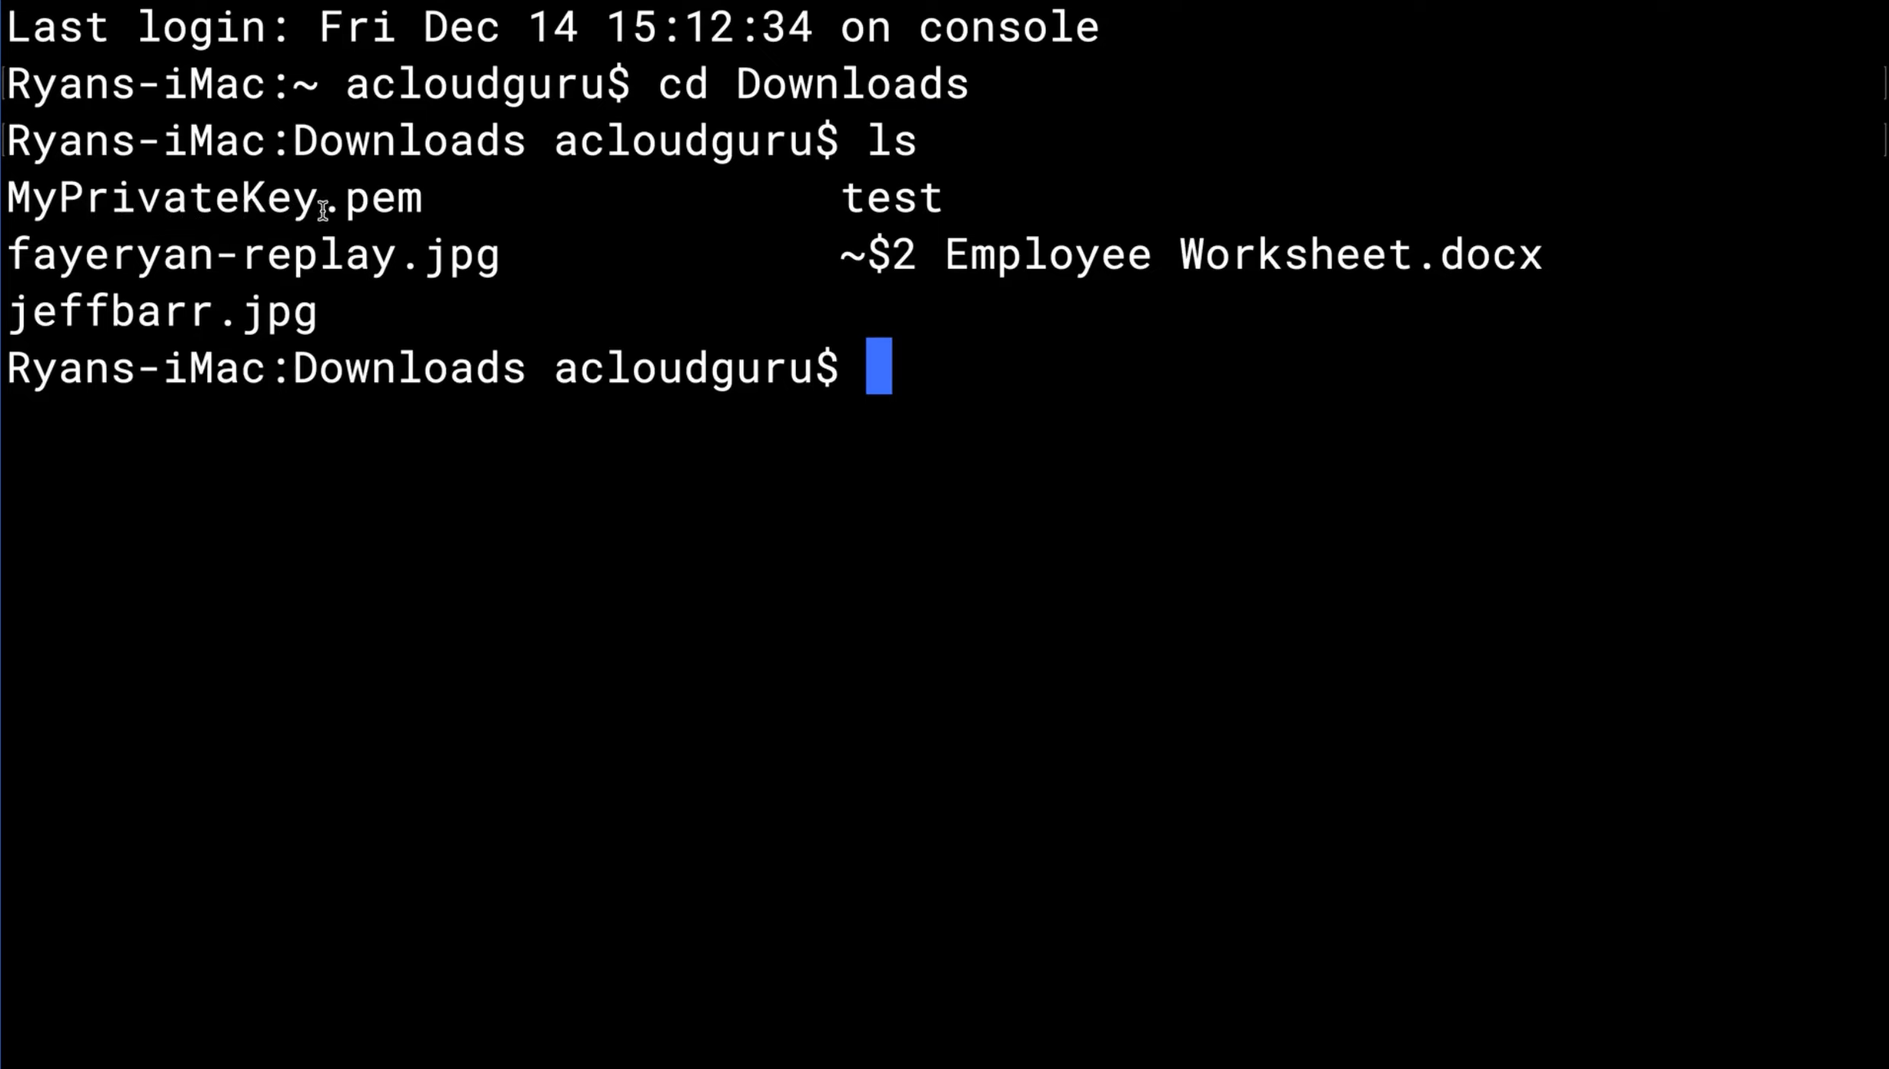
Restrict the key file's permissions with chmod 400 MyPrivateKey.pem and clear the terminal screen
{"action": "type", "text": "chmo"}
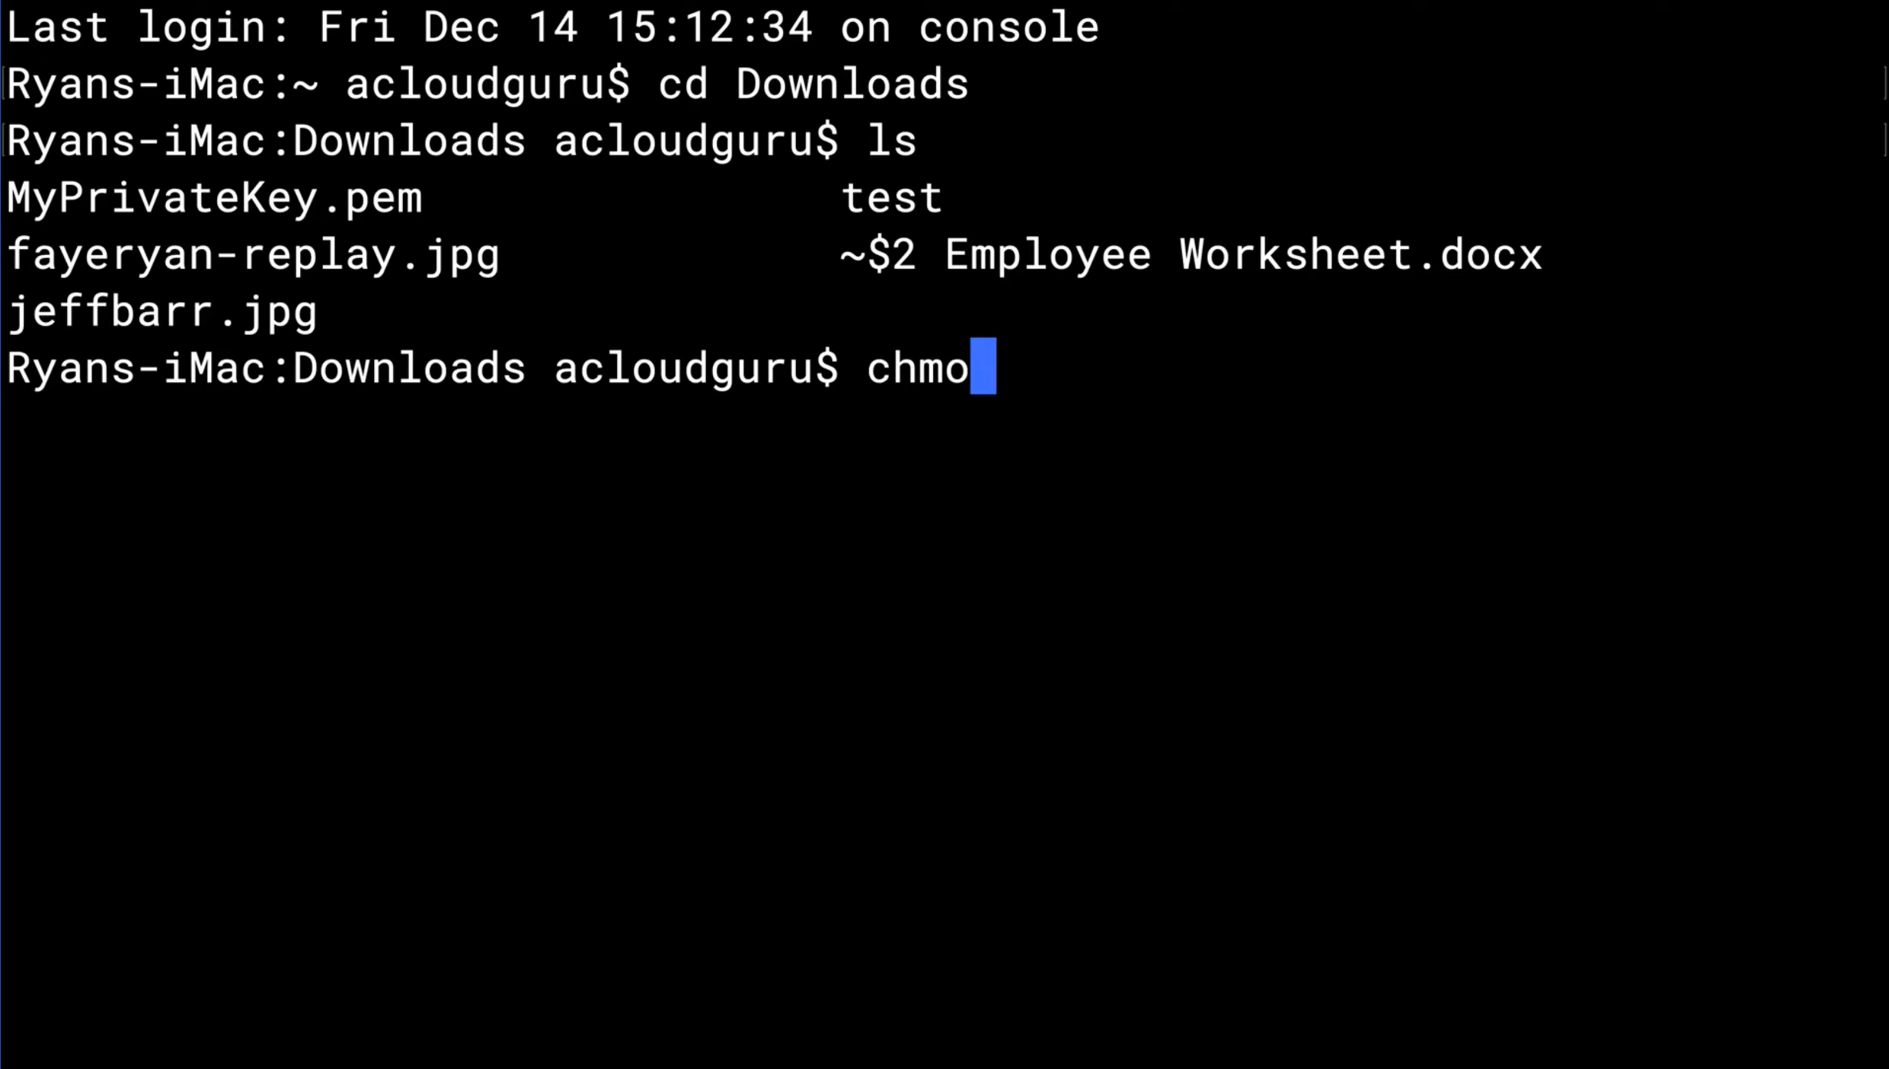
{"action": "type", "text": "d 40"}
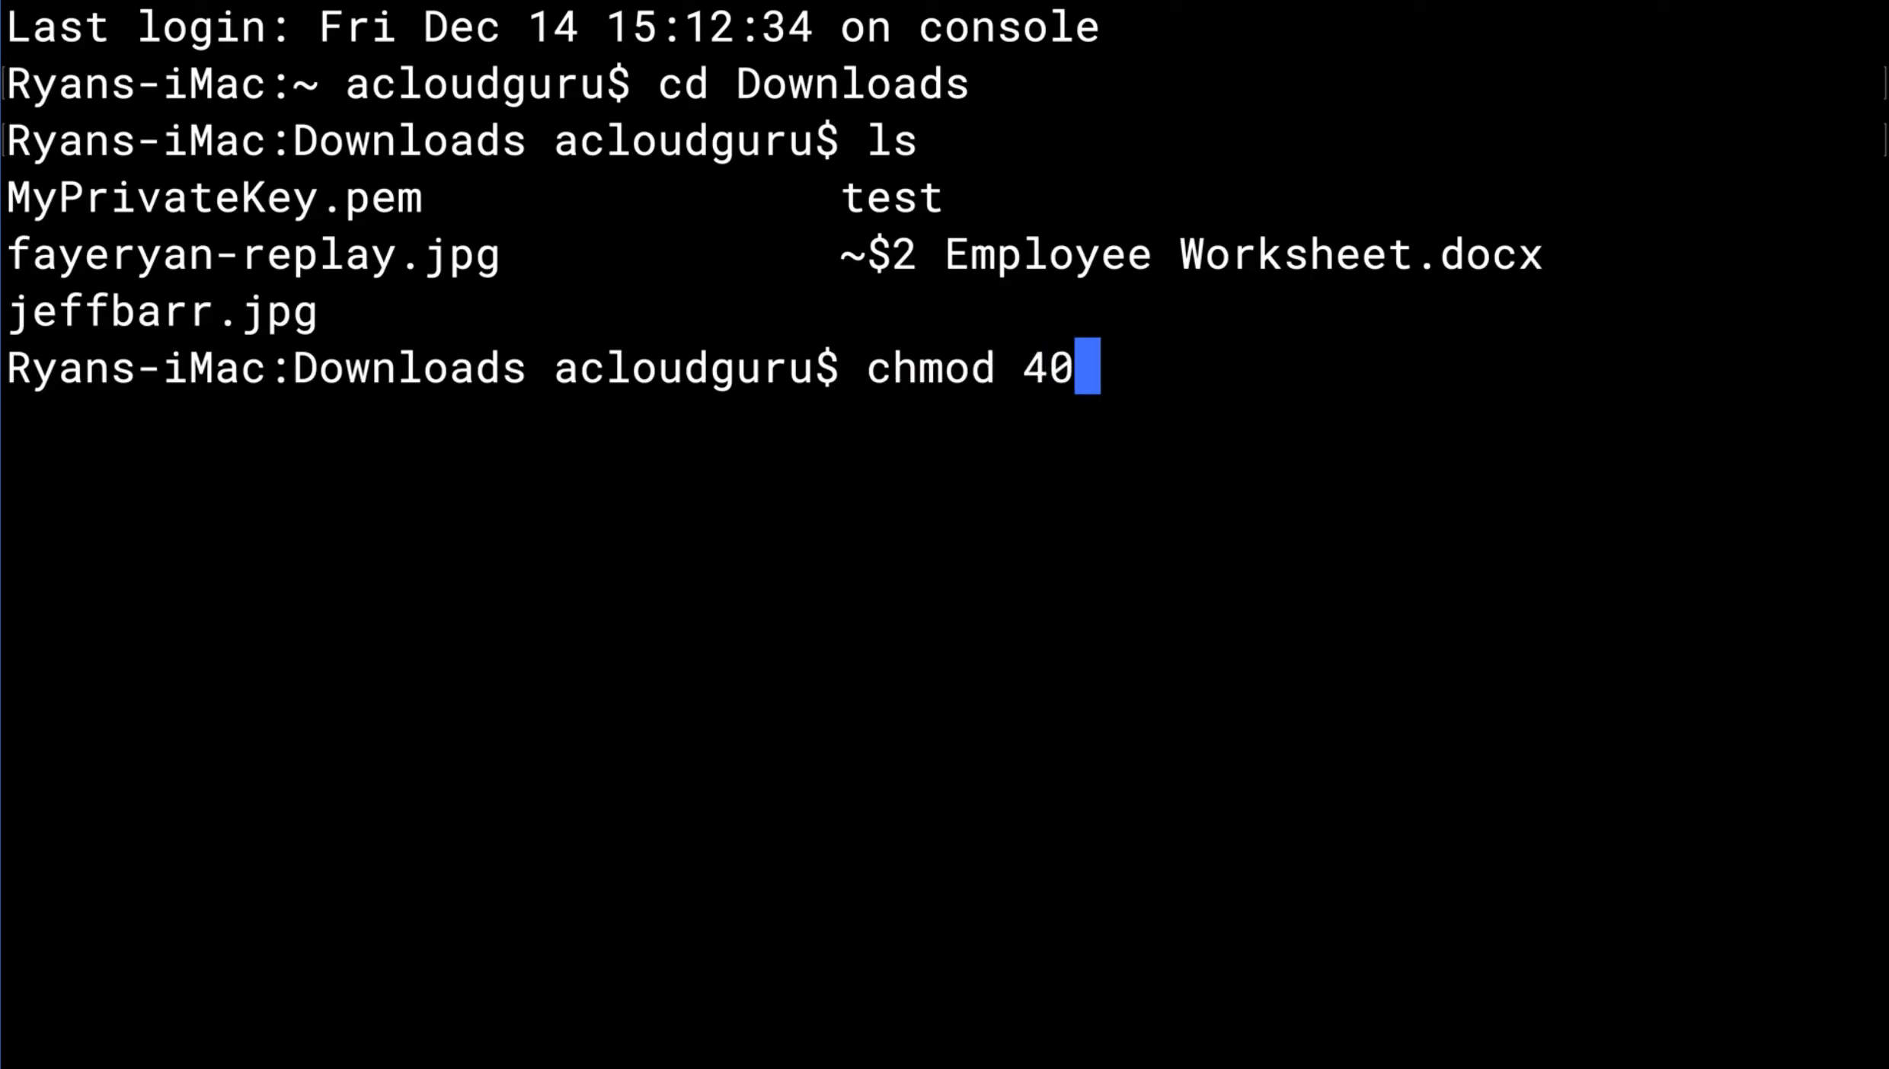
{"action": "type", "text": "0 My"}
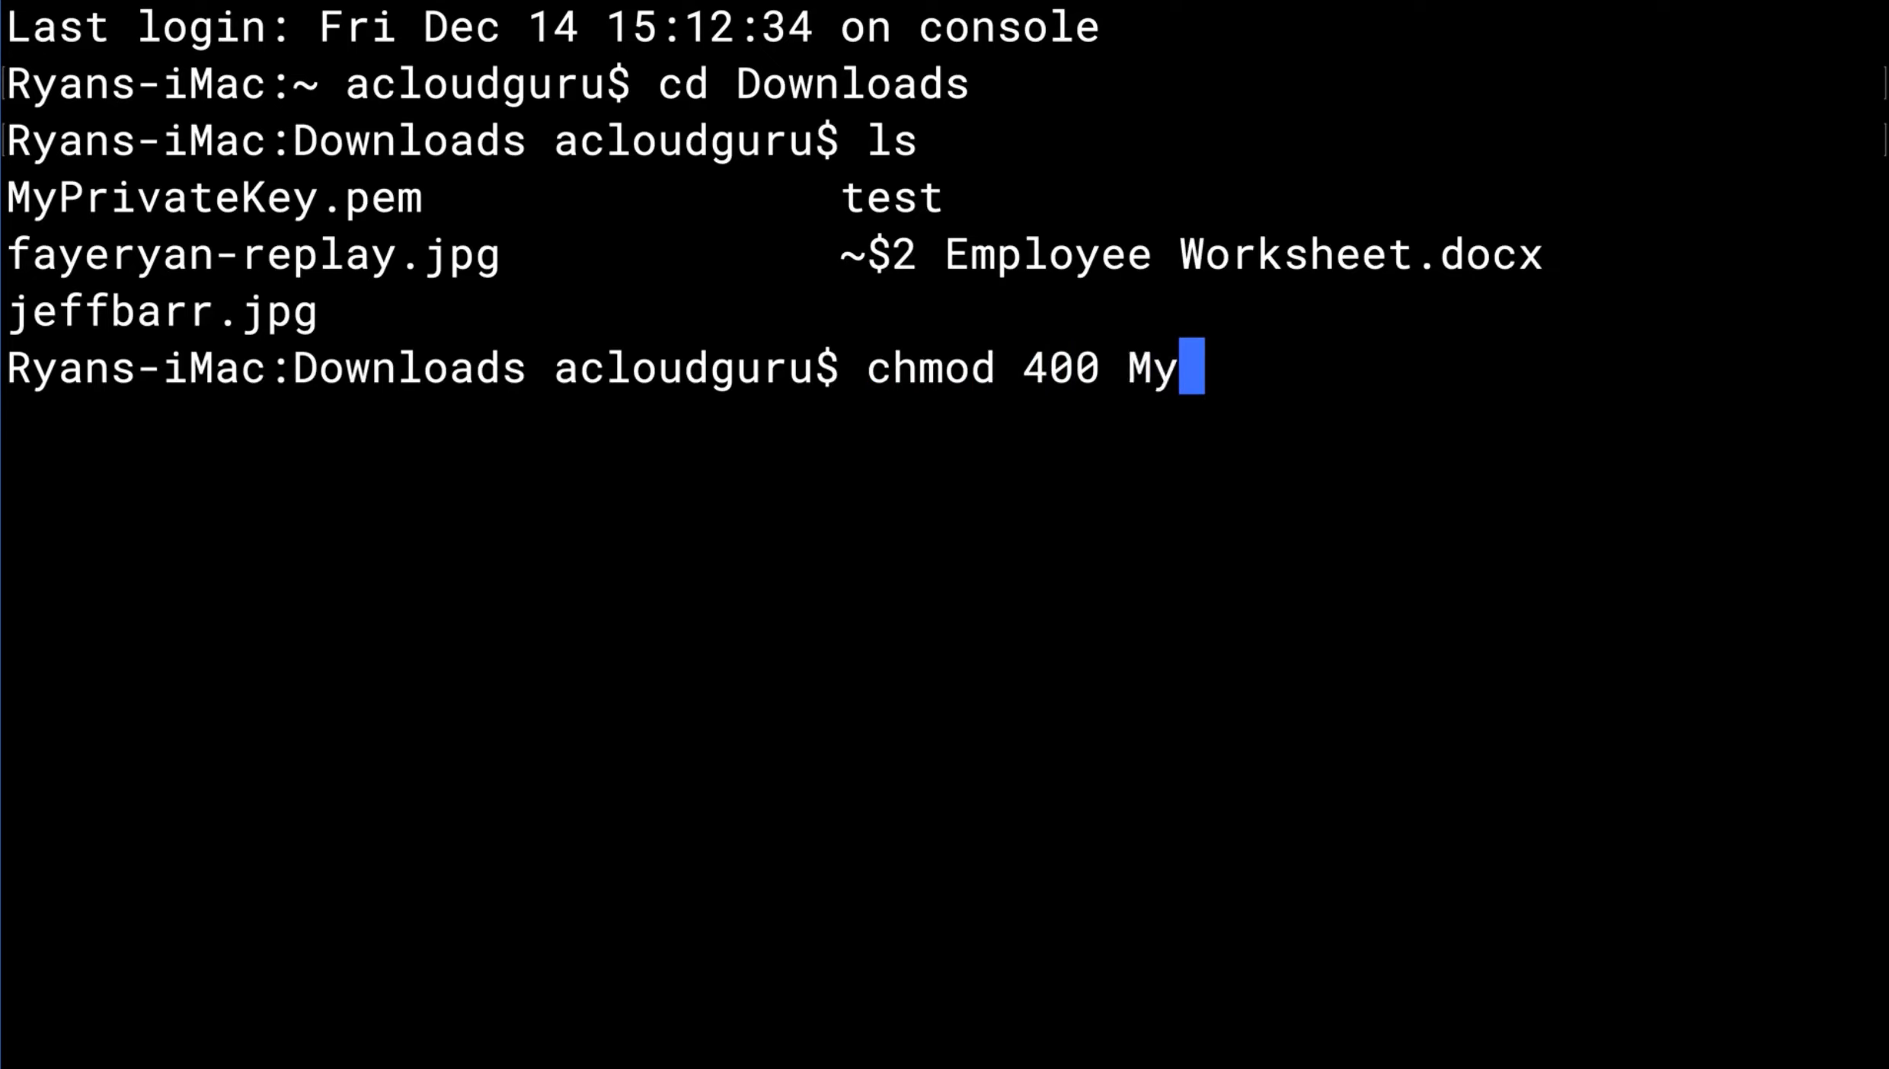
{"action": "type", "text": "Pr"}
{"action": "key", "text": "Tab"}
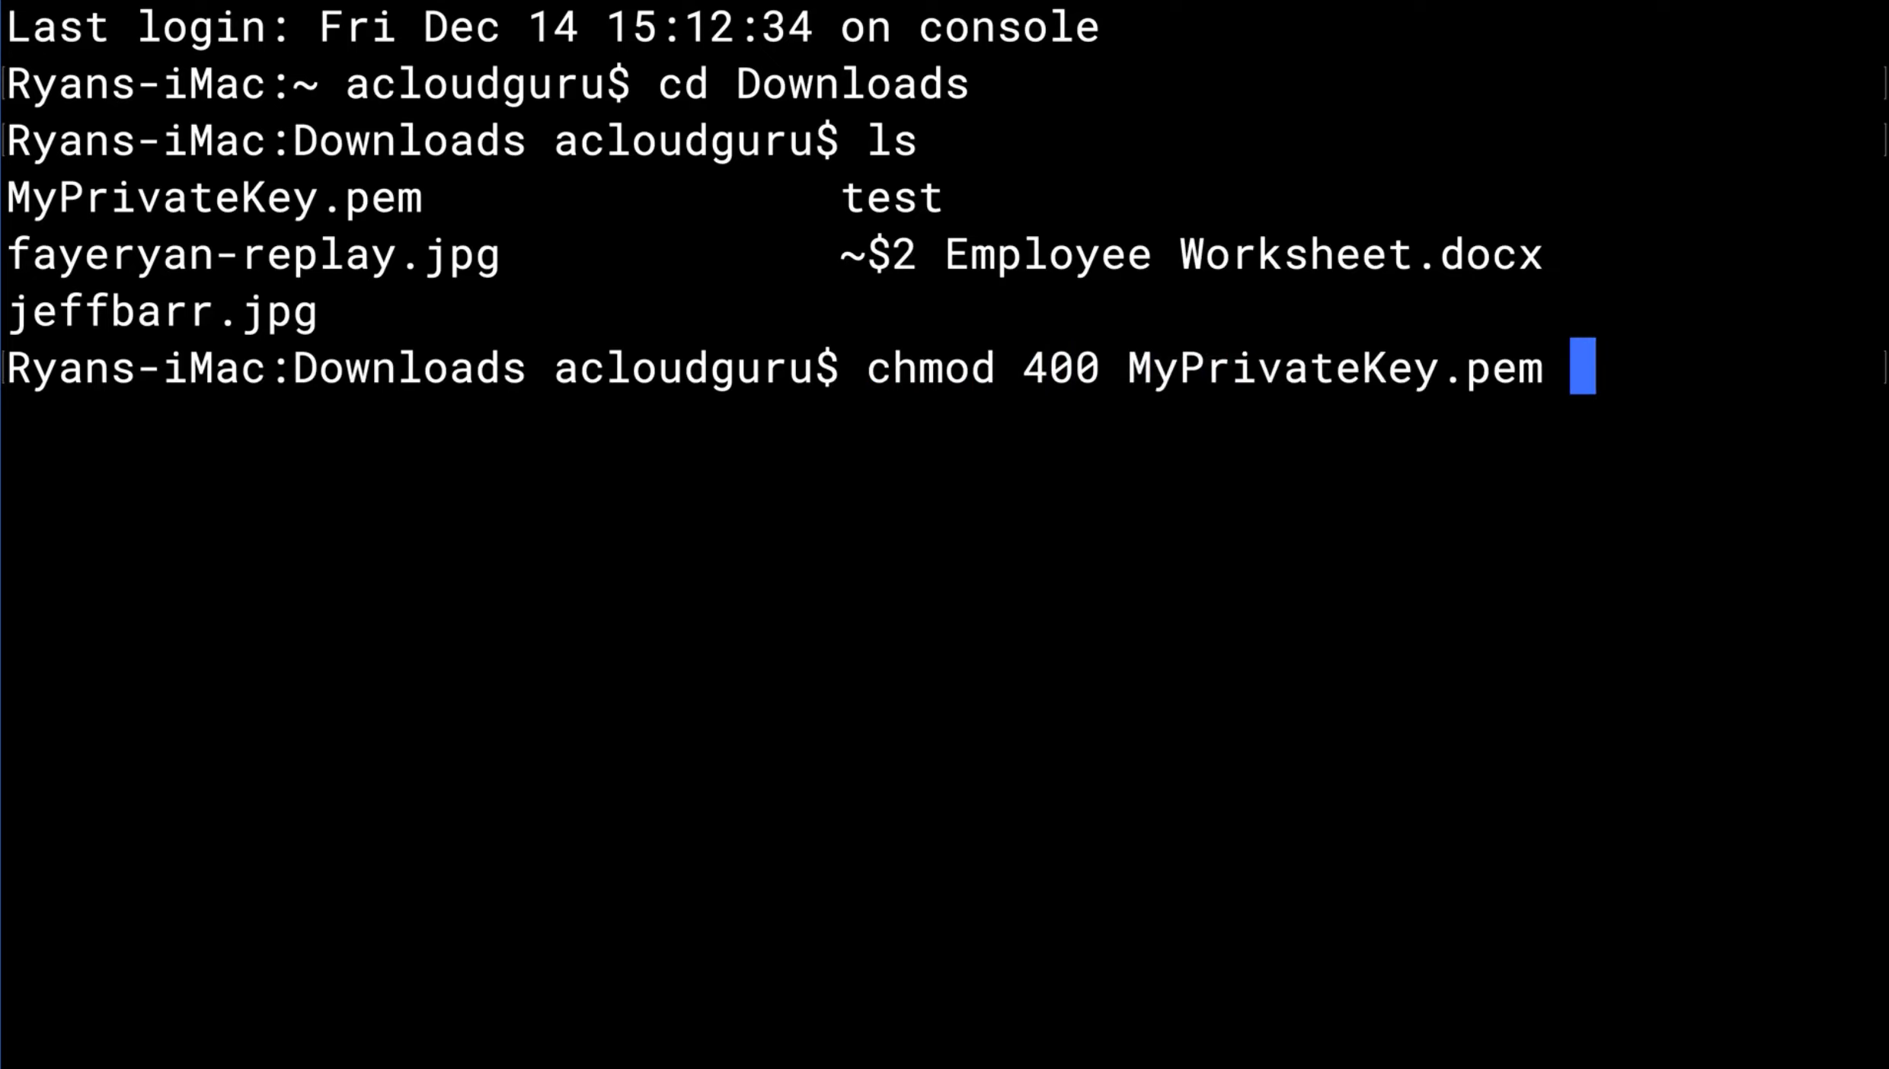
{"action": "key", "text": "Return"}
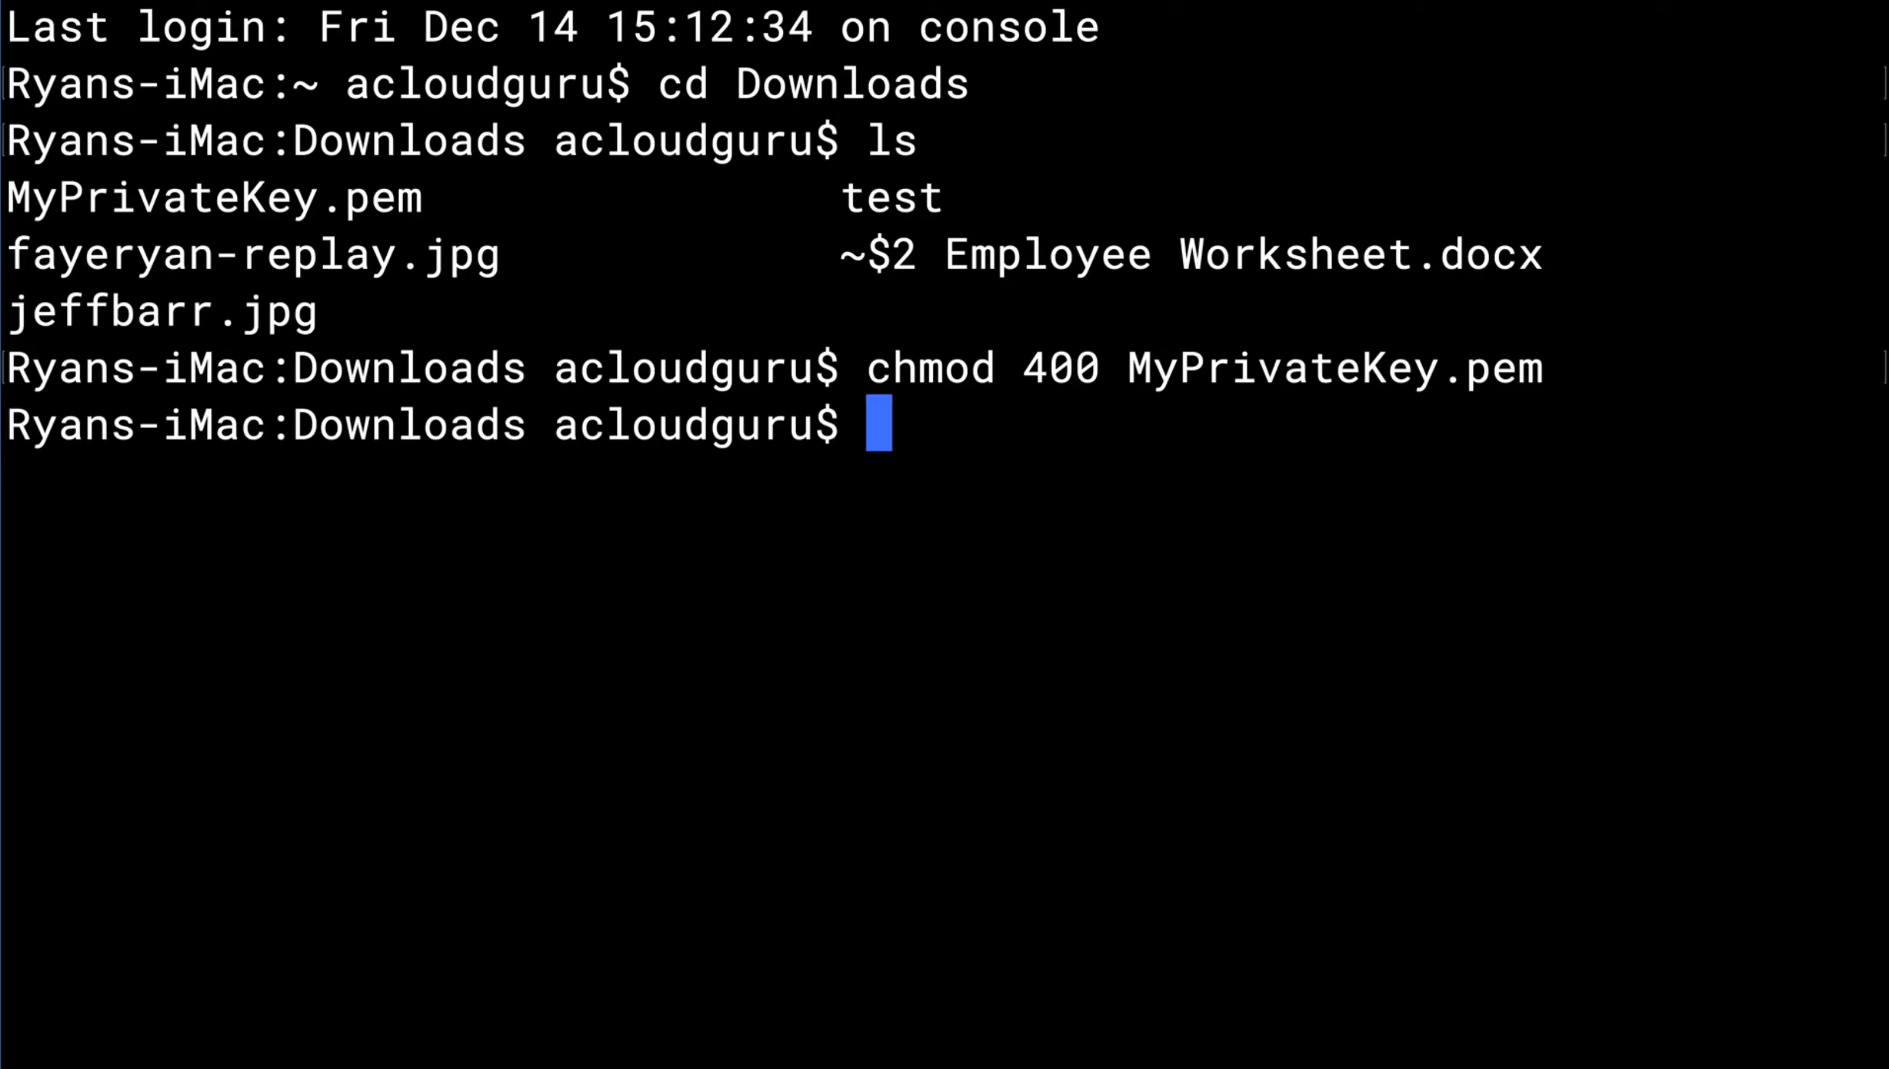
{"action": "type", "text": "clear"}
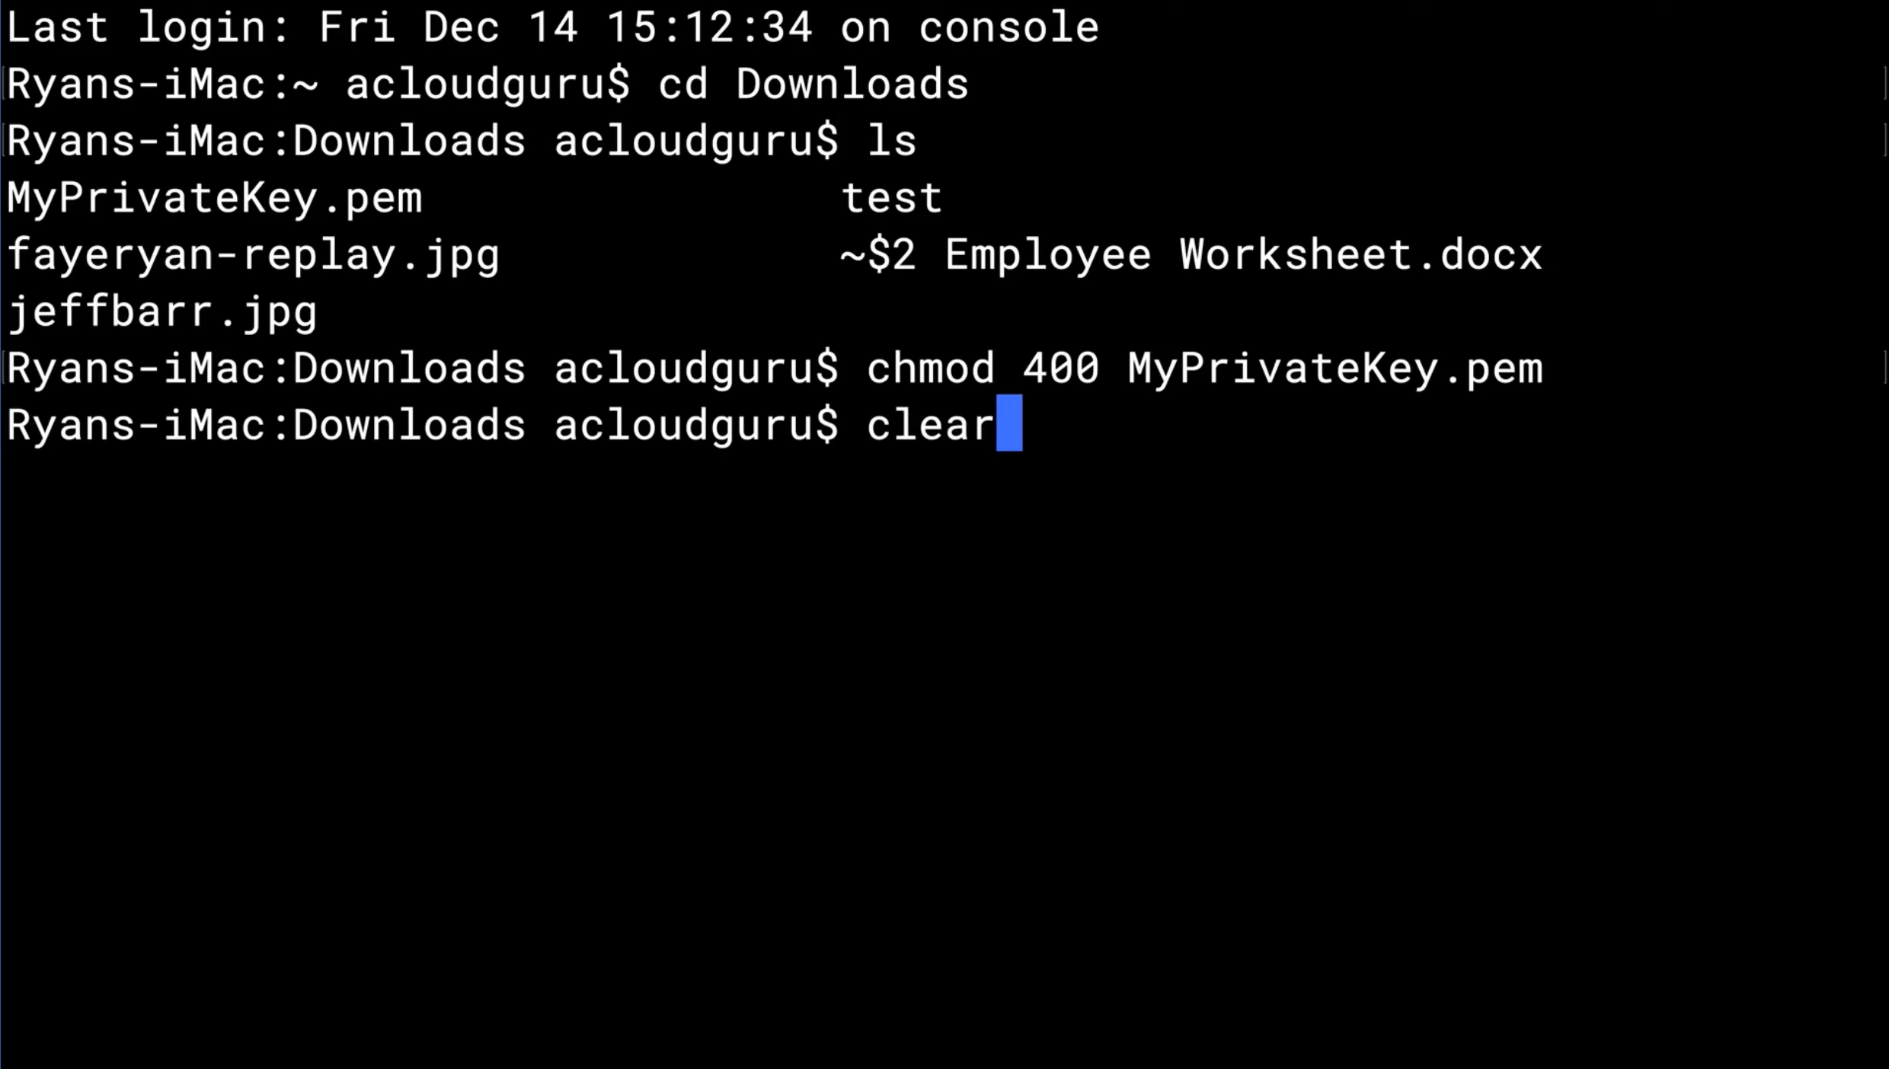
{"action": "key", "text": "Return"}
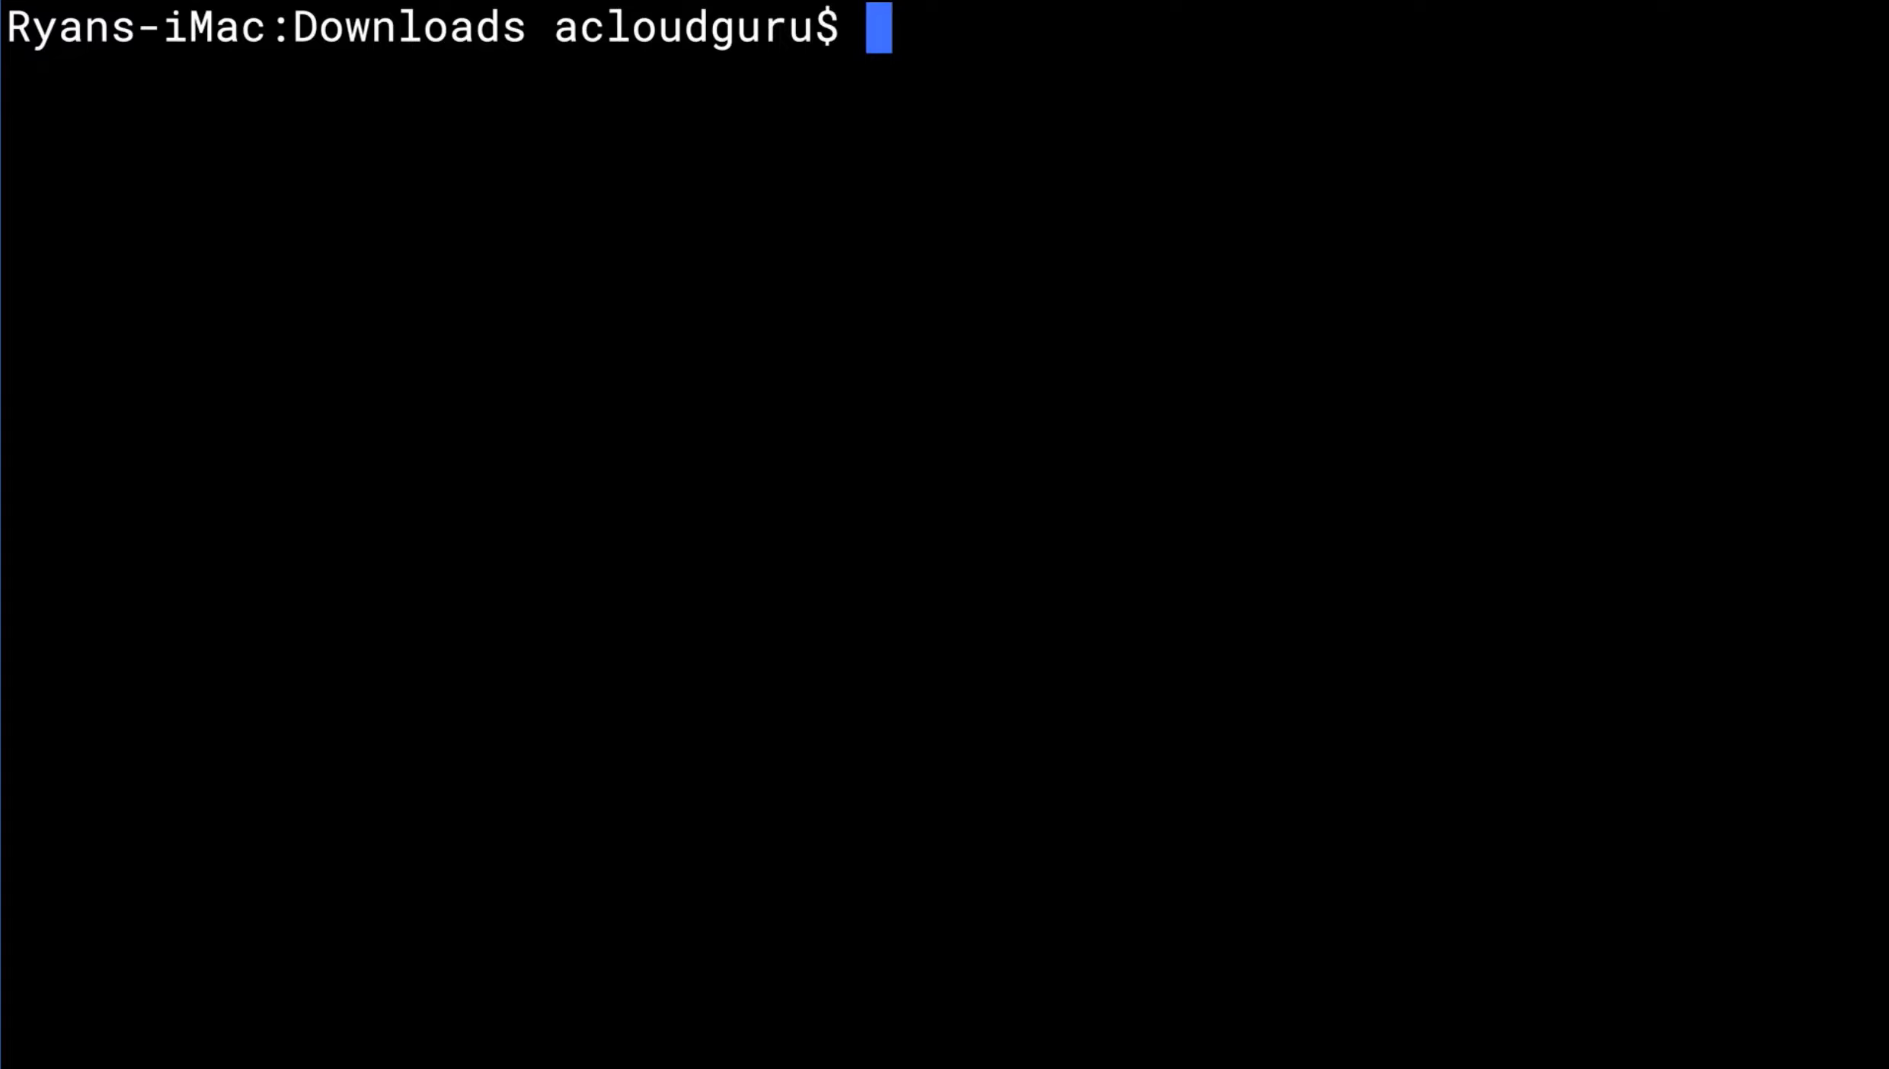
{"action": "type", "text": "s"}
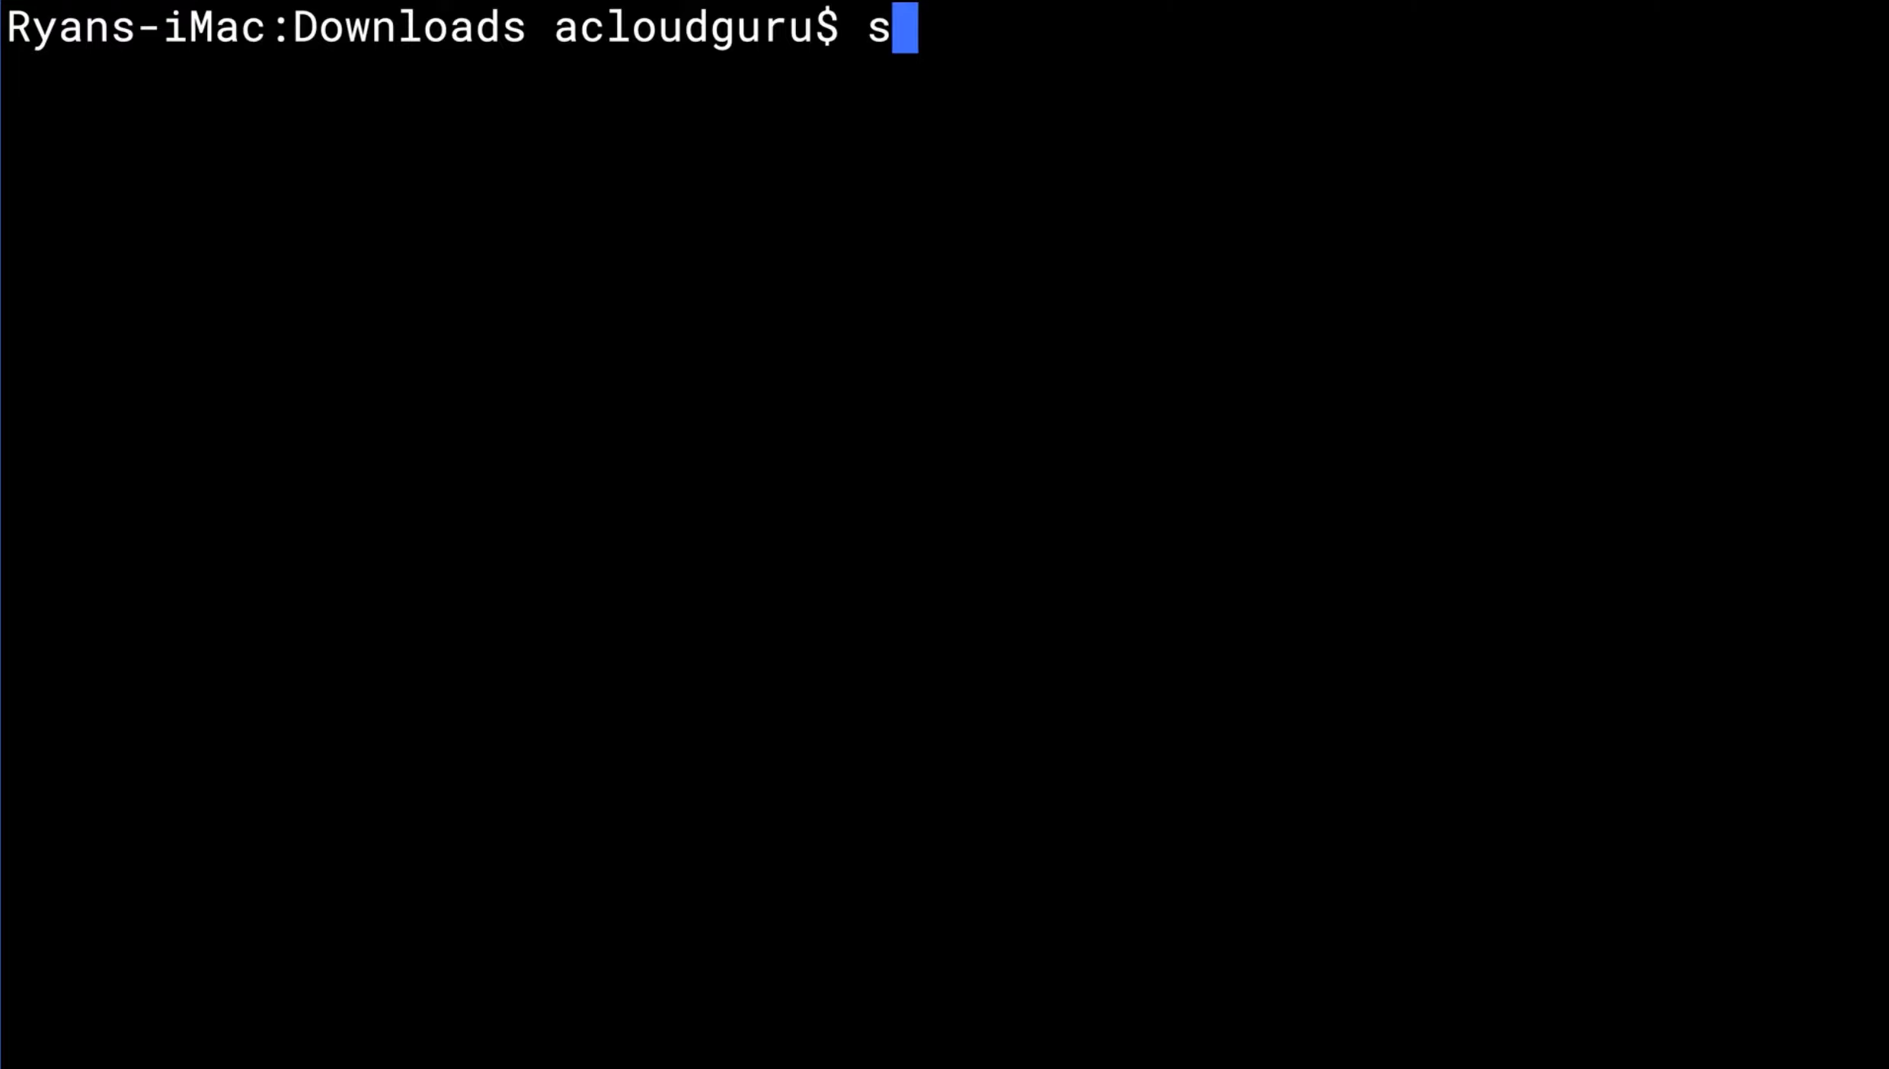
{"action": "type", "text": "sh ec2-user@"}
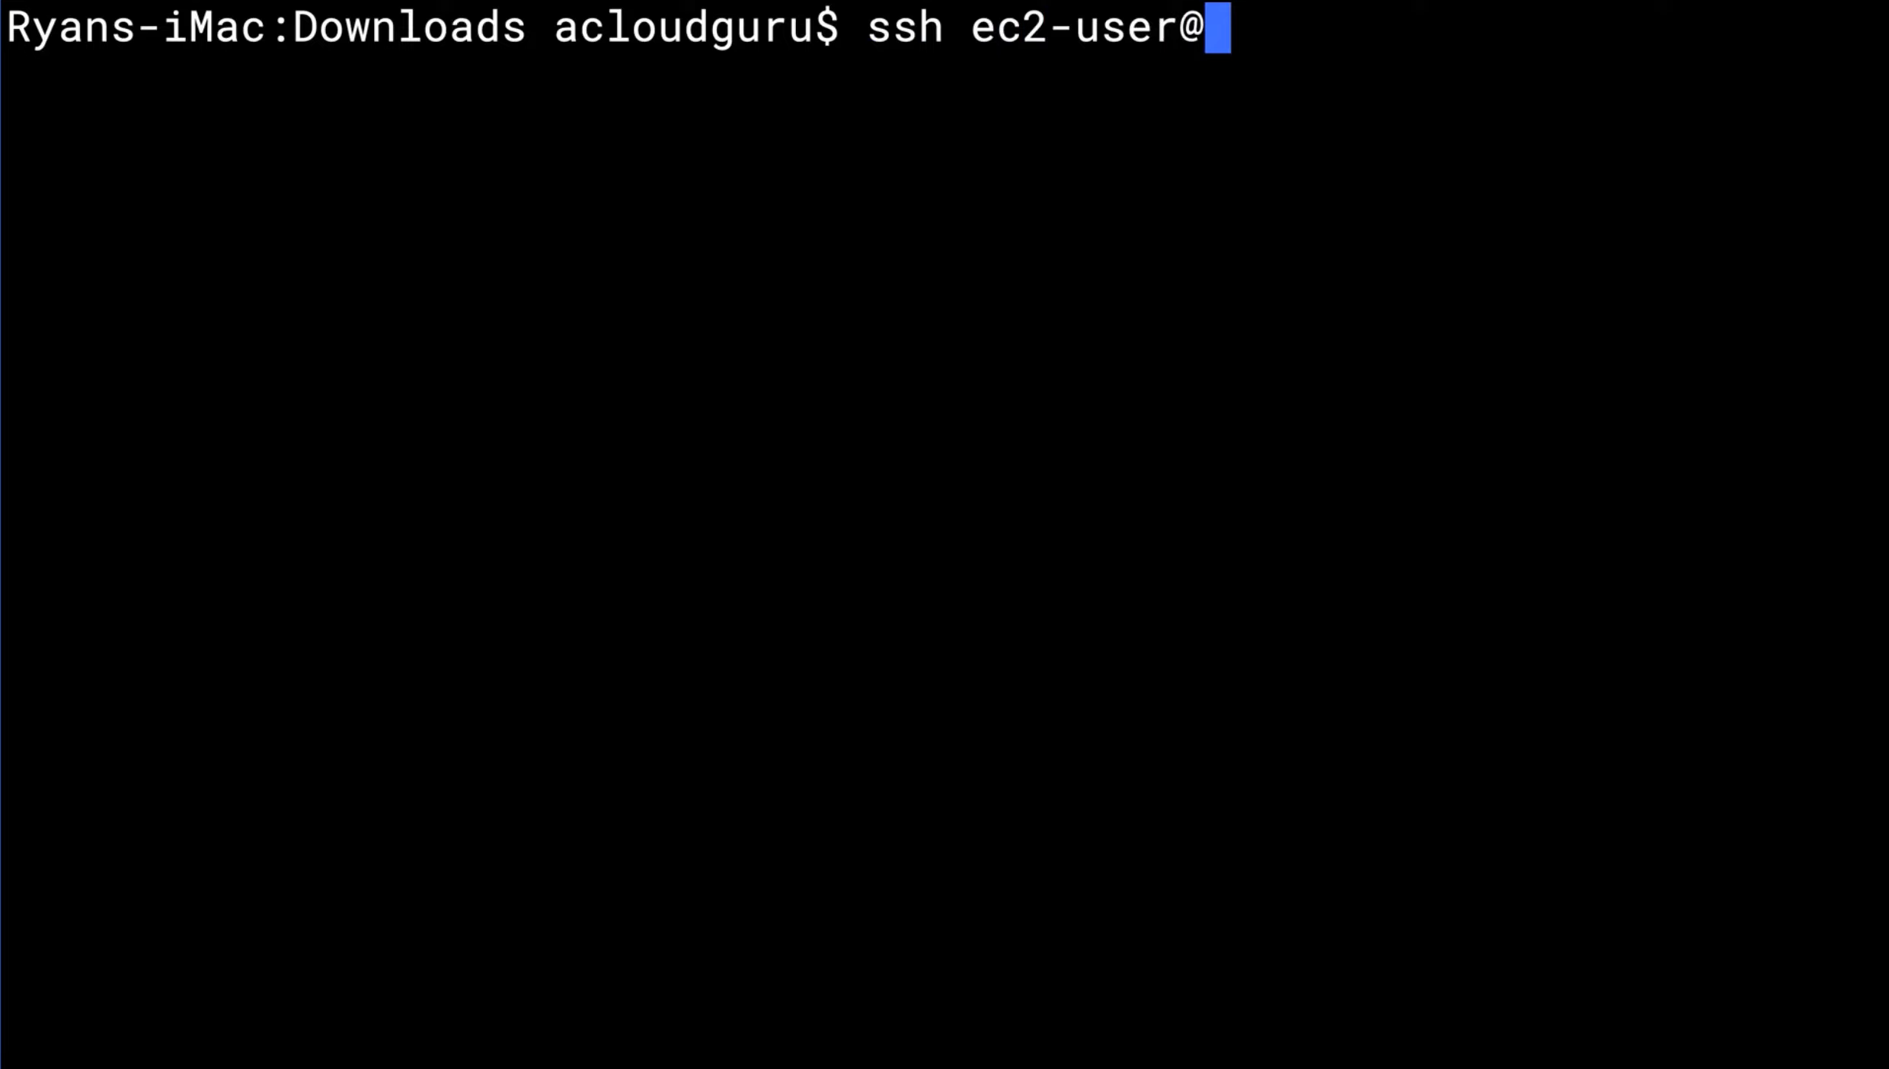
{"action": "type", "text": "34.229.236.39"}
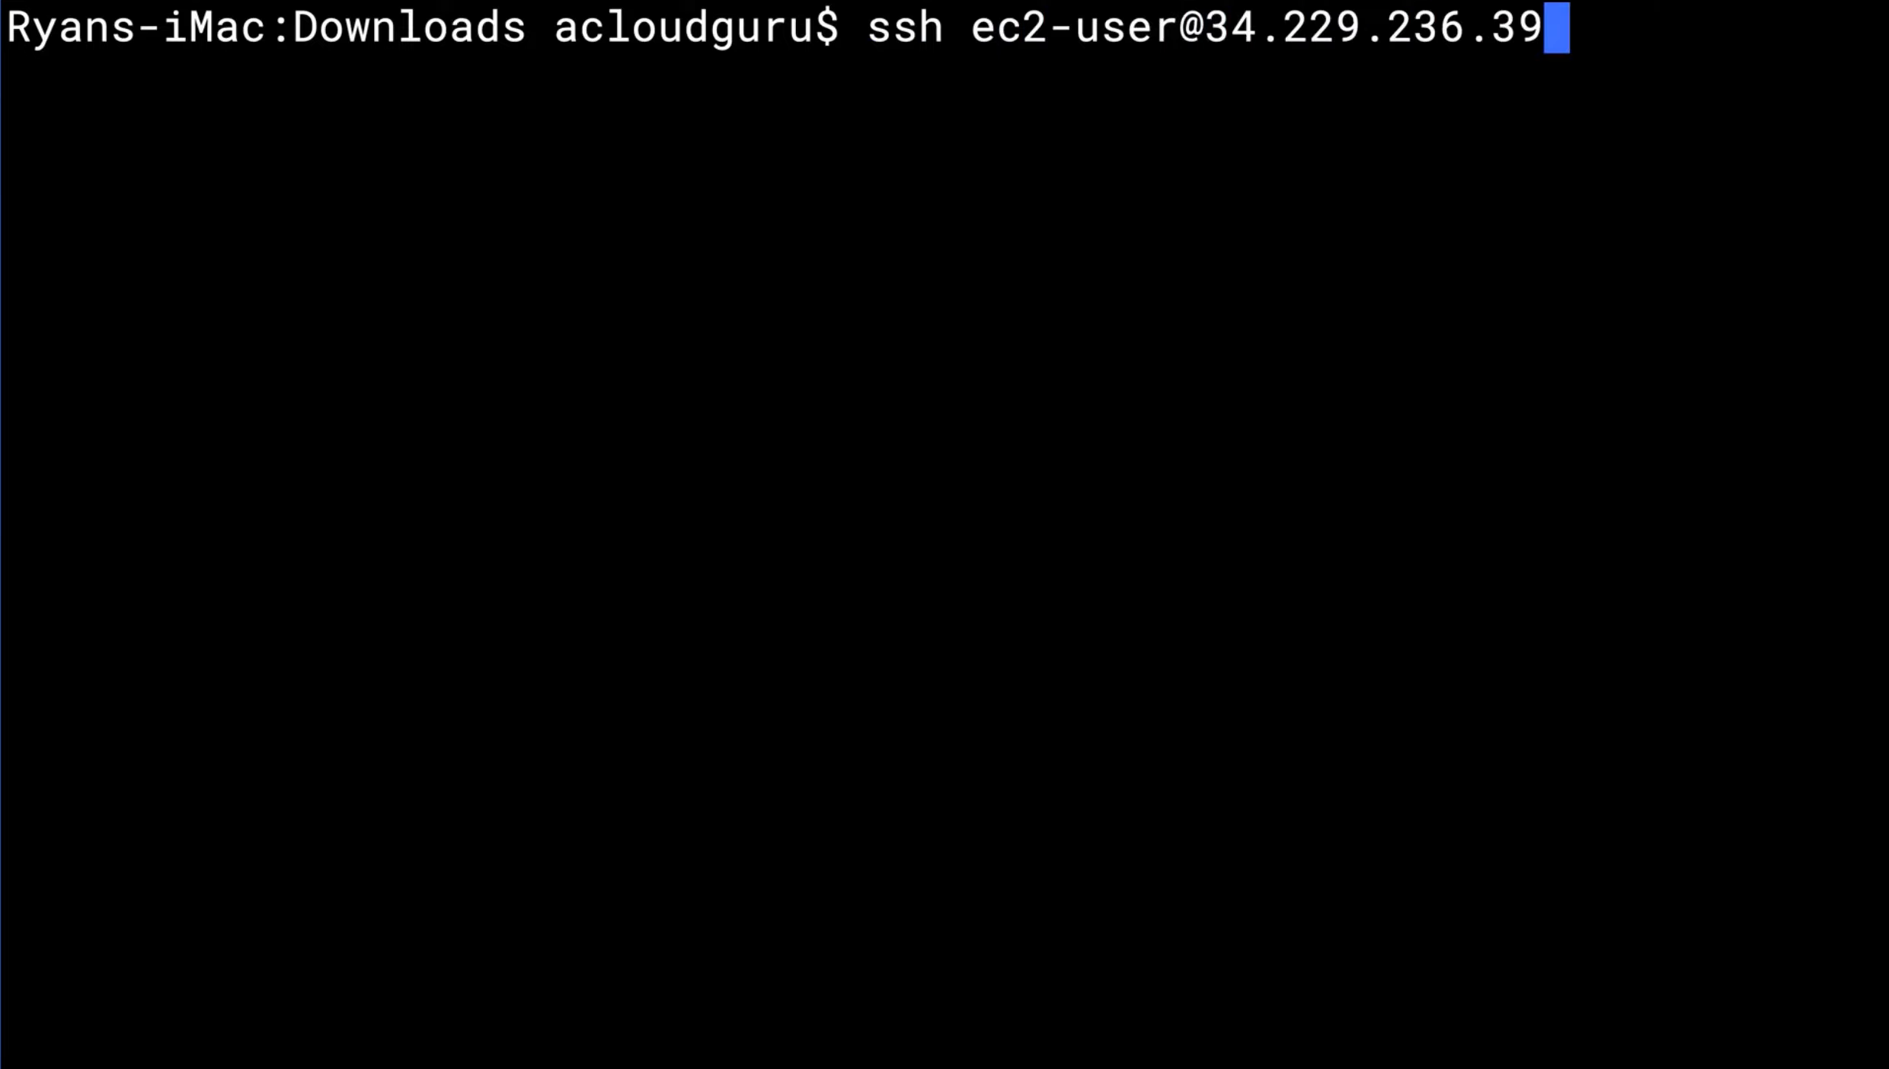
{"action": "type", "text": "0"}
{"action": "key", "text": "BackSpace"}
{"action": "type", "text": "-"}
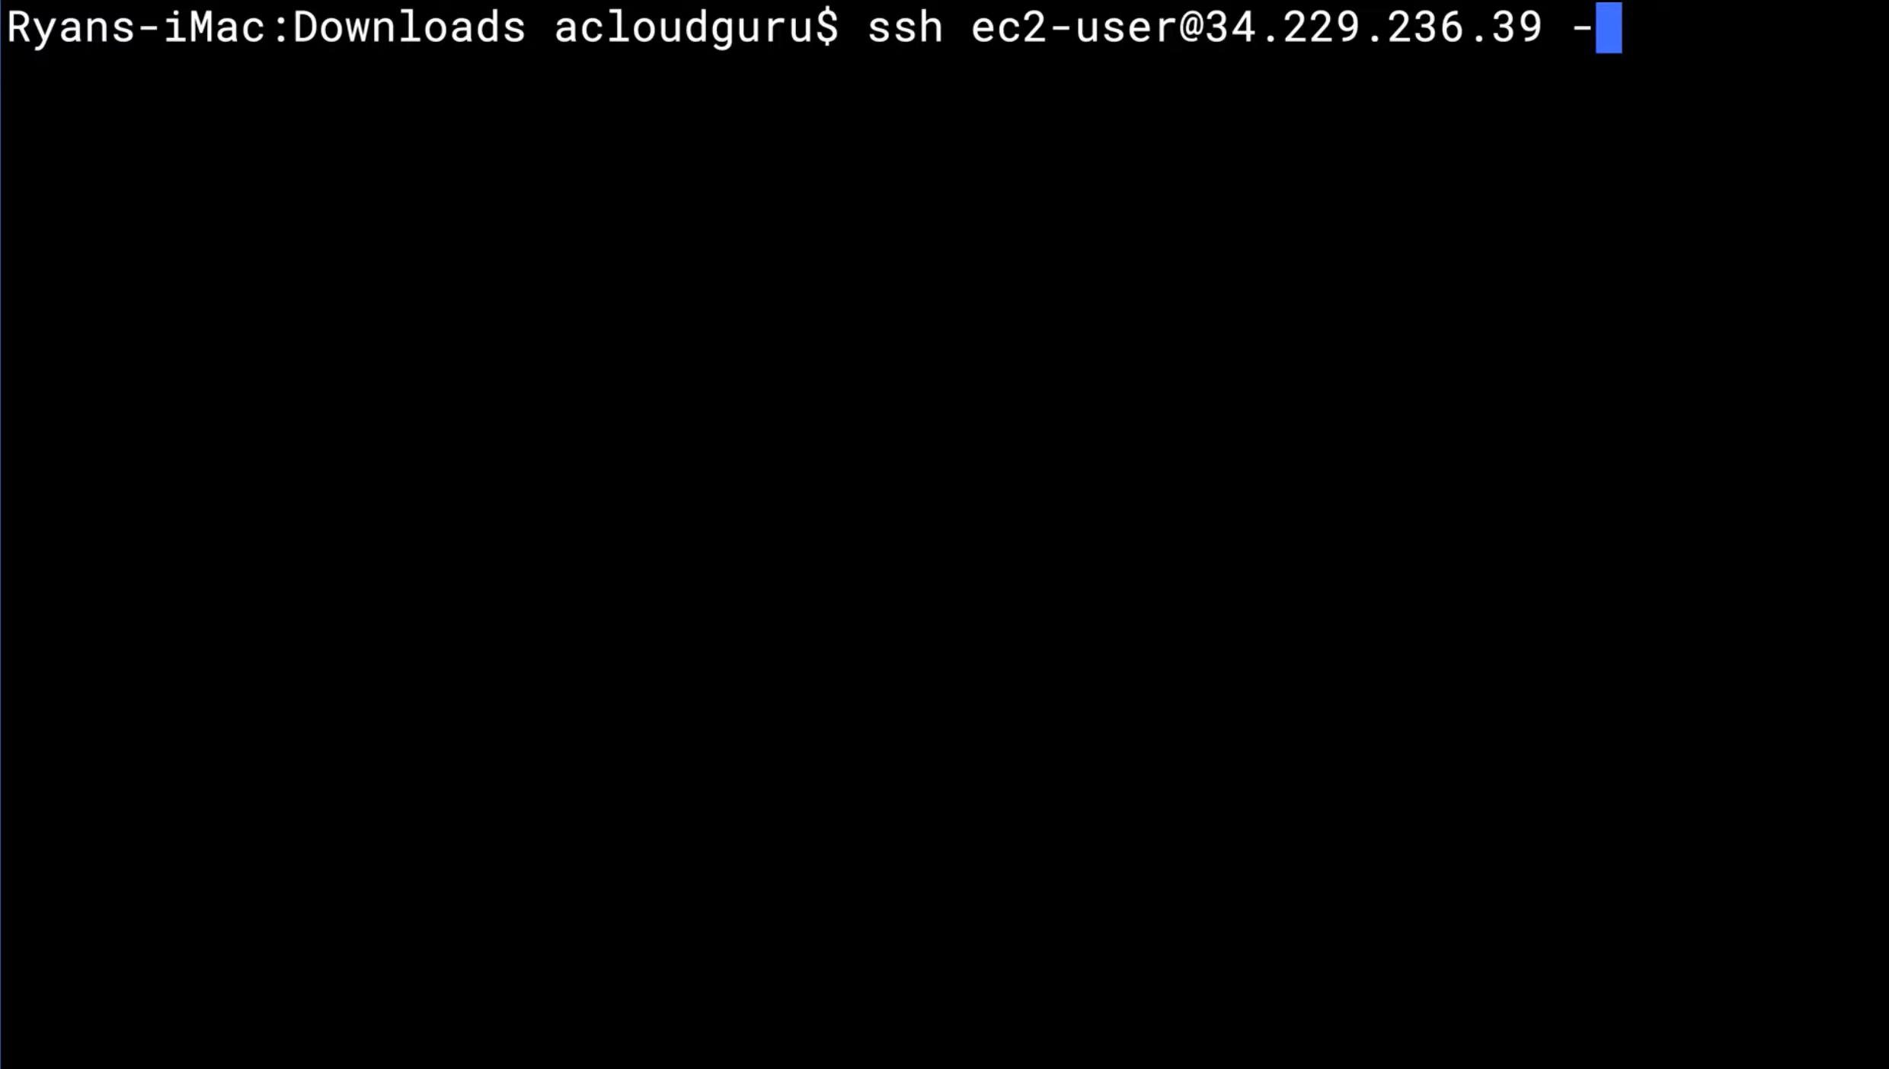
{"action": "type", "text": "i My"}
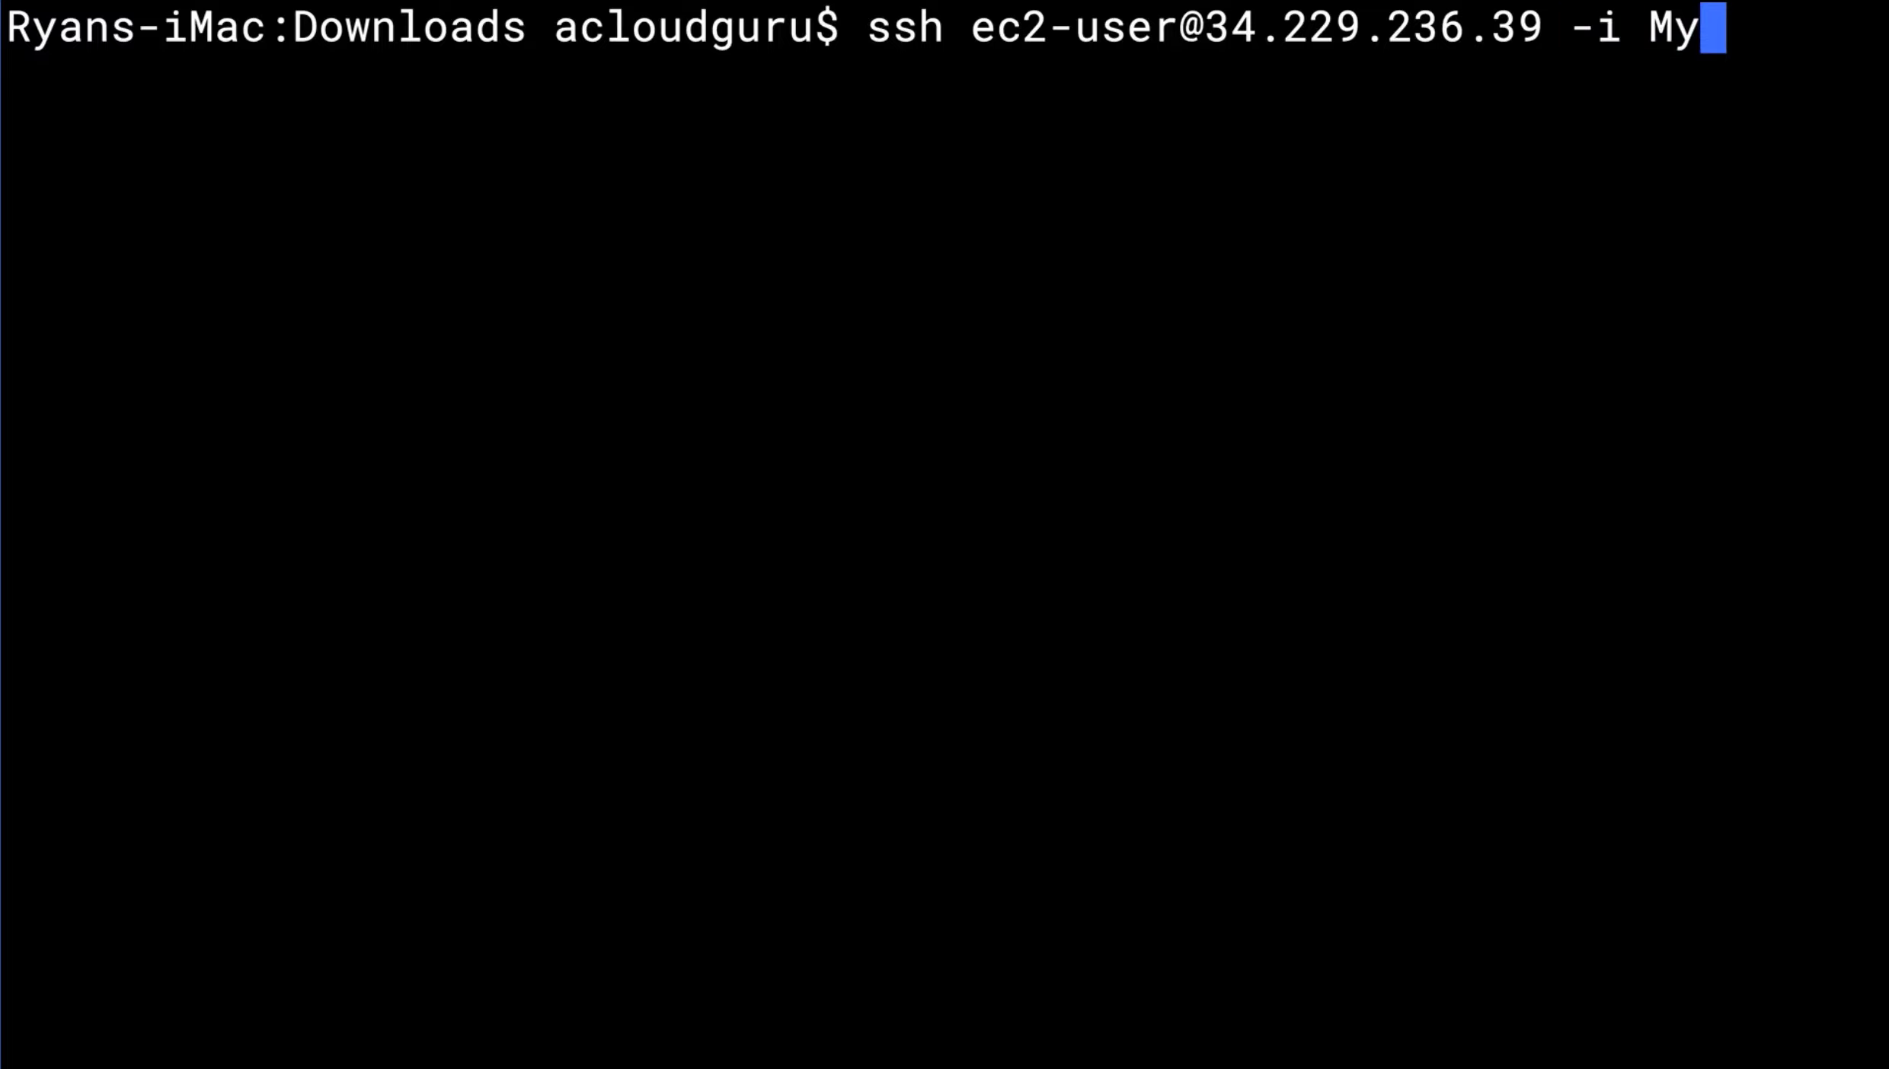
{"action": "key", "text": "Tab"}
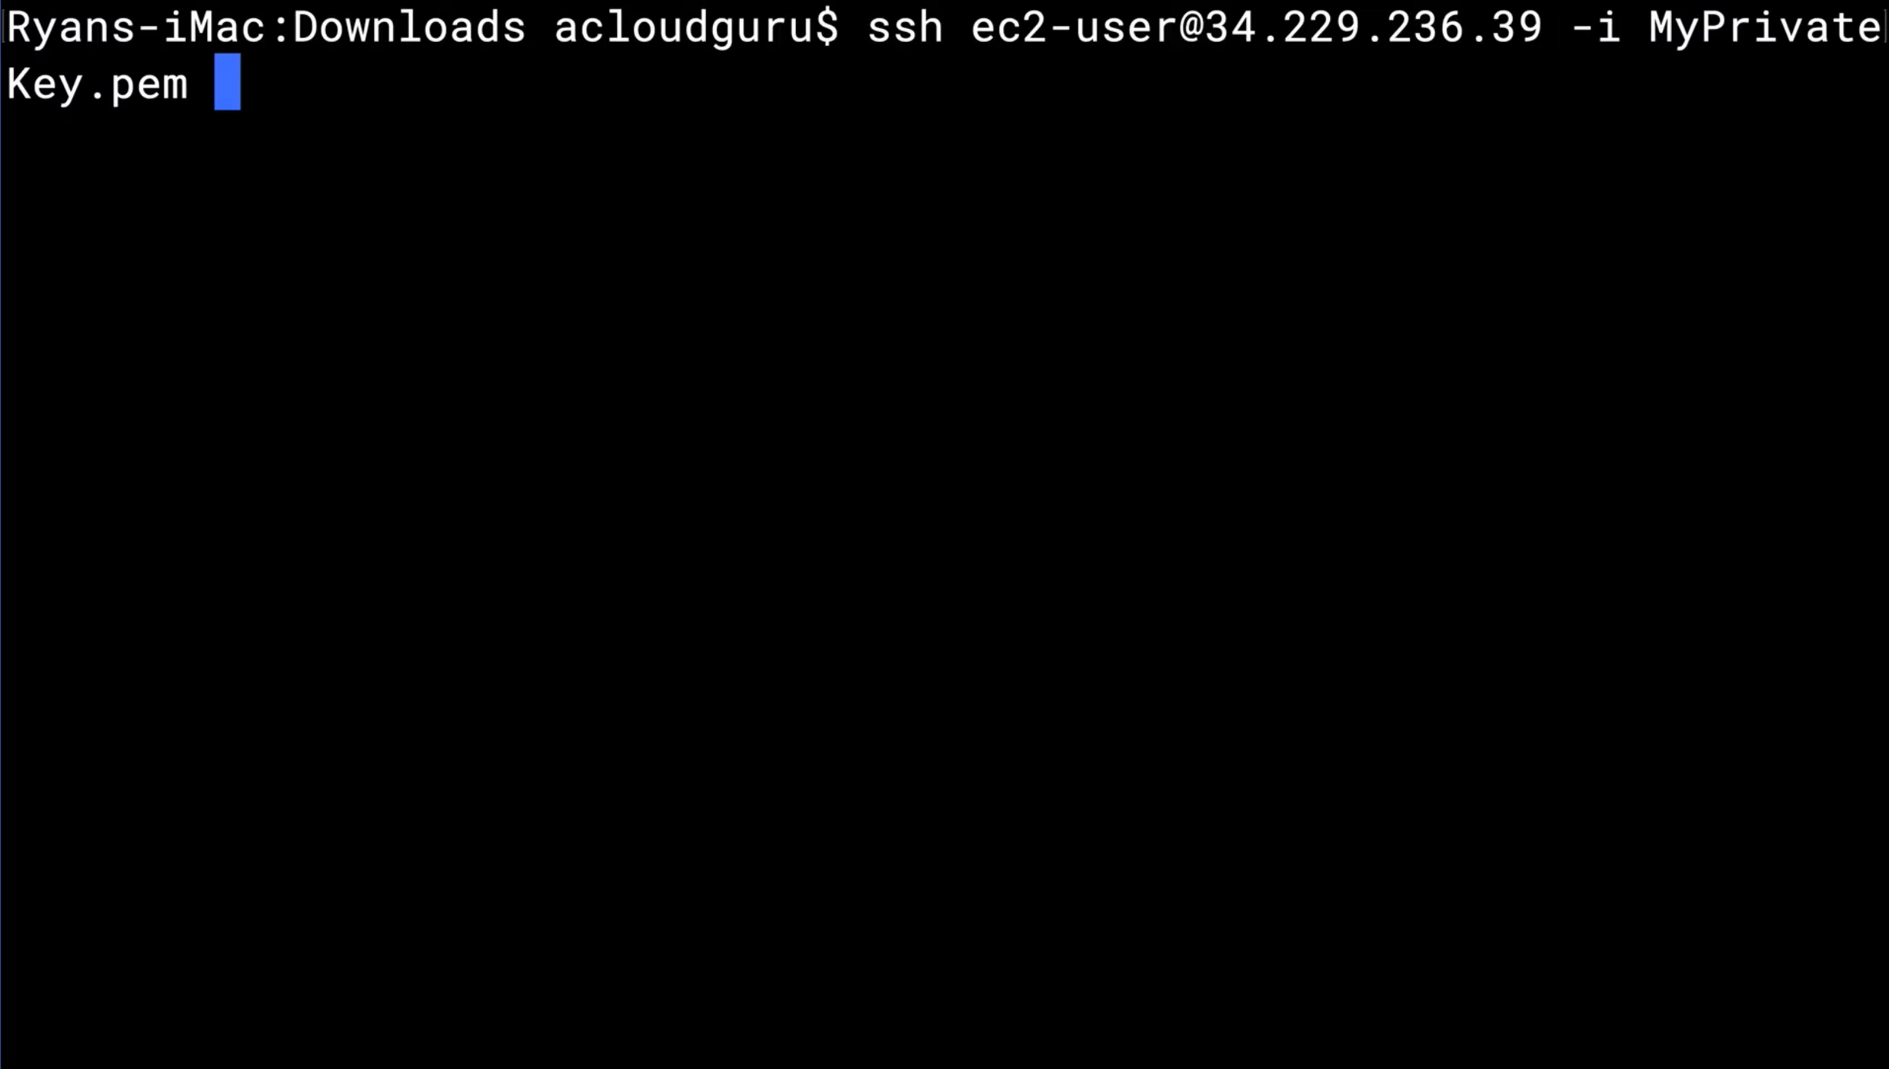
{"action": "key", "text": "Return"}
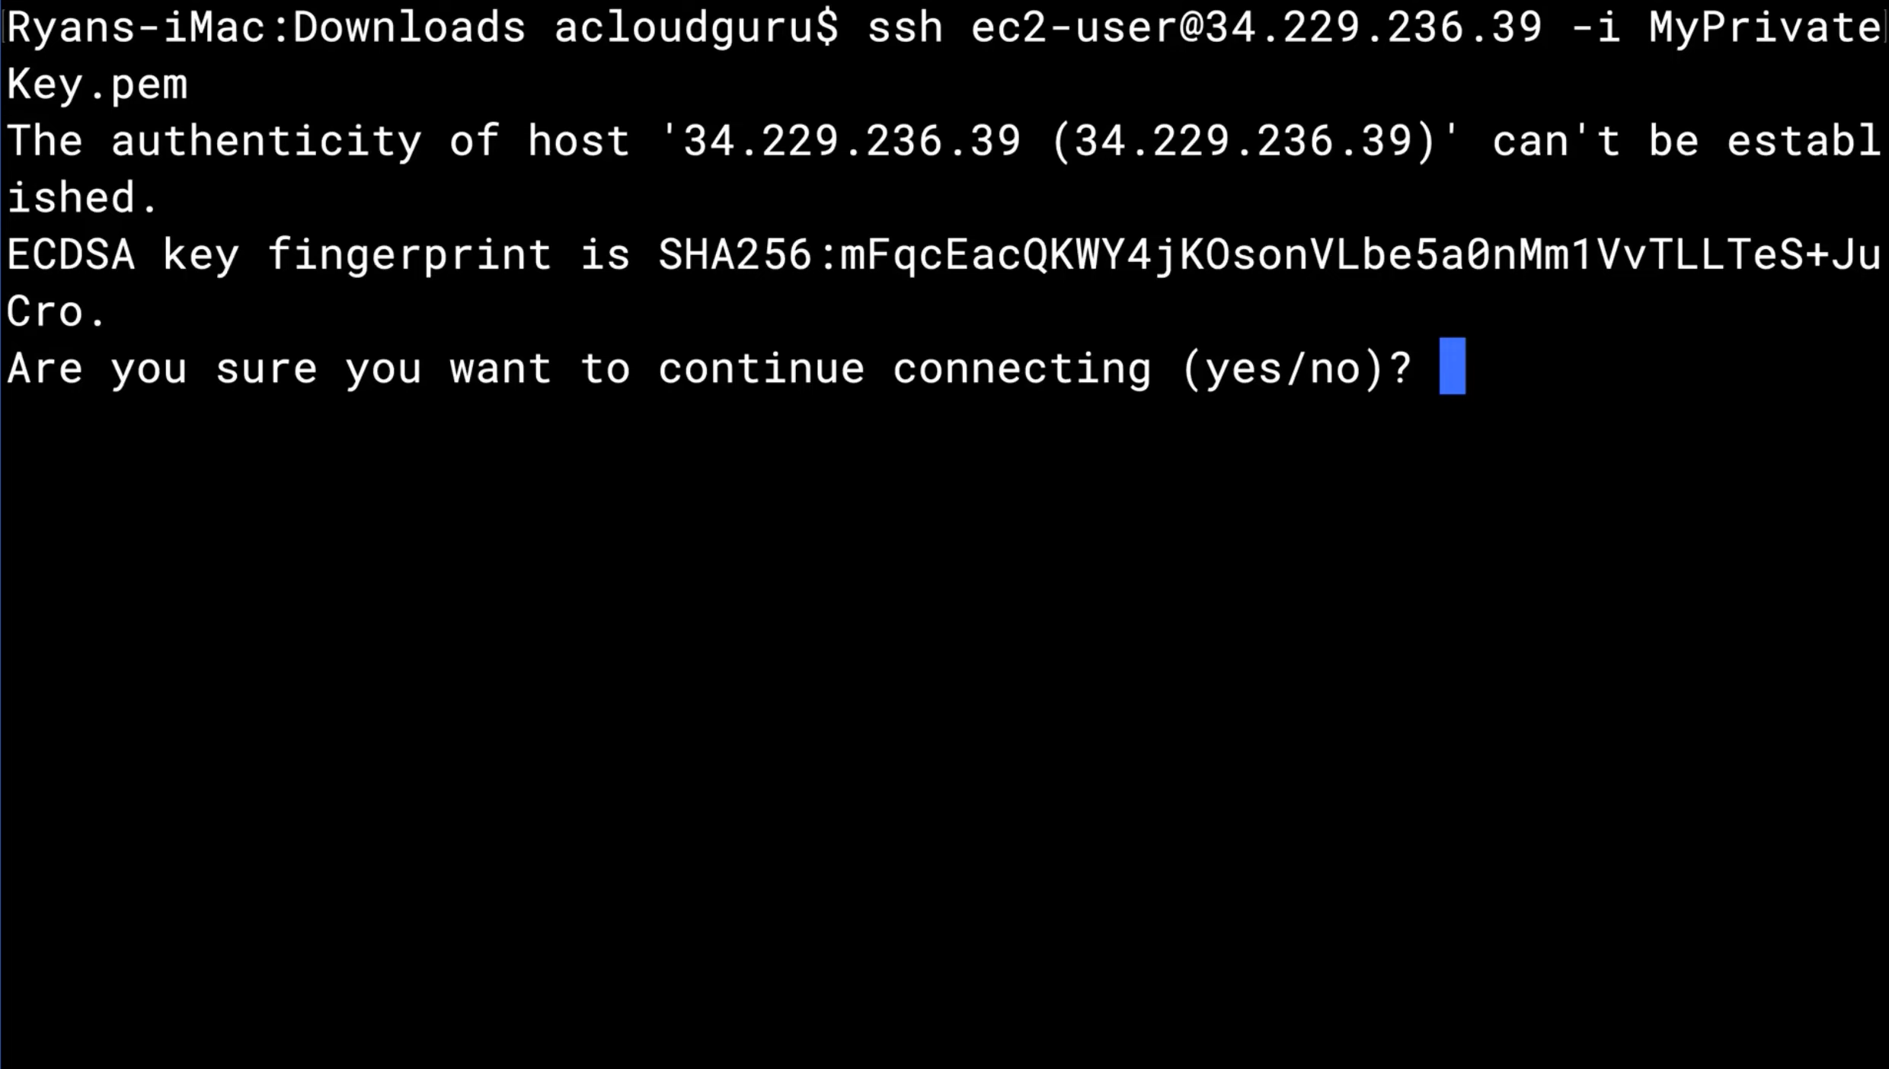
{"action": "type", "text": "yes"}
{"action": "key", "text": "Return"}
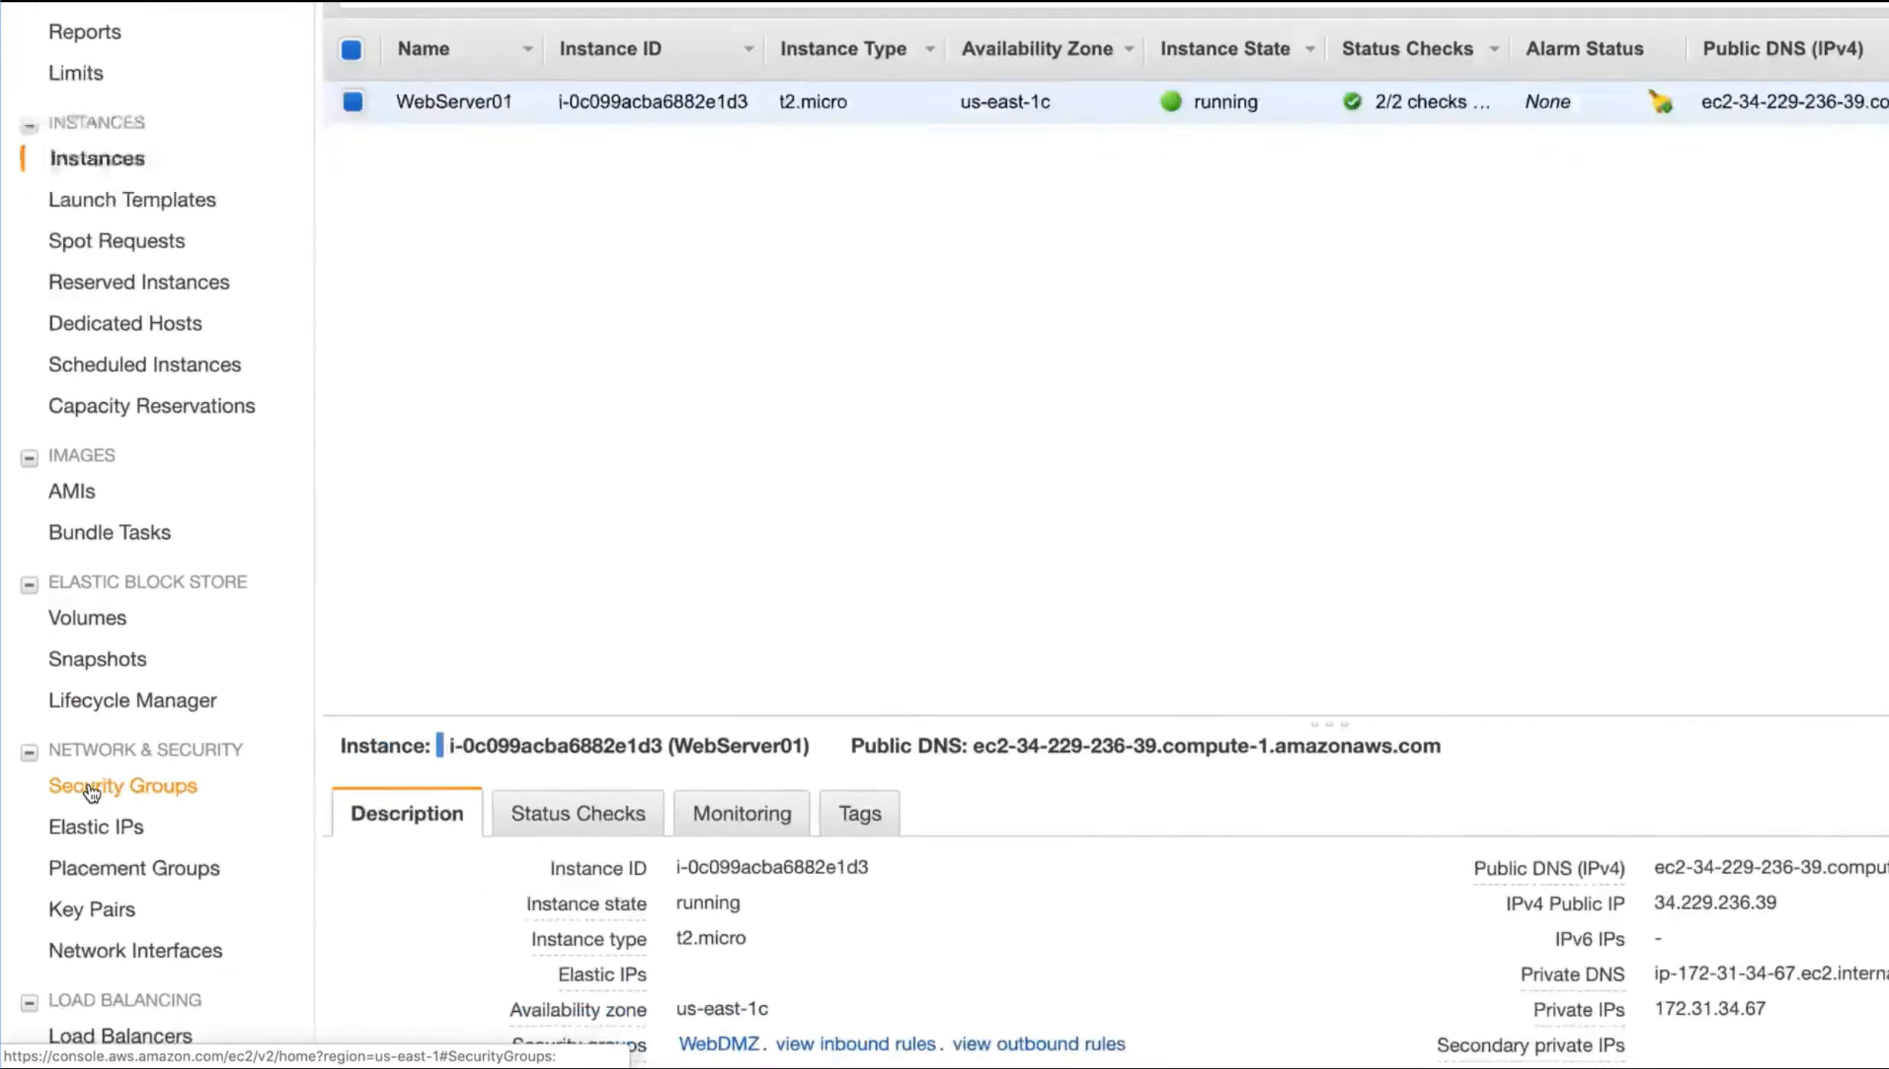
Review the inbound rules of the WebDMZ security group in the EC2 console
{"action": "left_click", "coordinate": [61, 788]}
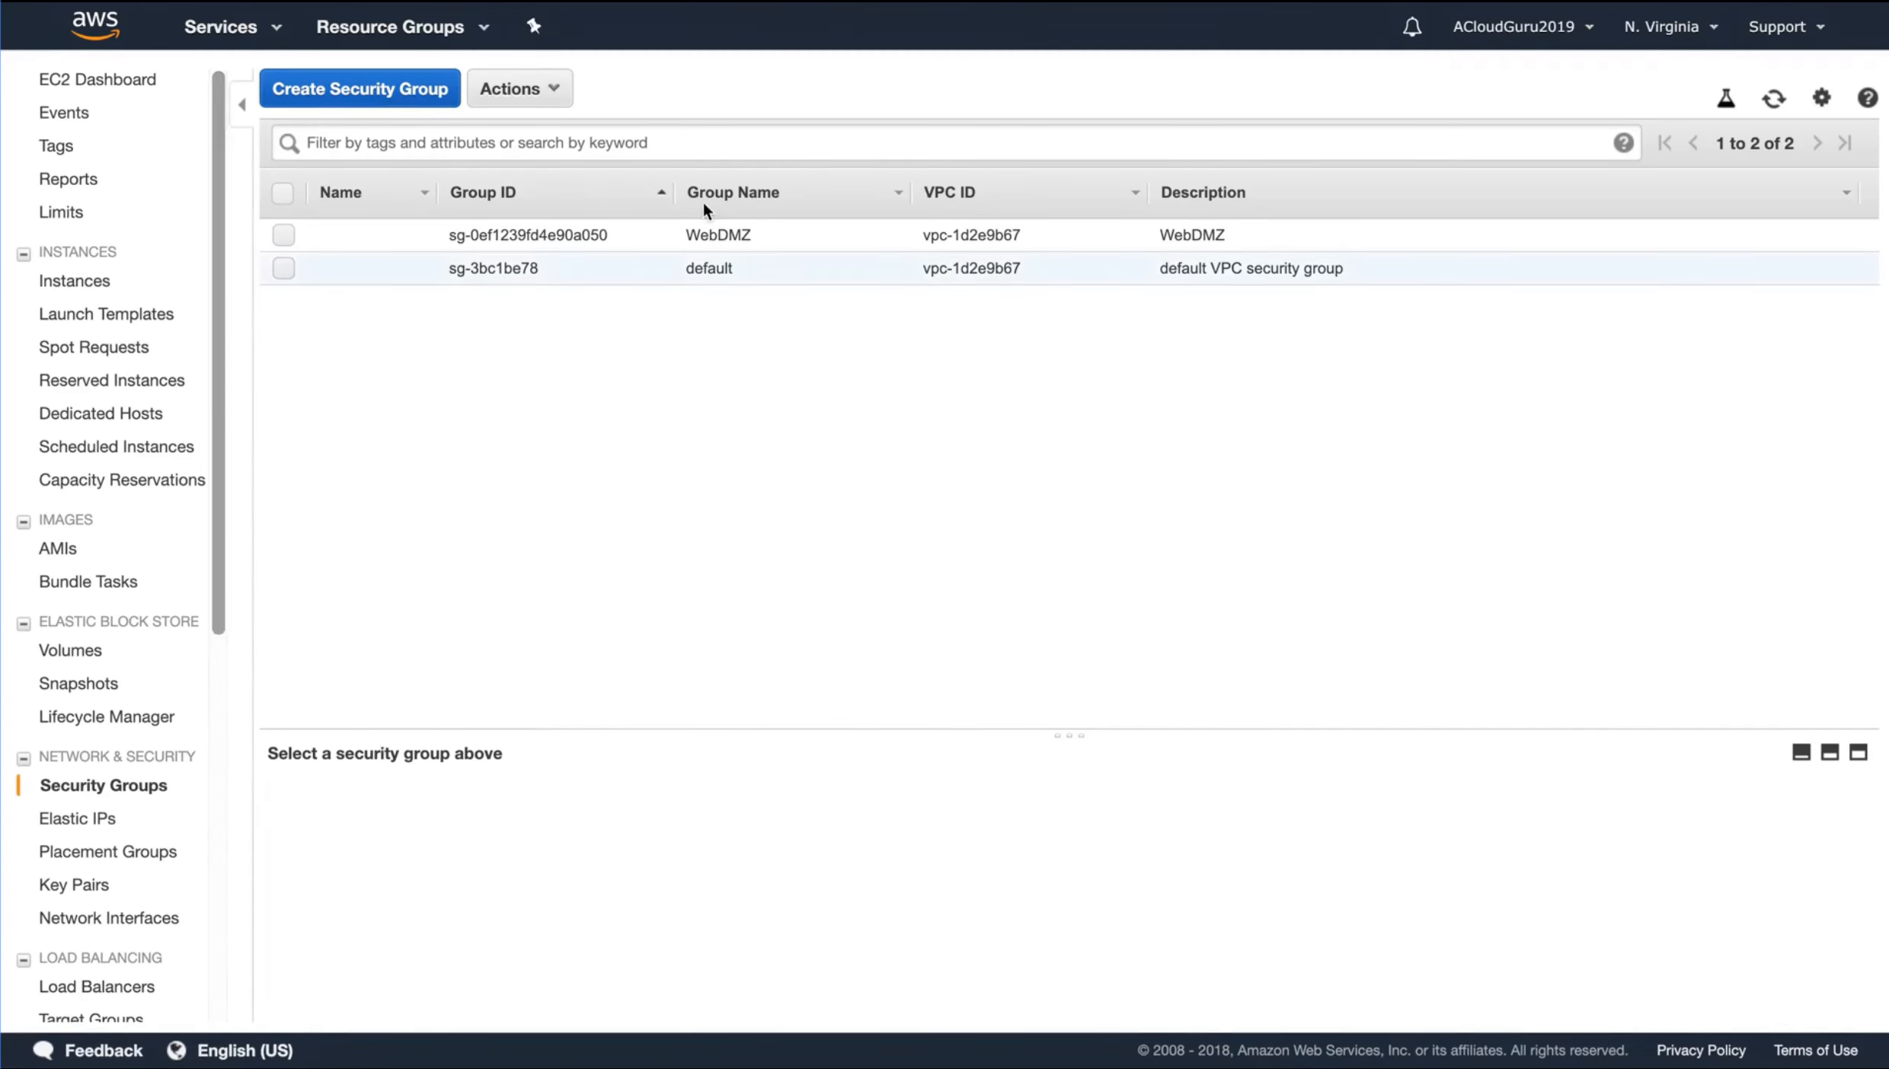
{"action": "left_click", "coordinate": [653, 232]}
{"action": "left_click", "coordinate": [445, 812]}
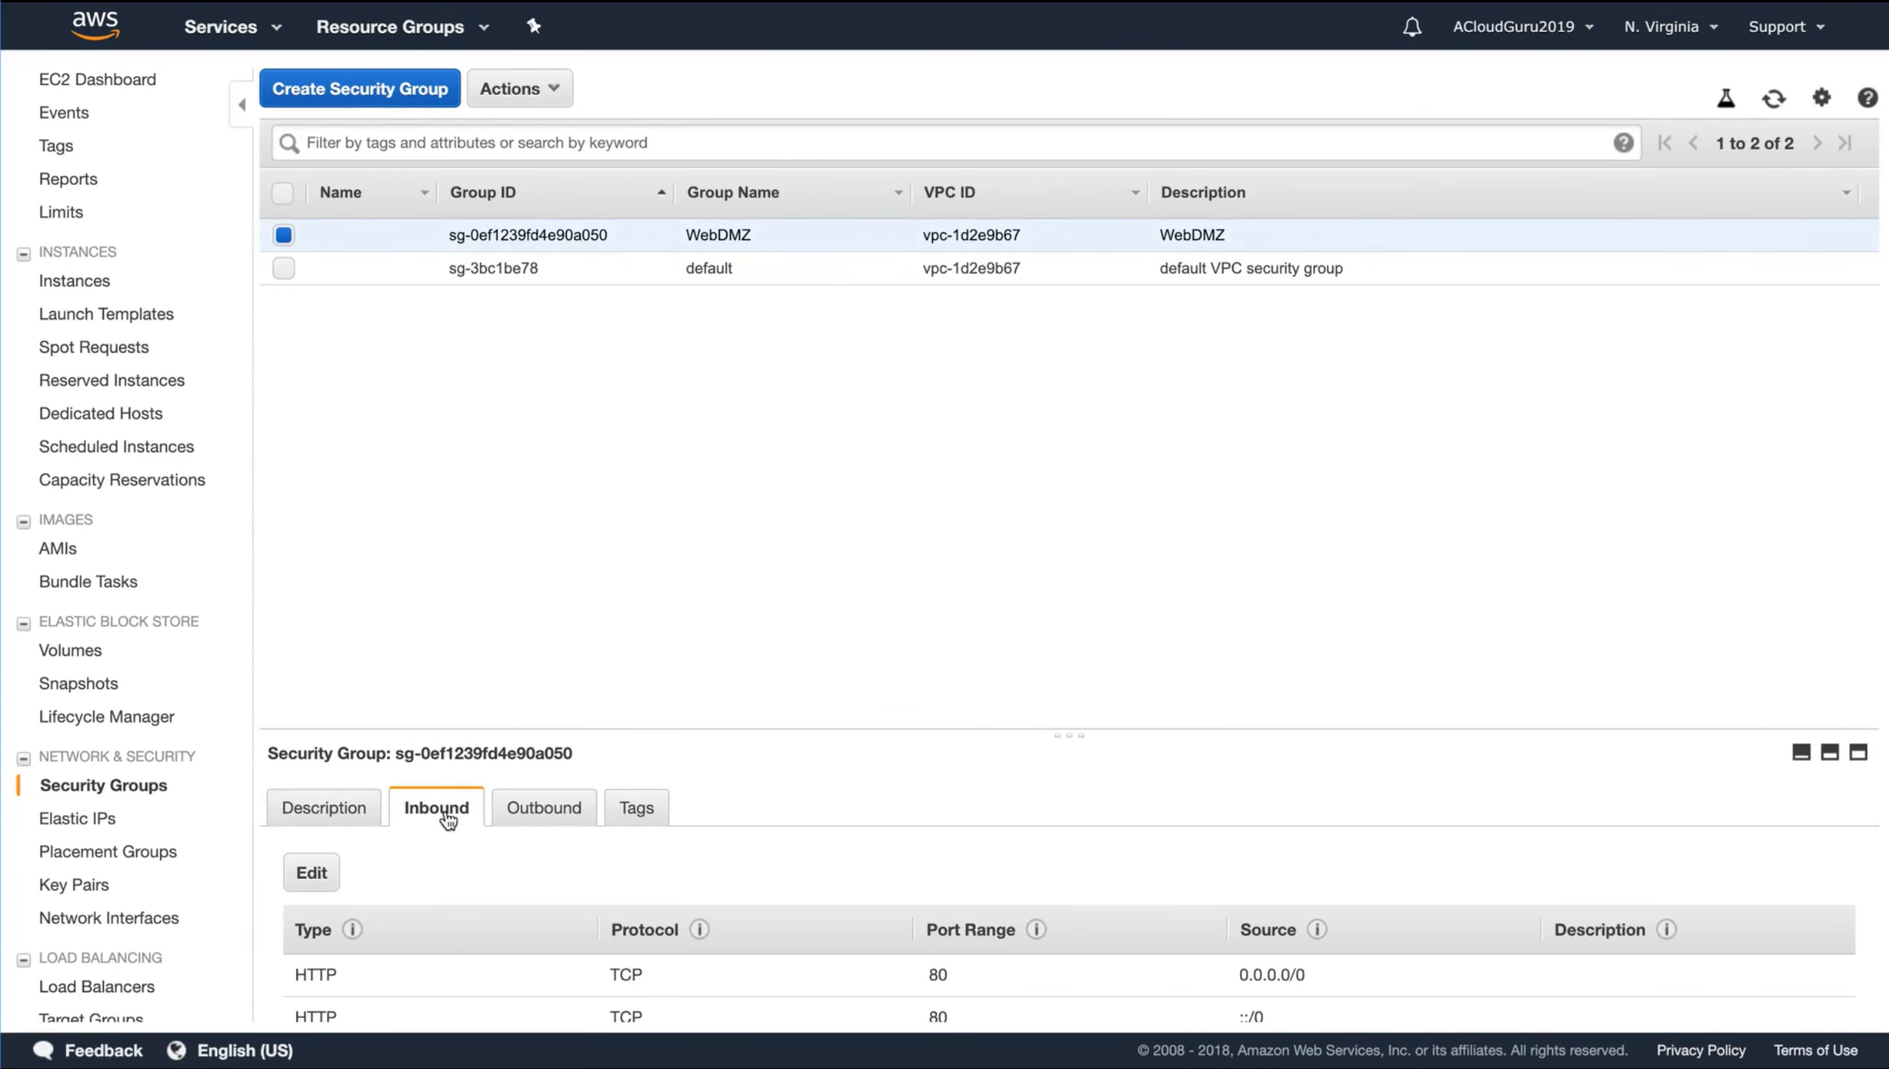
{"action": "scroll", "coordinate": [967, 876], "scroll_direction": "down", "scroll_amount": 2}
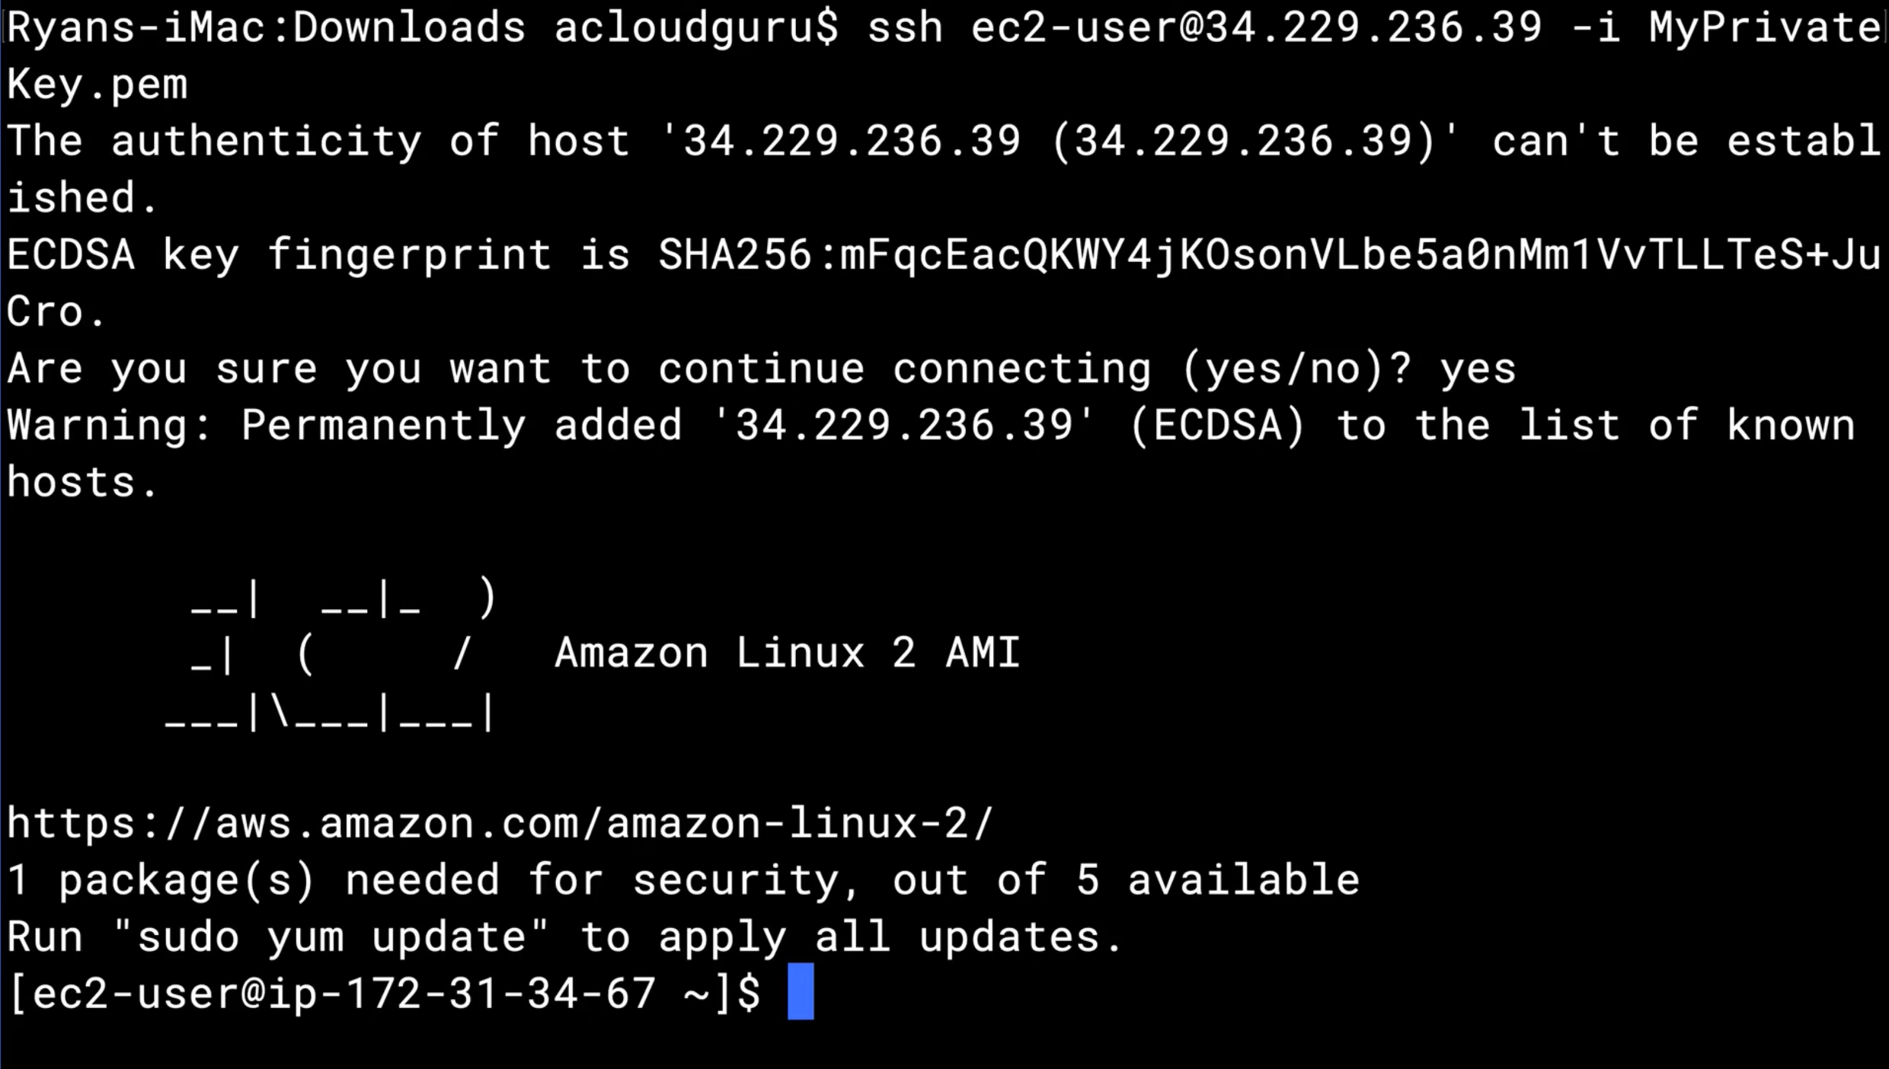
Clear the SSH terminal screen and switch to the root user with sudo su
{"action": "type", "text": "clear"}
{"action": "key", "text": "Return"}
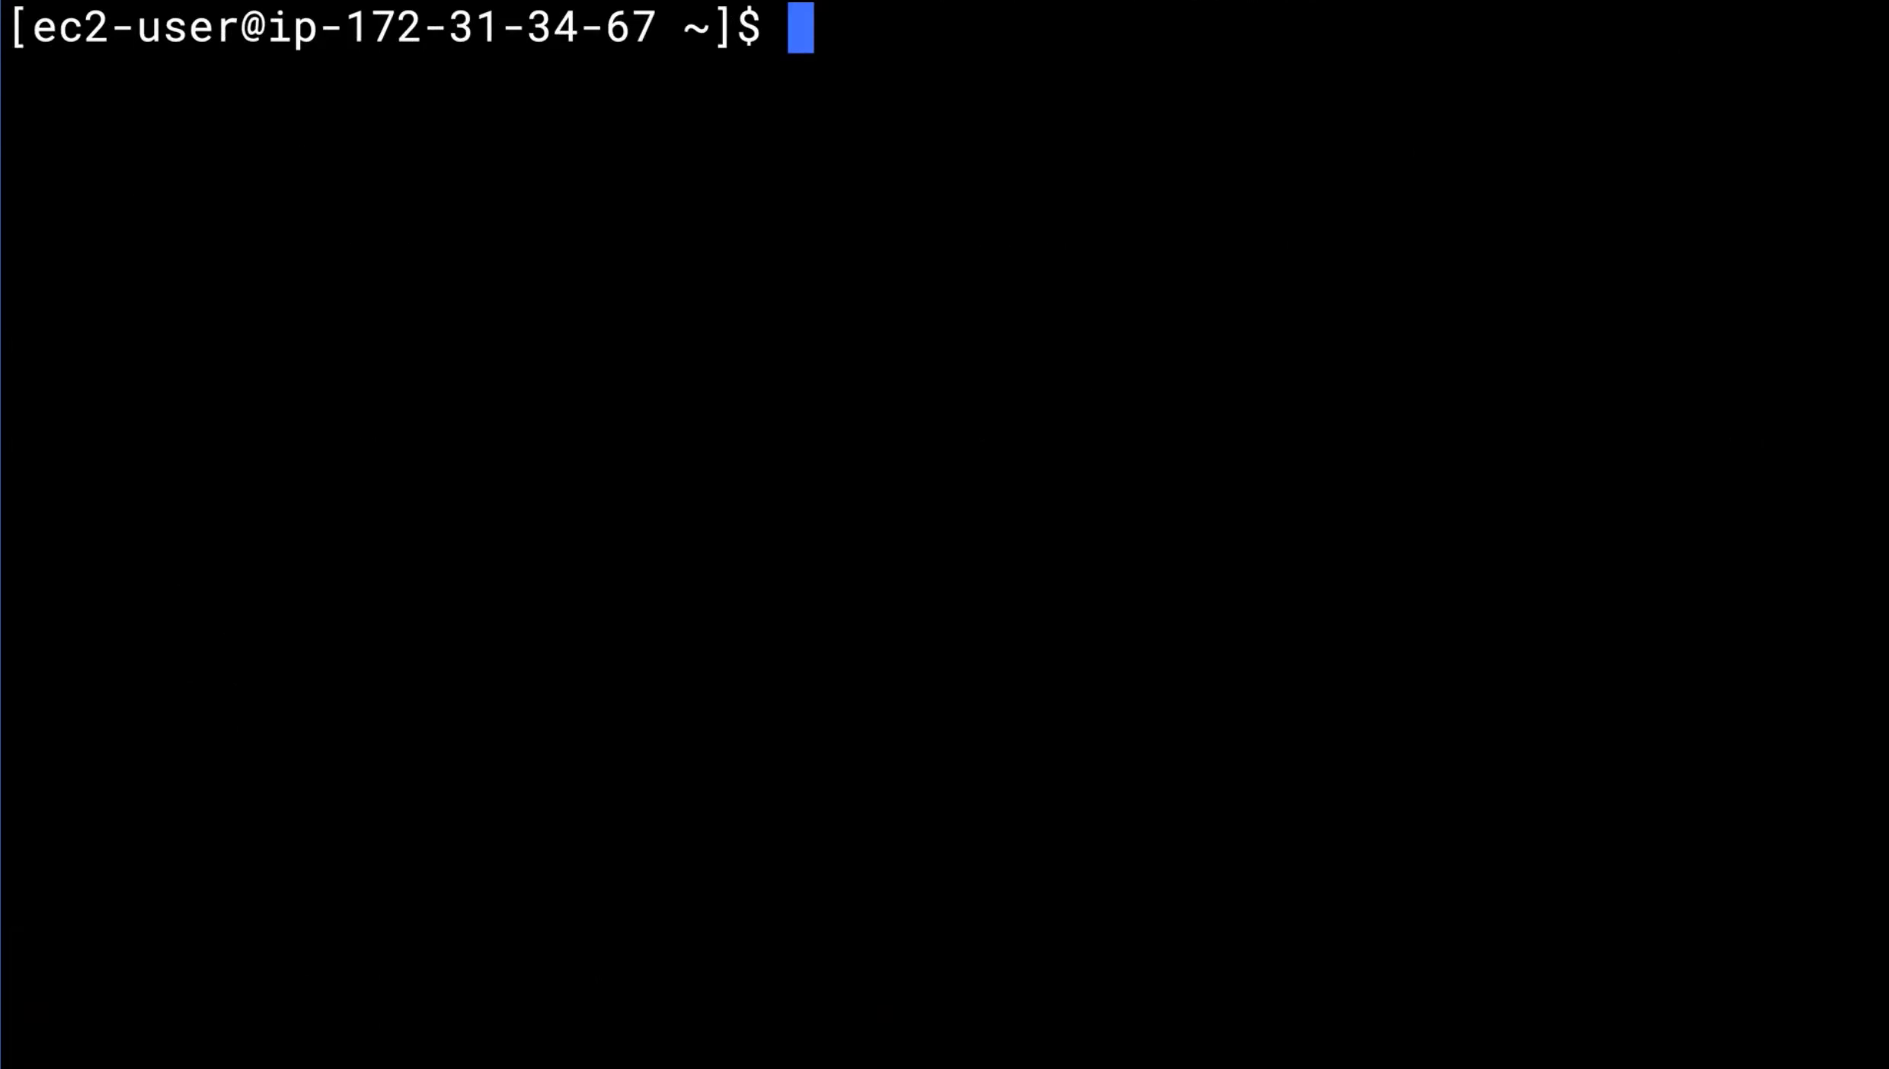
{"action": "type", "text": "sudo su"}
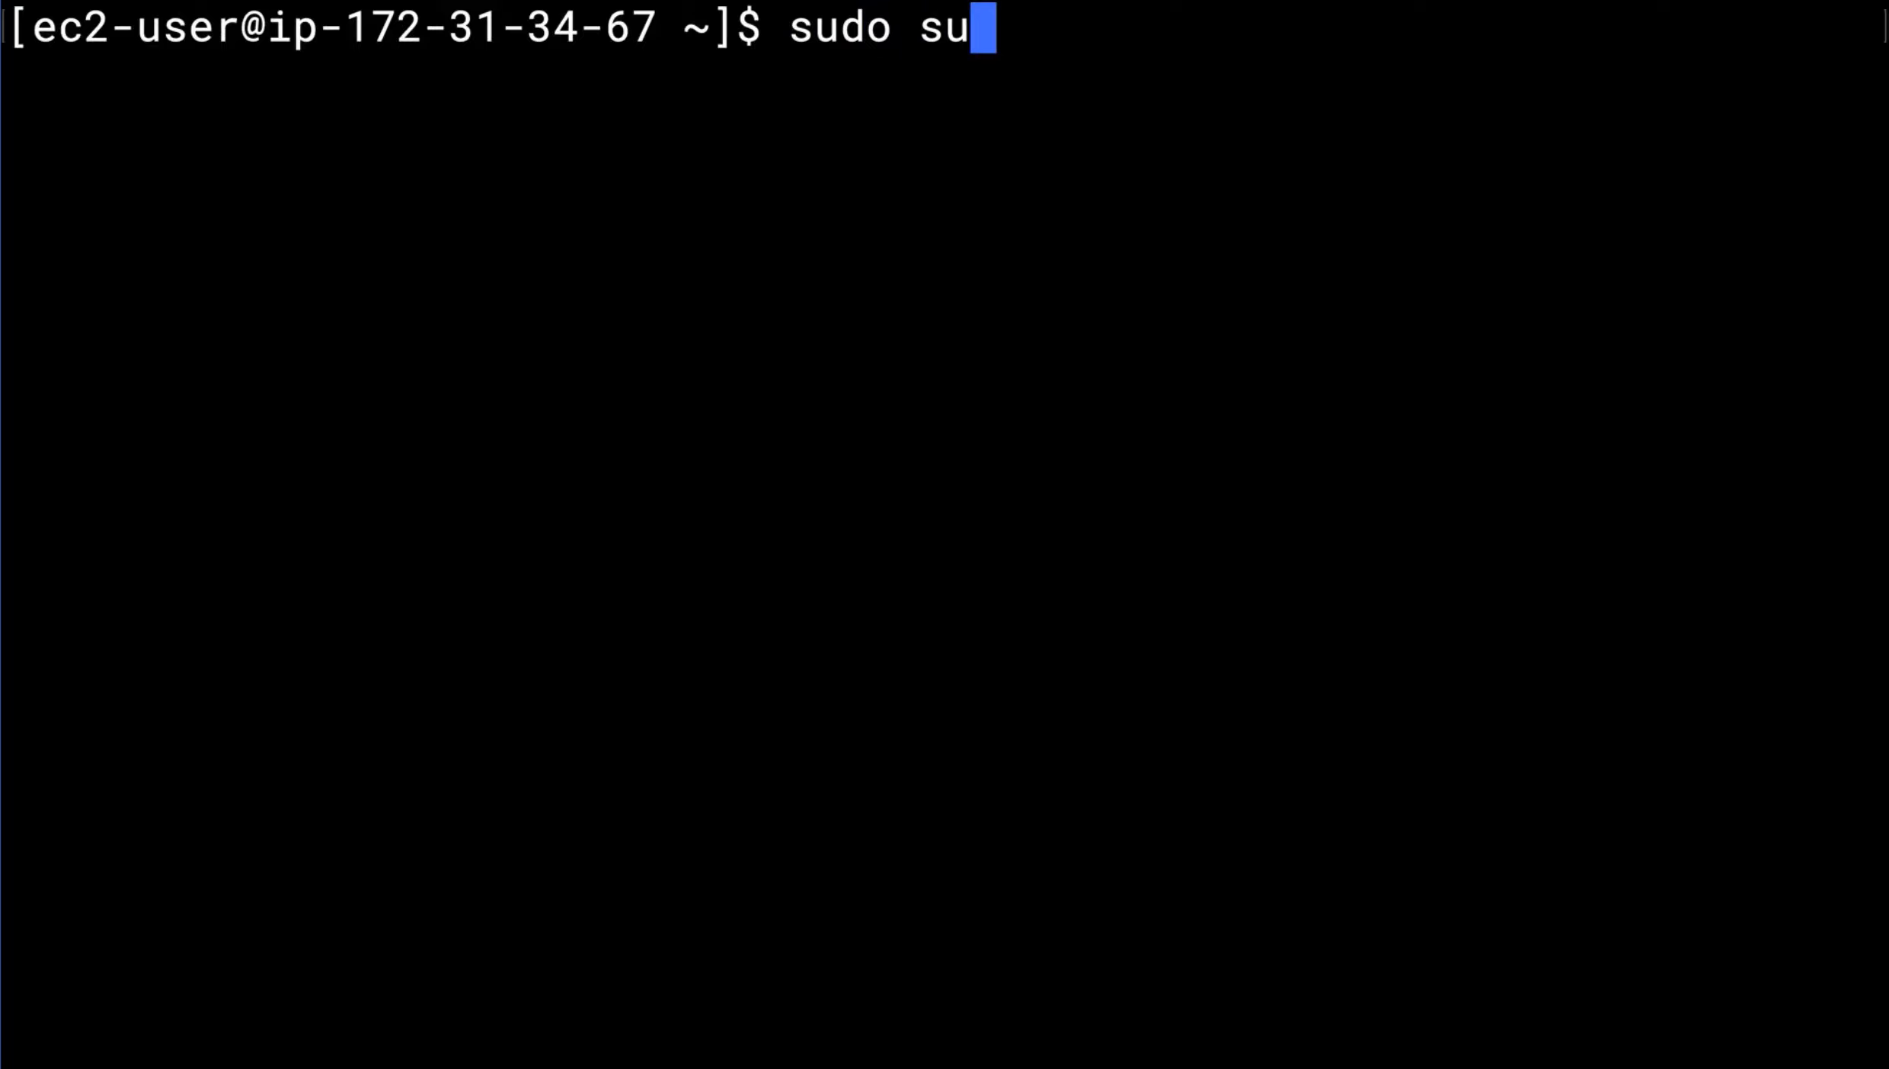
{"action": "key", "text": "Return"}
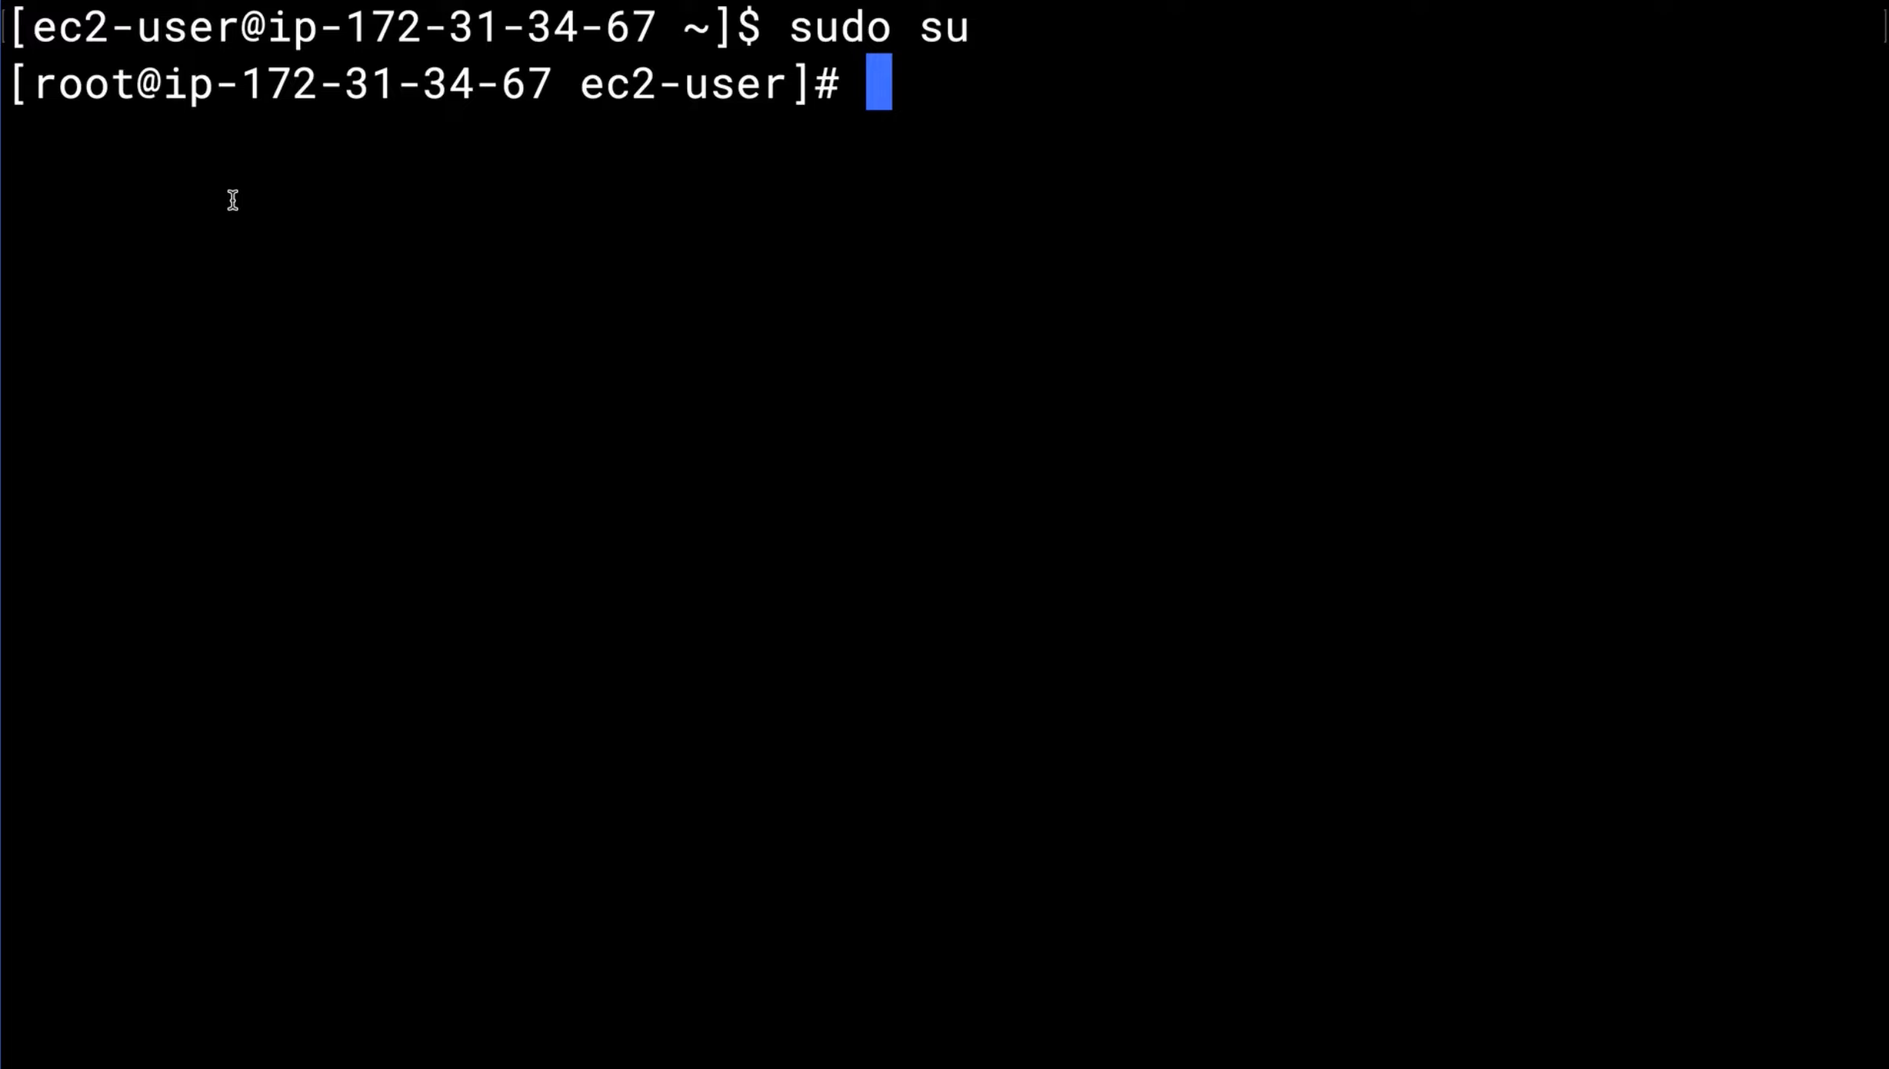
Update all packages on the instance with yum update -y
{"action": "type", "text": "yum up"}
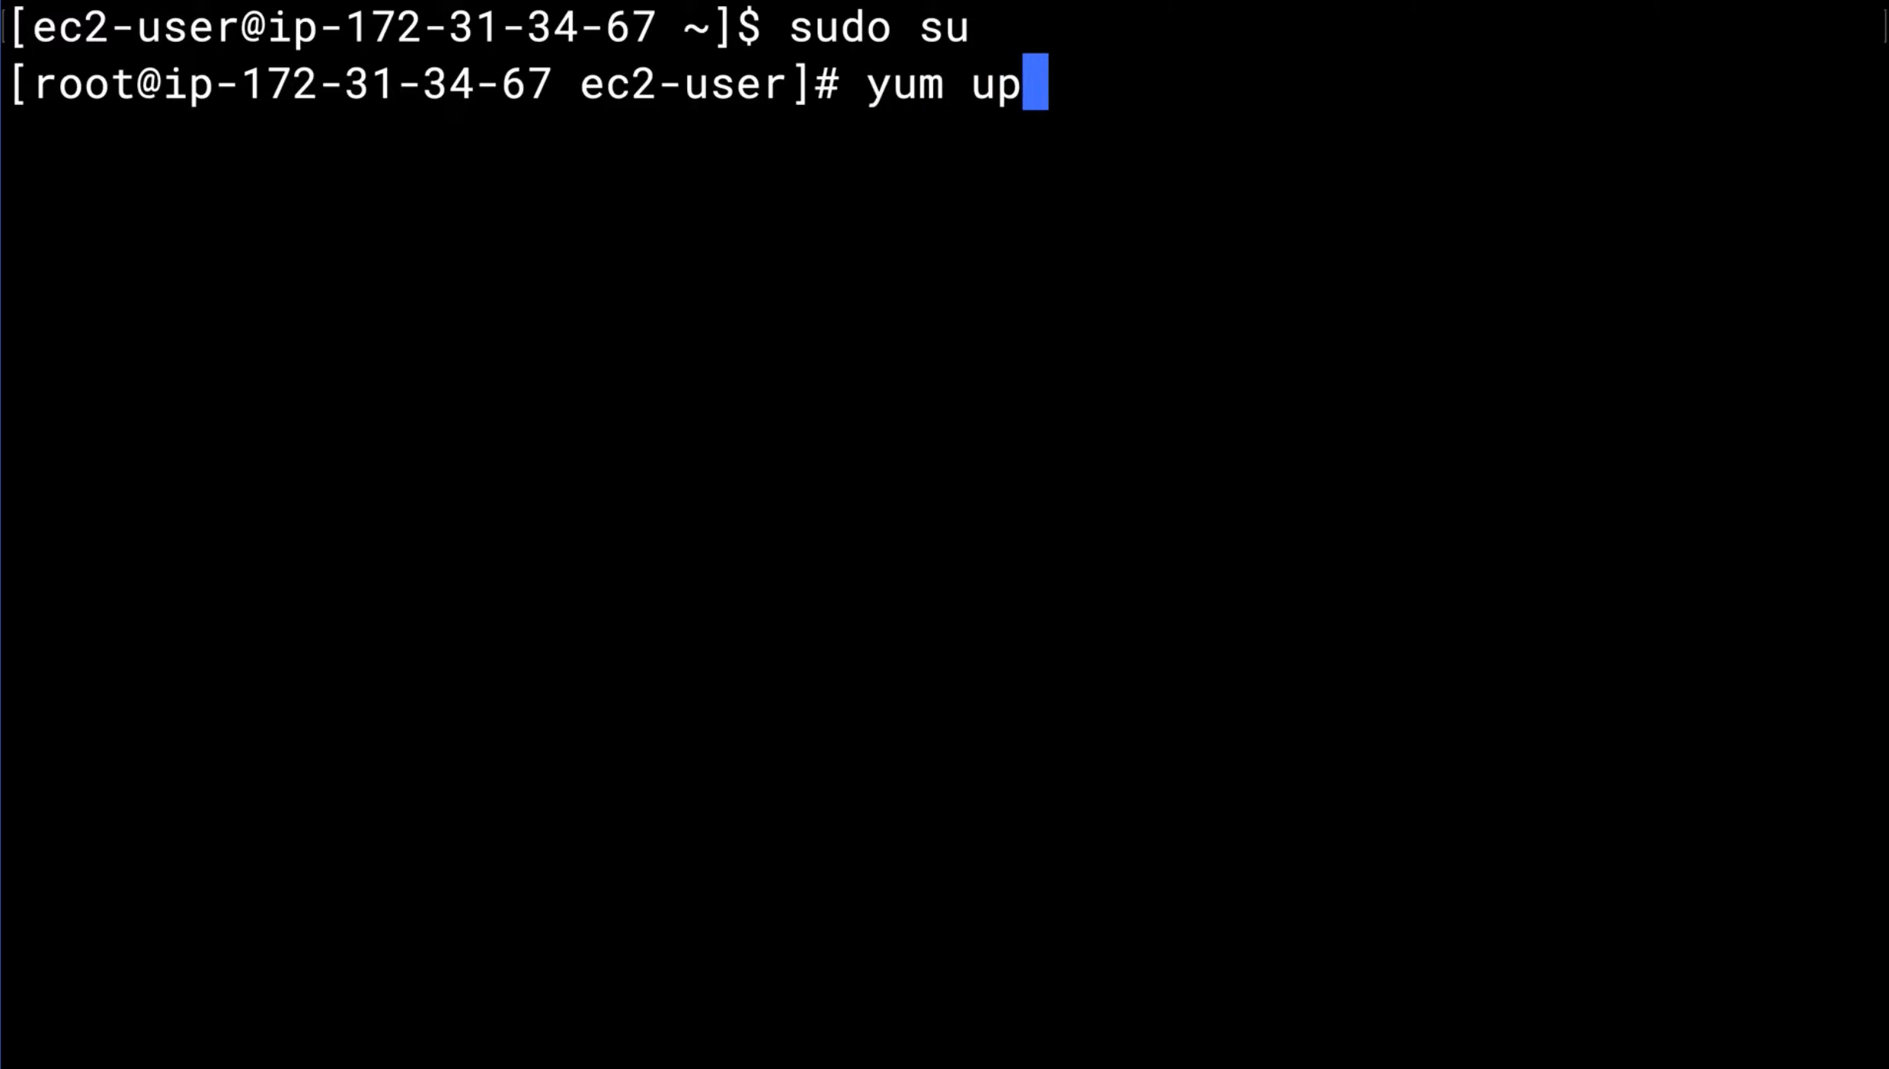
{"action": "type", "text": "date -y"}
{"action": "key", "text": "Return"}
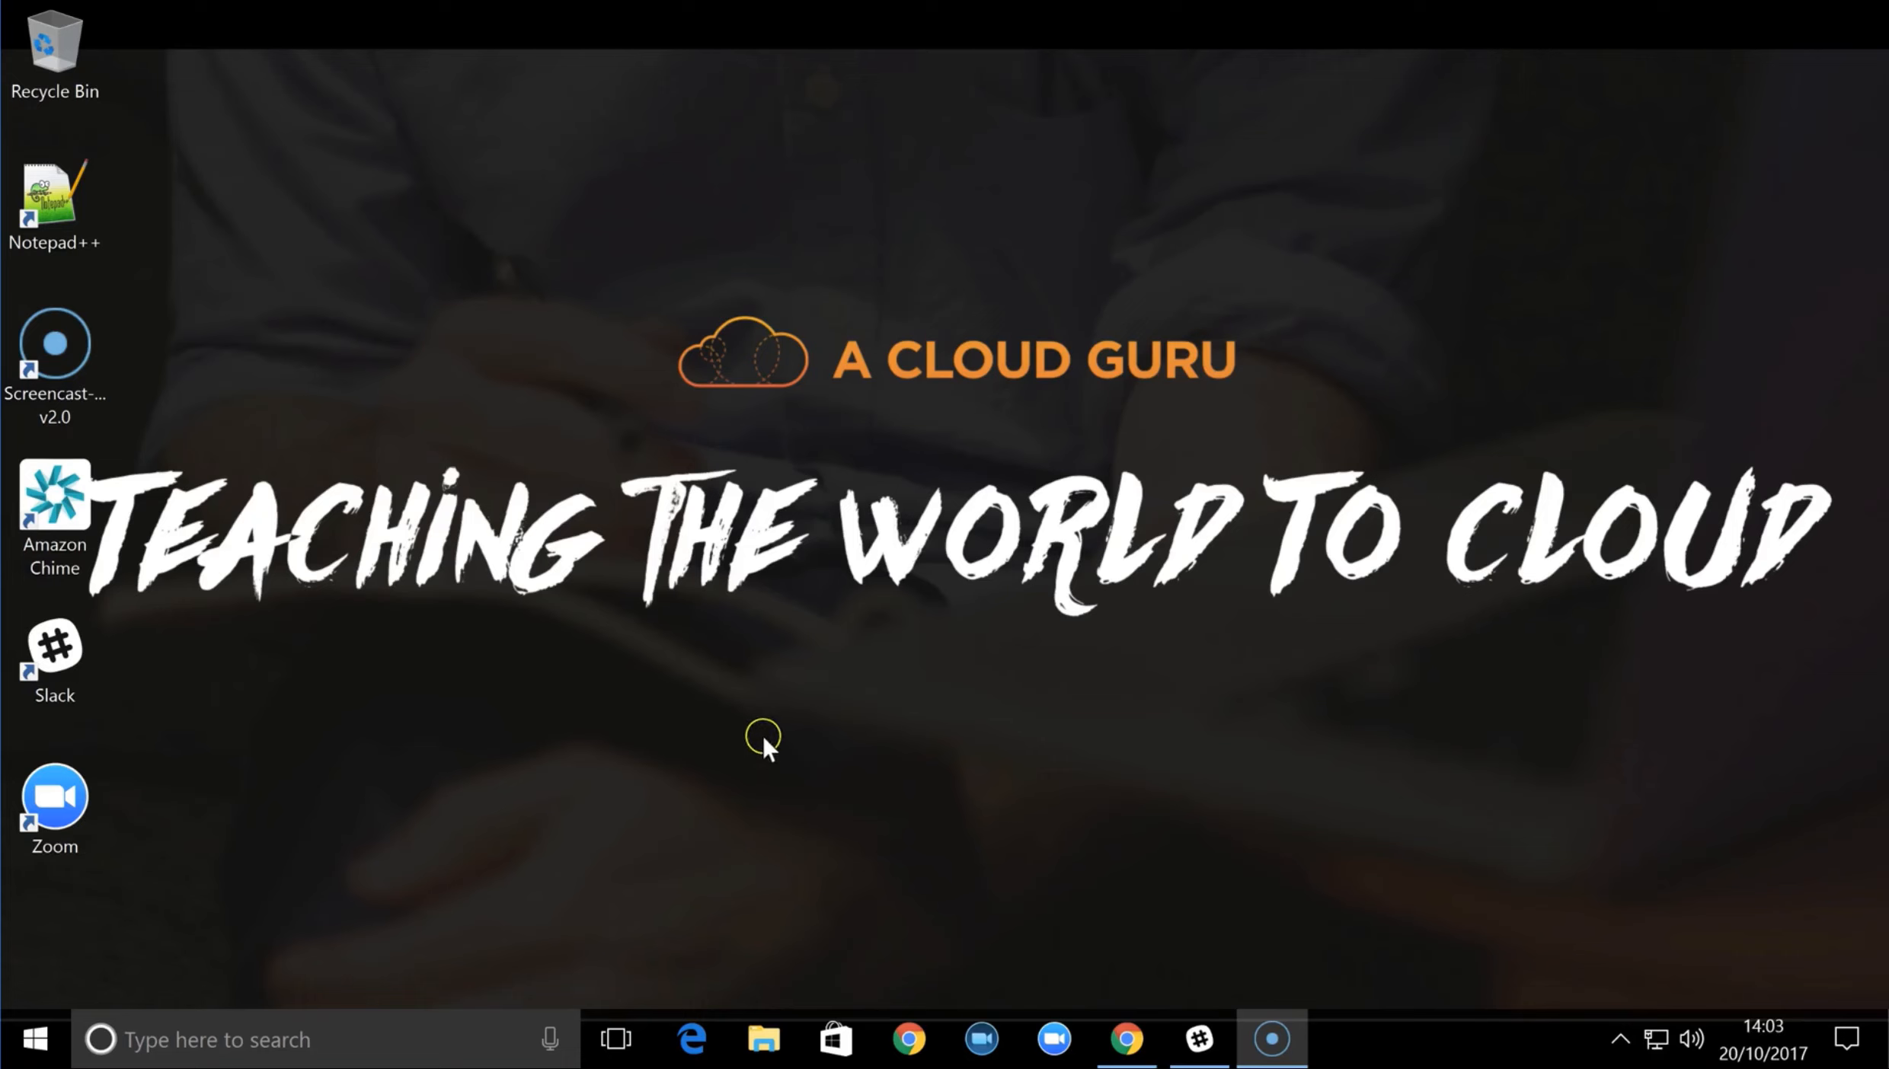
On the Windows machine, launch PuTTYgen from the PuTTY (64-bit) program folder
{"action": "left_click", "coordinate": [34, 1040]}
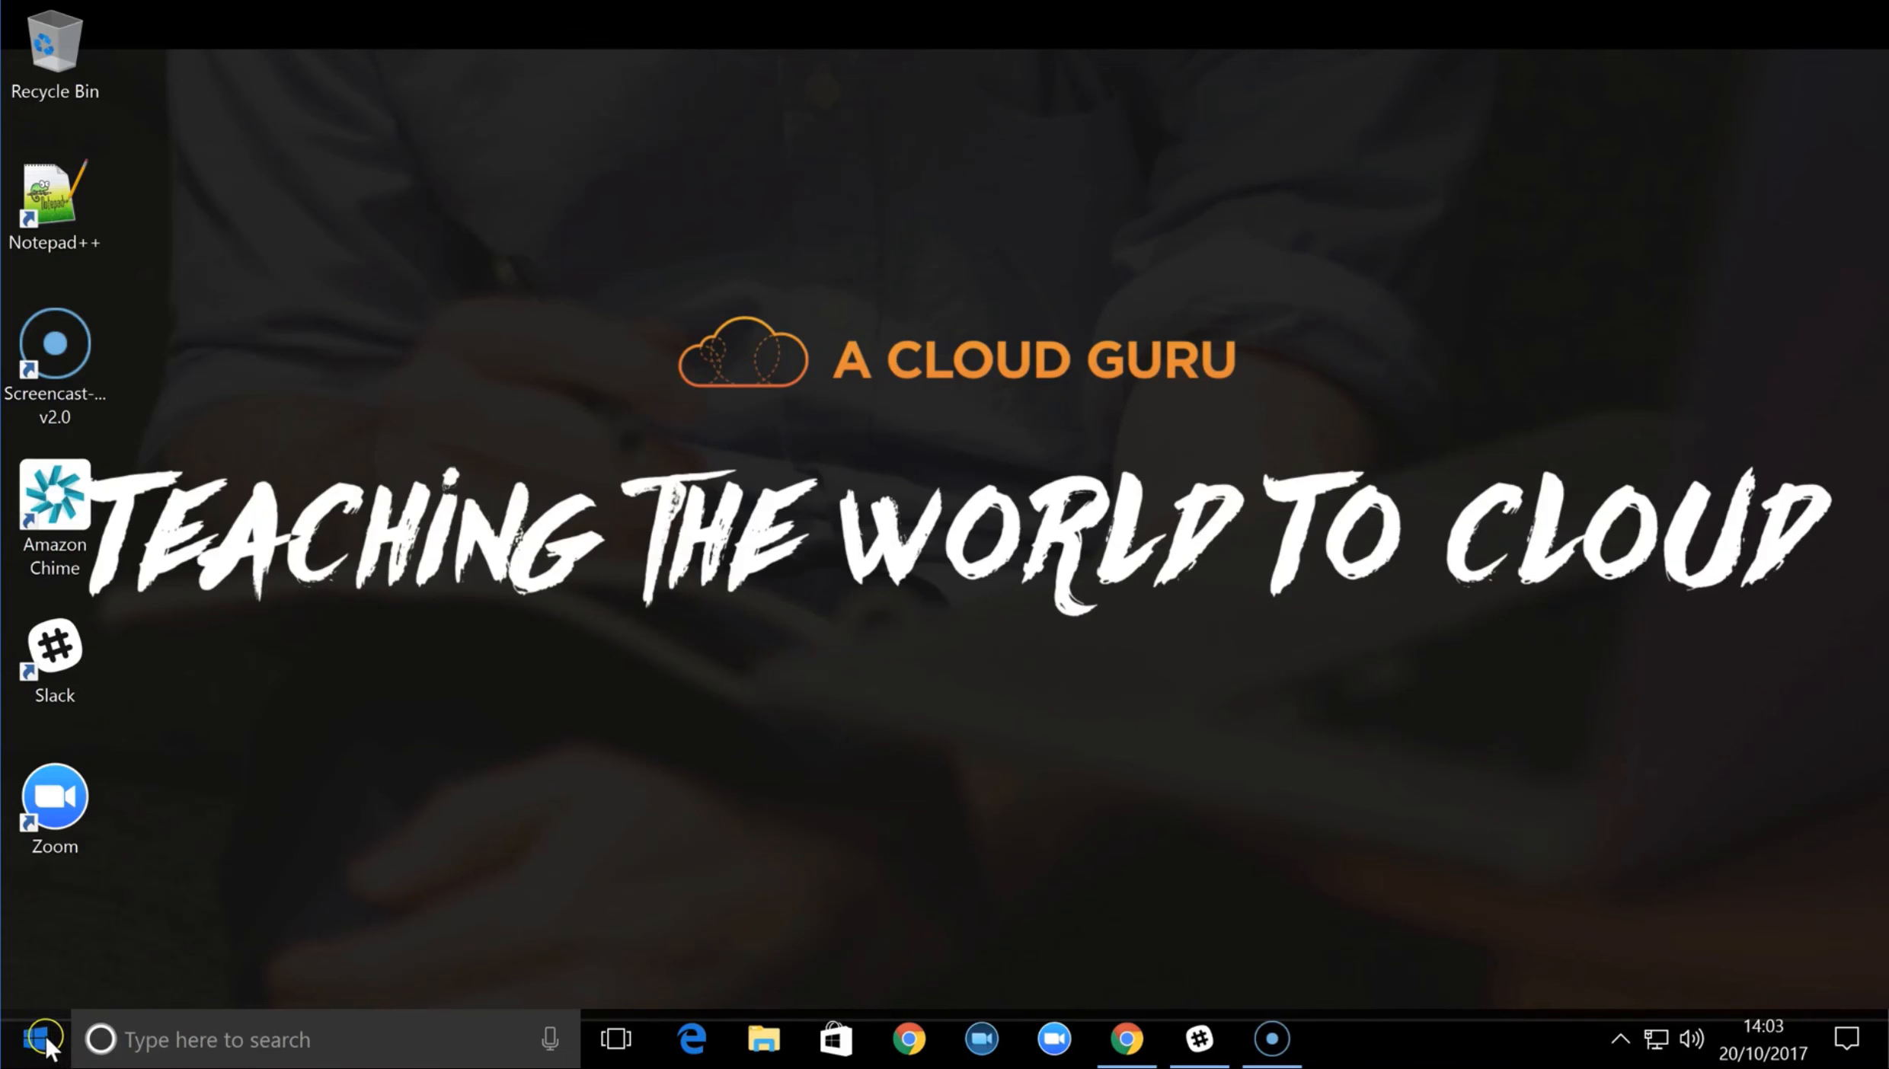
{"action": "left_click", "coordinate": [42, 1037]}
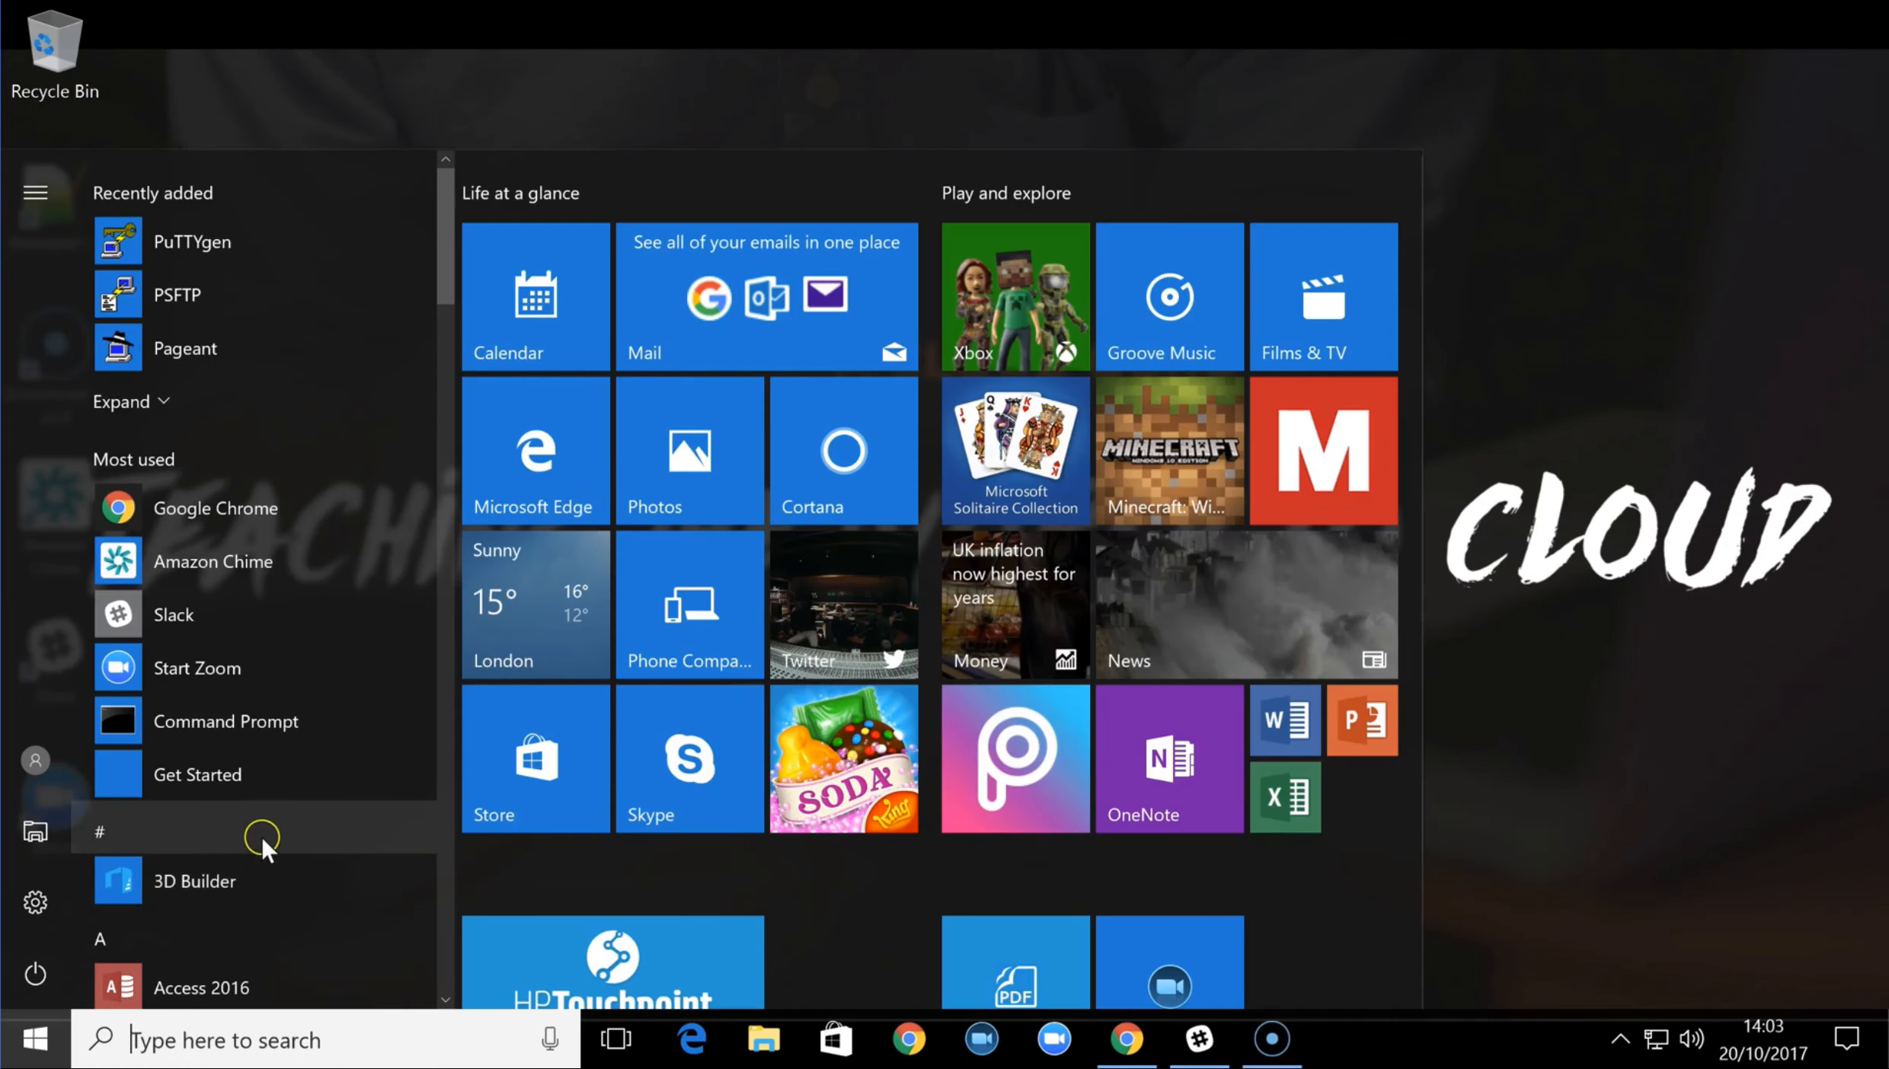
{"action": "scroll", "coordinate": [266, 798], "scroll_direction": "down", "scroll_amount": 10}
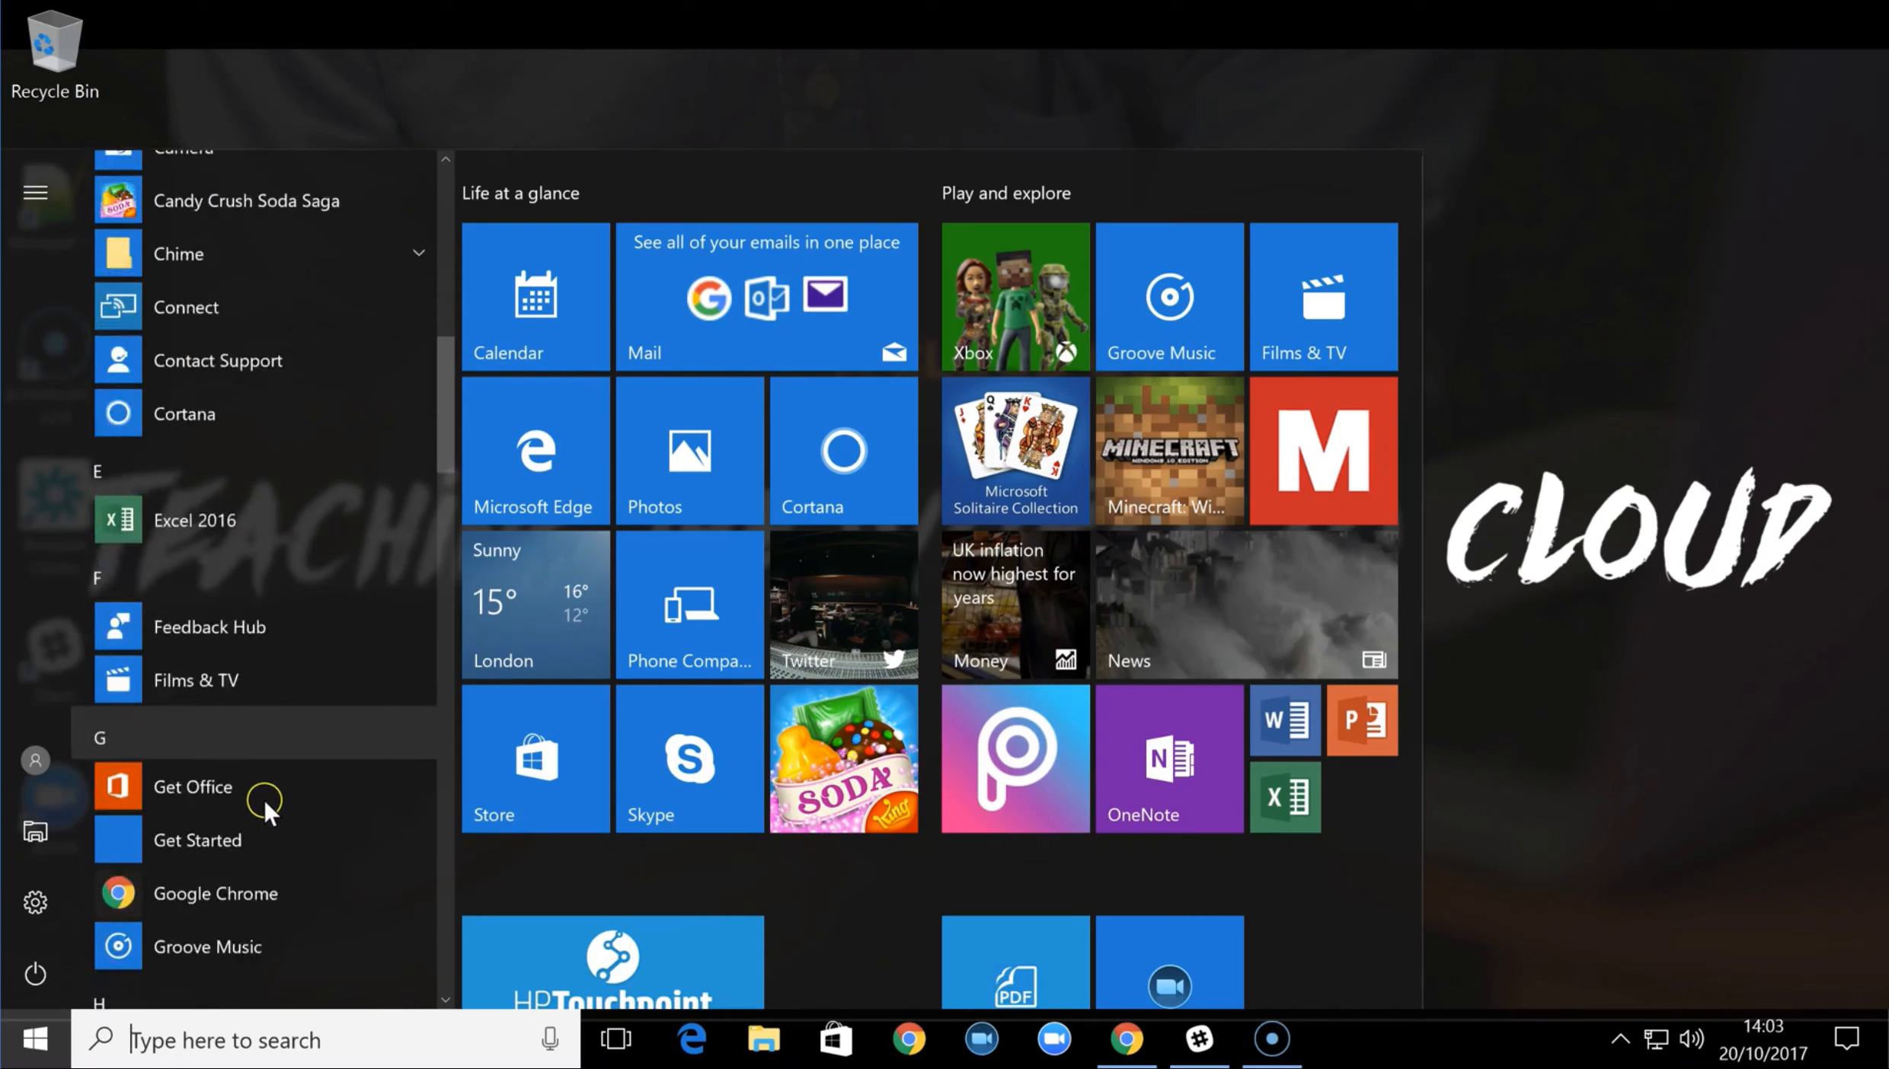
{"action": "scroll", "coordinate": [259, 800], "scroll_direction": "down", "scroll_amount": 10}
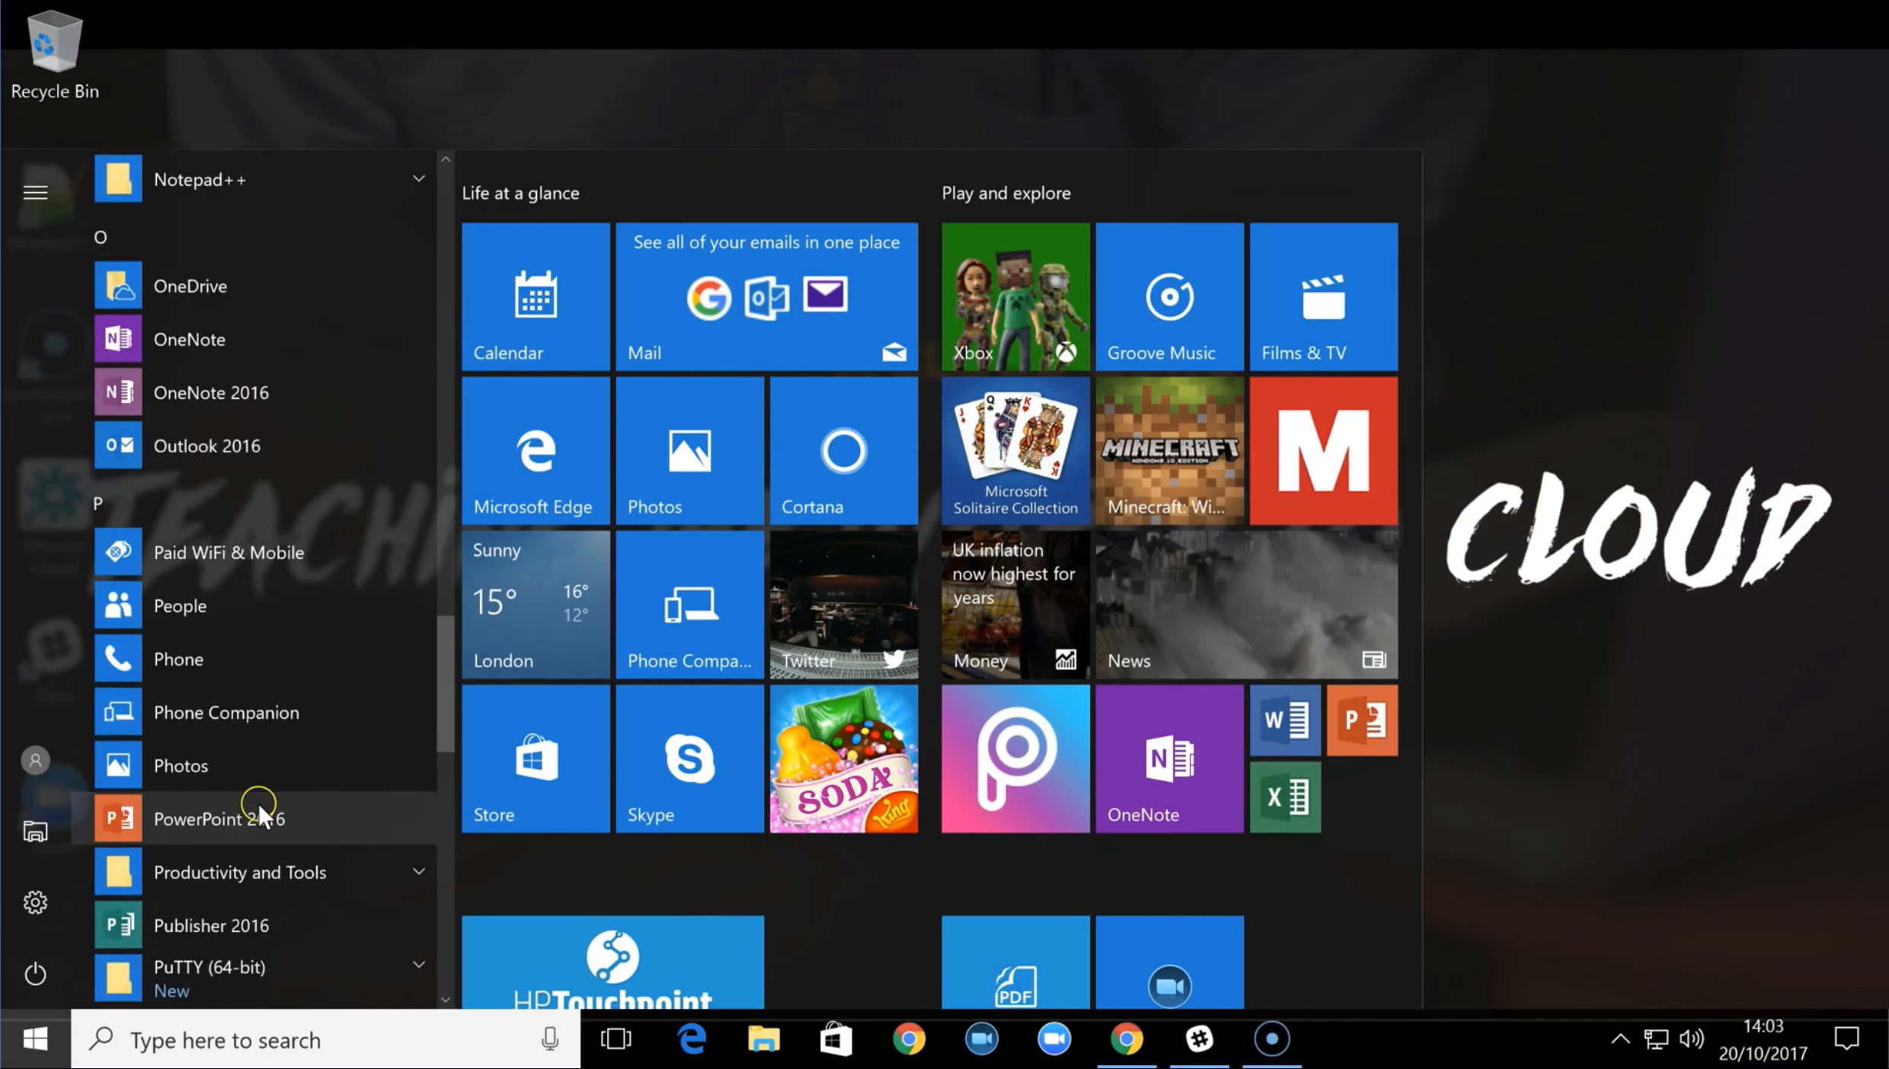
{"action": "left_click", "coordinate": [245, 719]}
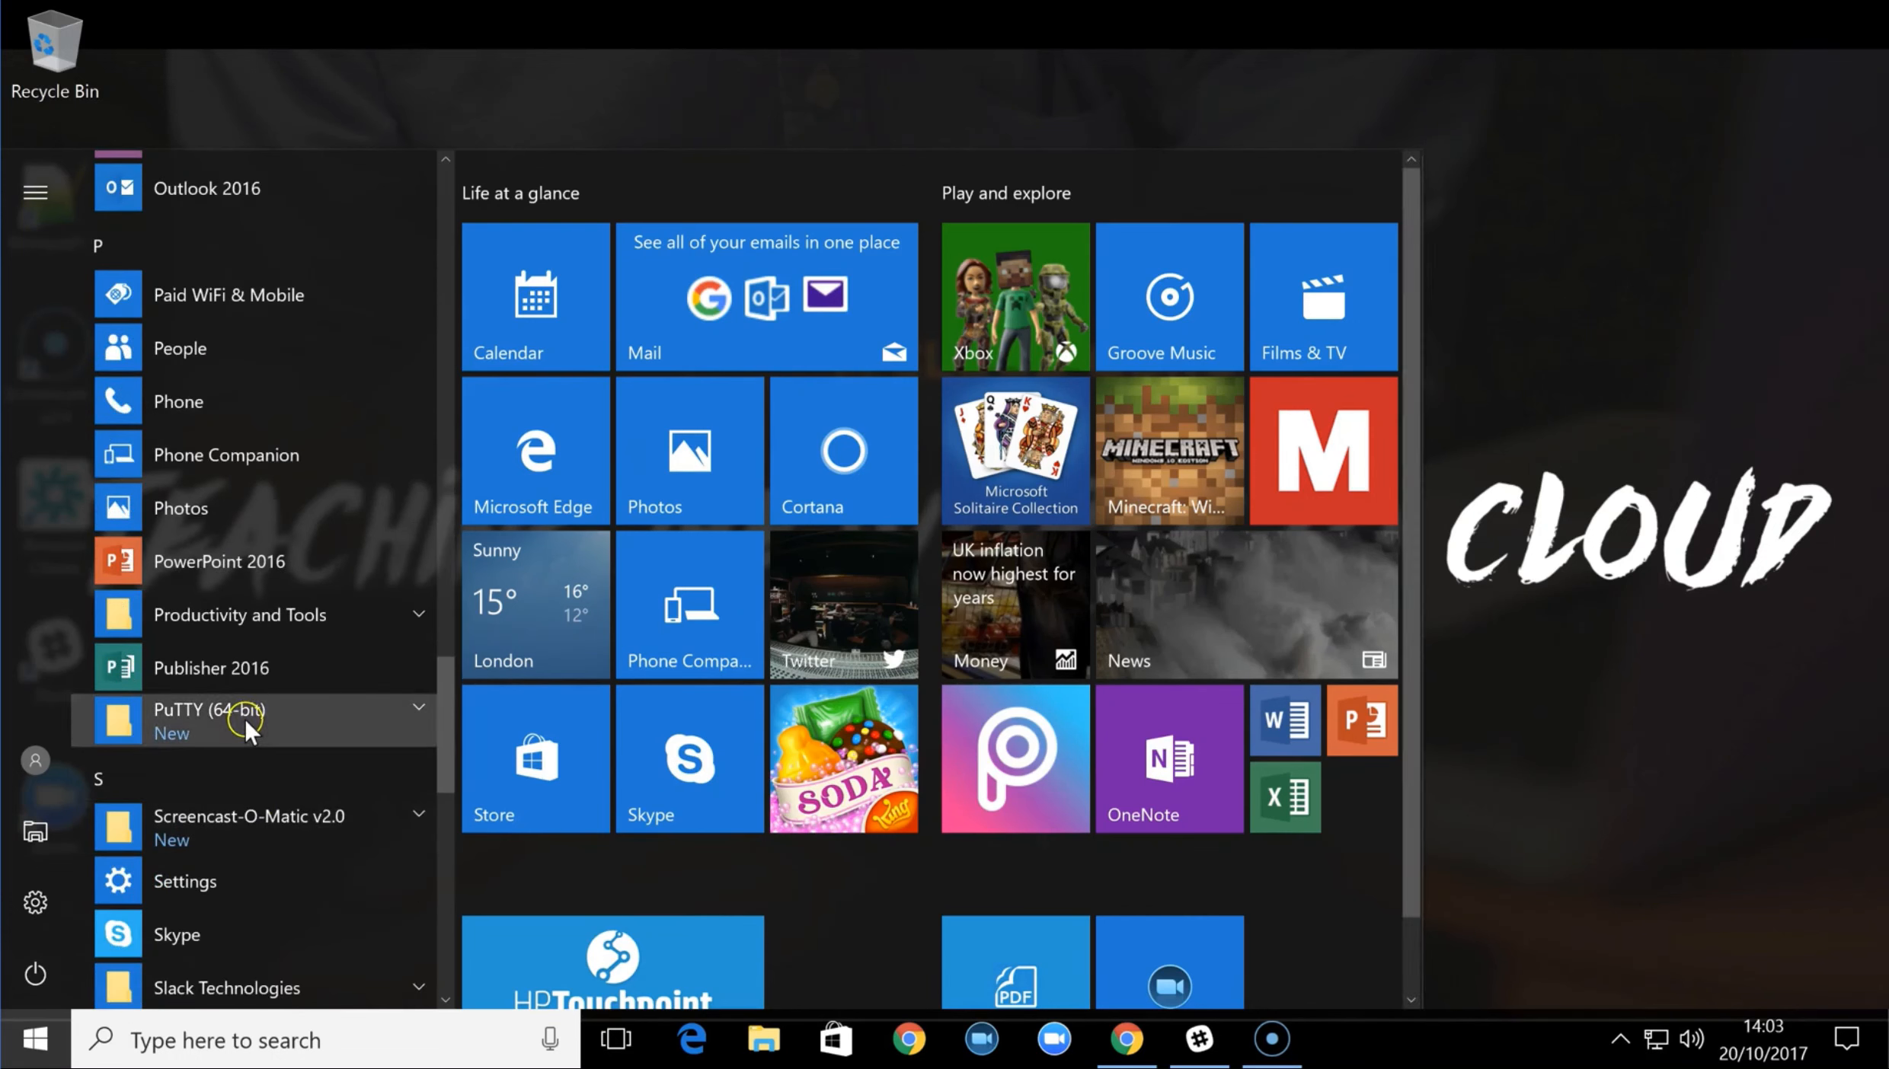
{"action": "scroll", "coordinate": [248, 747], "scroll_direction": "down", "scroll_amount": 3}
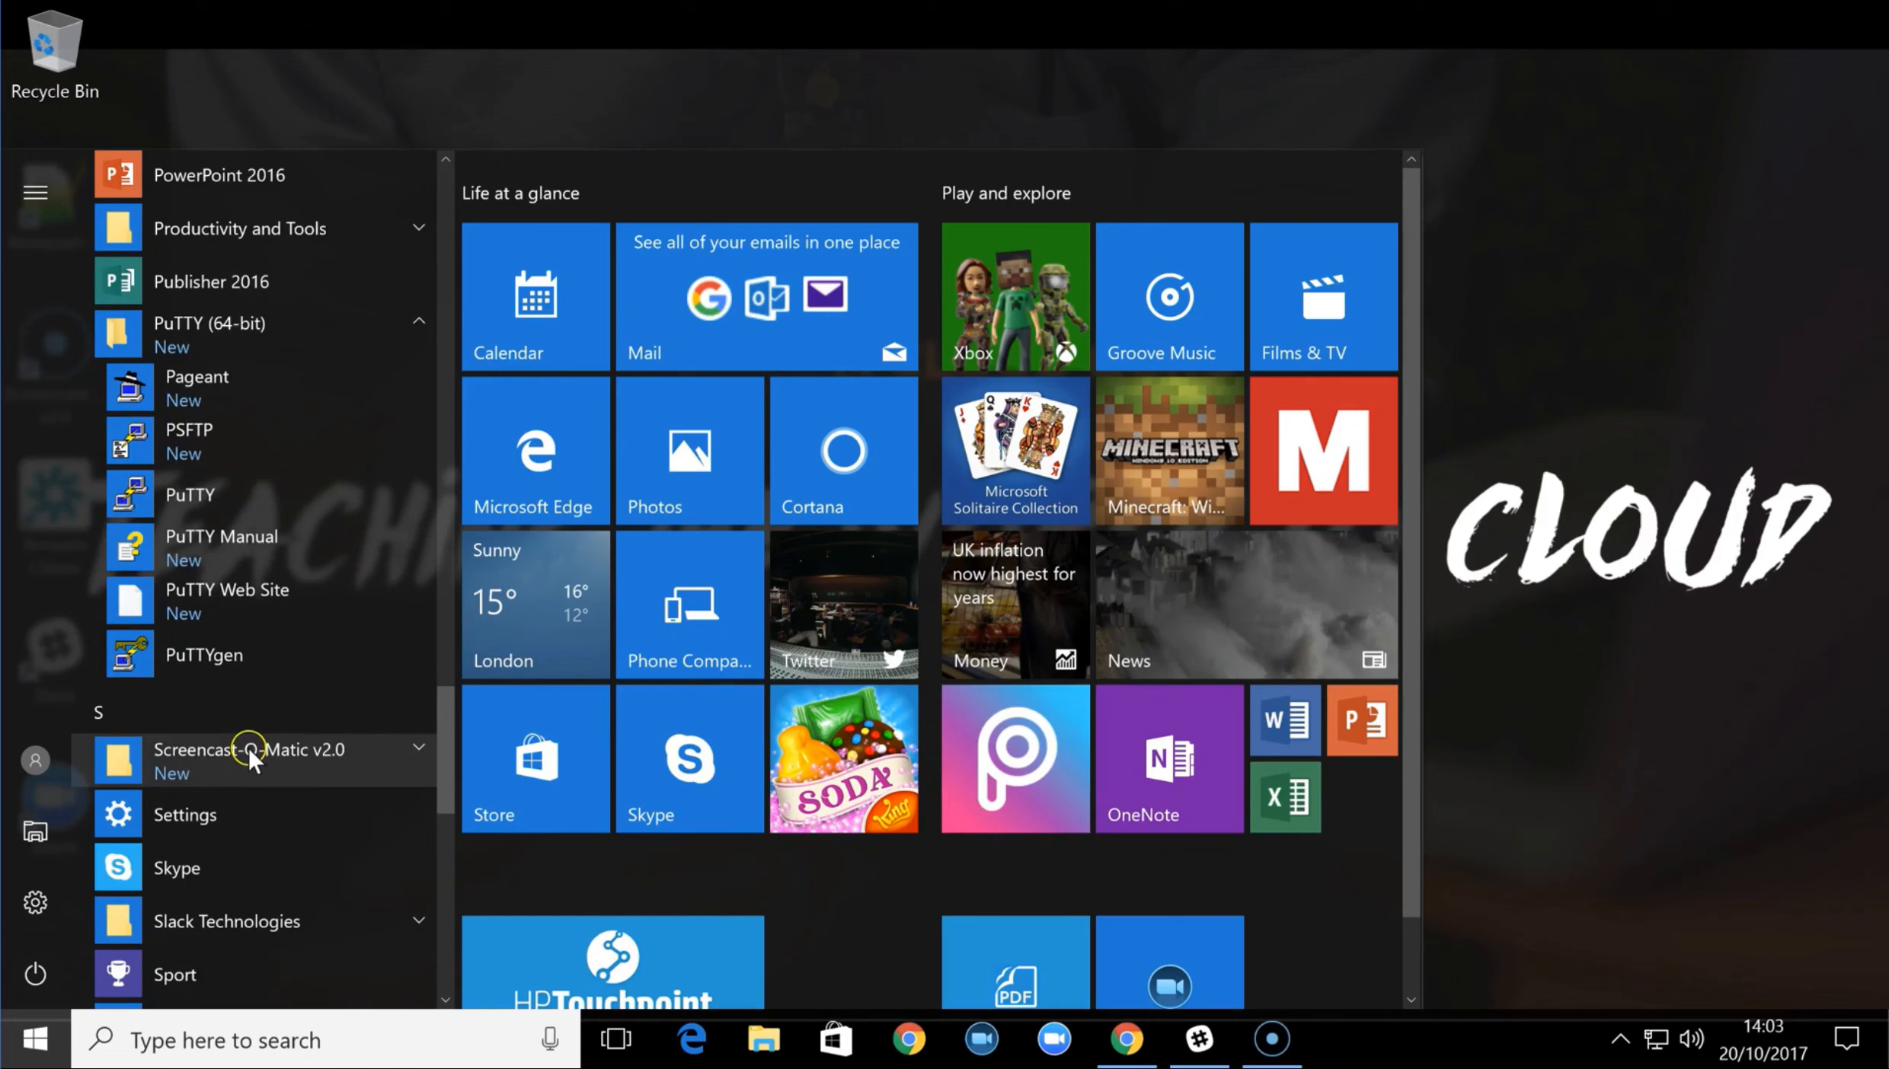
{"action": "left_click", "coordinate": [222, 653]}
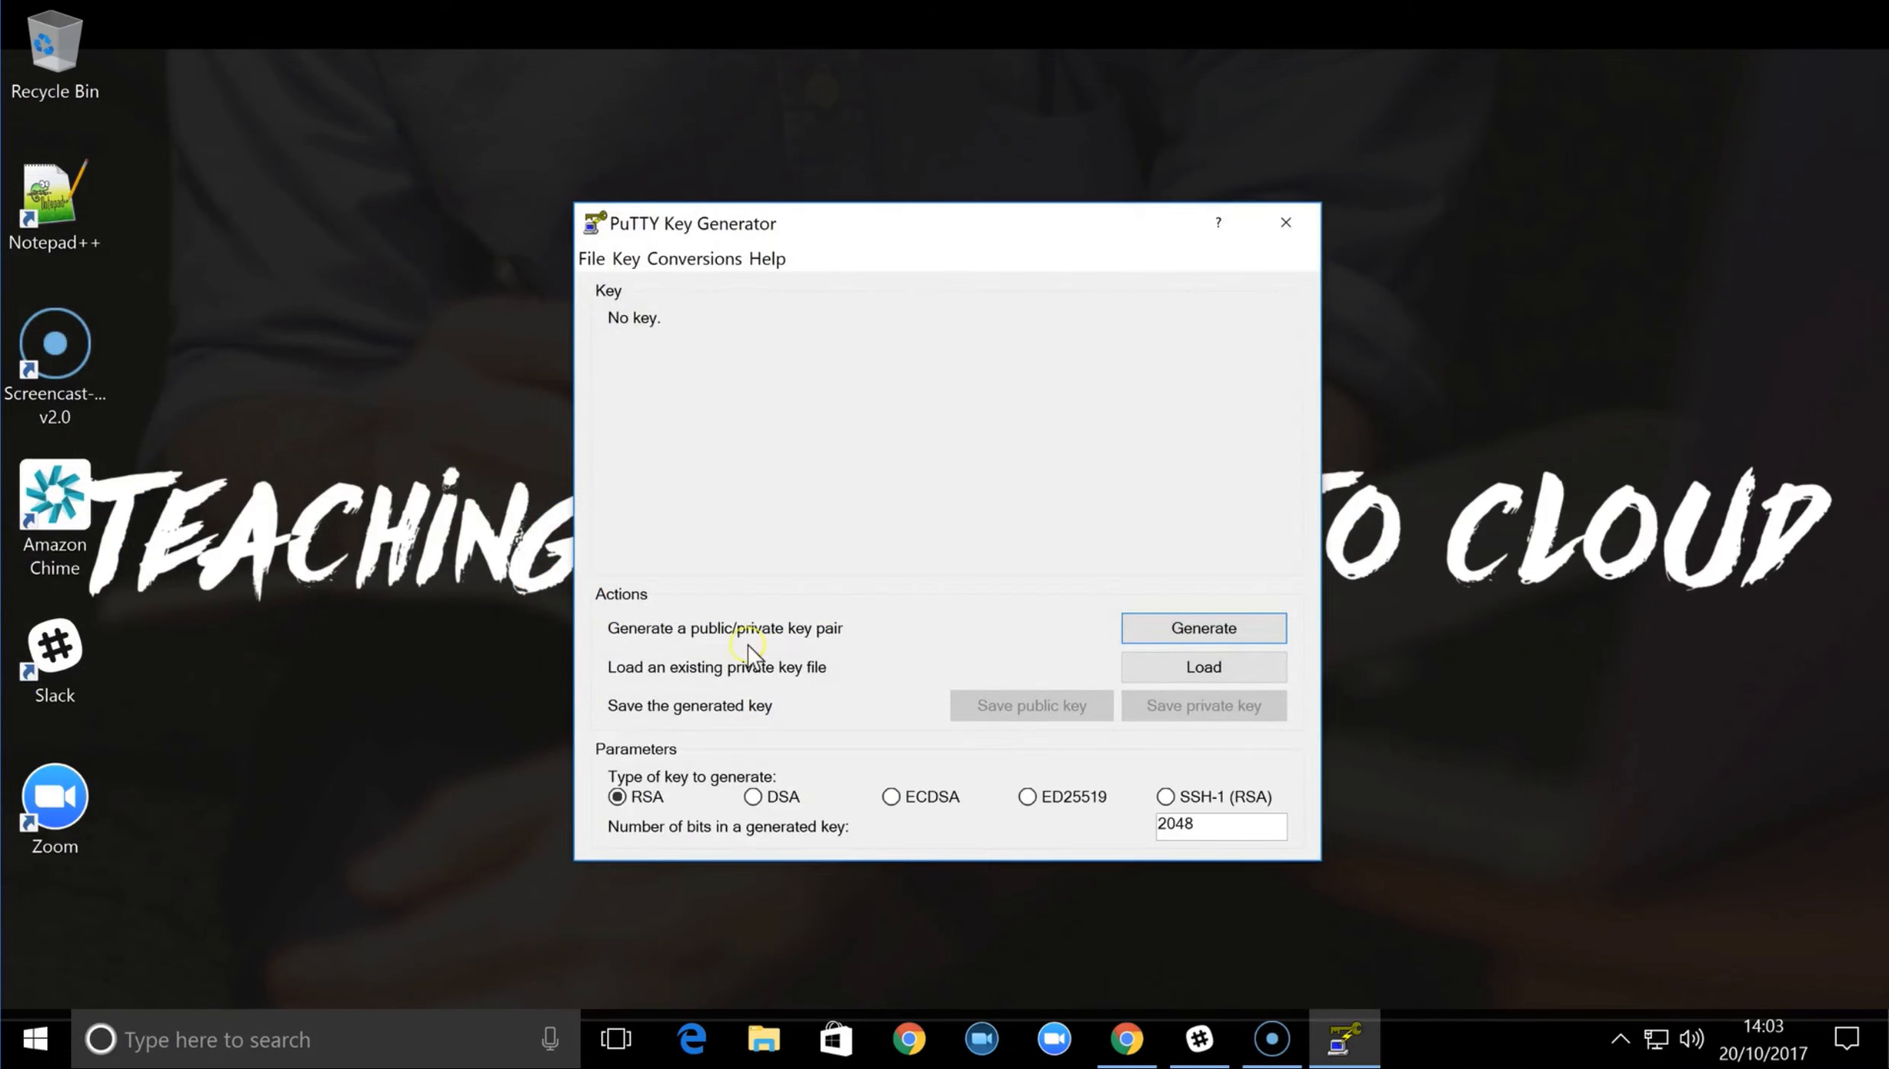
Load the existing private key myWebServer.pem from Downloads, showing all file types, and dismiss the import notice
{"action": "left_click", "coordinate": [1170, 667]}
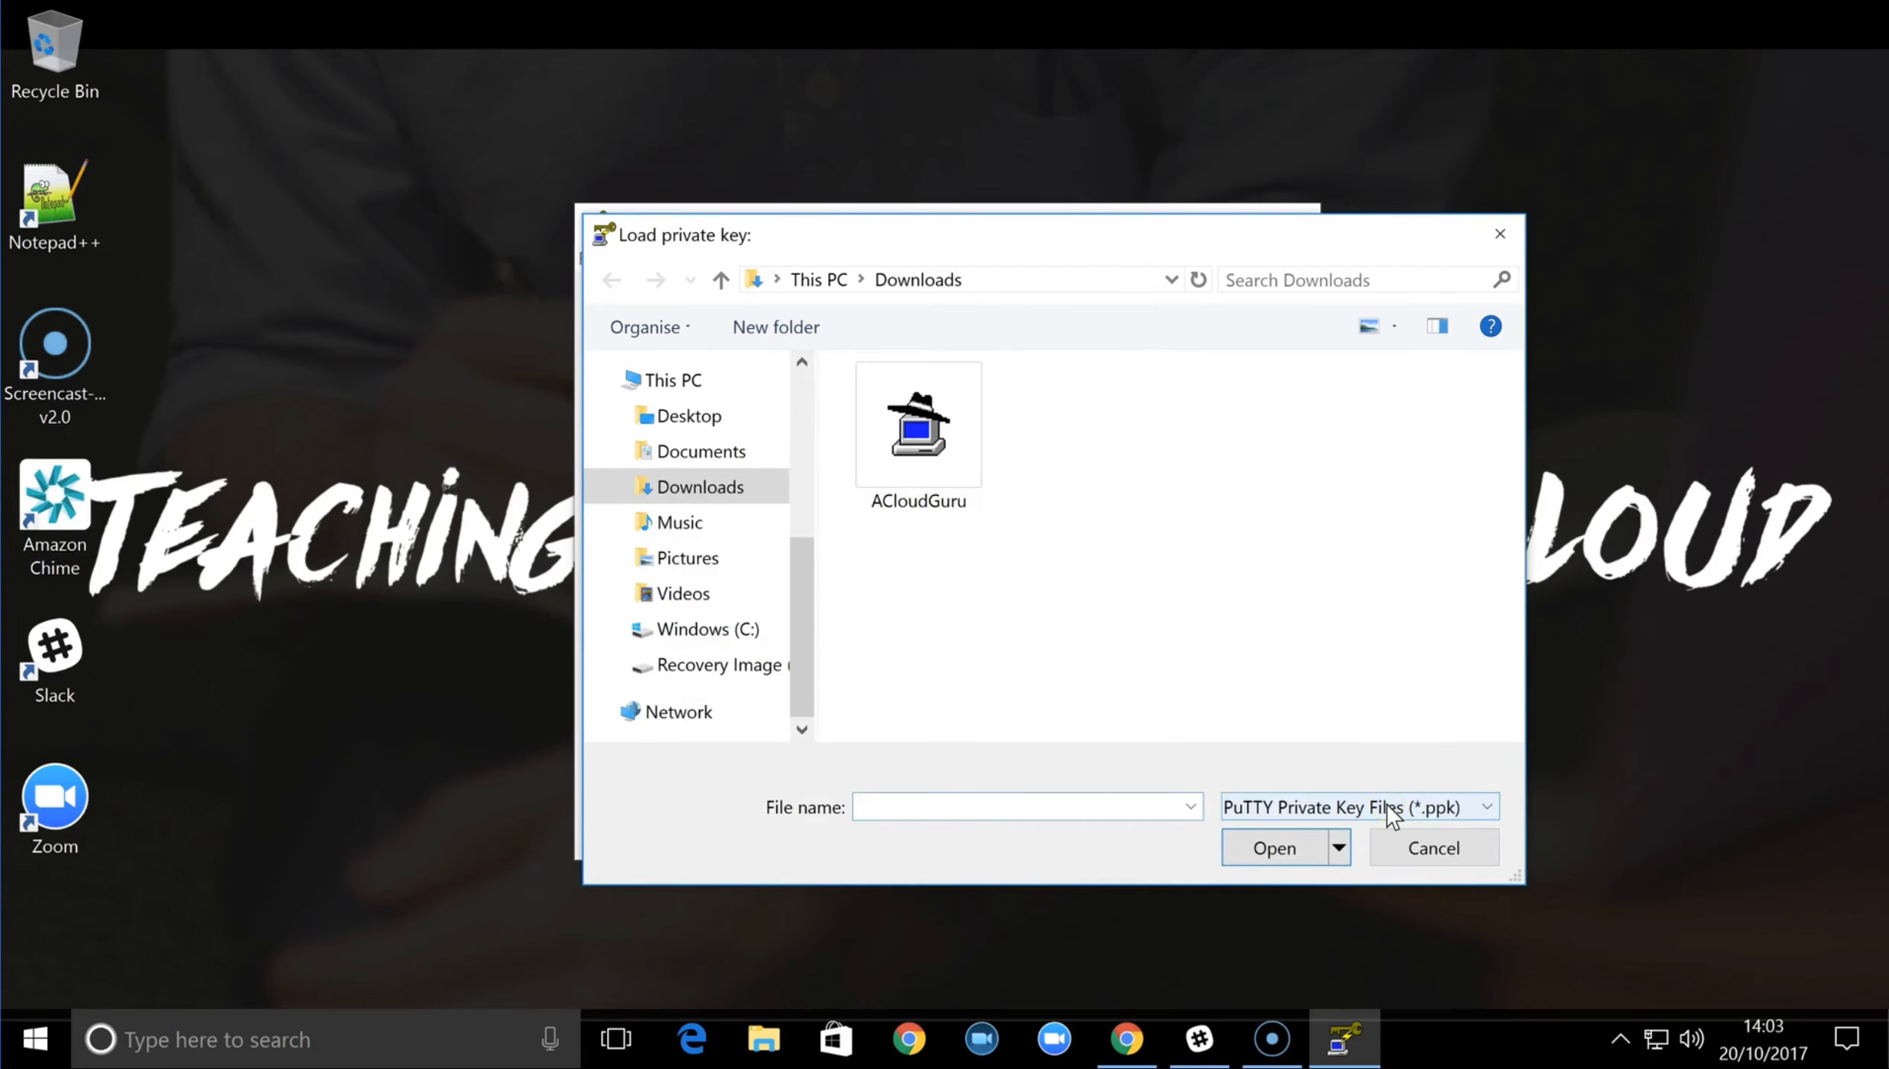
{"action": "left_click", "coordinate": [1387, 807]}
{"action": "left_click", "coordinate": [1336, 854]}
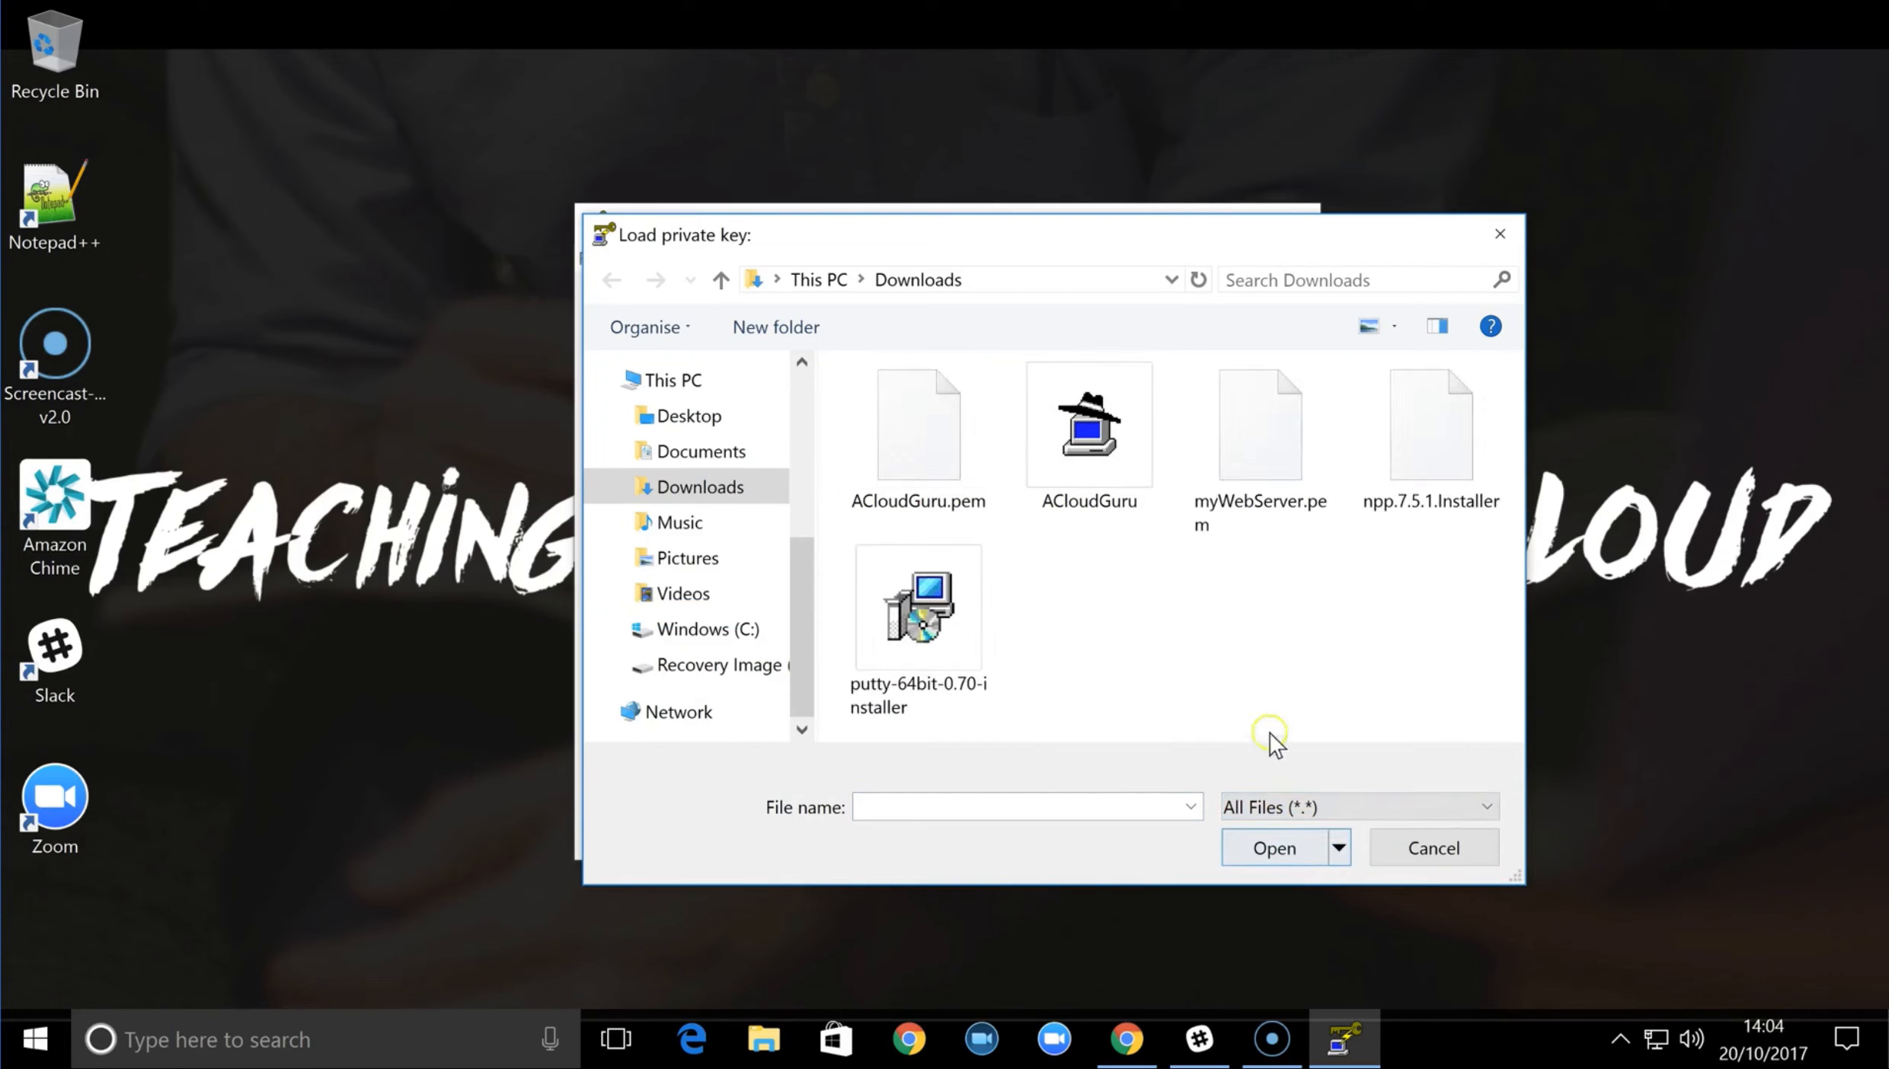
{"action": "left_click", "coordinate": [1266, 448]}
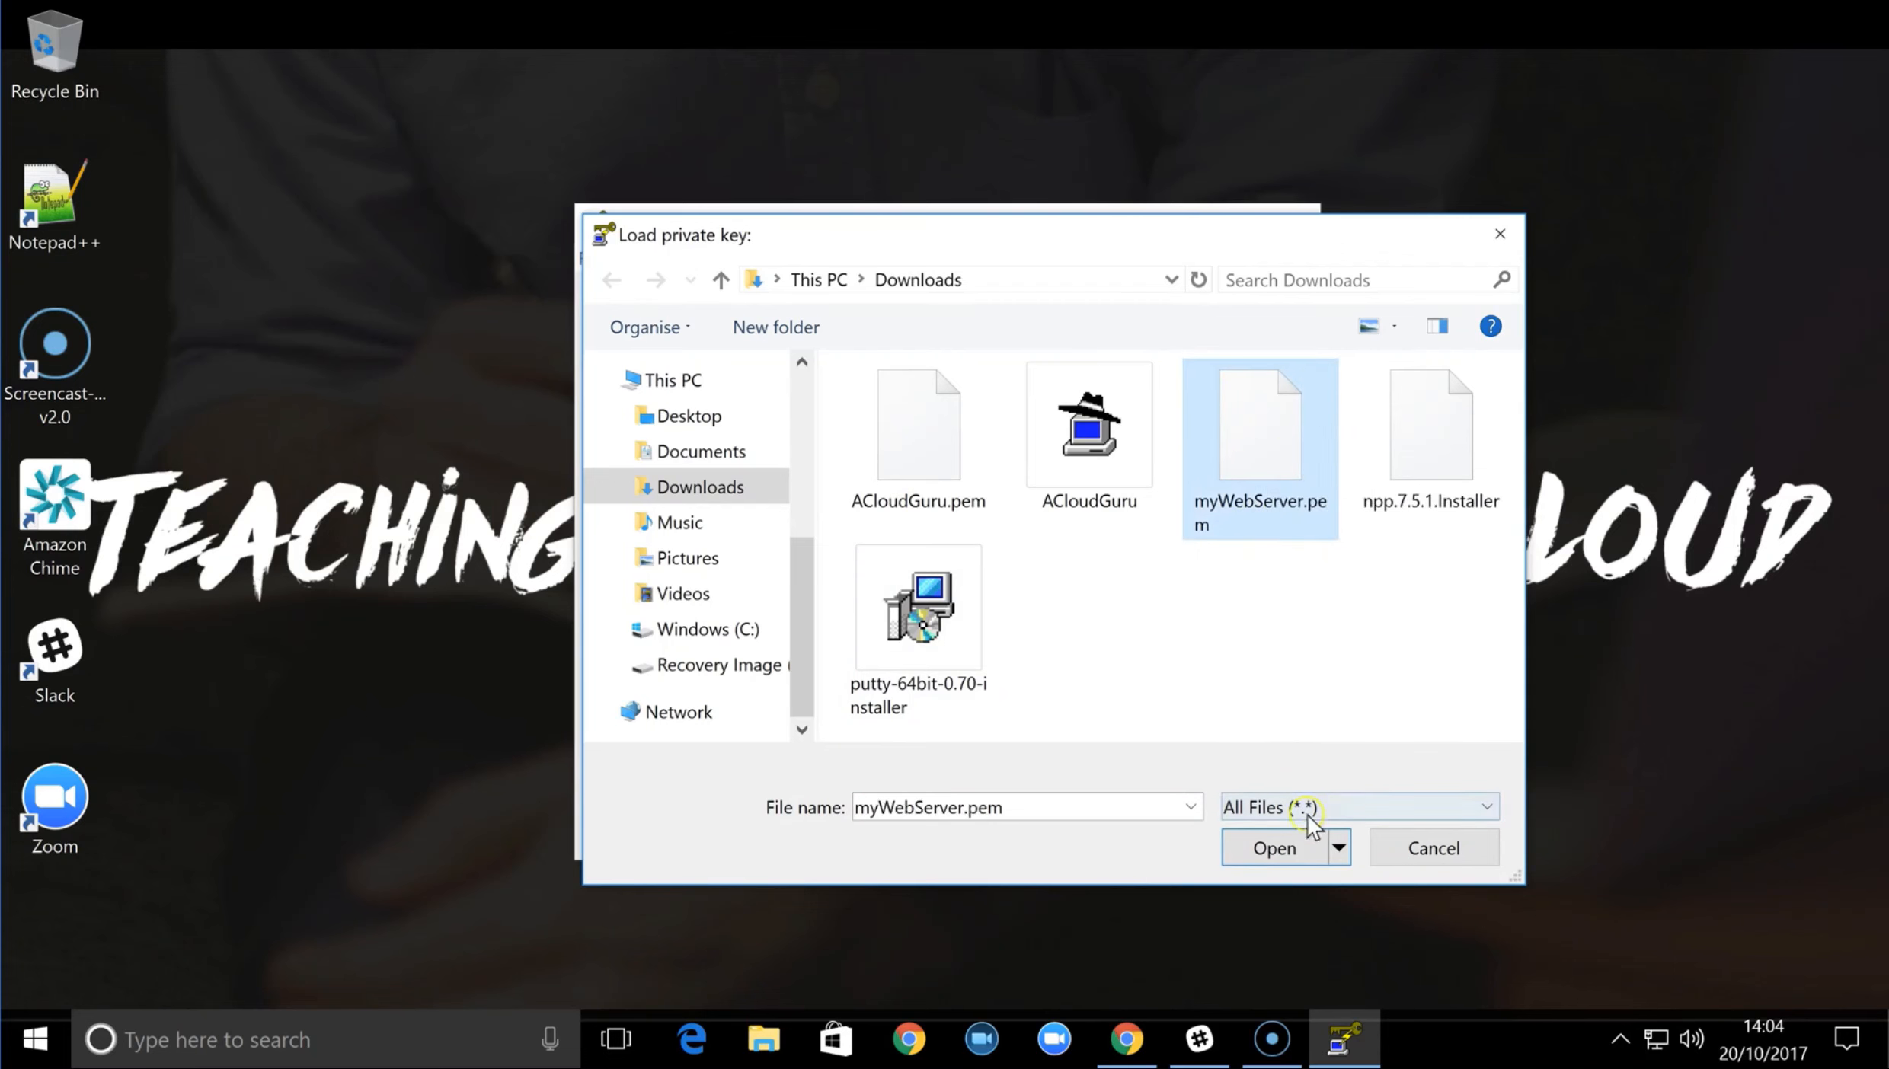
{"action": "left_click", "coordinate": [1288, 847]}
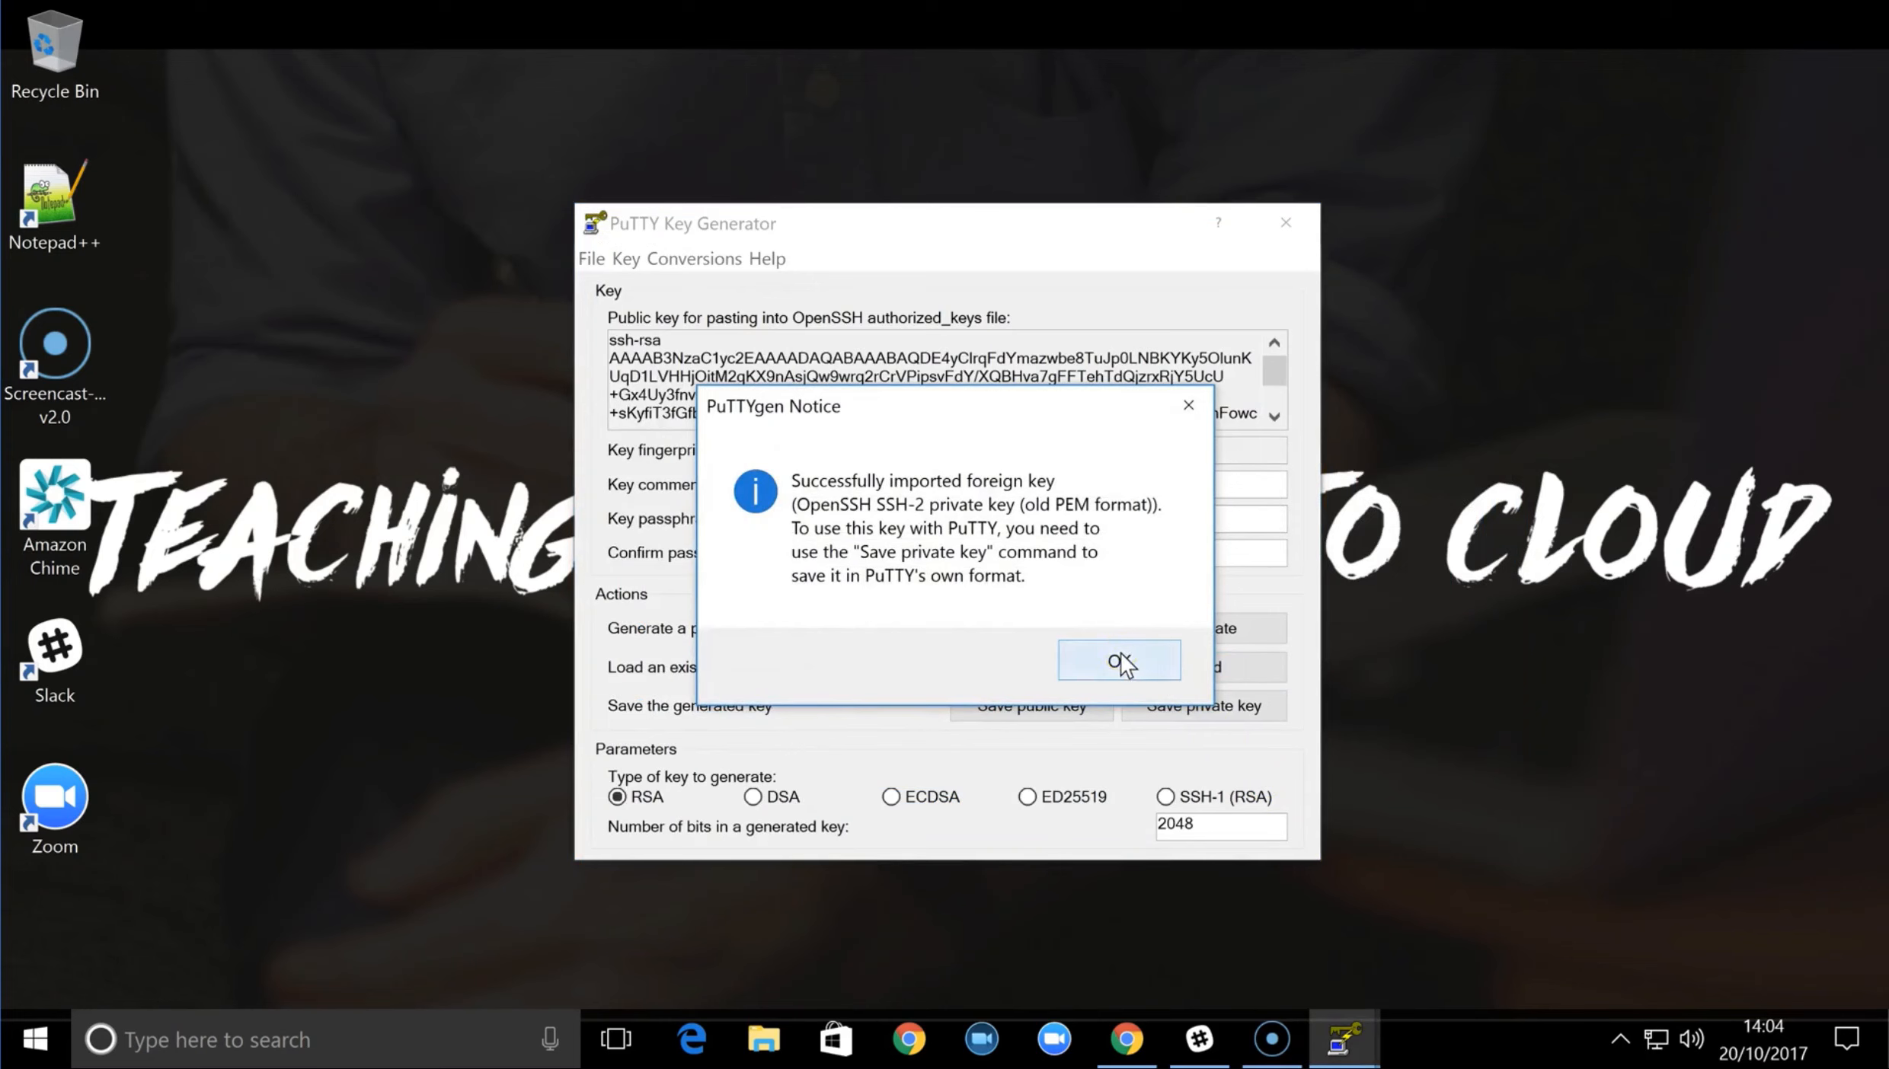
{"action": "left_click", "coordinate": [1123, 661]}
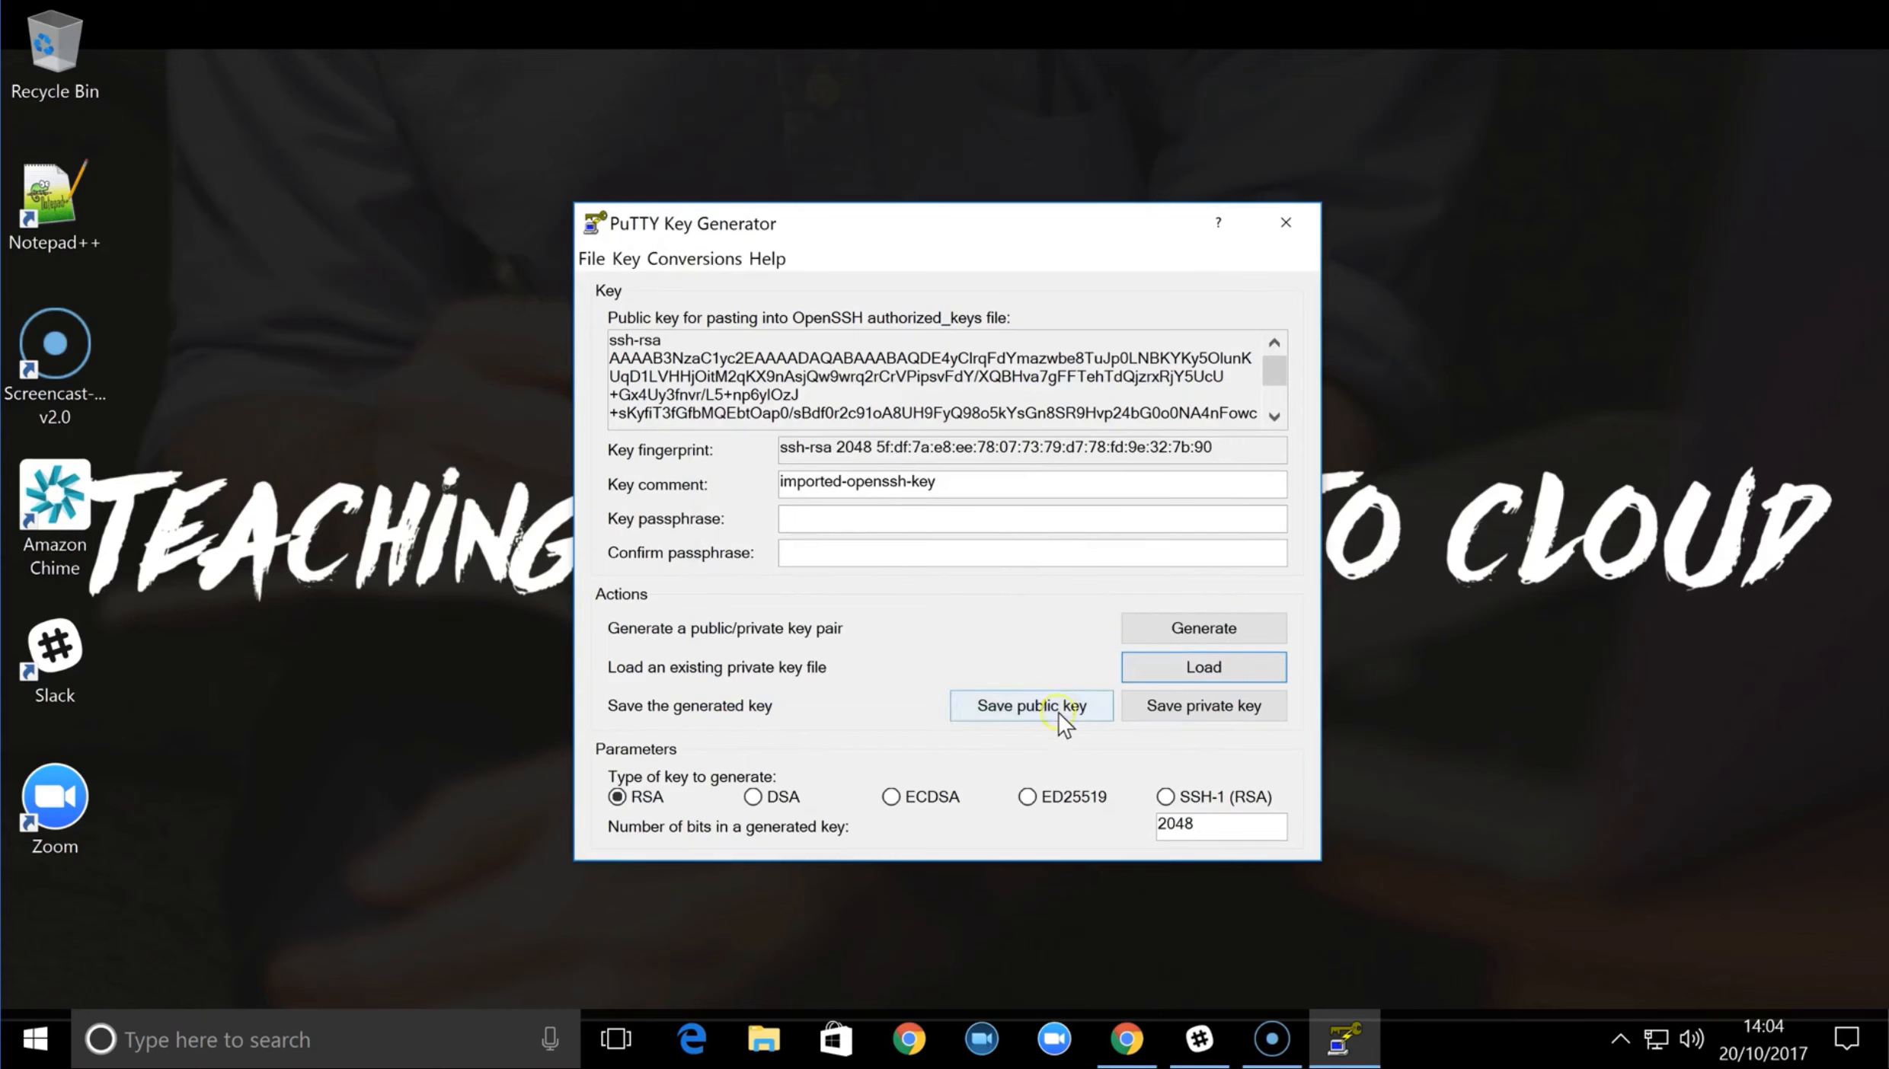
Save the private key without a passphrase as myWebServer.ppk in Downloads and close the key generator
{"action": "left_click", "coordinate": [1175, 708]}
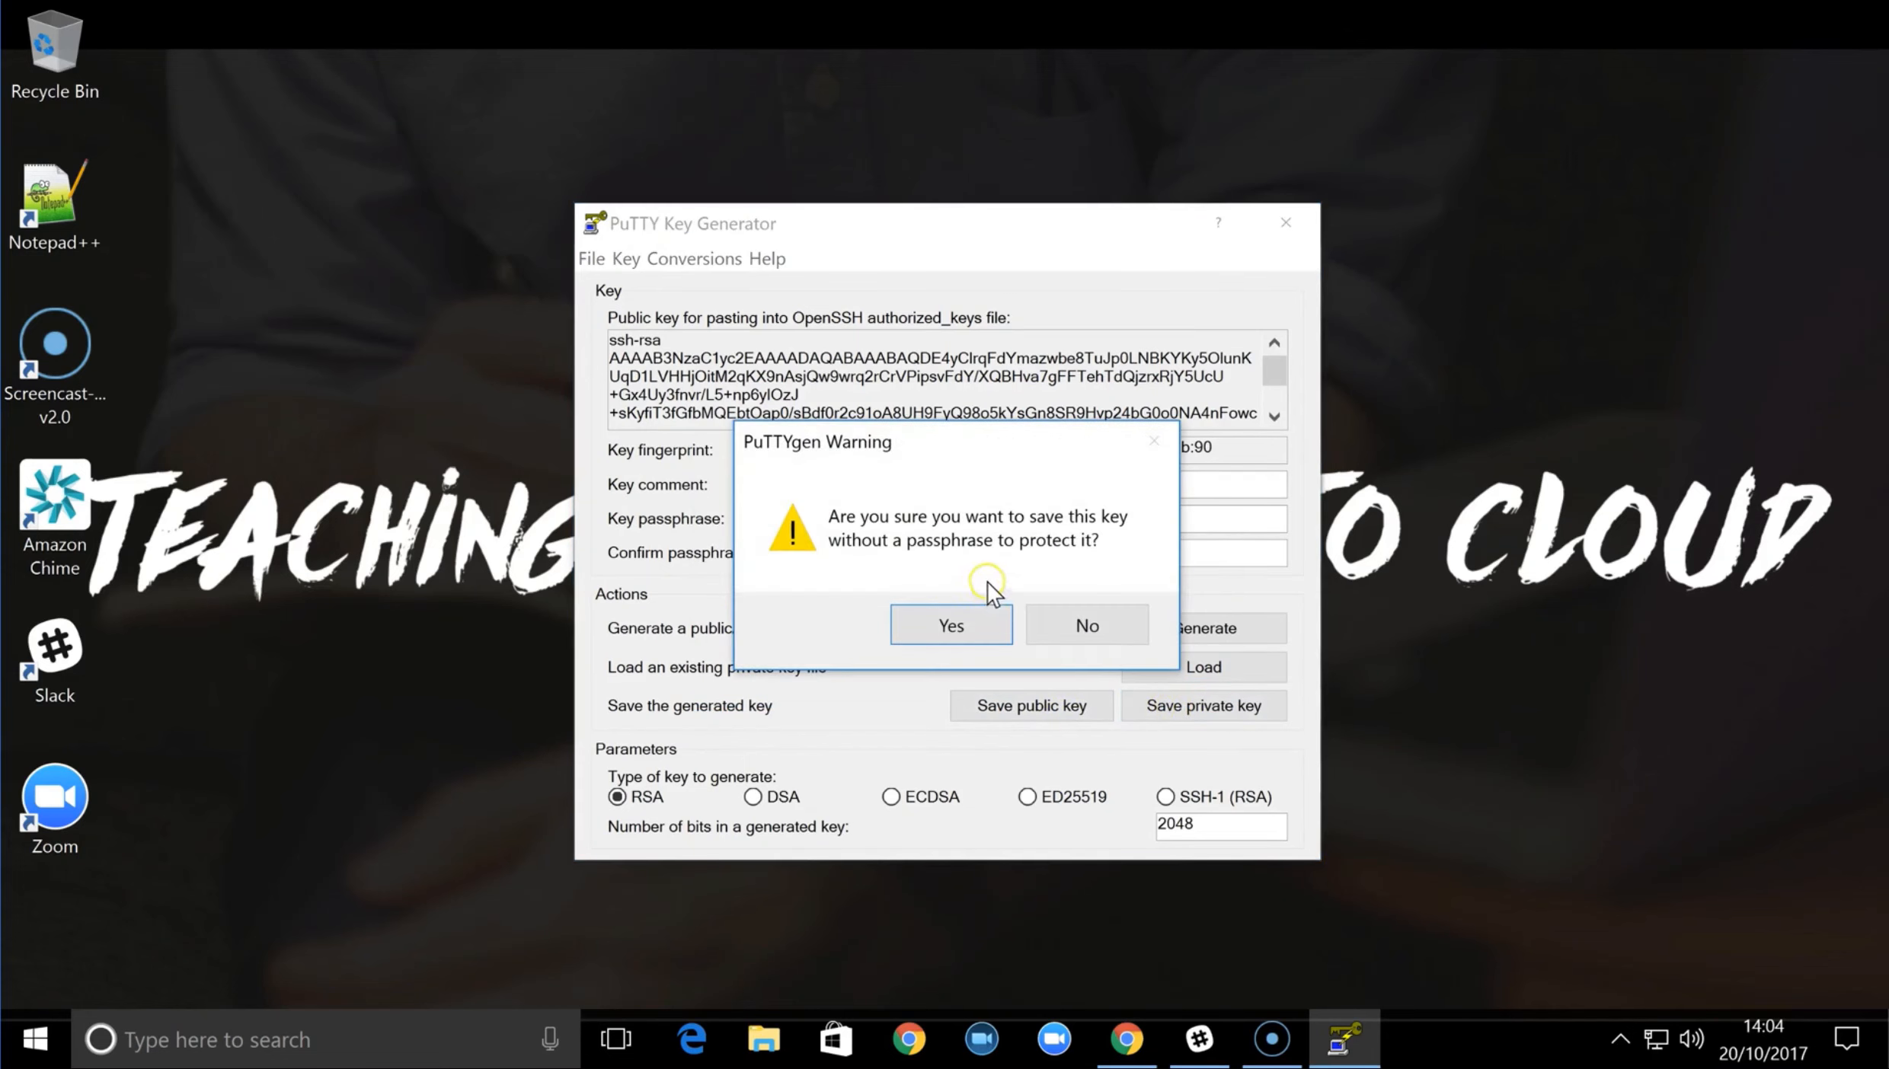
{"action": "left_click", "coordinate": [956, 623]}
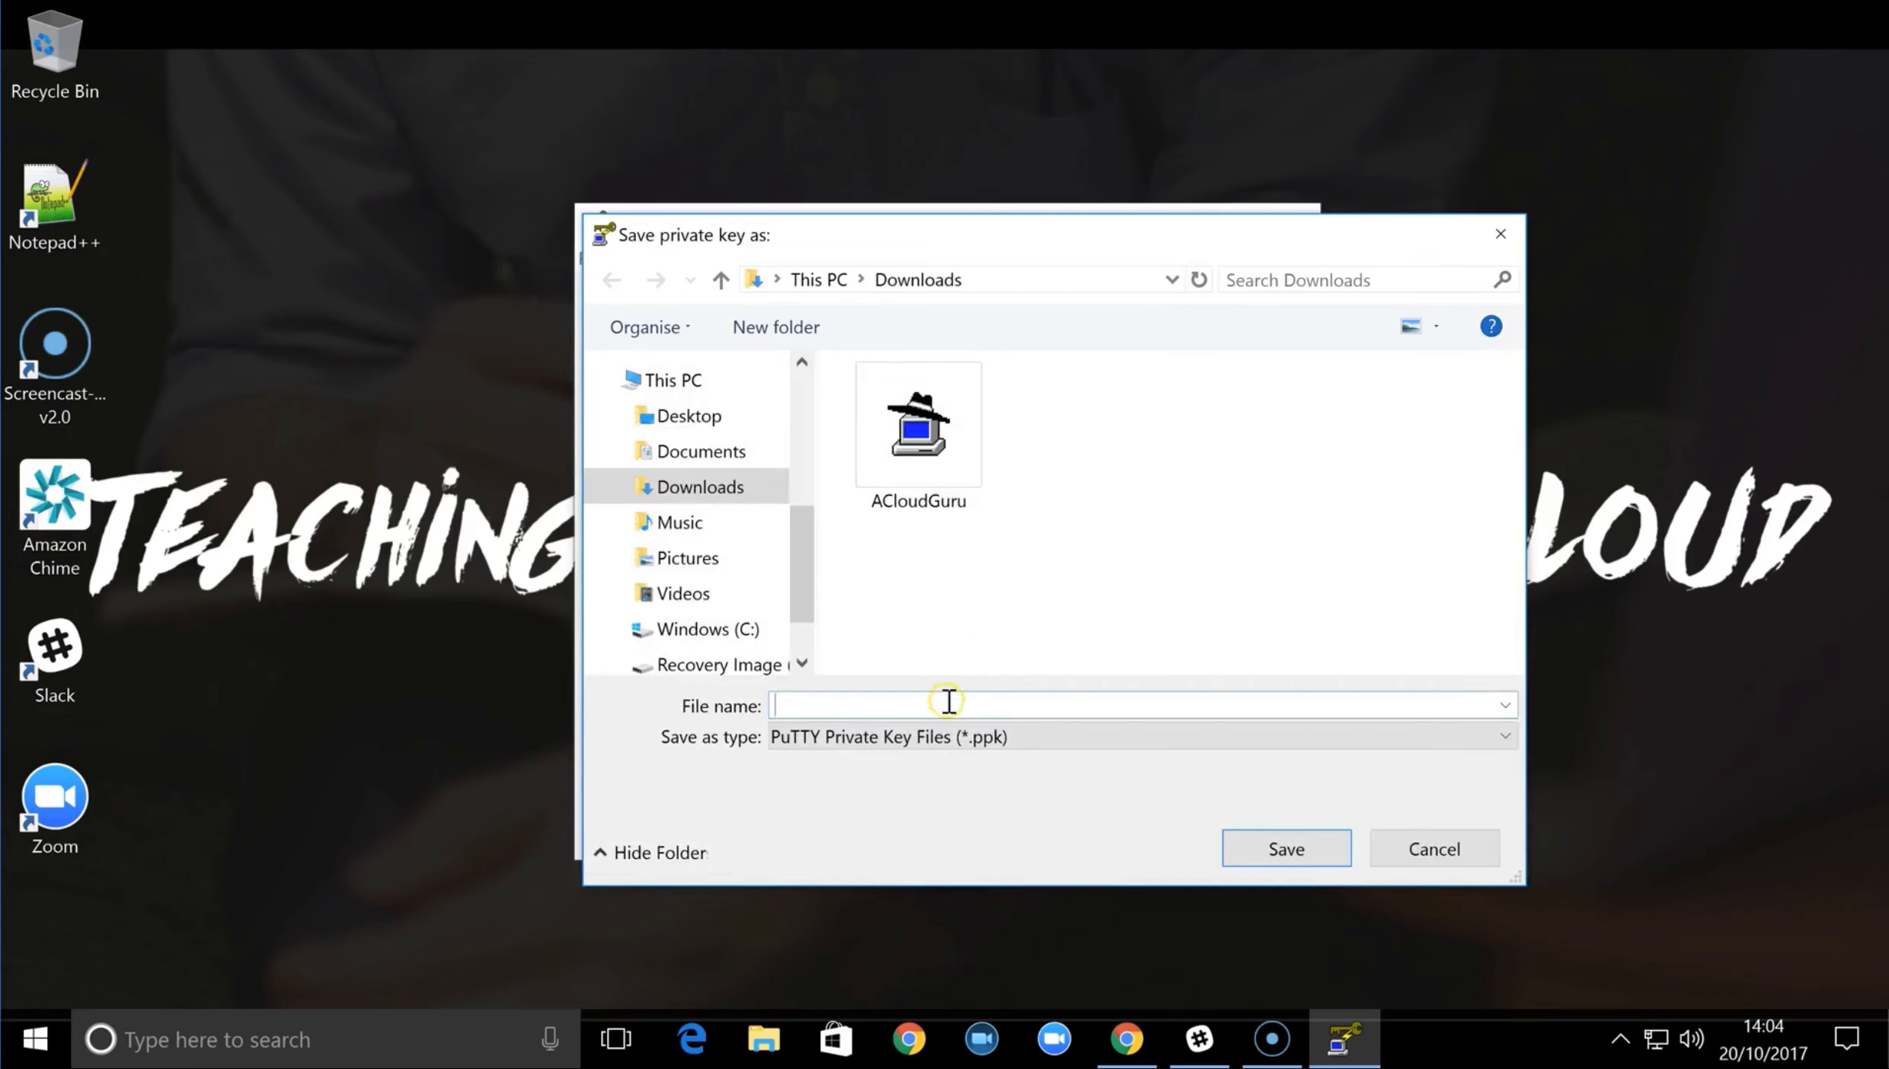
{"action": "type", "text": "my"}
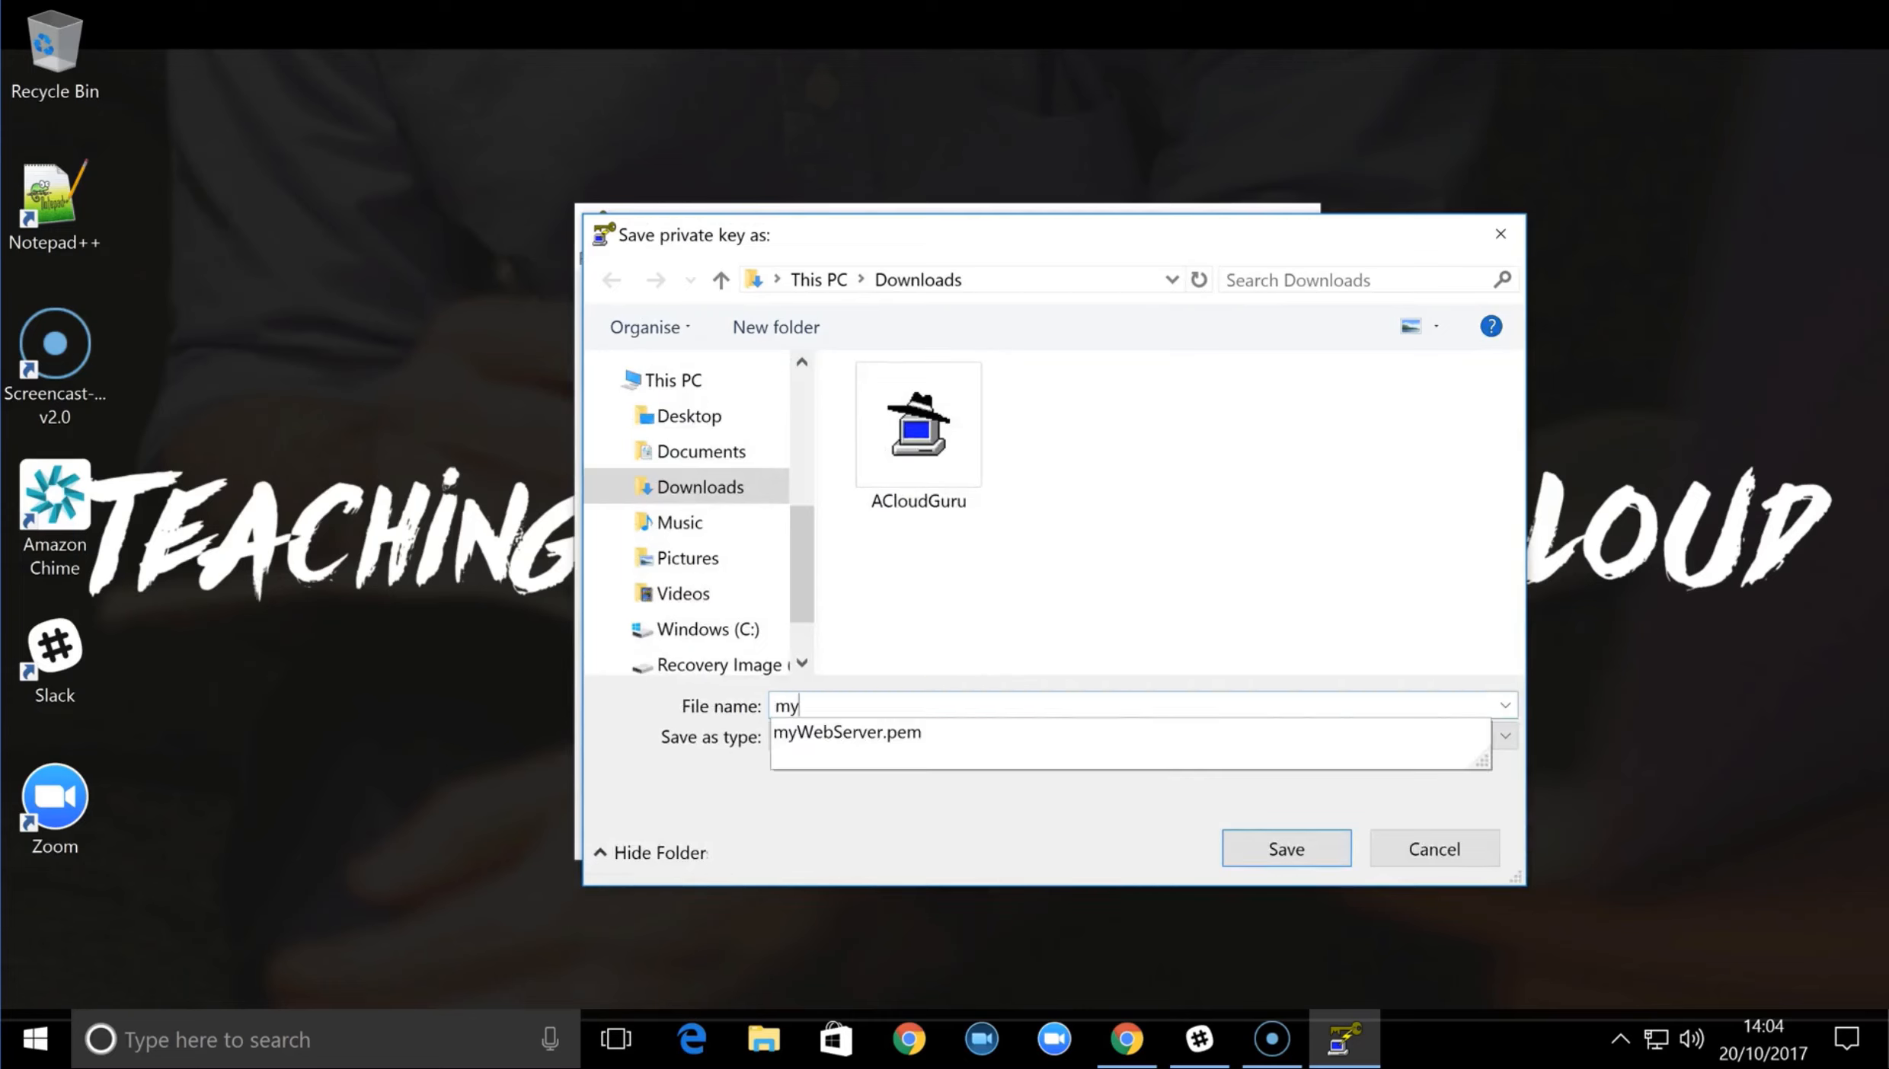
{"action": "key", "text": "Down"}
{"action": "key", "text": "BackSpace"}
{"action": "key", "text": "BackSpace"}
{"action": "type", "text": "ppk"}
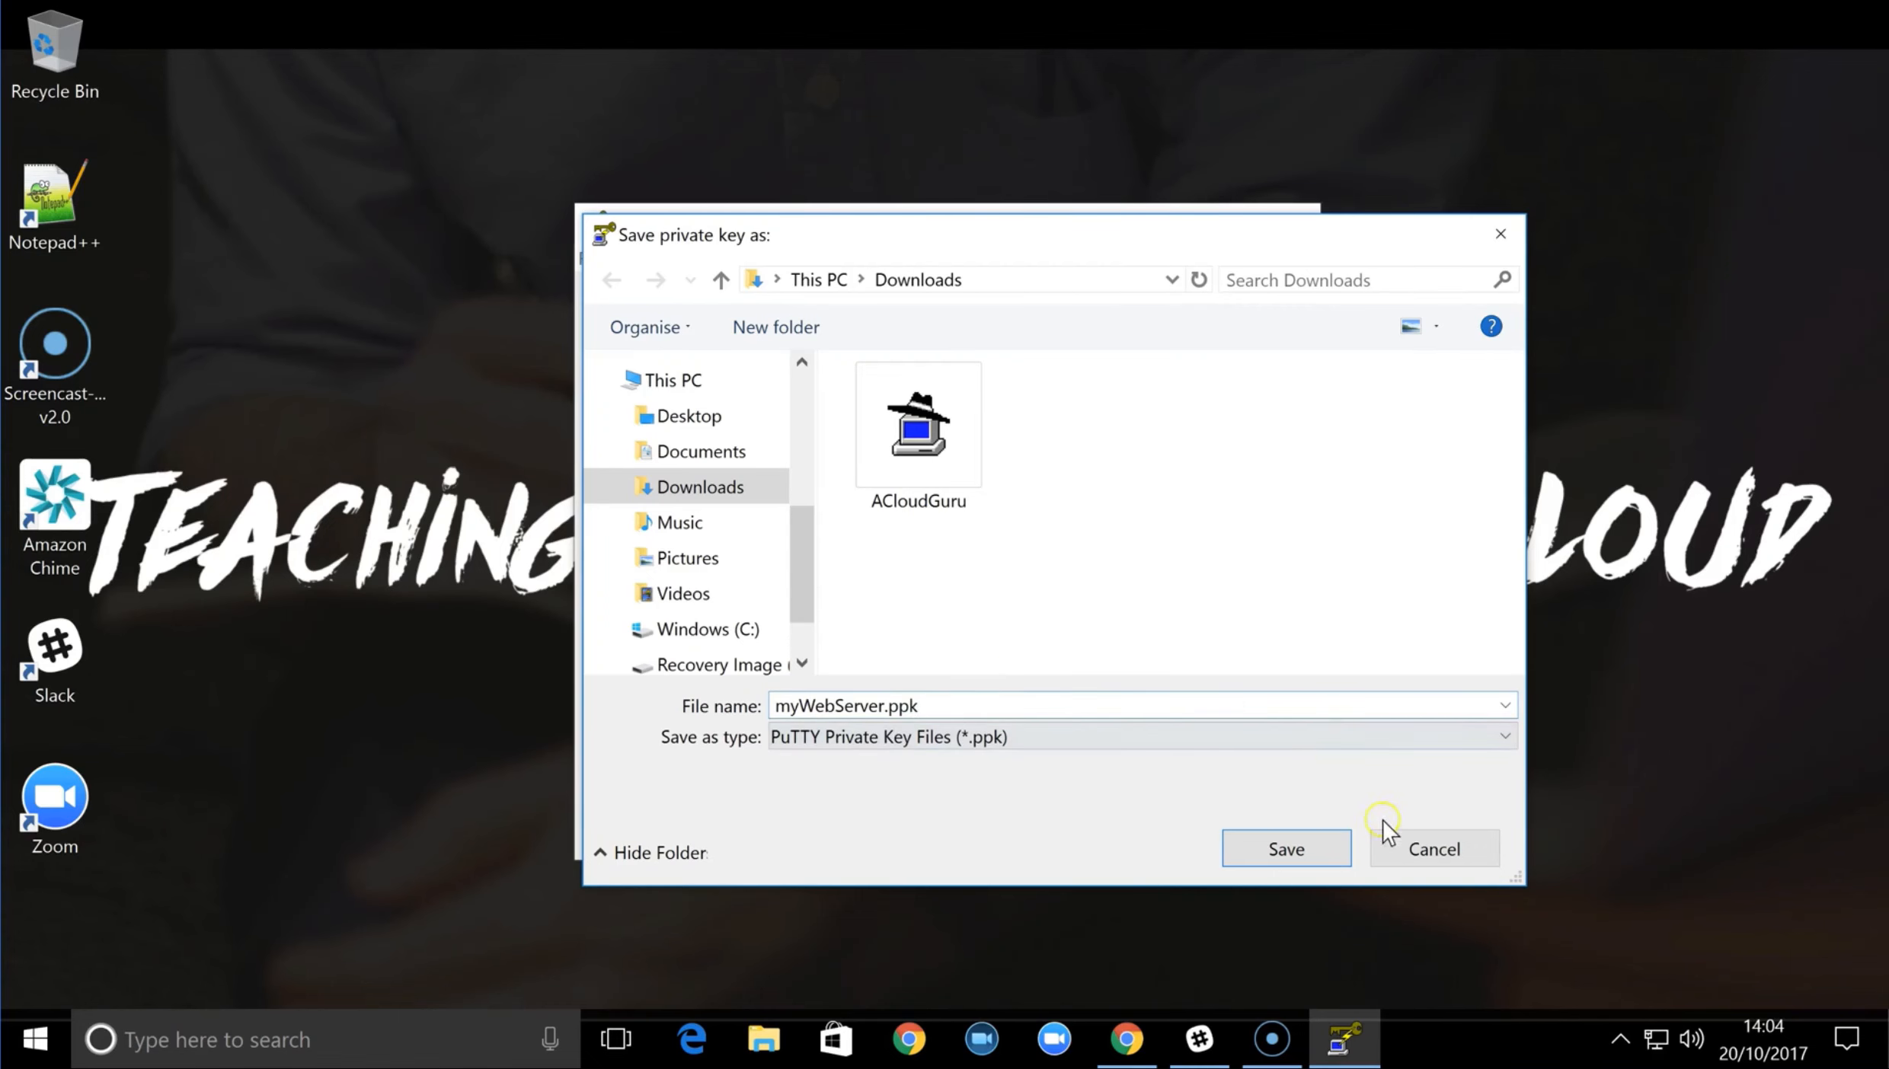
{"action": "left_click", "coordinate": [1290, 857]}
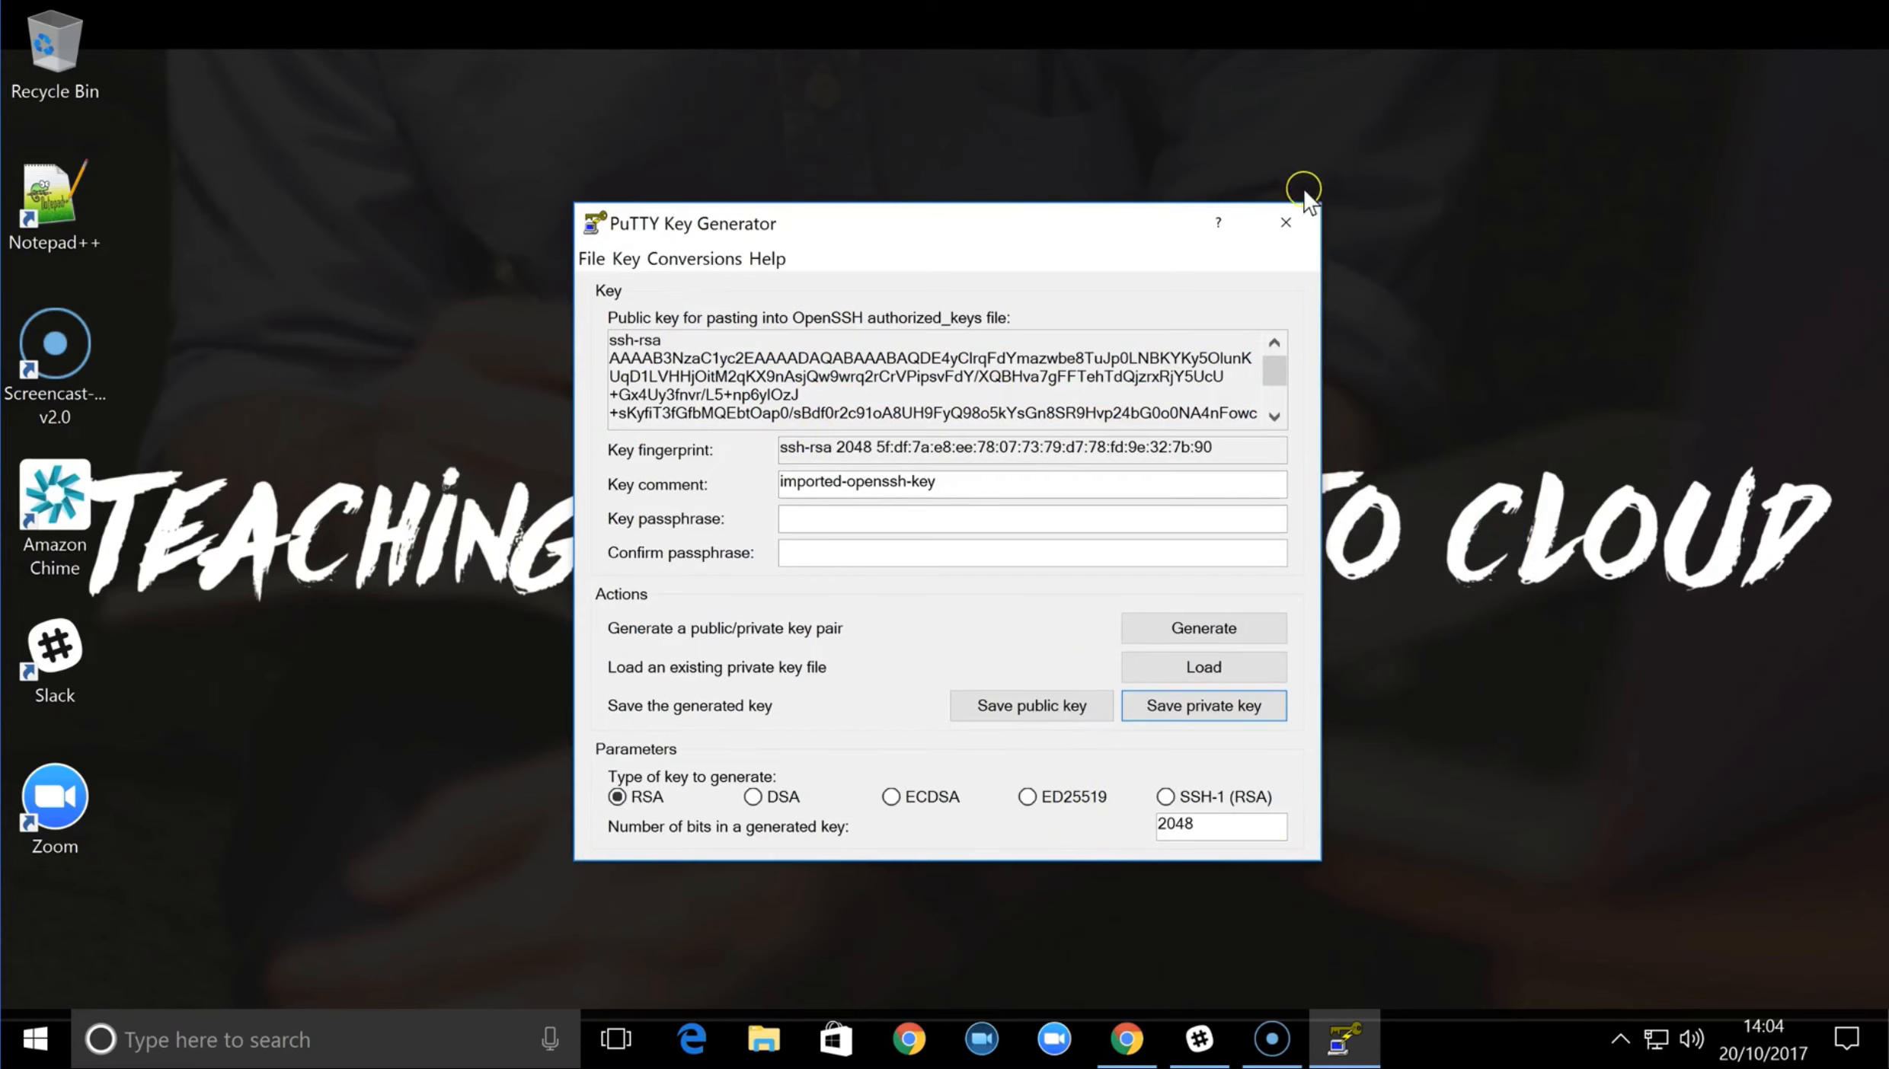
{"action": "left_click", "coordinate": [1294, 223]}
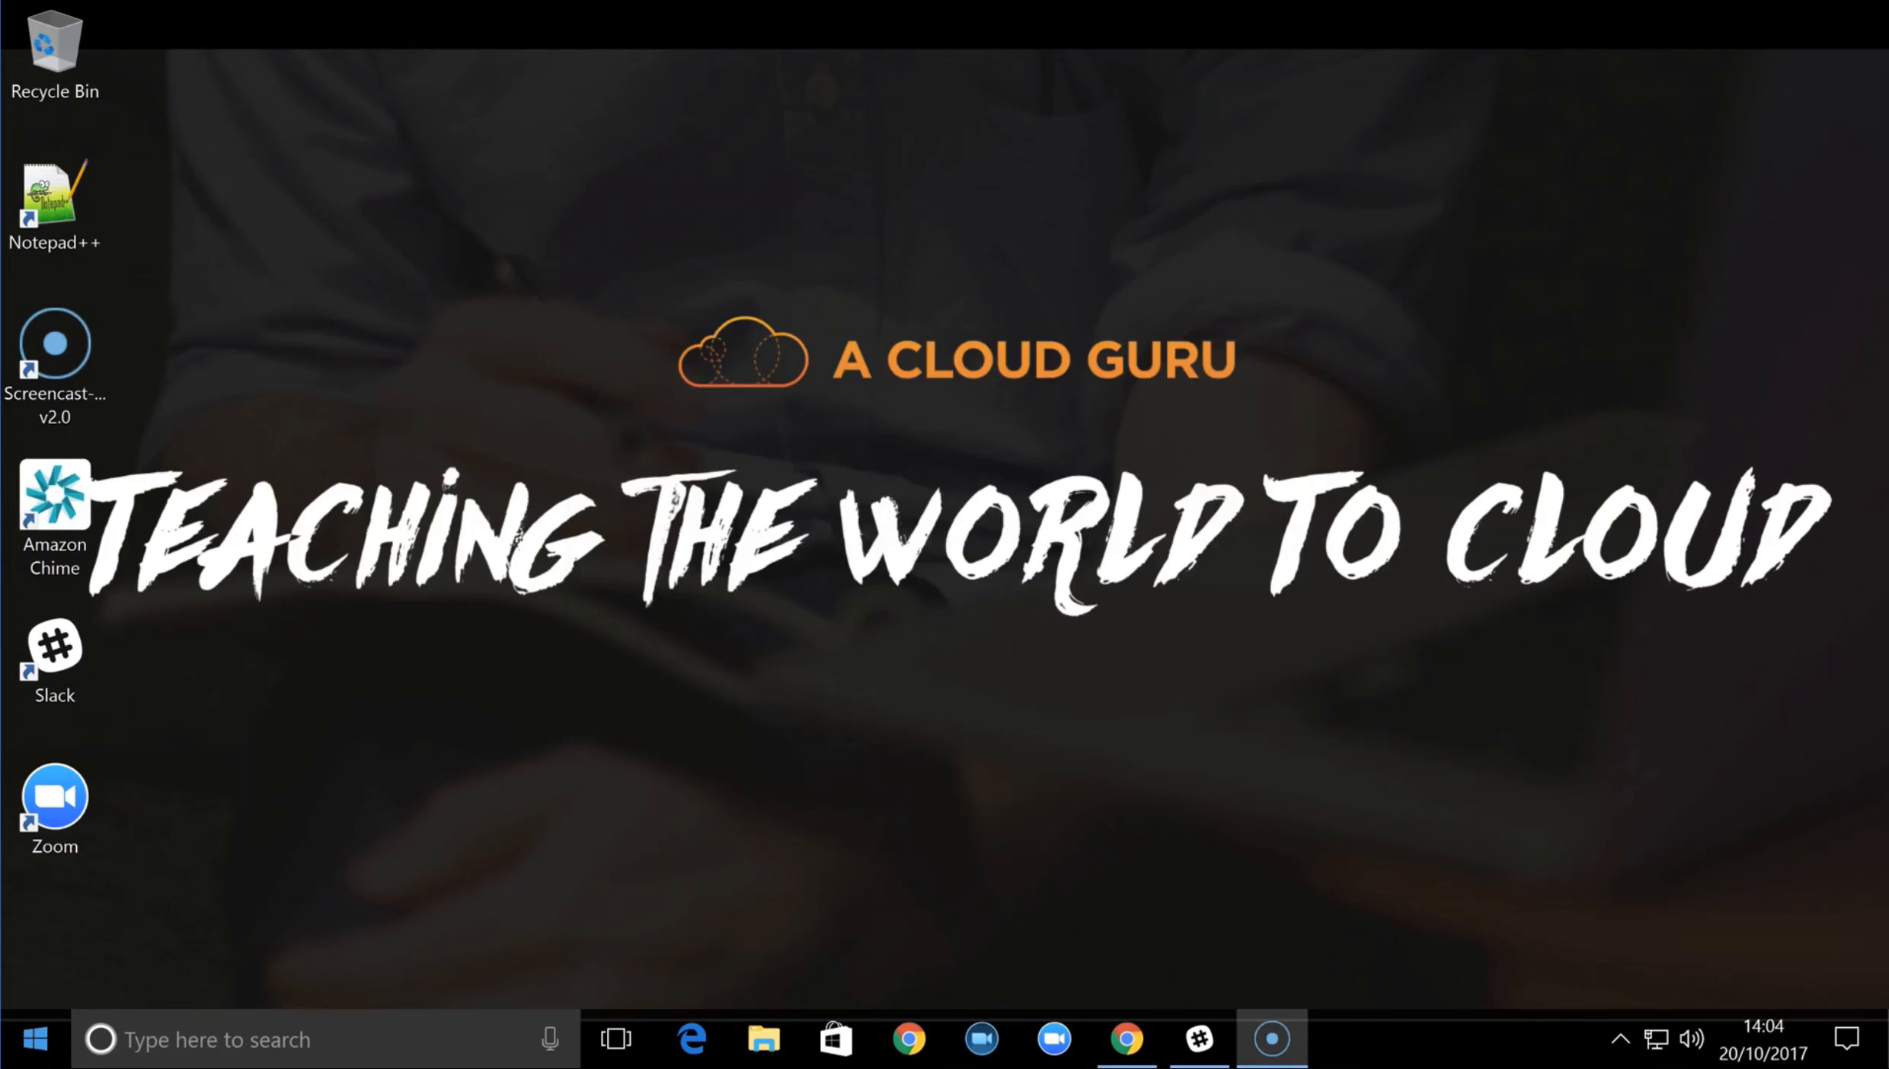
Launch PuTTY from the PuTTY (64-bit) program folder
{"action": "left_click", "coordinate": [67, 1058]}
{"action": "scroll", "coordinate": [152, 813], "scroll_direction": "down", "scroll_amount": 5}
{"action": "scroll", "coordinate": [152, 813], "scroll_direction": "down", "scroll_amount": 5}
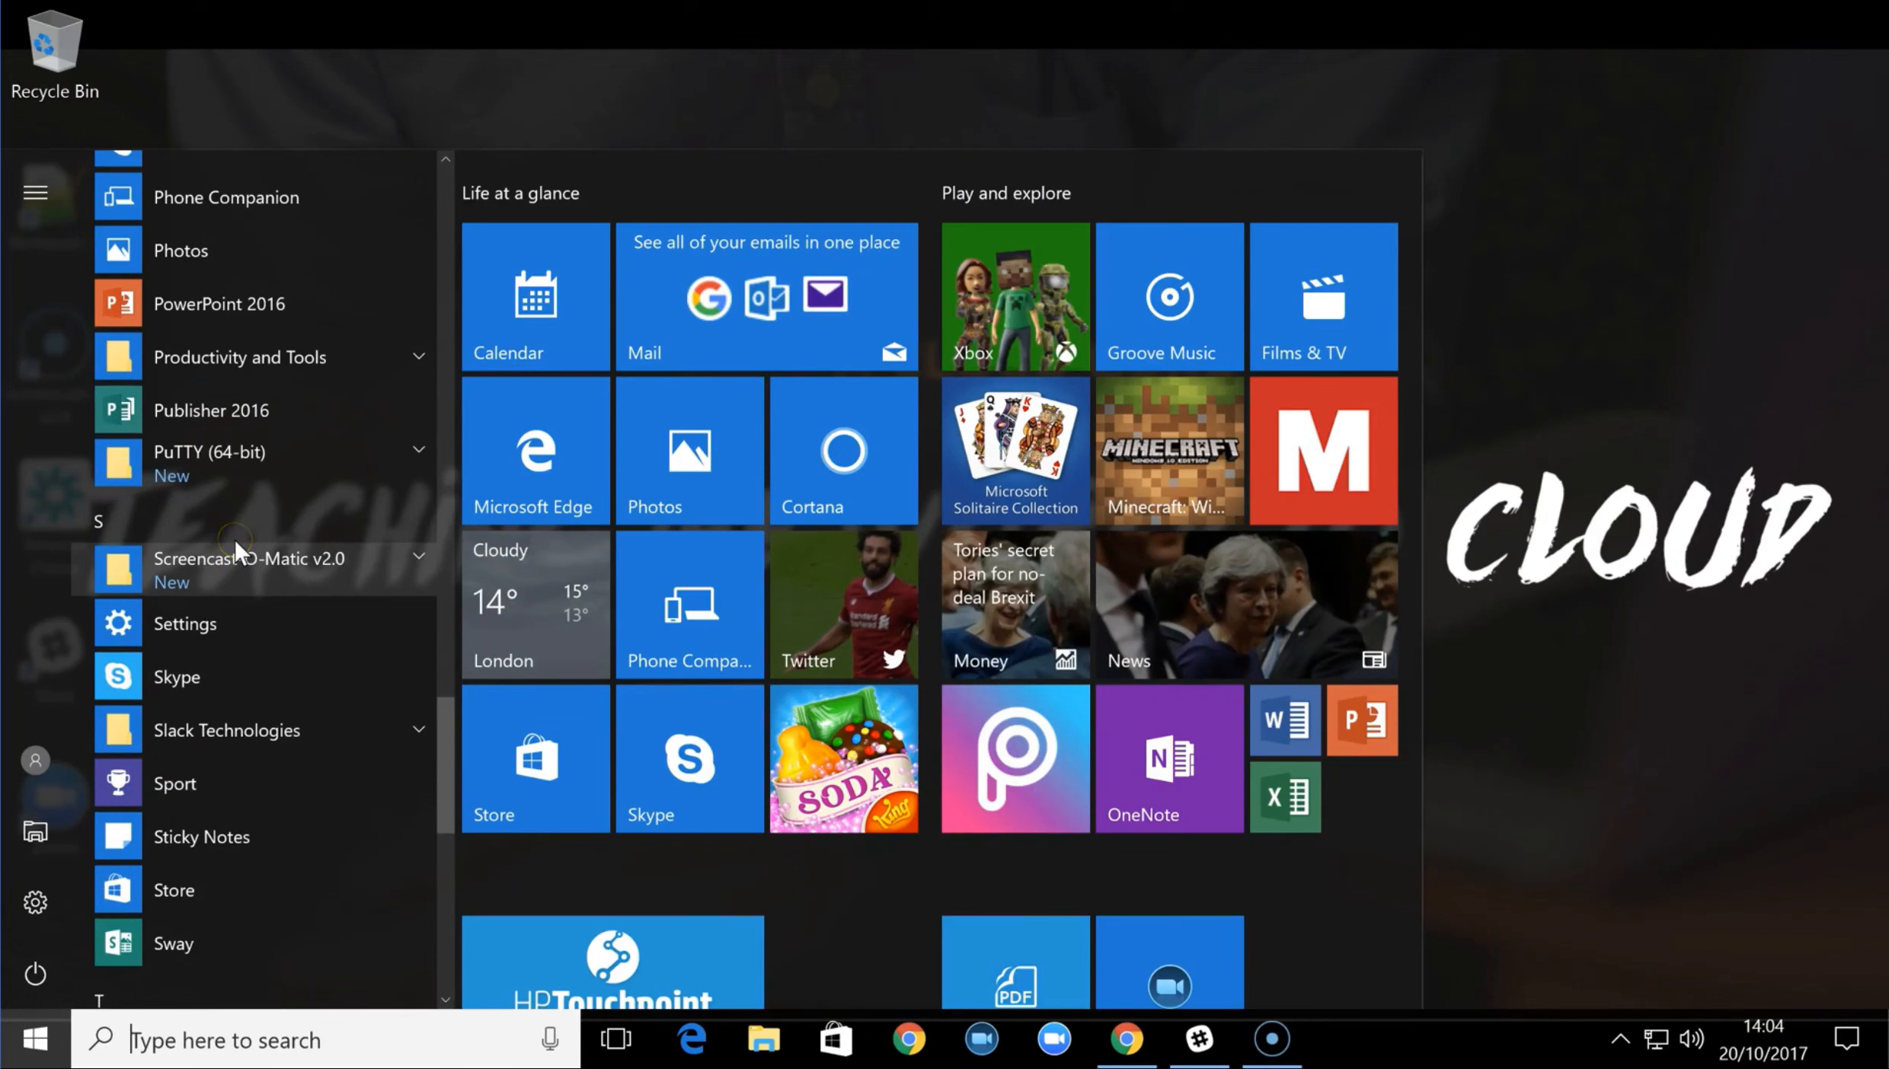
{"action": "left_click", "coordinate": [209, 457]}
{"action": "left_click", "coordinate": [229, 621]}
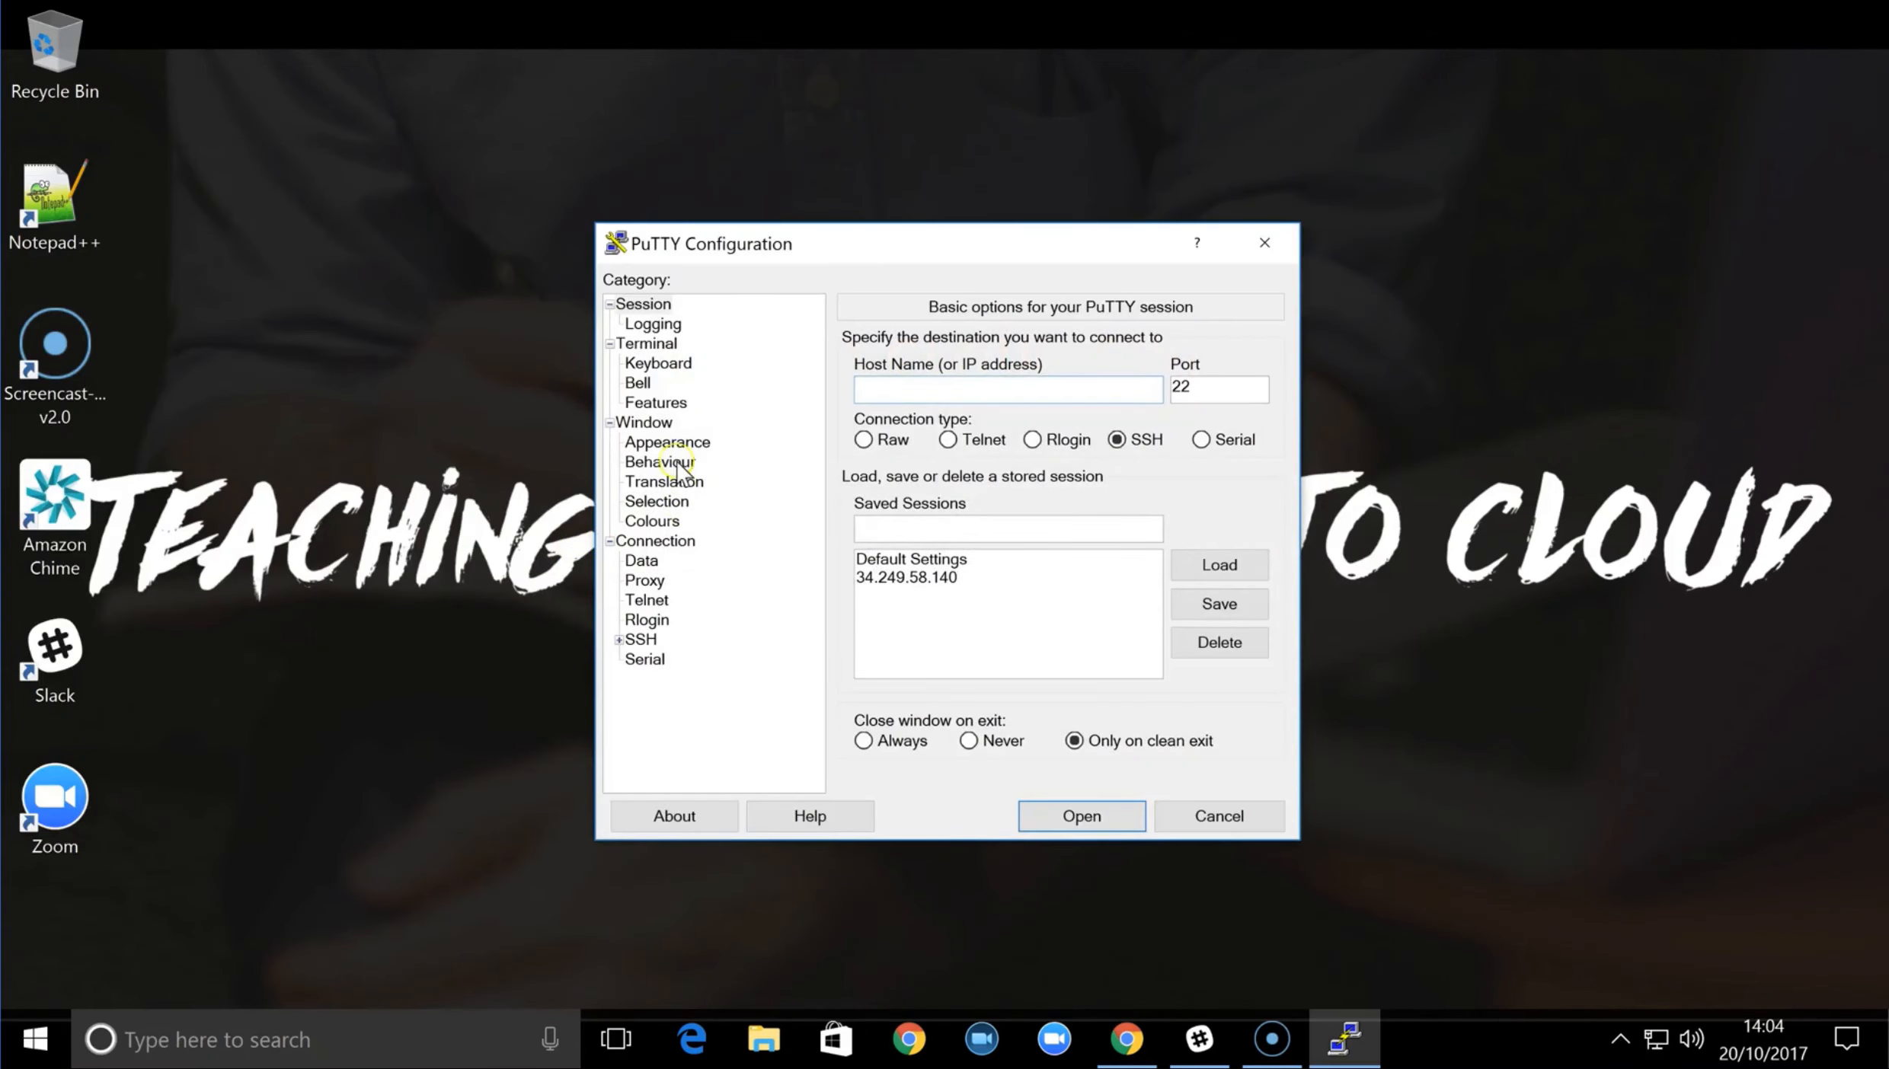
In the SSH authentication settings, choose myWebServer.ppk from Downloads as the private key file
{"action": "left_click", "coordinate": [618, 641]}
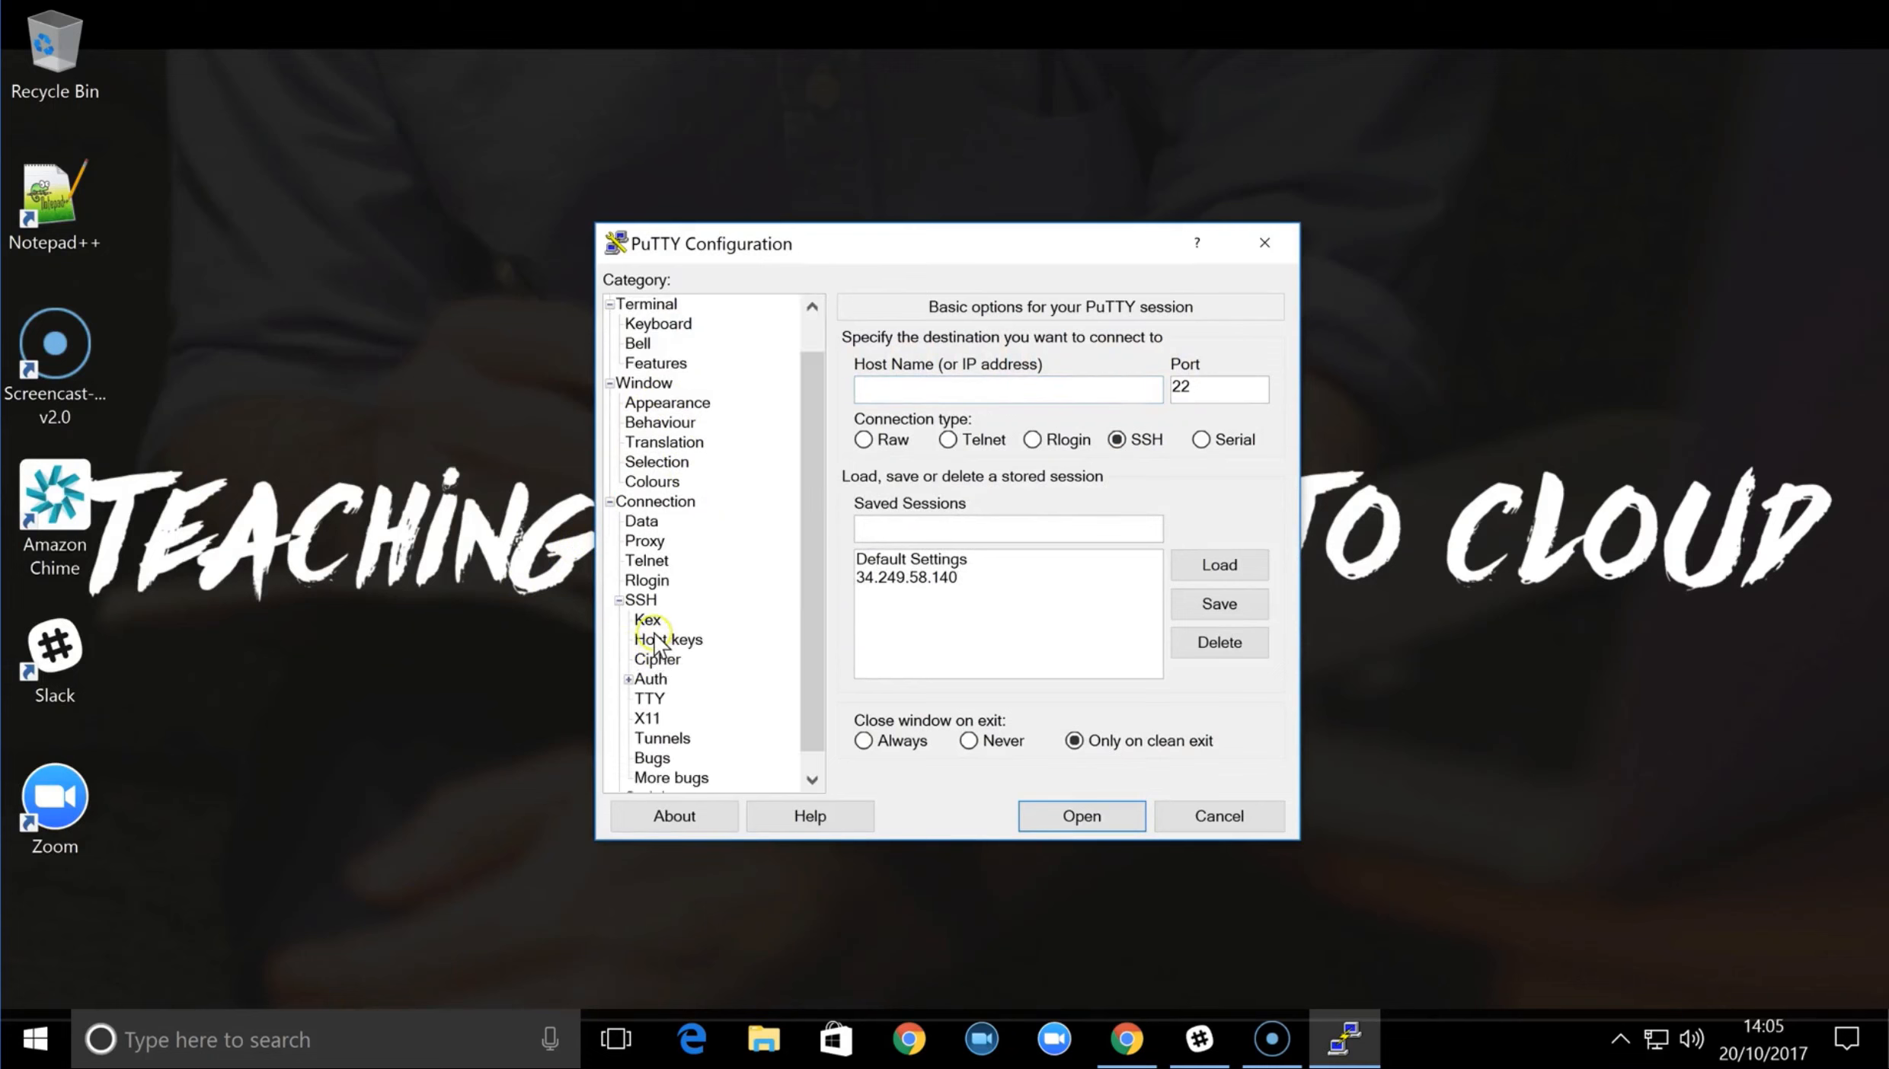
{"action": "left_click", "coordinate": [649, 679]}
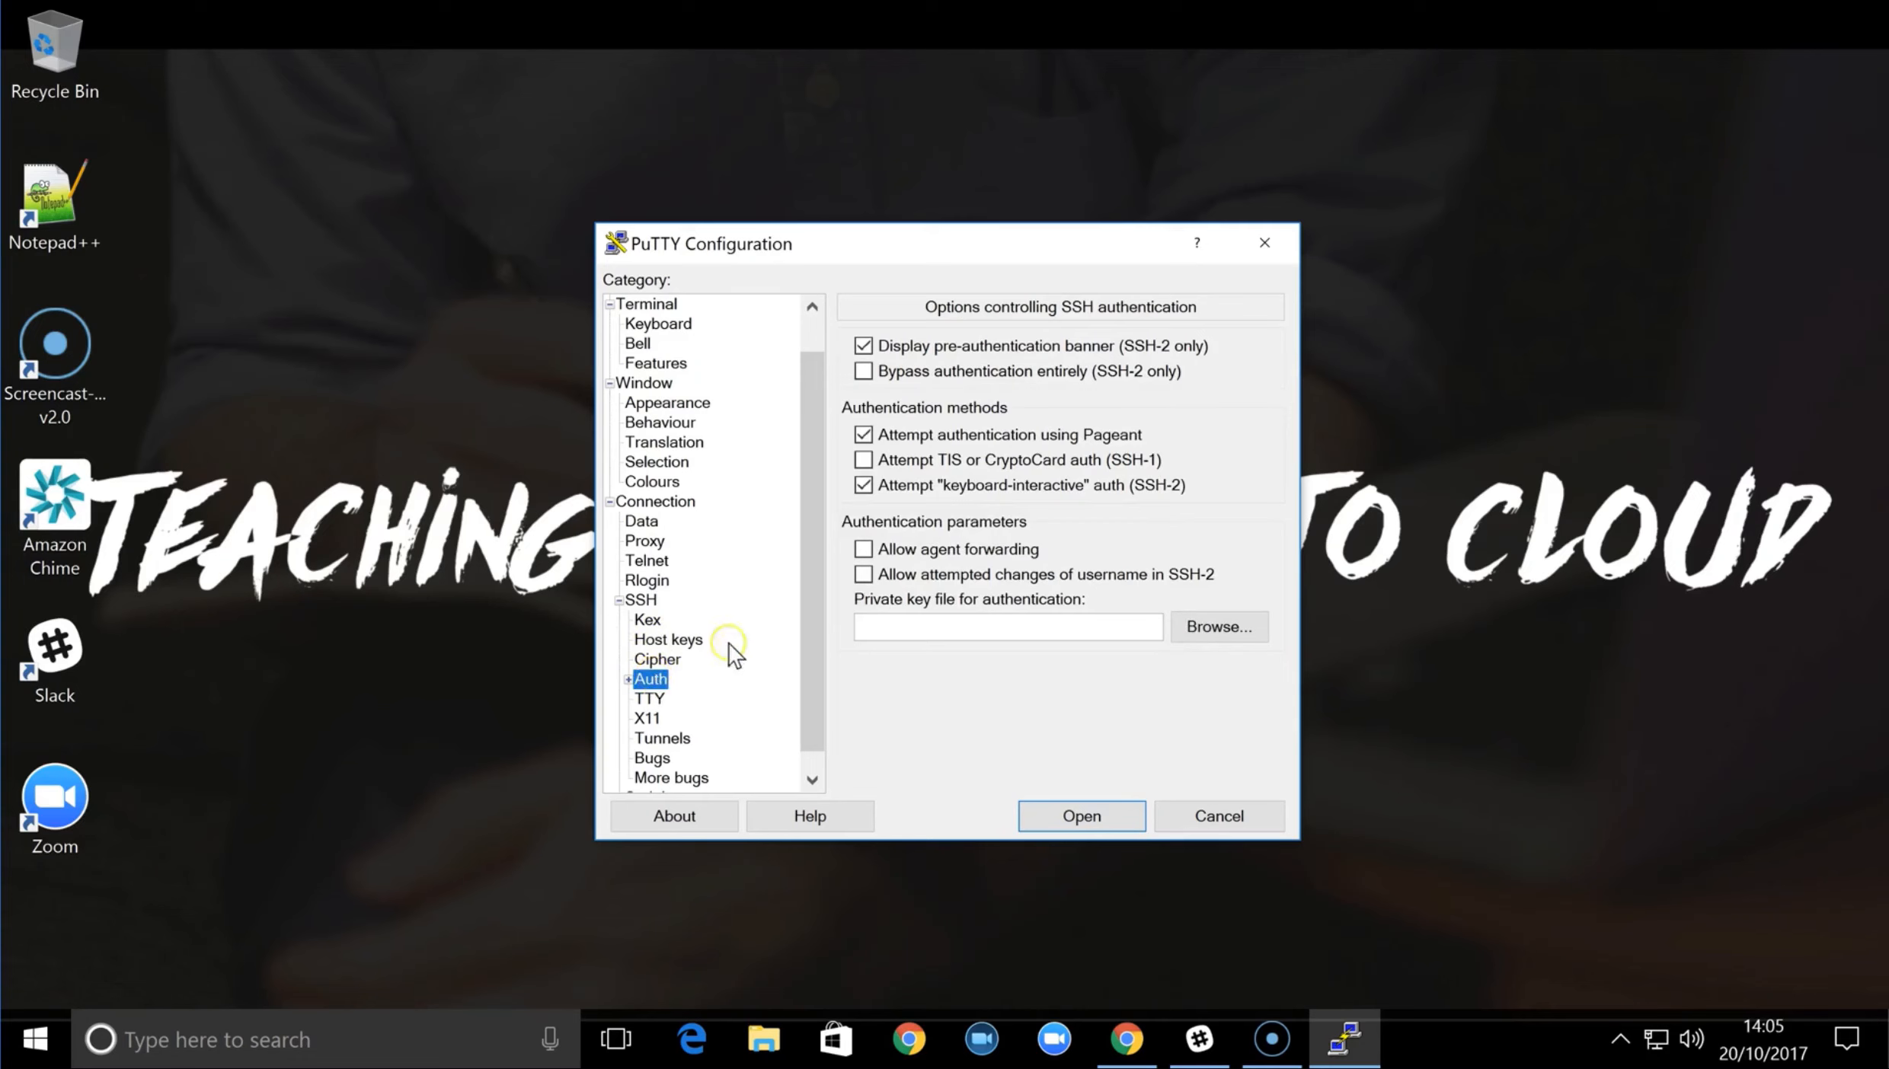
{"action": "left_click", "coordinate": [1215, 631]}
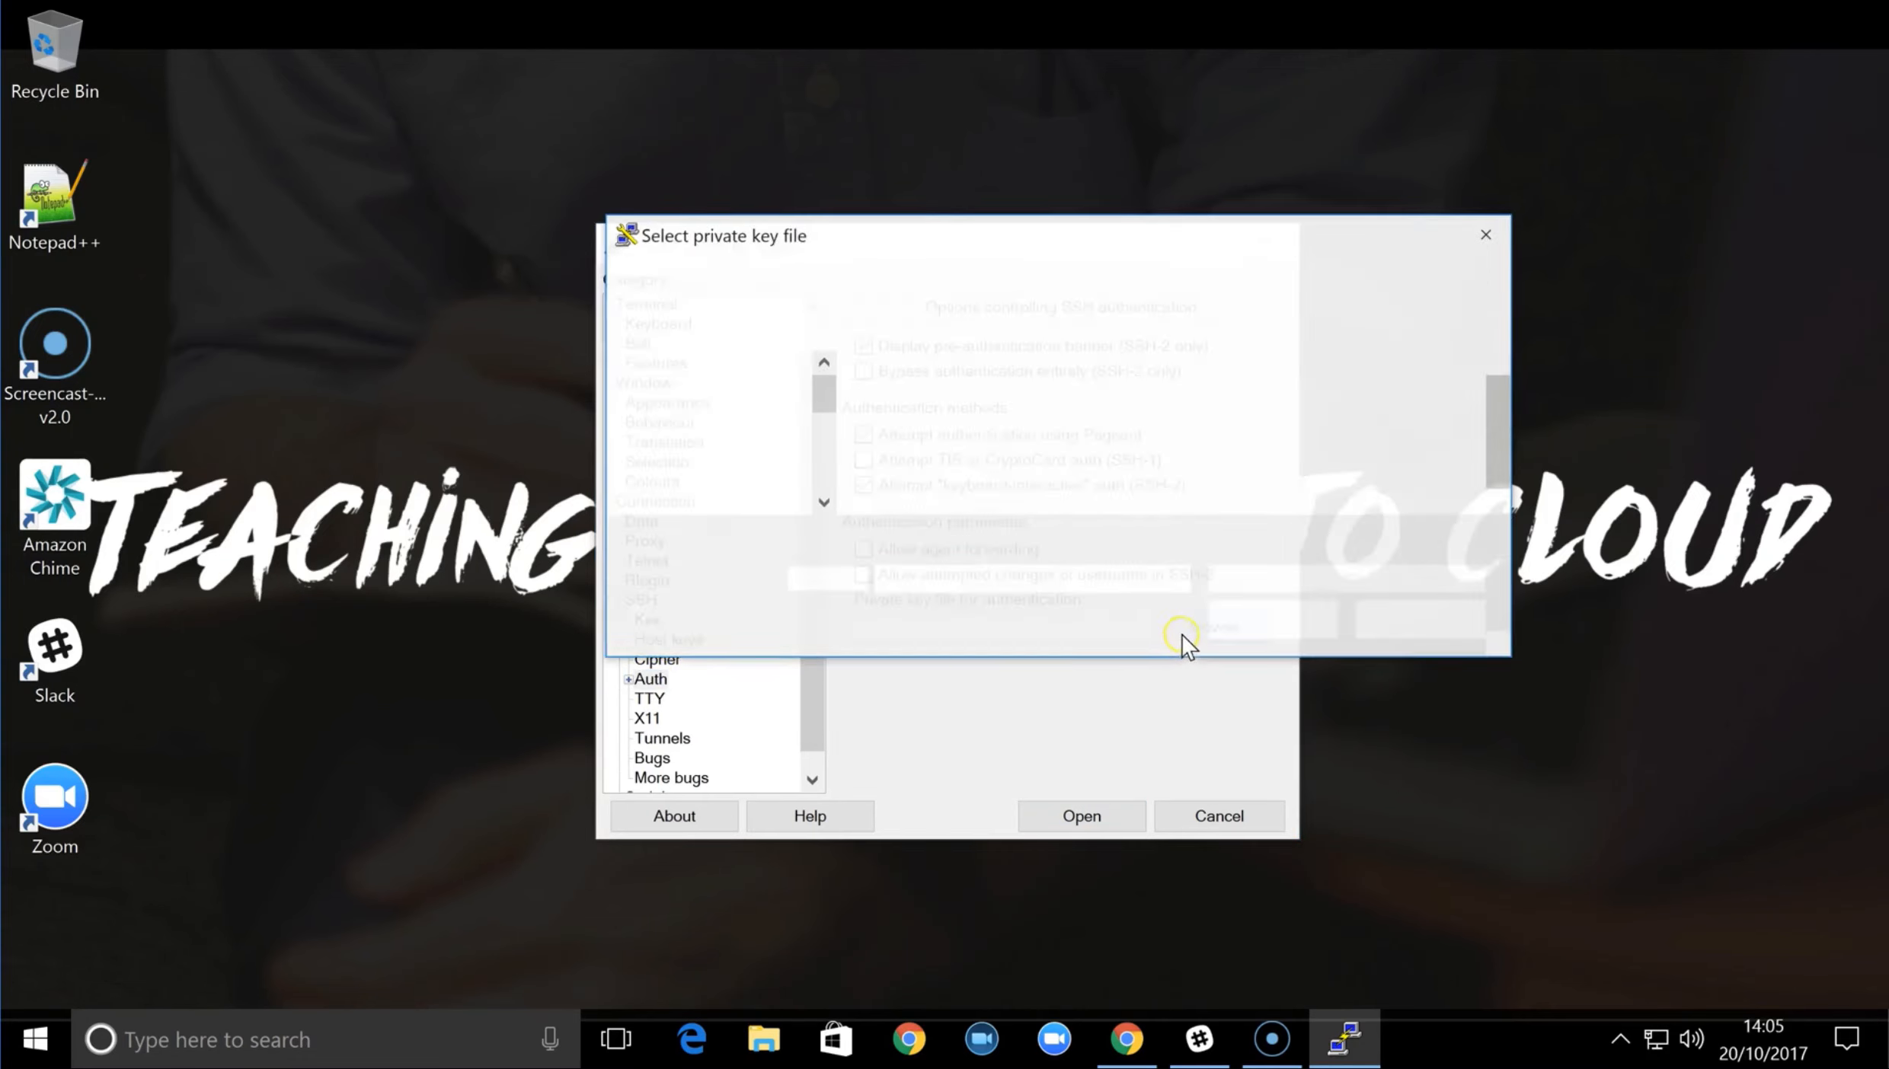
{"action": "left_click", "coordinate": [1135, 447]}
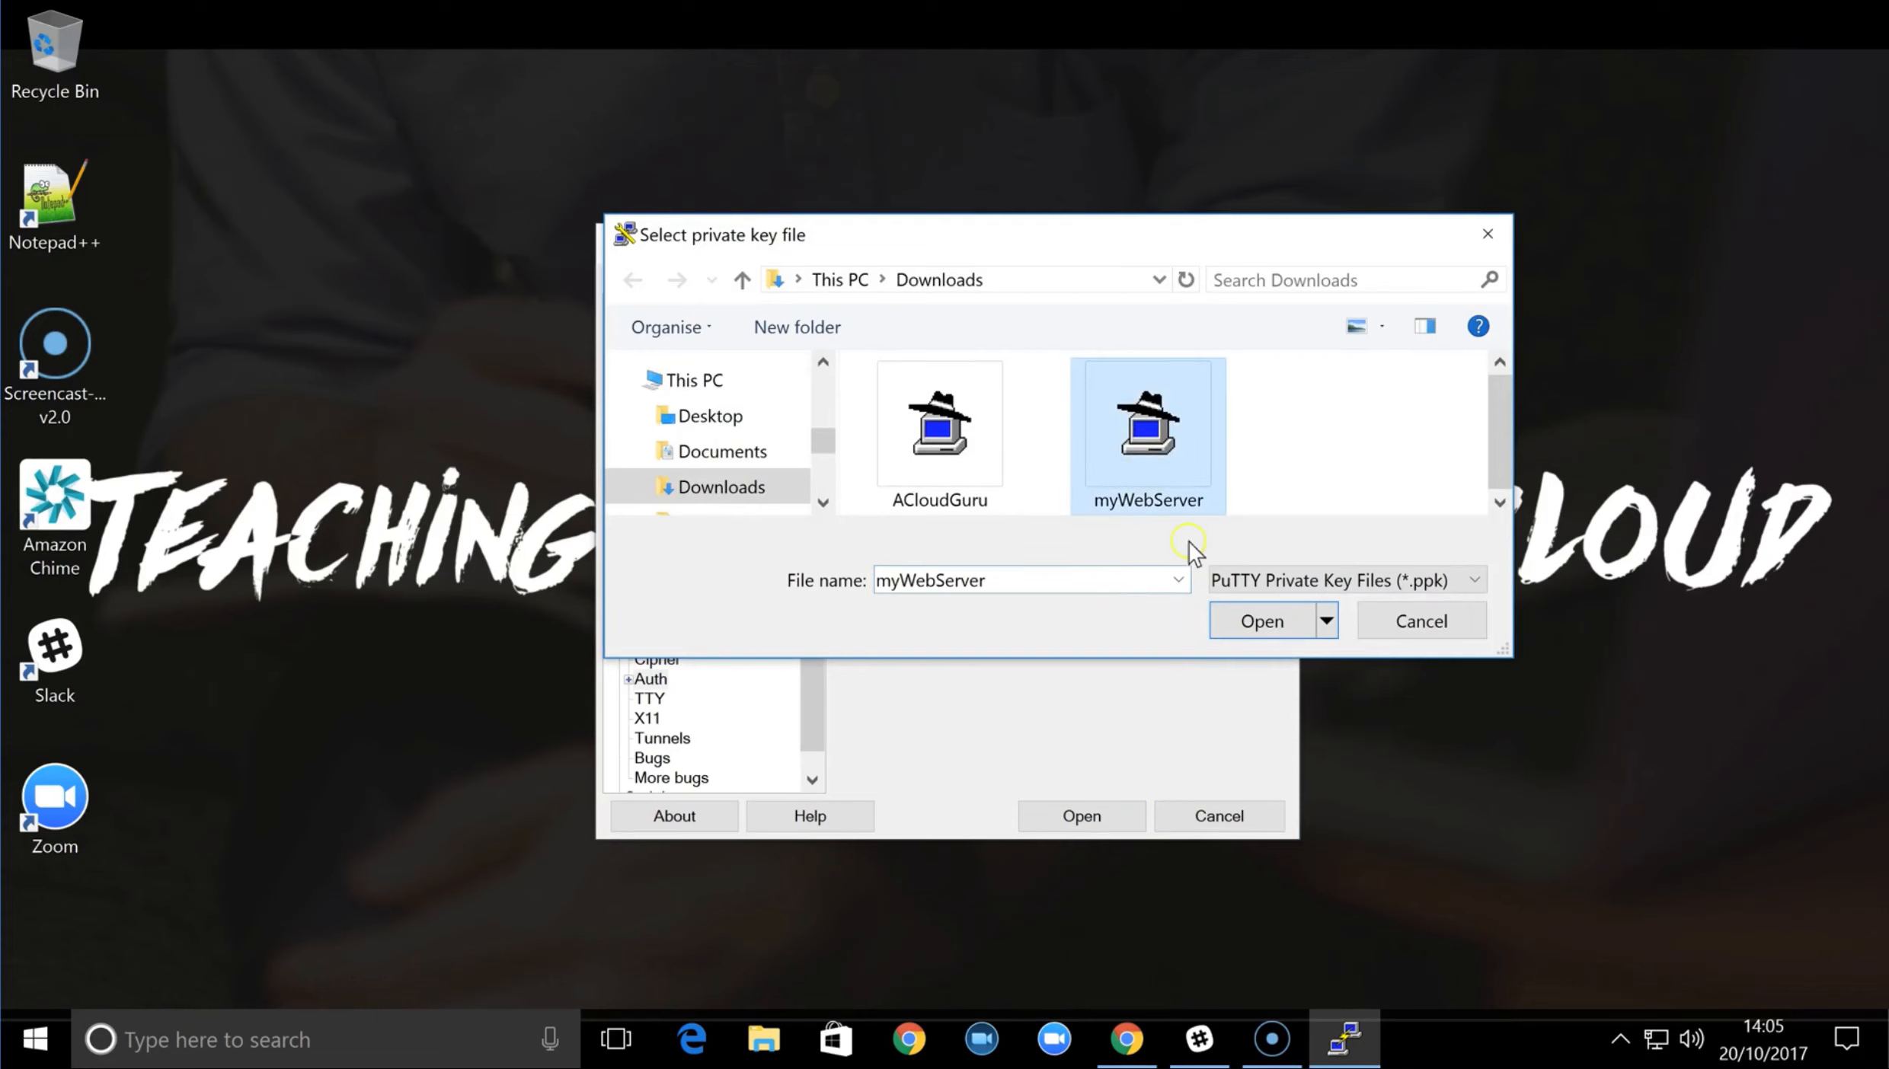
{"action": "left_click", "coordinate": [1266, 624]}
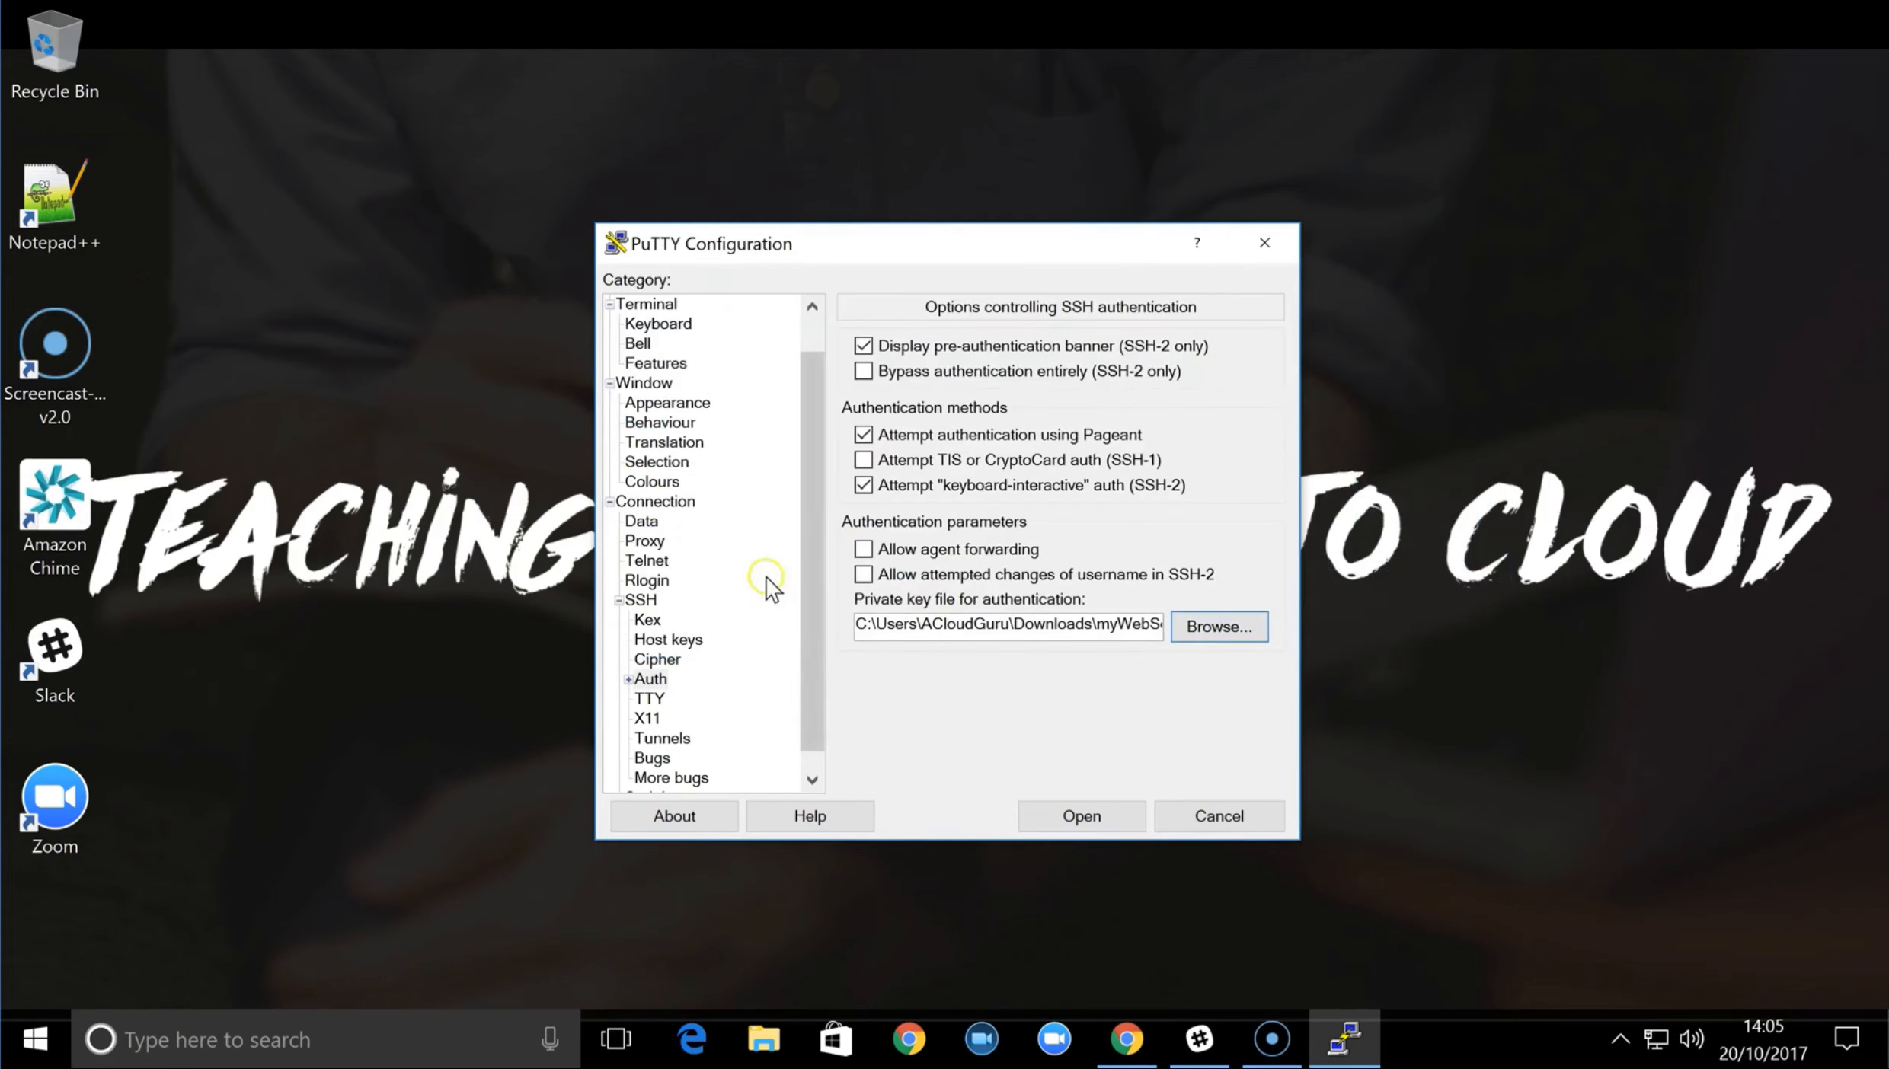
Return to the basic session options and place the cursor in the saved session name
{"action": "scroll", "coordinate": [732, 542], "scroll_direction": "up", "scroll_amount": 1}
{"action": "left_click", "coordinate": [640, 304]}
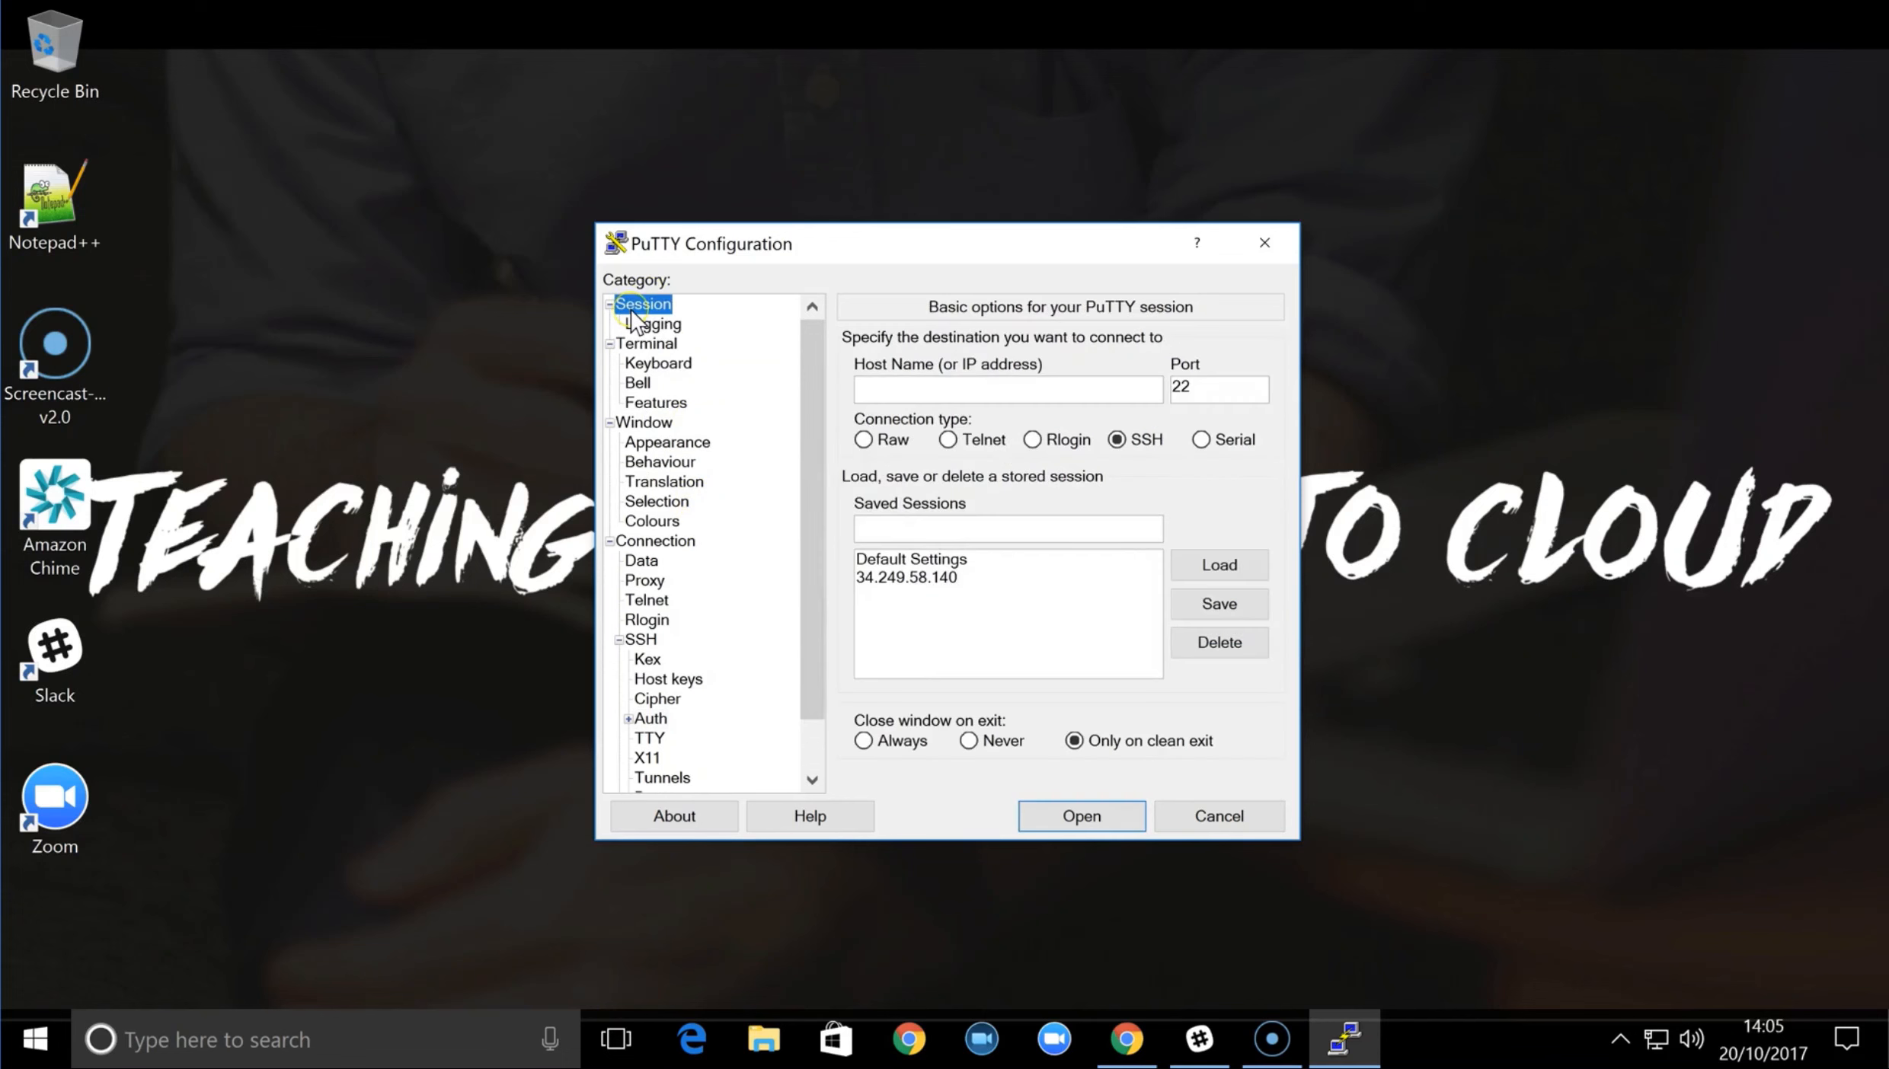
{"action": "left_click", "coordinate": [908, 531]}
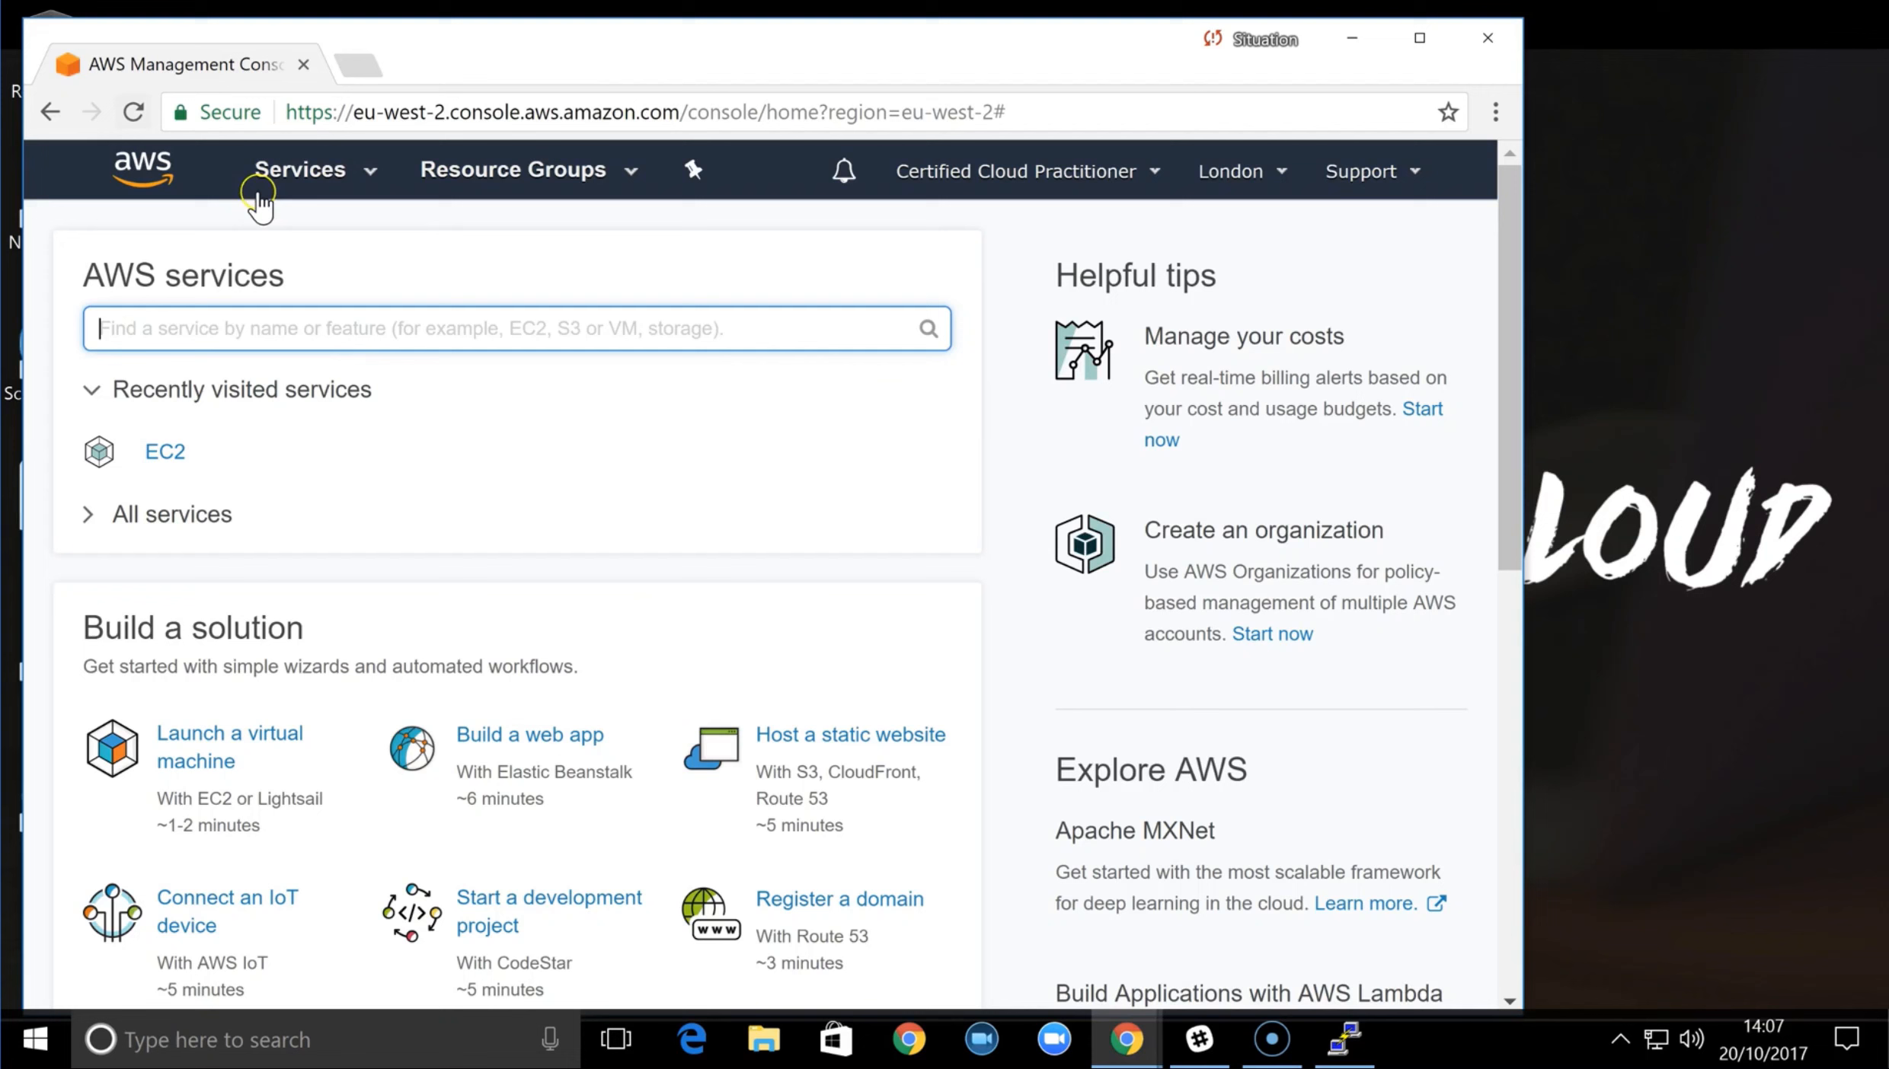
Switch to the AWS console in Chrome and open the list of EC2 instances
{"action": "left_click", "coordinate": [282, 170]}
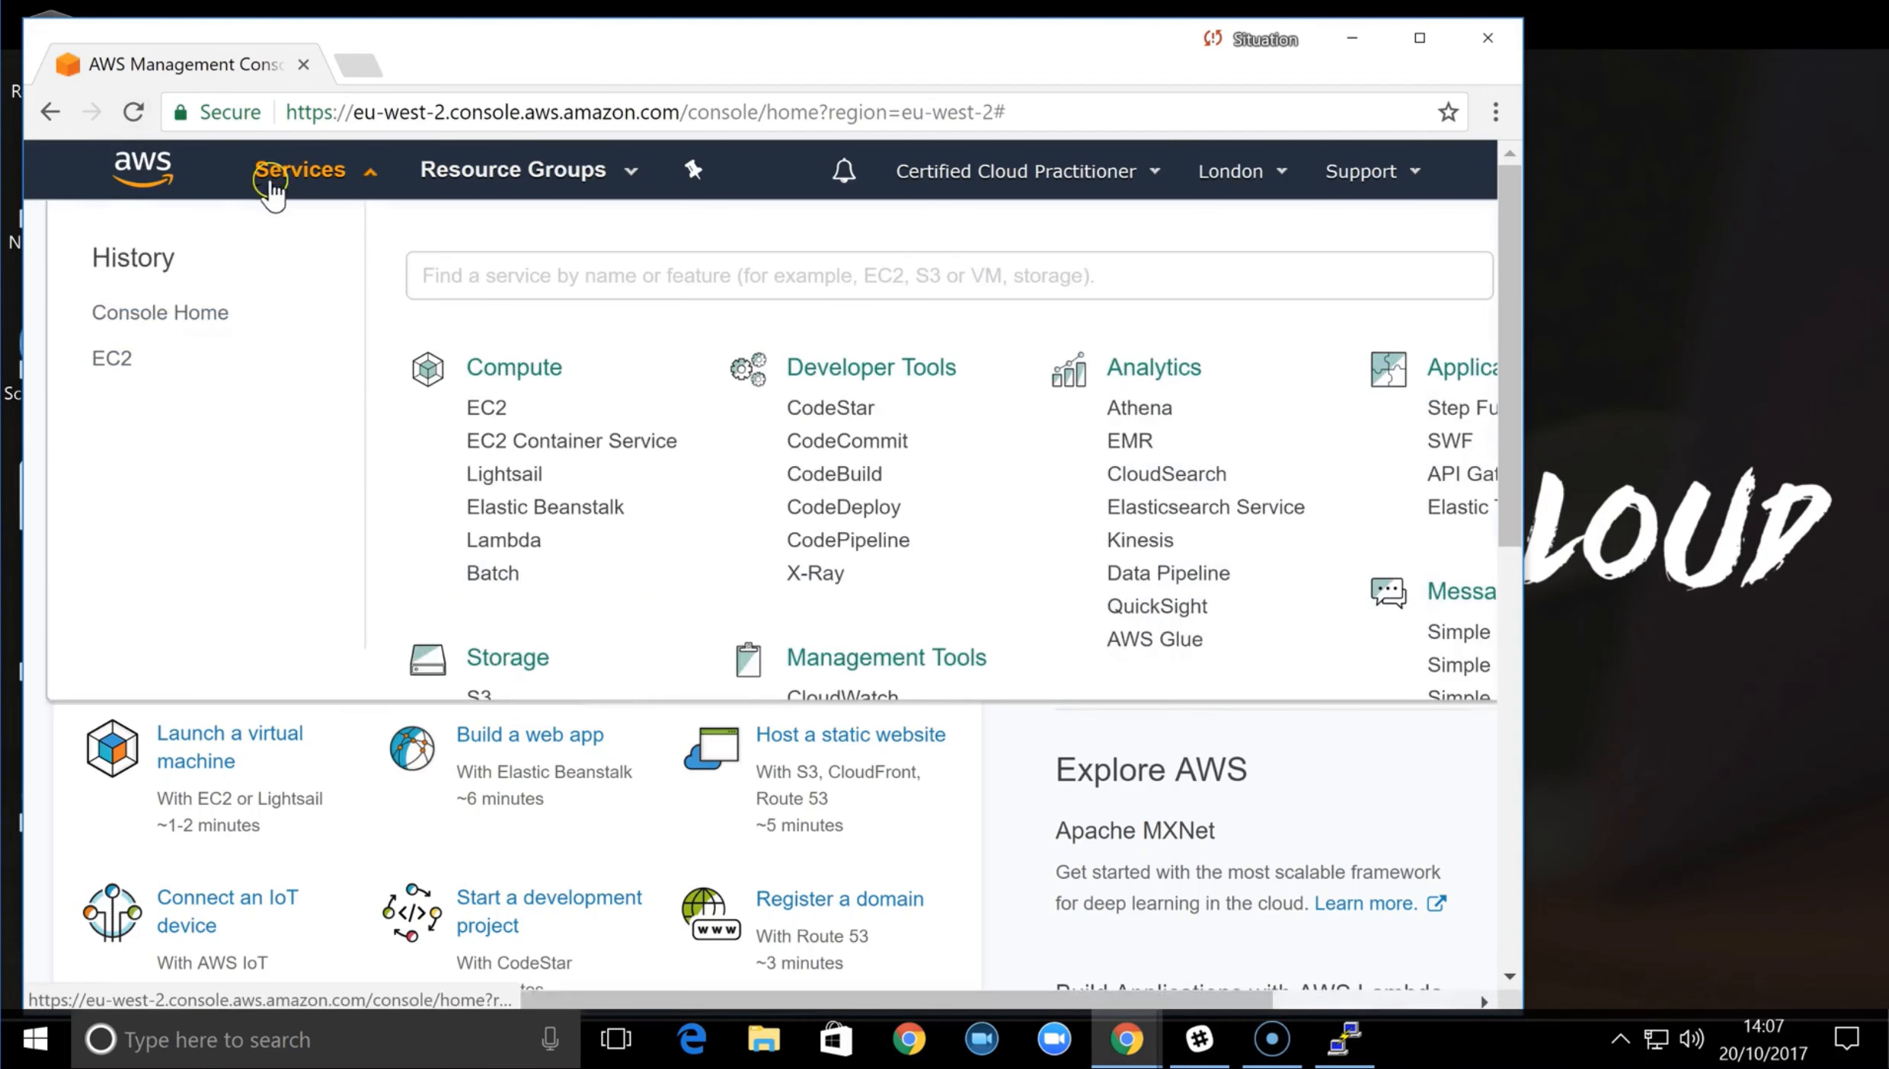
{"action": "left_click", "coordinate": [491, 409]}
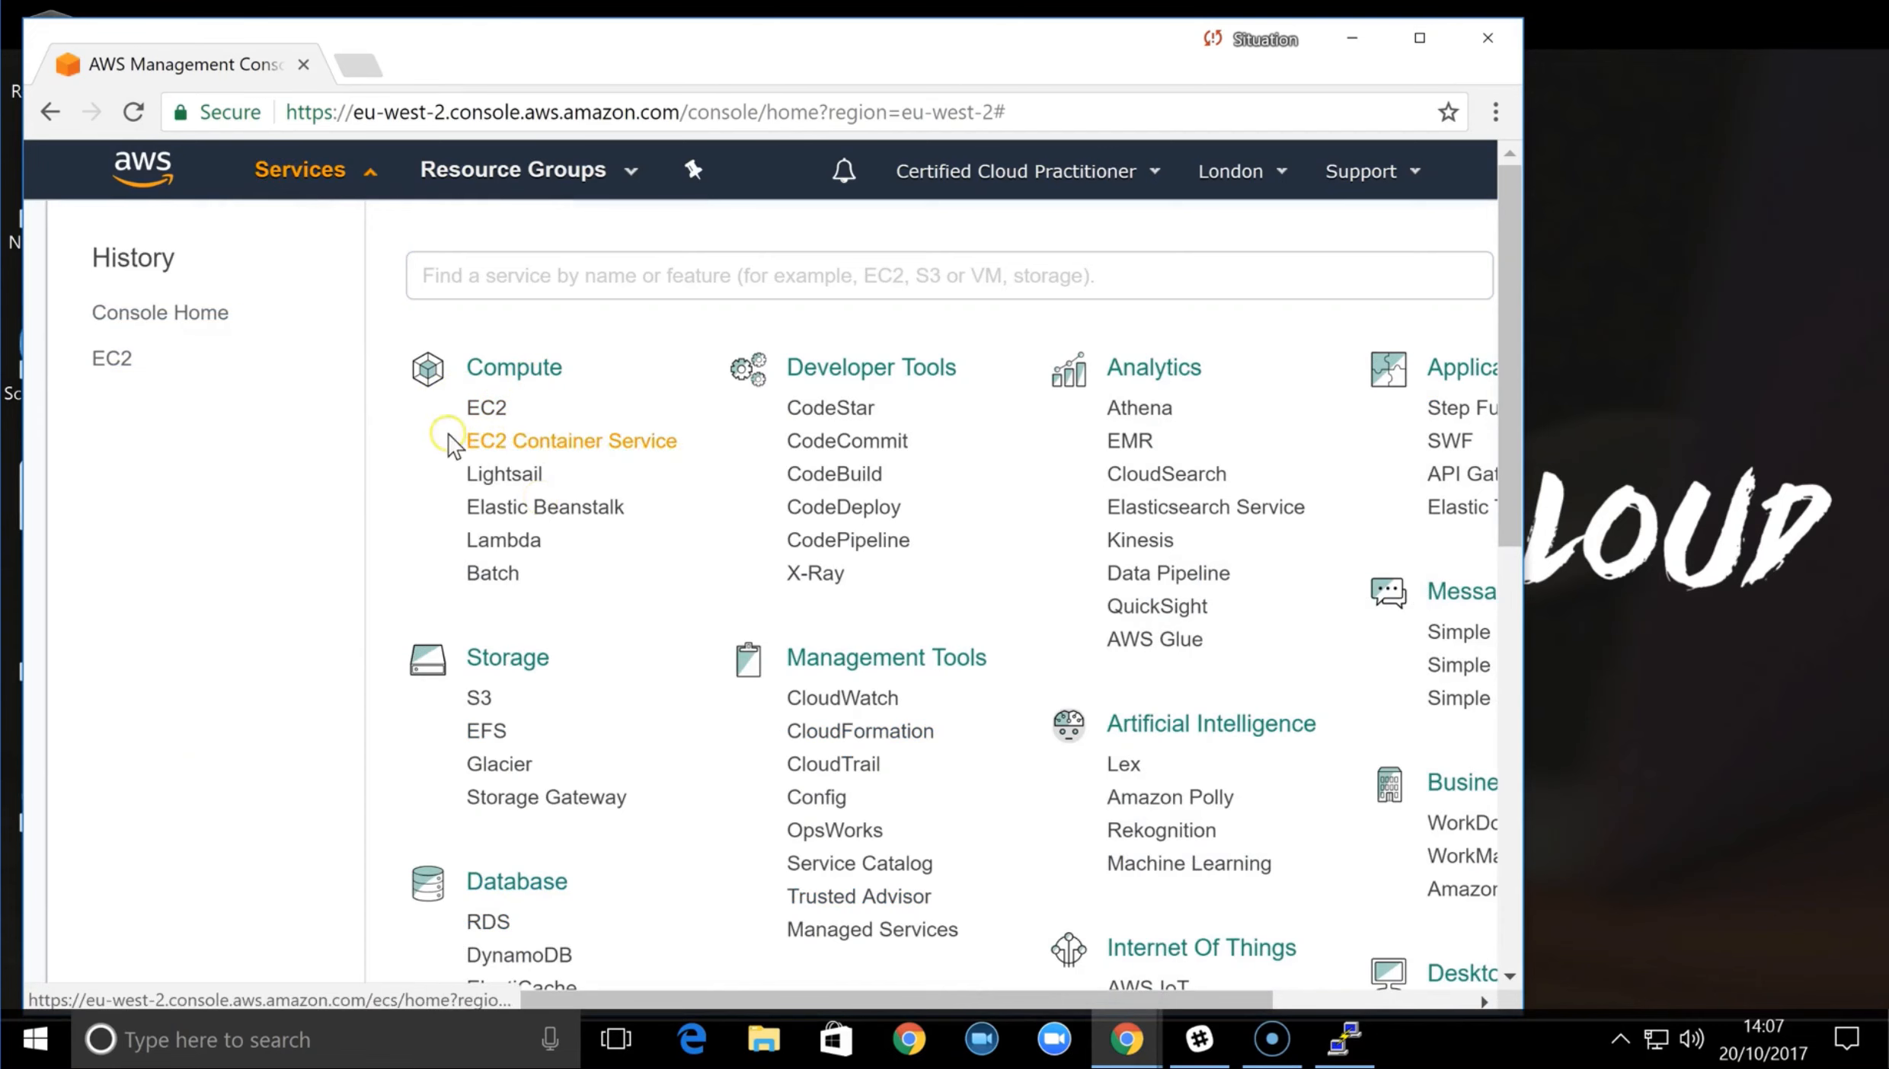
{"action": "left_click", "coordinate": [472, 409]}
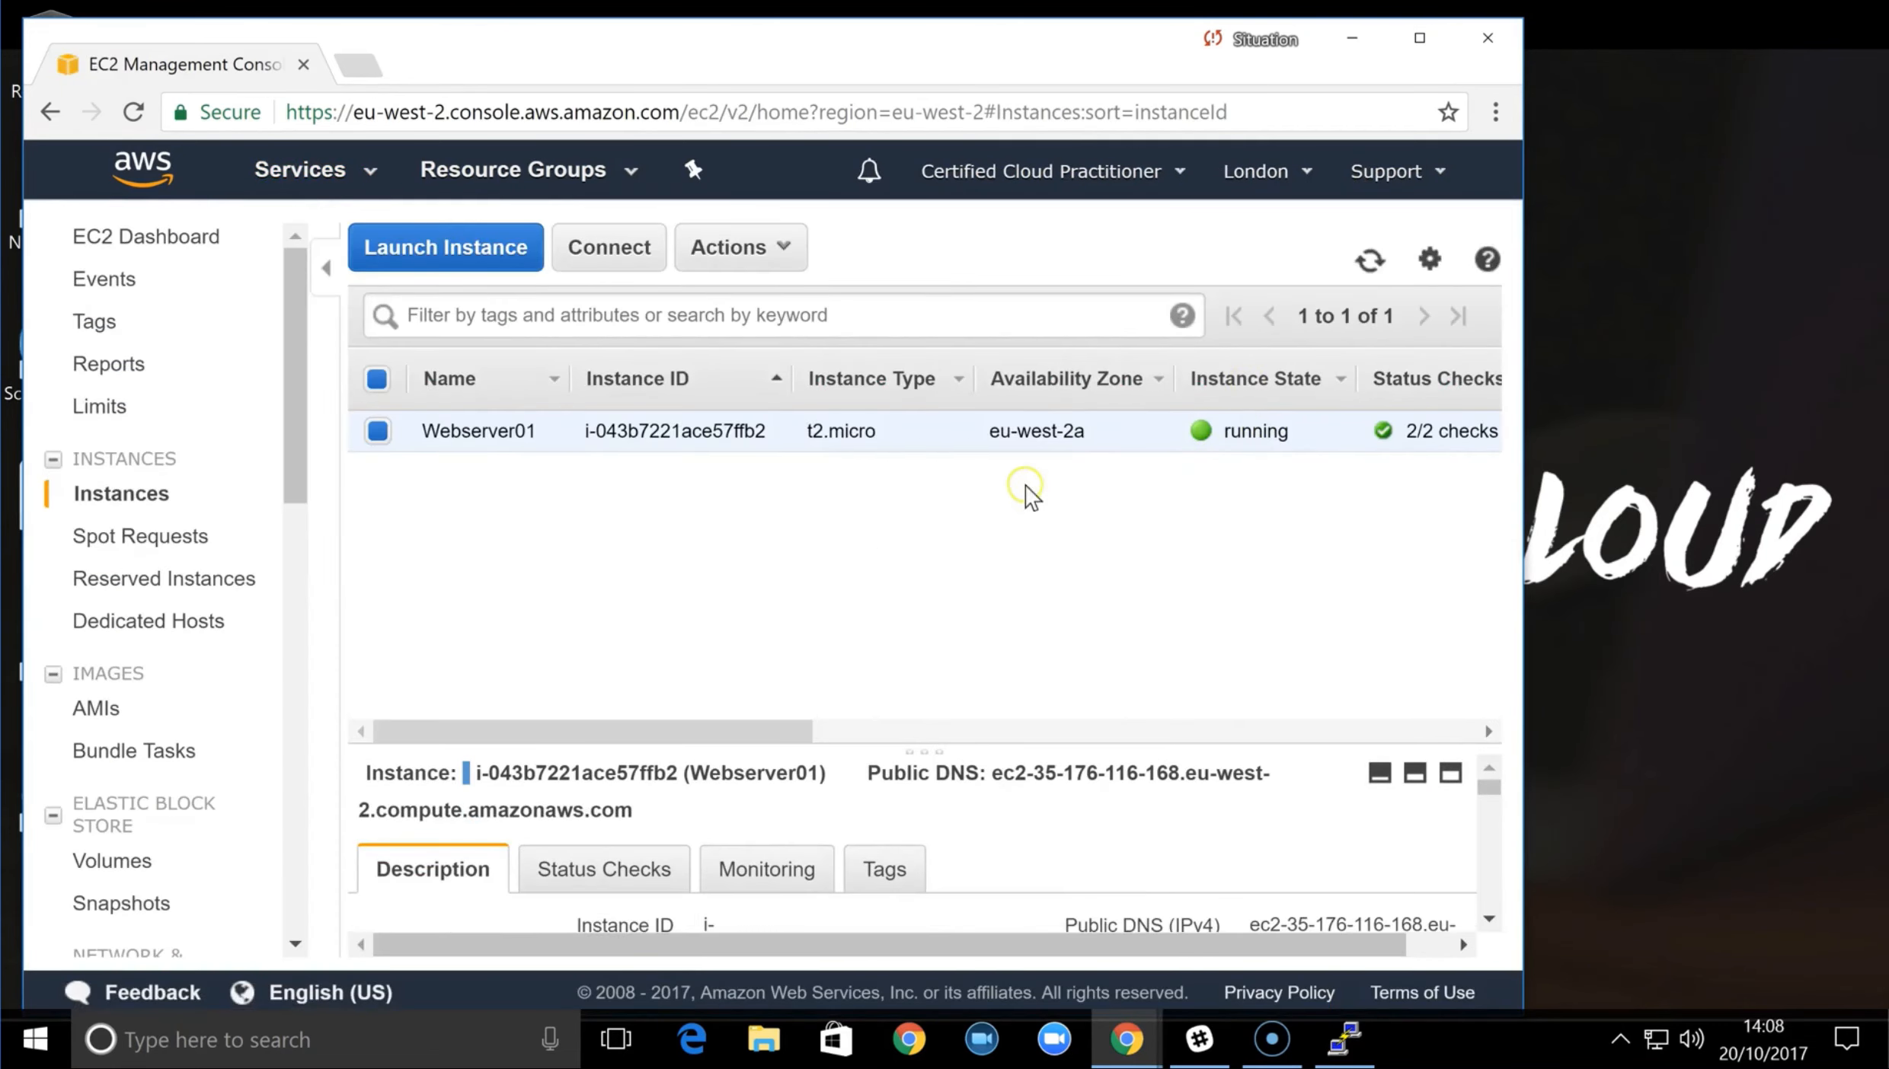
Copy the IPv4 public IP of the Webserver01 instance
{"action": "left_click_drag", "start_coordinate": [779, 729], "coordinate": [1089, 761]}
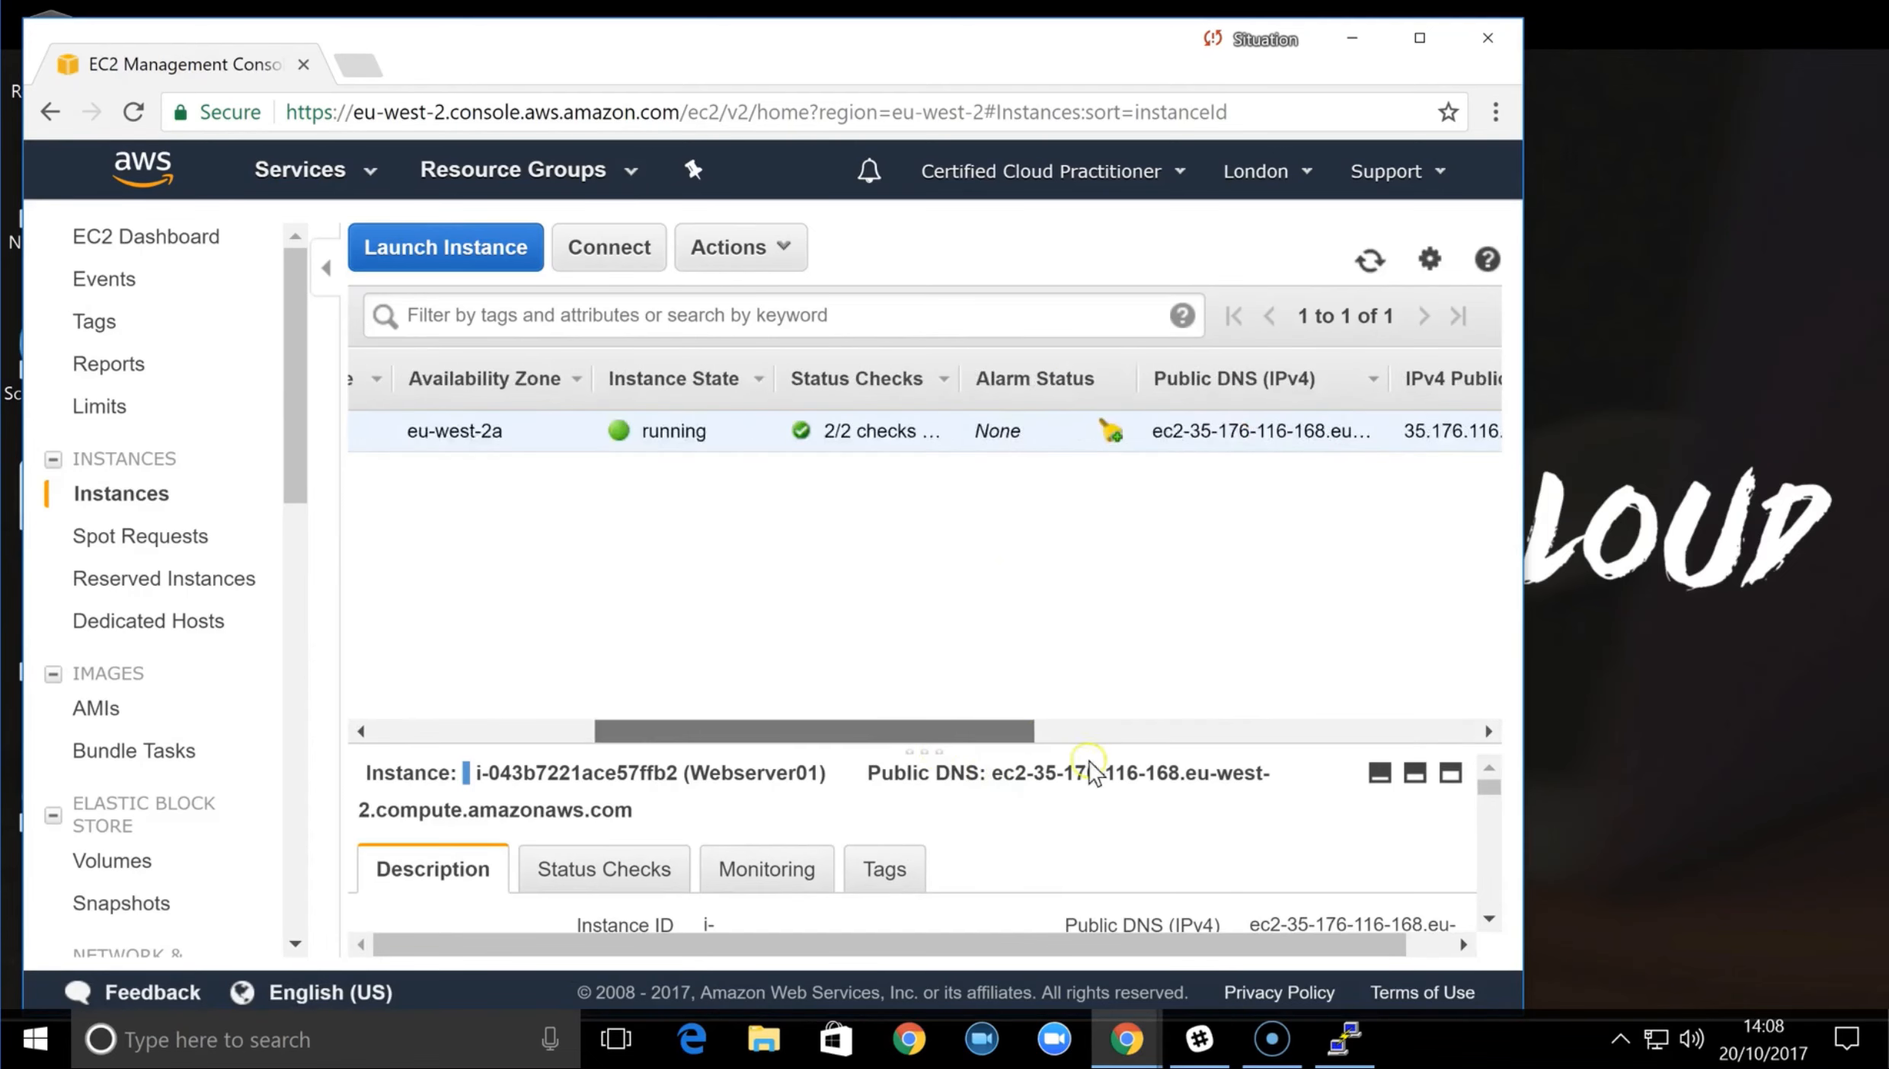
{"action": "left_click_drag", "start_coordinate": [1208, 709], "coordinate": [1247, 678]}
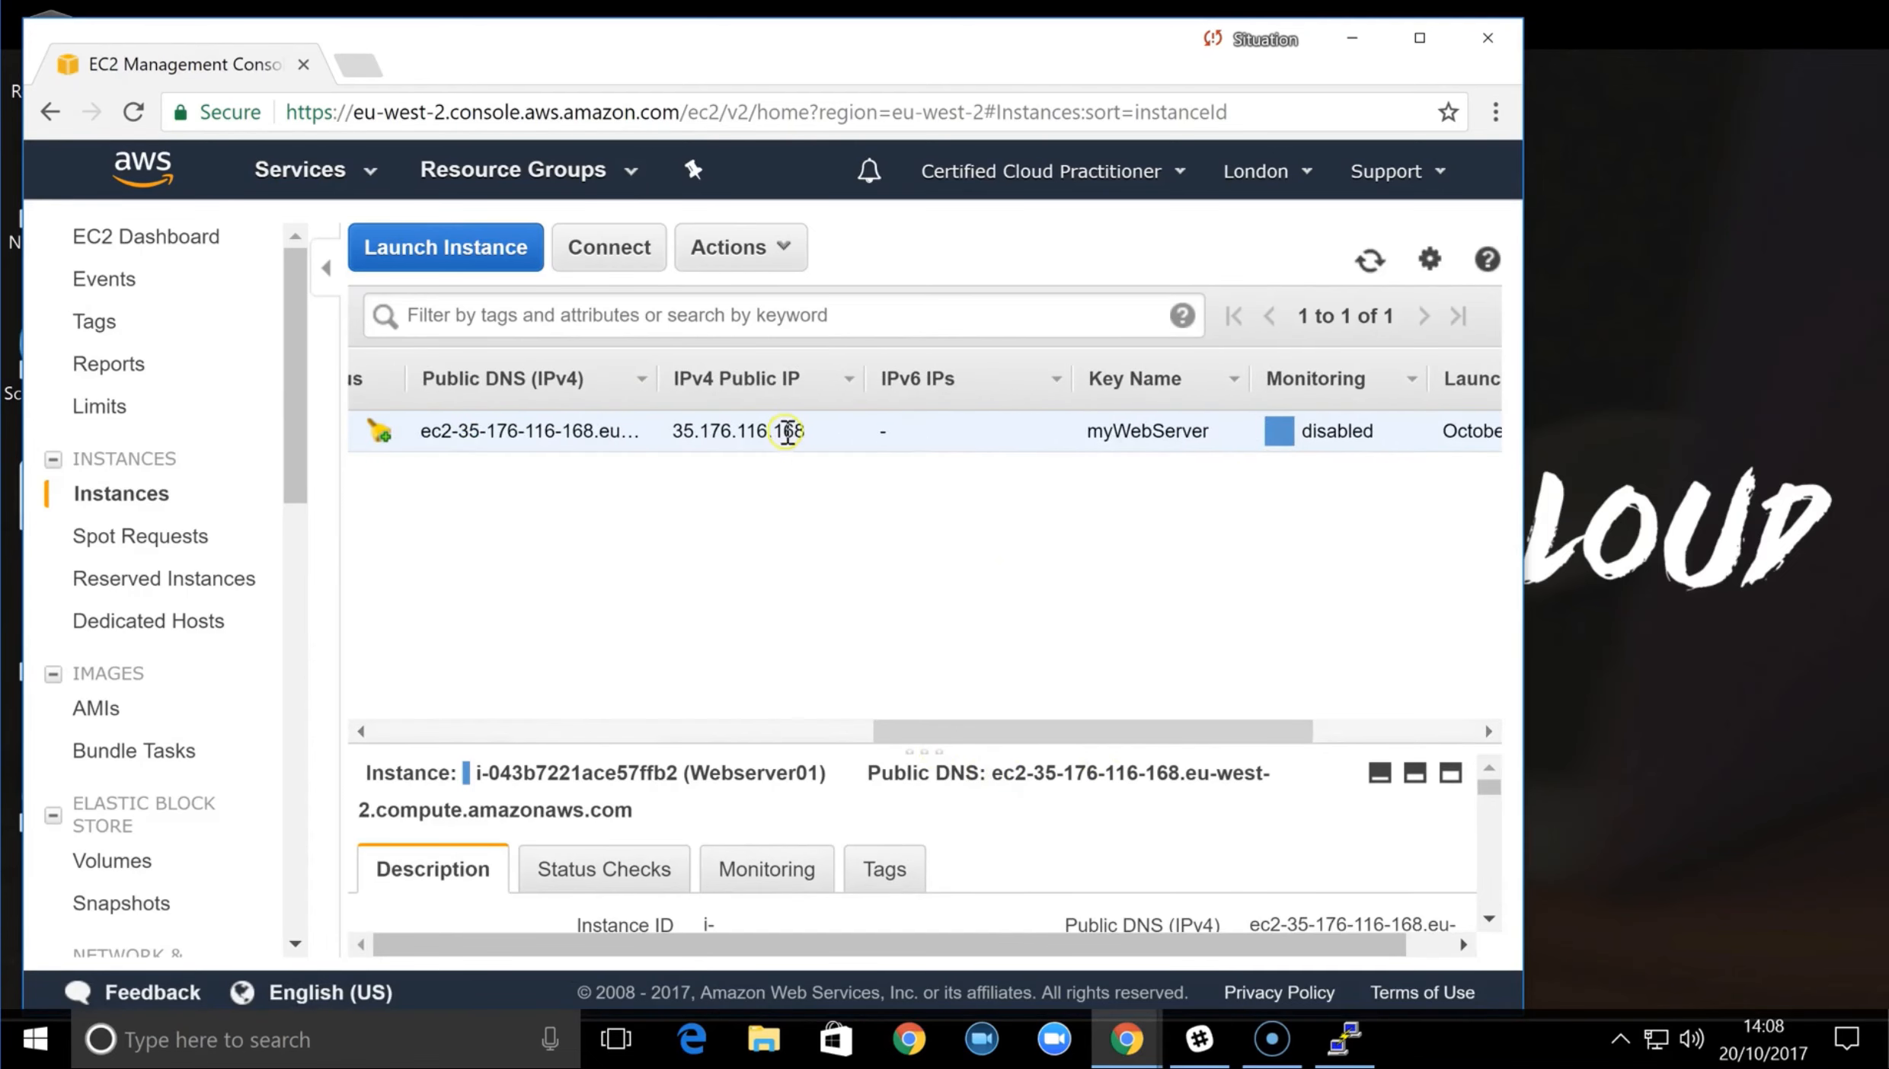
{"action": "left_click_drag", "start_coordinate": [800, 429], "coordinate": [671, 435]}
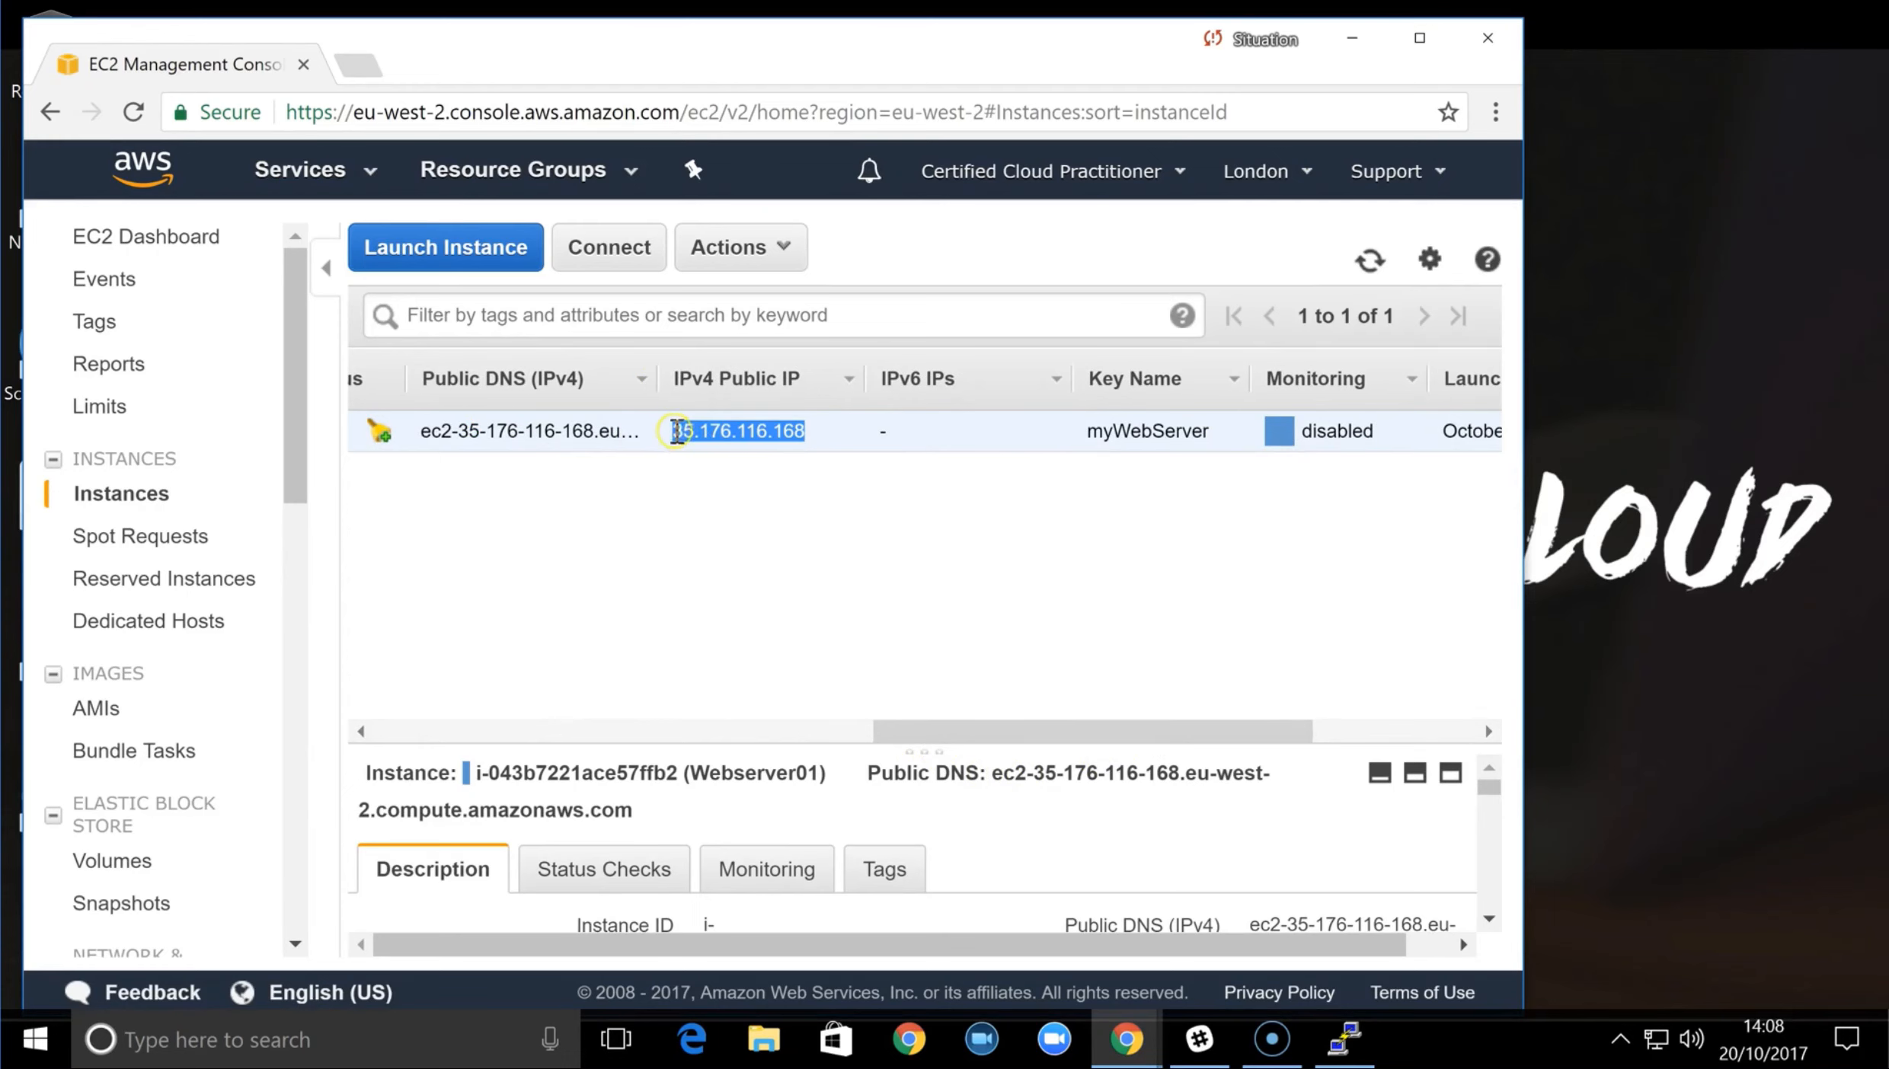
{"action": "right_click", "coordinate": [673, 432]}
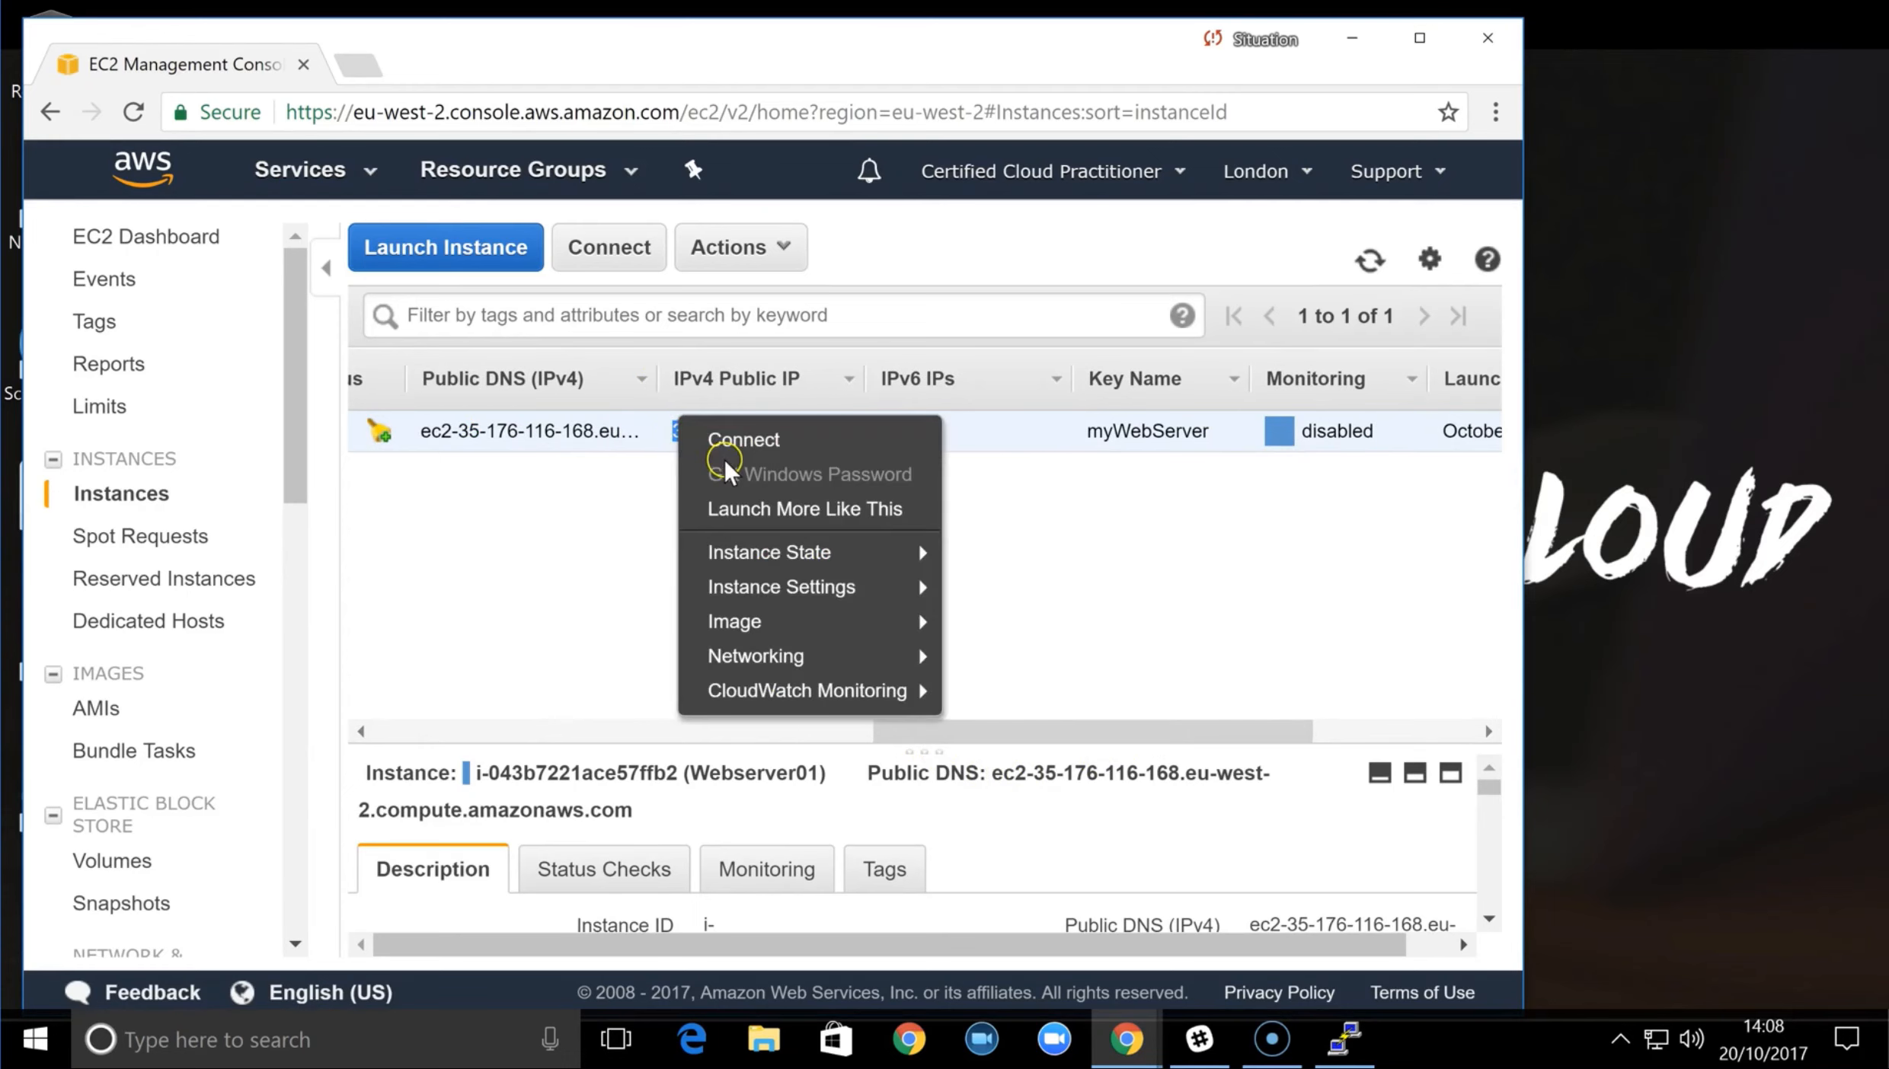
{"action": "left_click", "coordinate": [636, 491]}
Switch back to PuTTY and save the session settings under the name 35.176.116.168
{"action": "key", "text": "alt+Tab"}
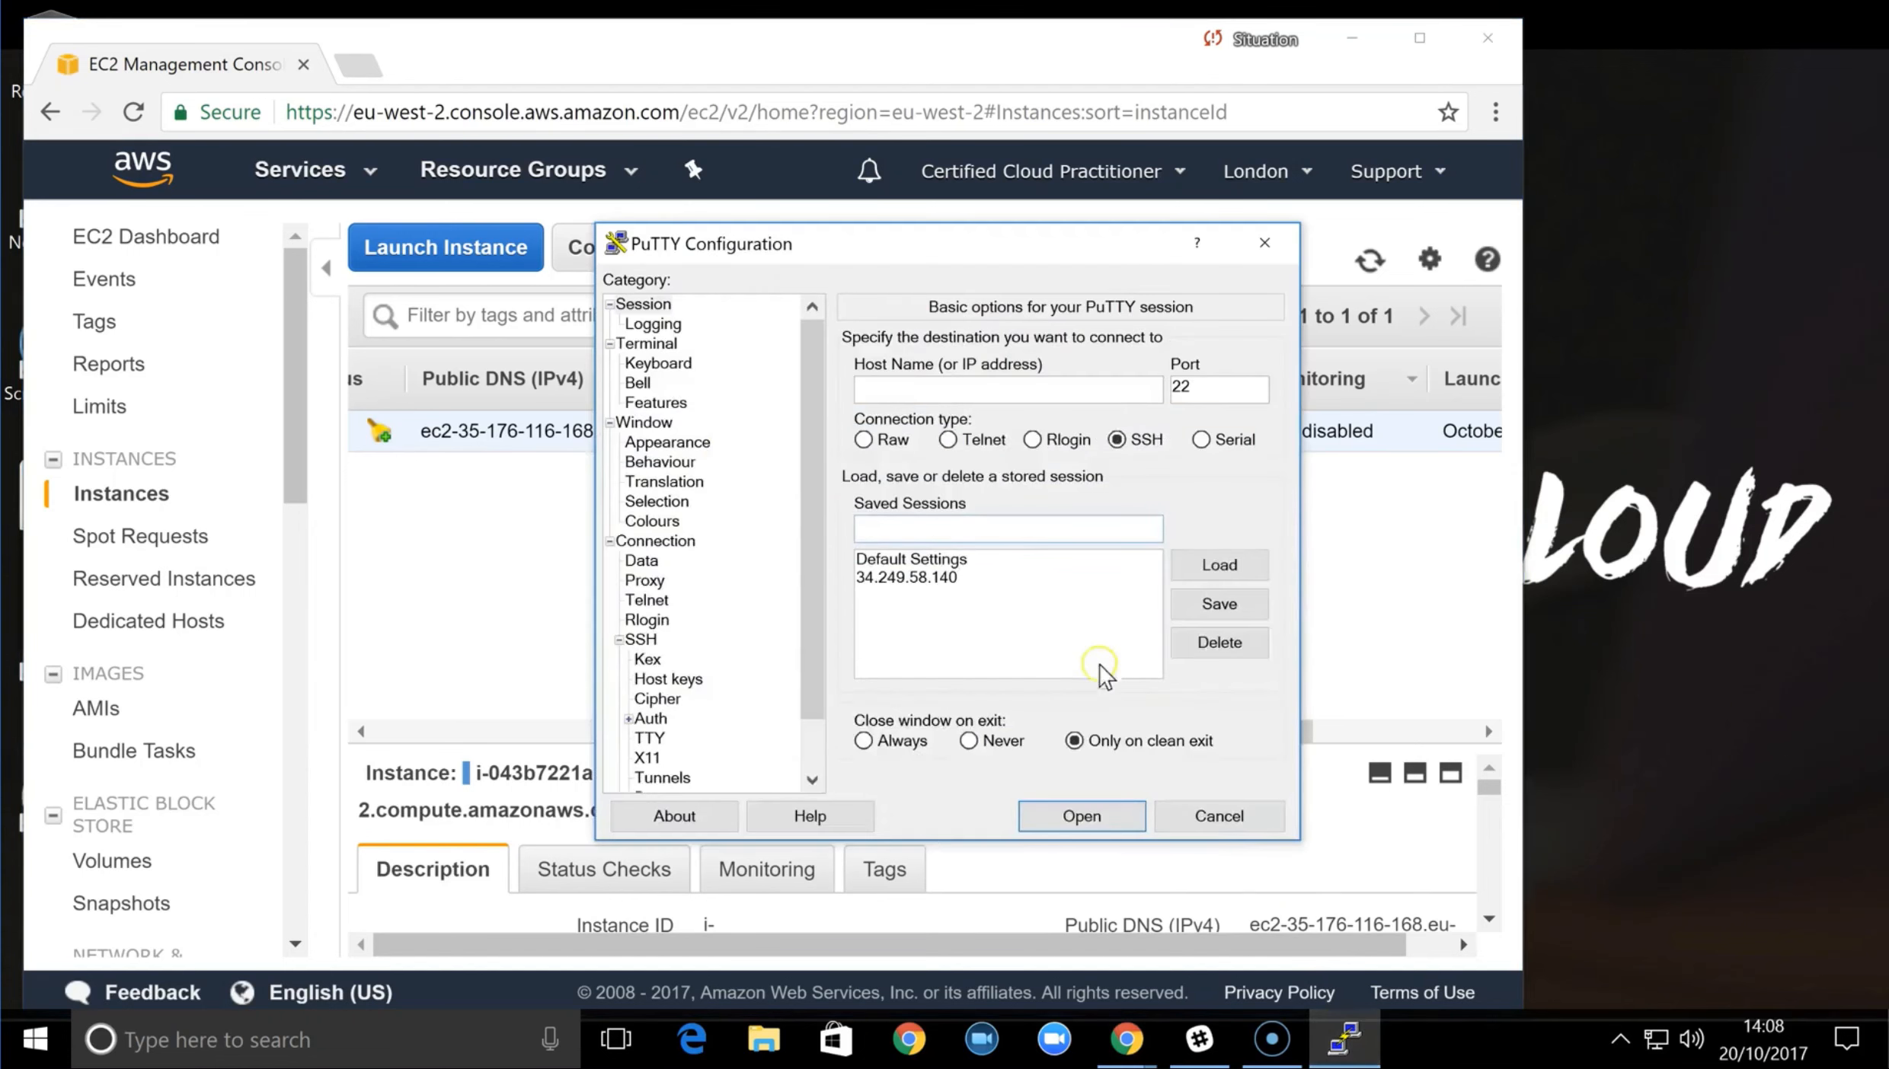
{"action": "left_click", "coordinate": [958, 526]}
{"action": "key", "text": "ctrl+v"}
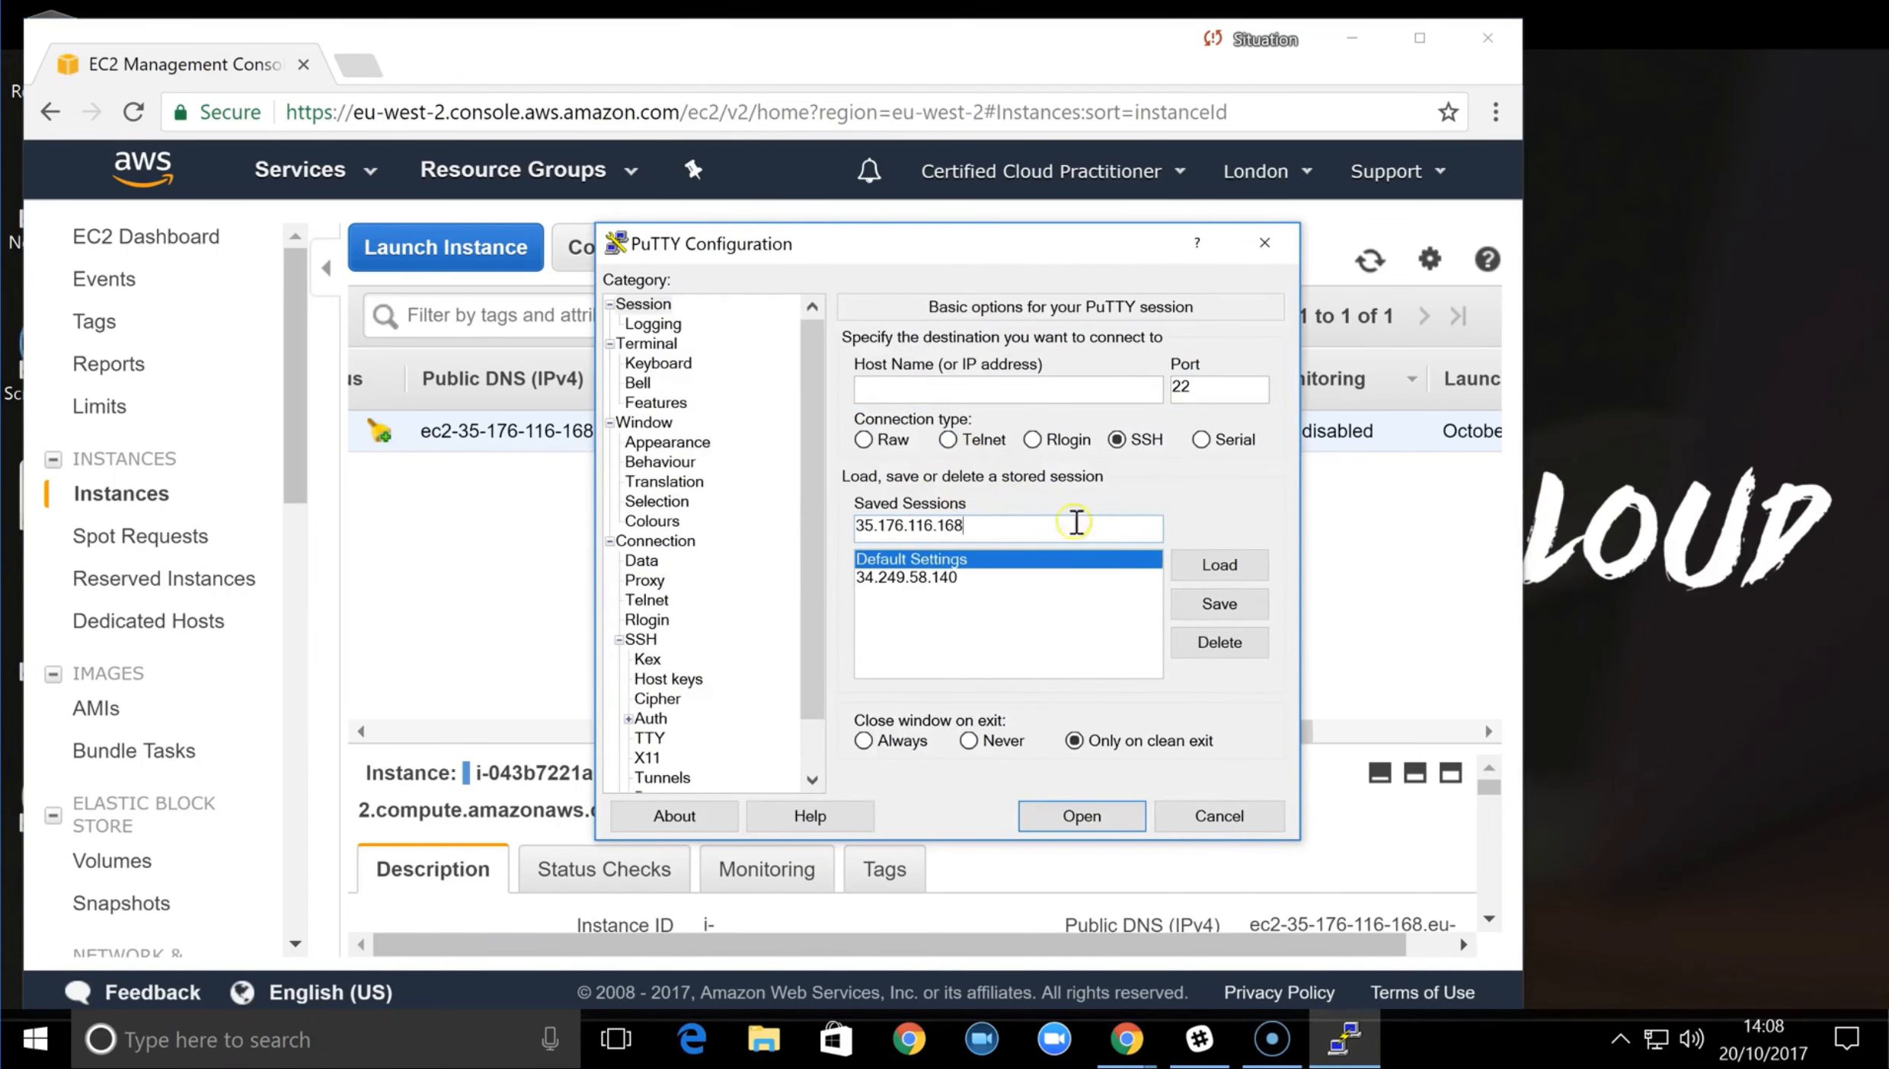
{"action": "left_click", "coordinate": [1219, 604]}
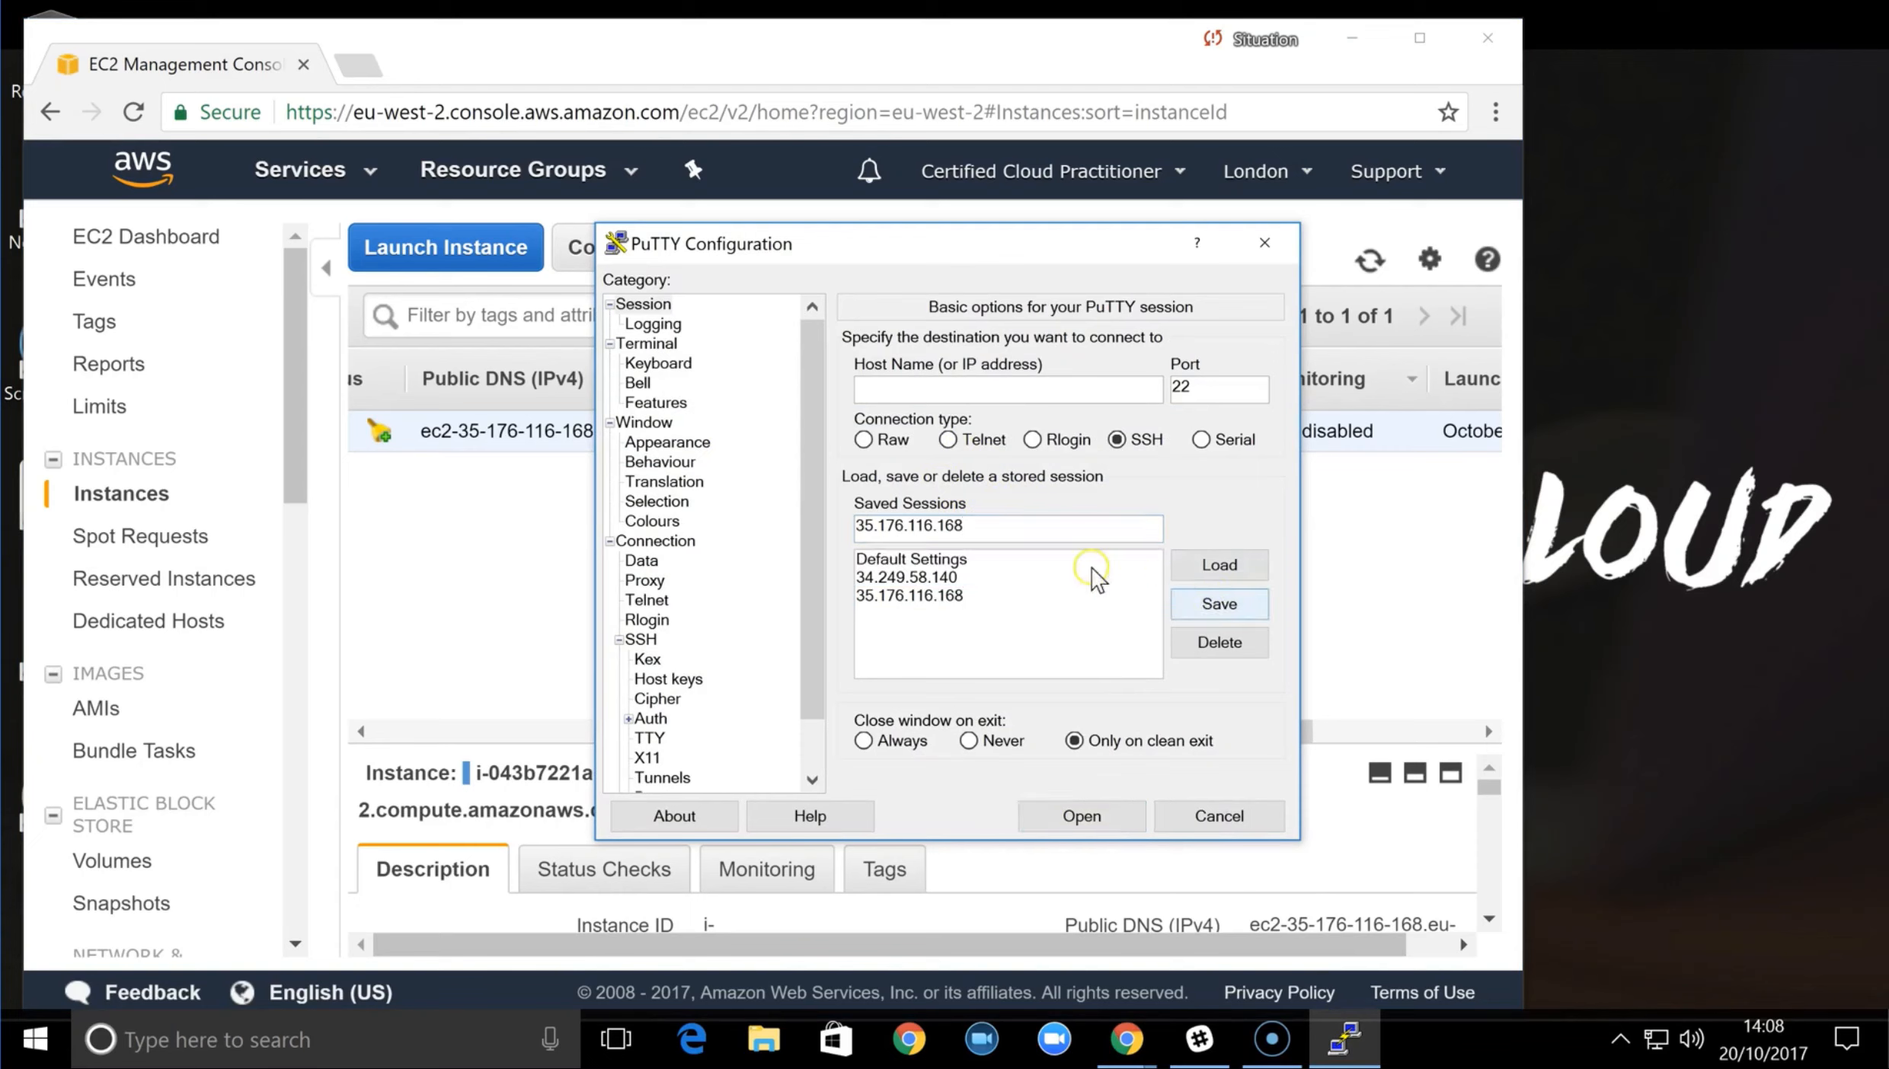
Set the host name to the copied public IP 35.176.116.168 and open the SSH connection
{"action": "left_click", "coordinate": [979, 593]}
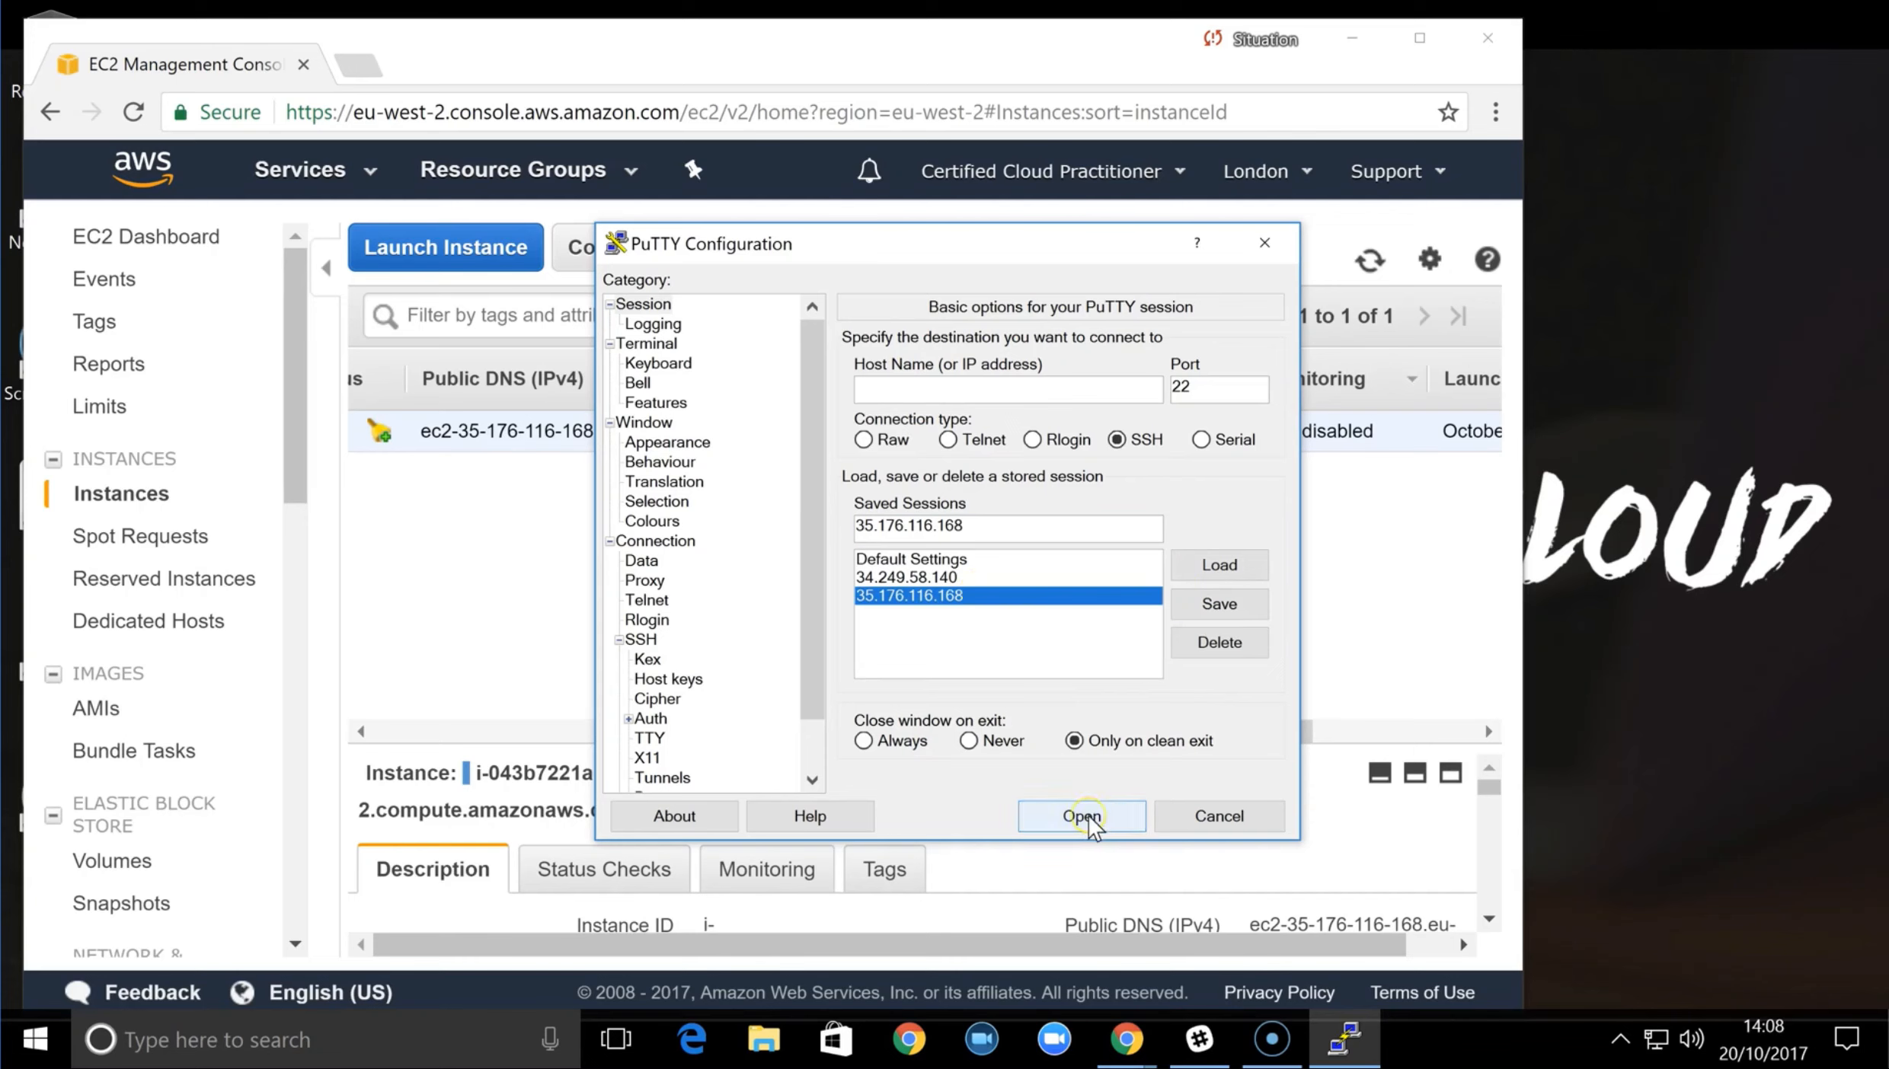
{"action": "left_click", "coordinate": [970, 389]}
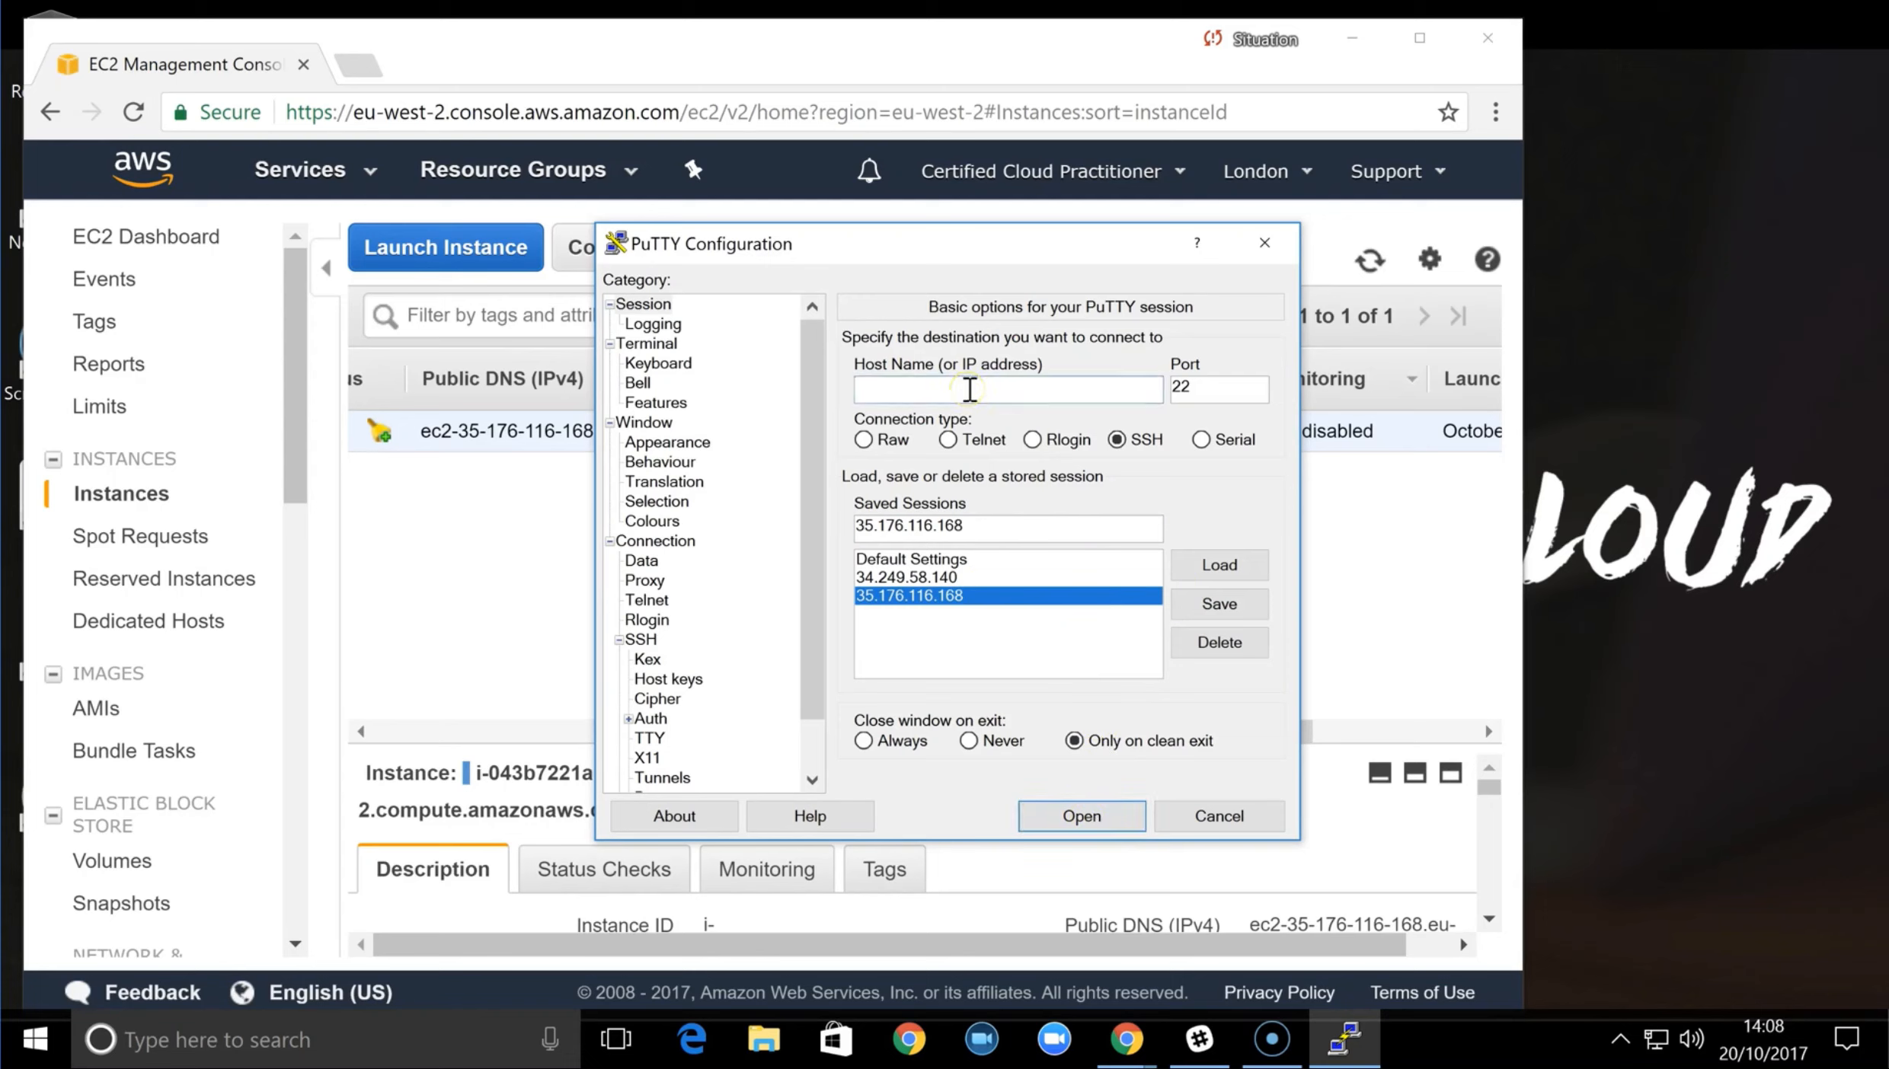
{"action": "key", "text": "ctrl+v"}
{"action": "left_click", "coordinate": [1119, 804]}
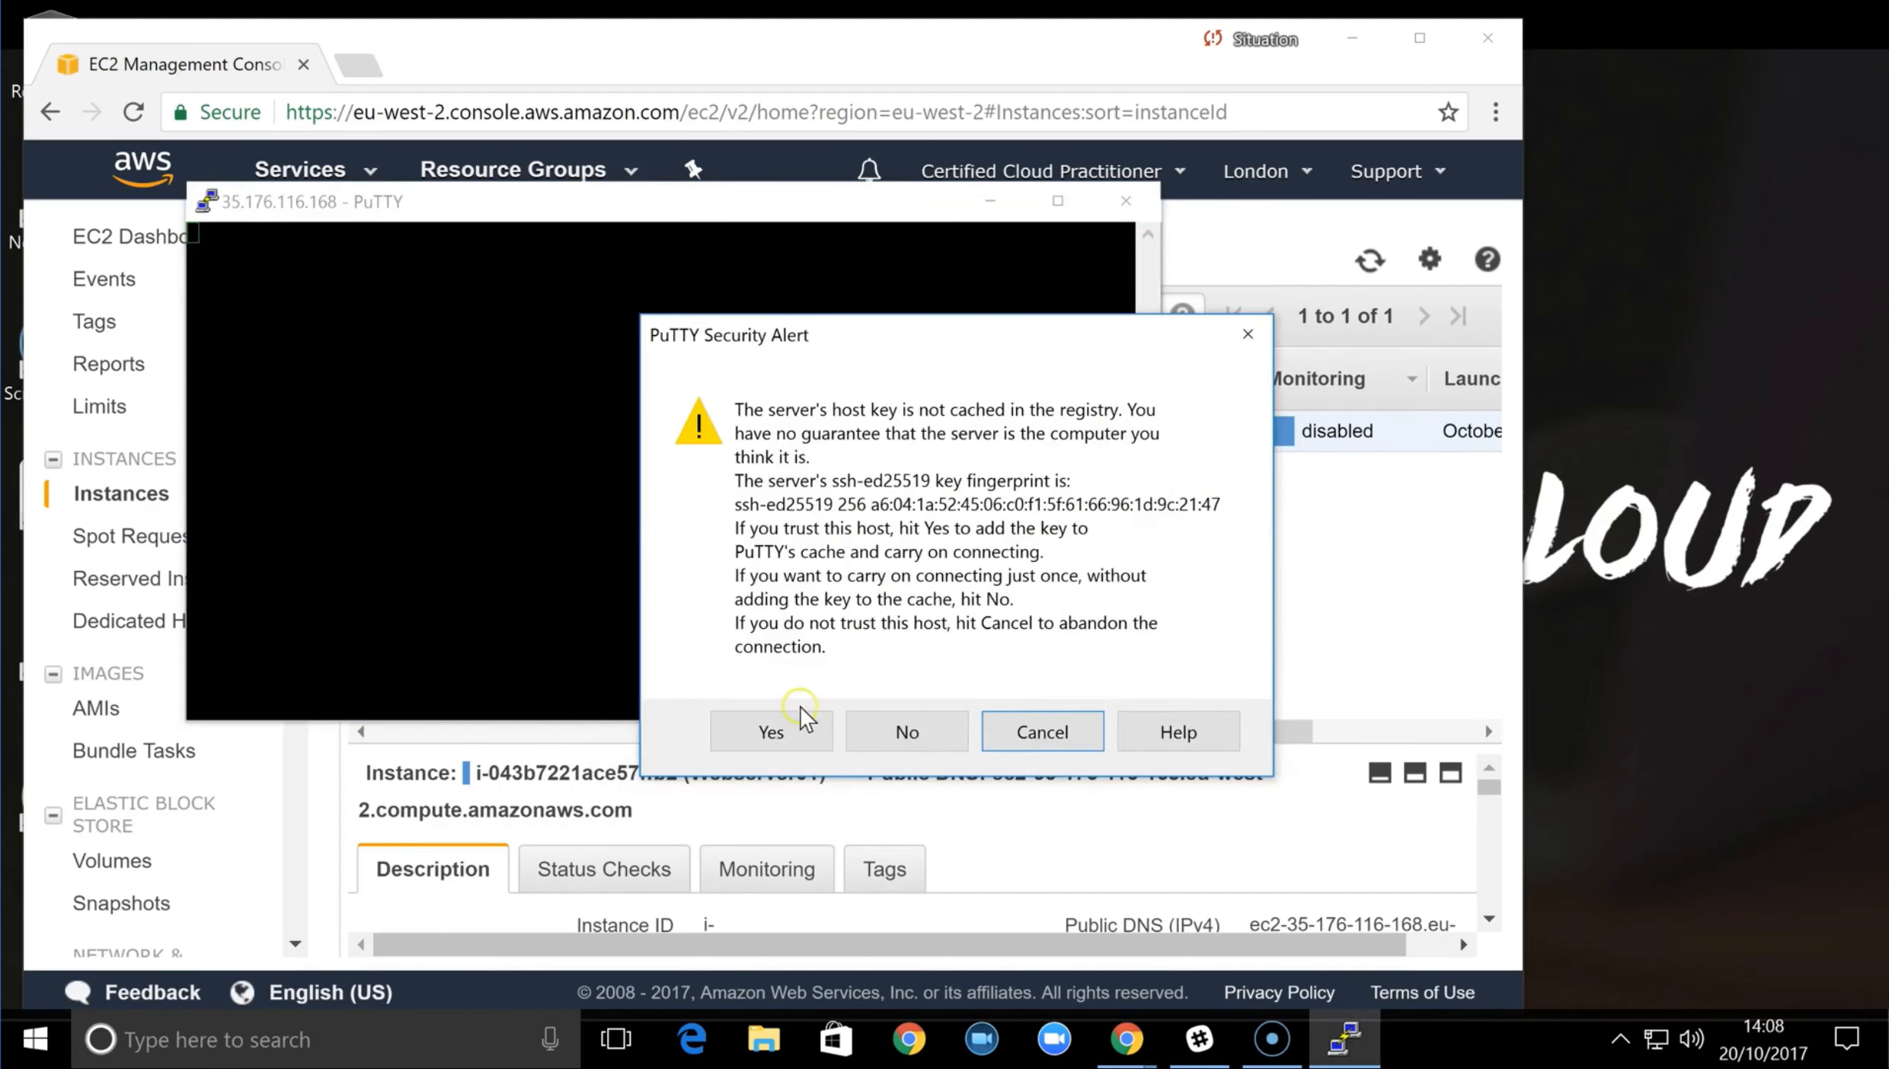
Accept and cache the server's host key, and log in as ec2-user
{"action": "left_click", "coordinate": [797, 735]}
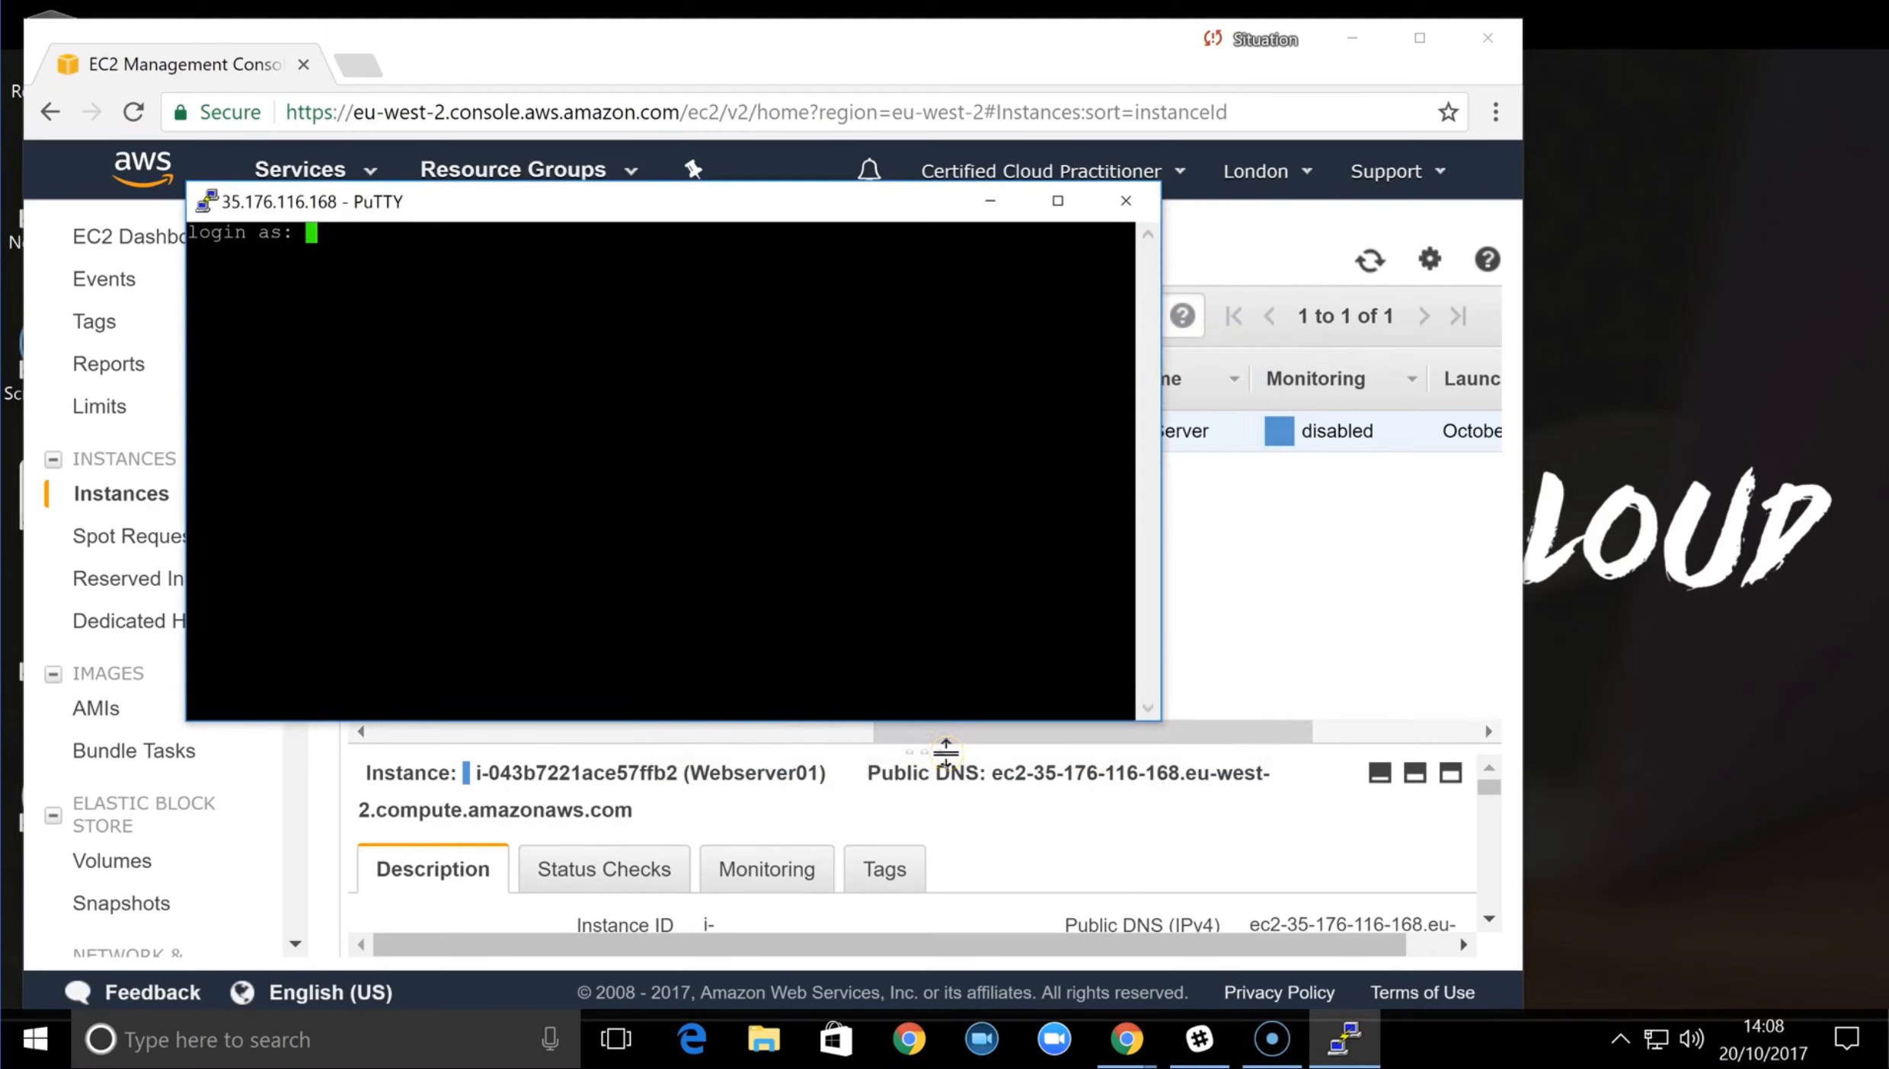
{"action": "type", "text": "ec2-user"}
{"action": "key", "text": "Return"}
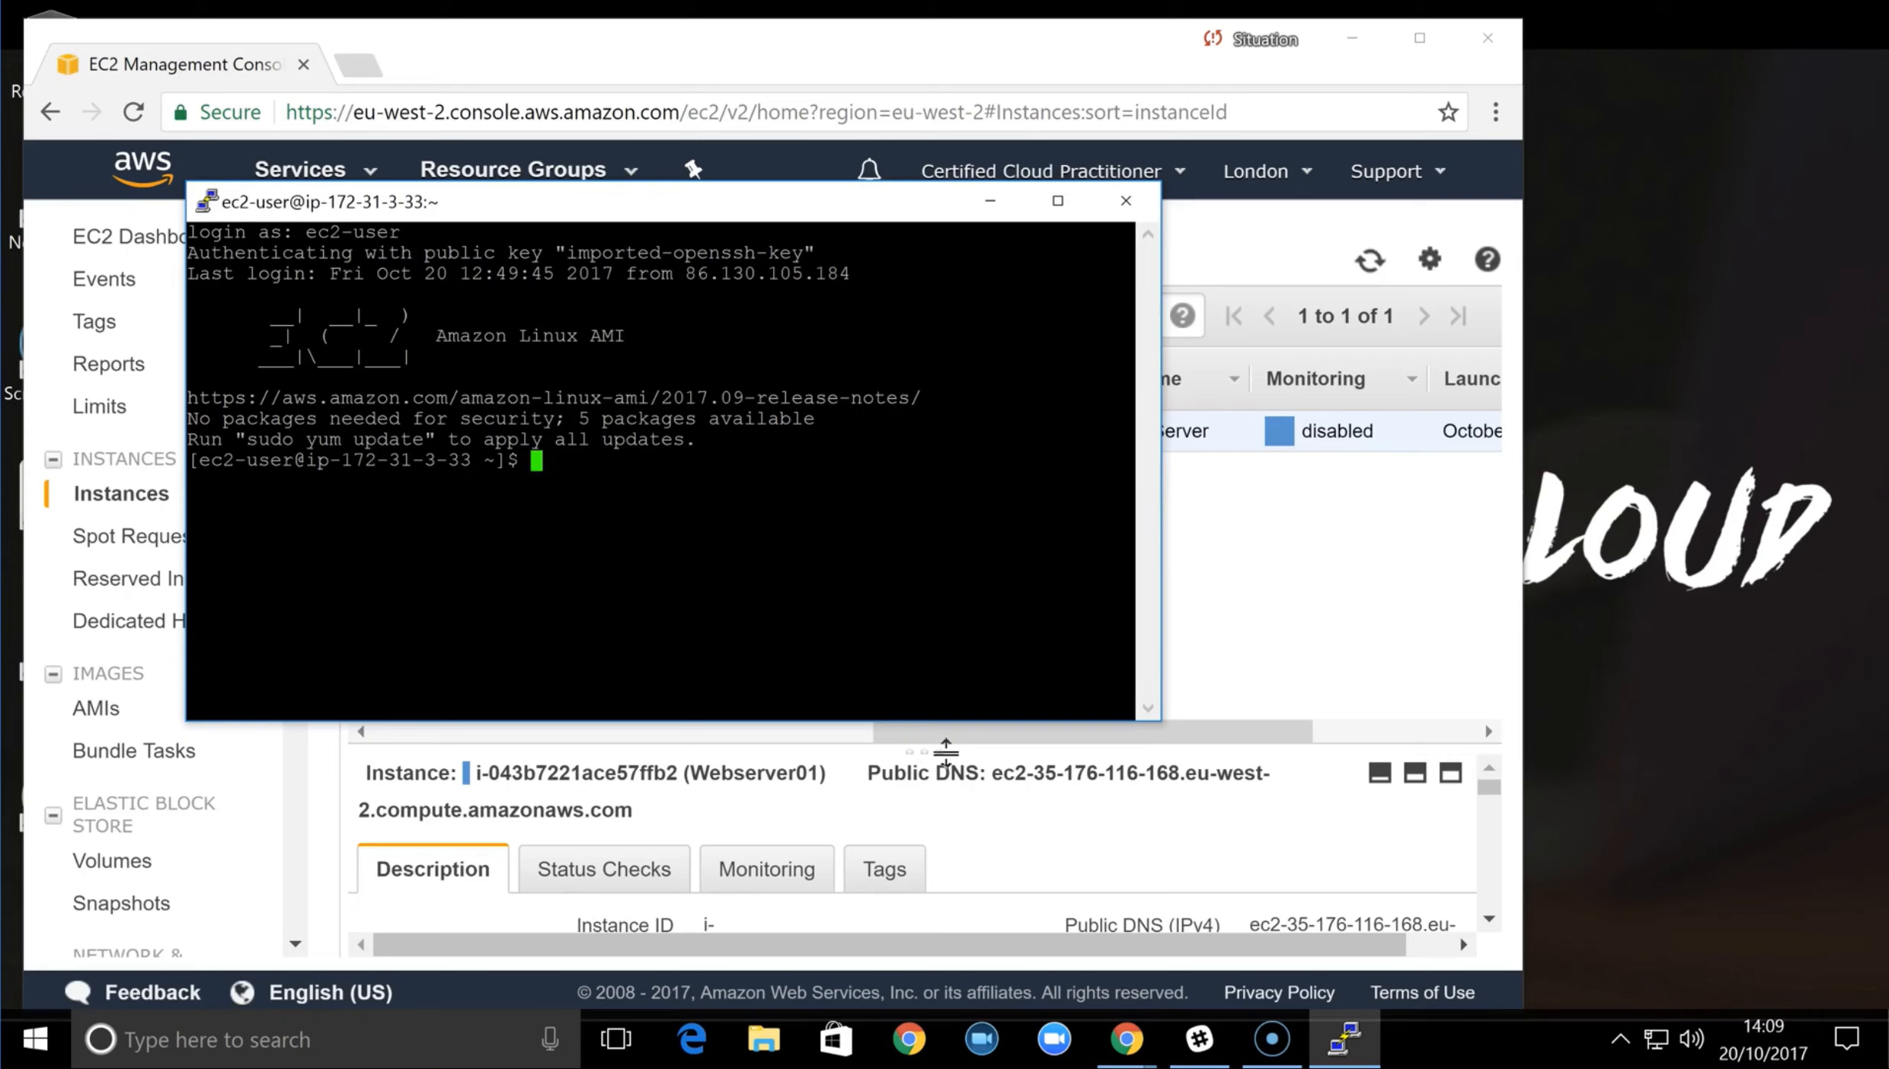
Switch to Chrome and examine the inbound rules of the Web-DMZ security group
{"action": "left_click", "coordinate": [1266, 601]}
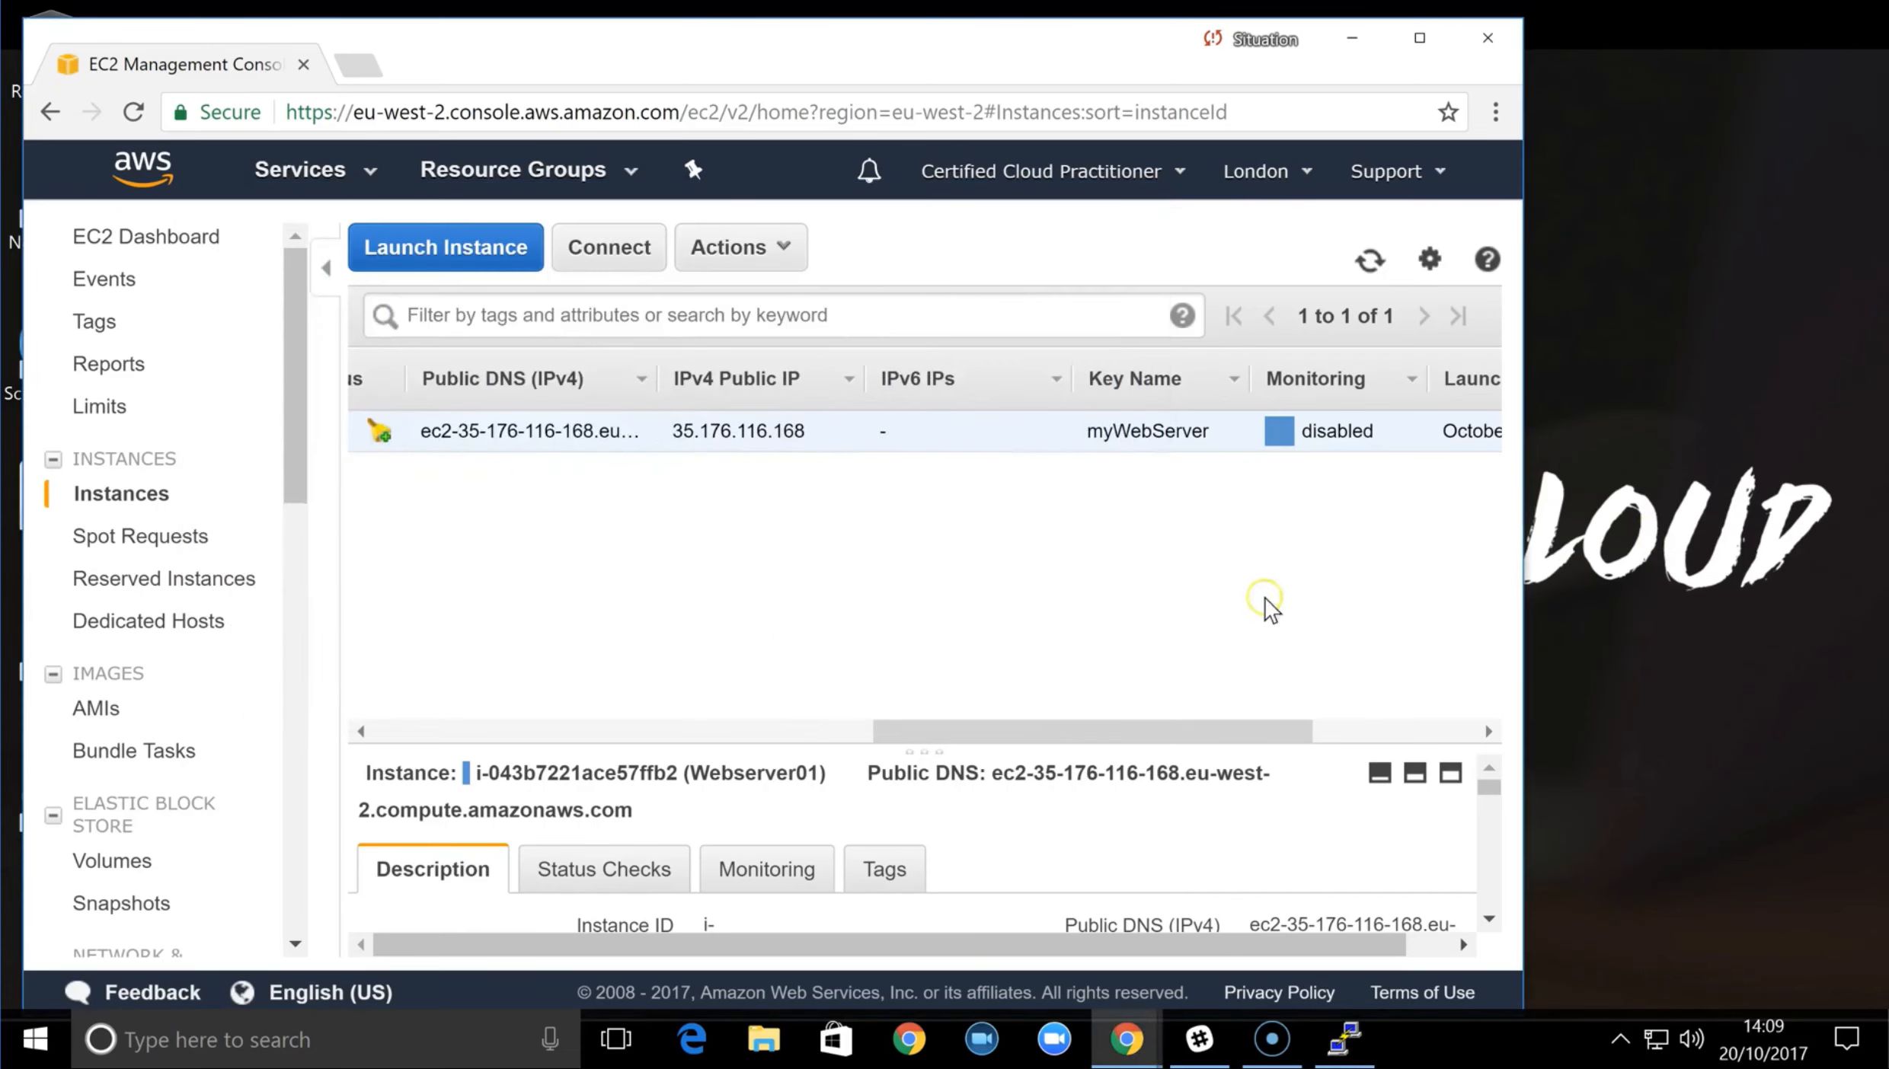
{"action": "scroll", "coordinate": [183, 579], "scroll_direction": "down", "scroll_amount": 8}
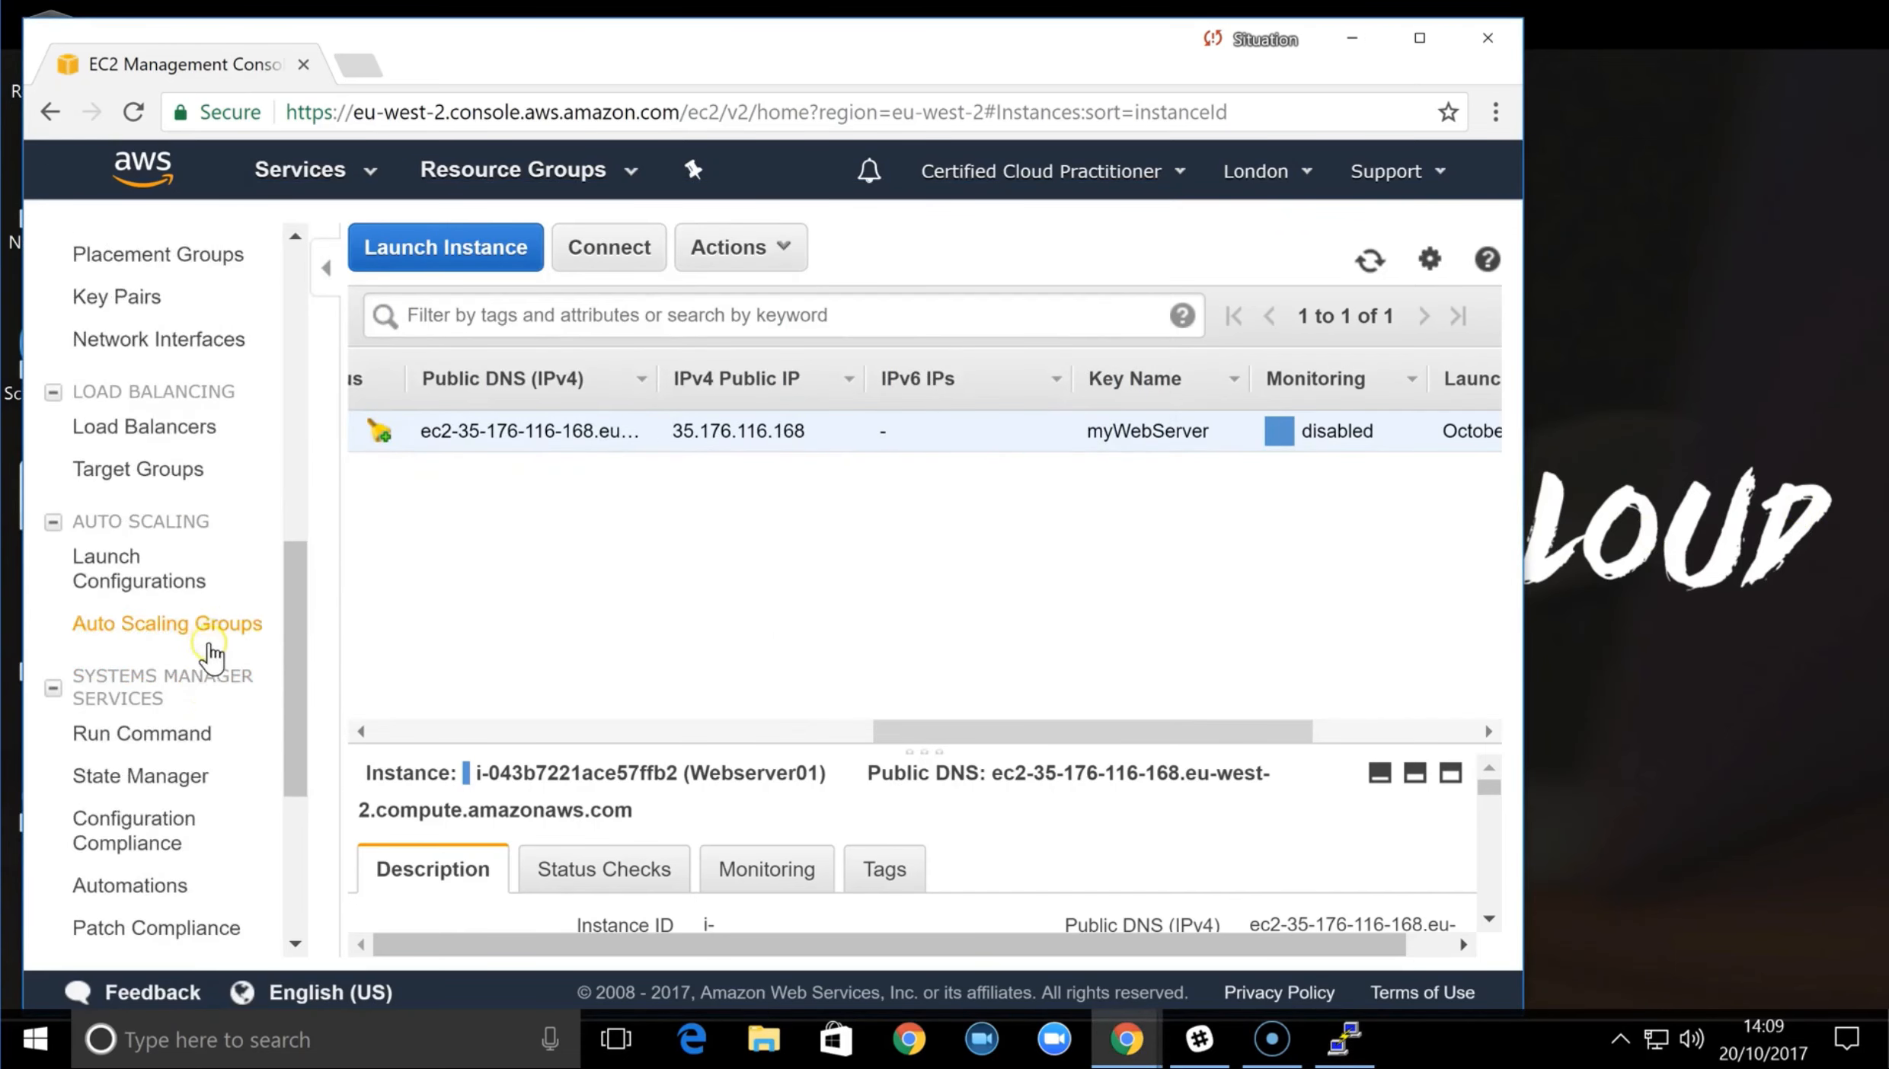
{"action": "scroll", "coordinate": [210, 645], "scroll_direction": "down", "scroll_amount": 1}
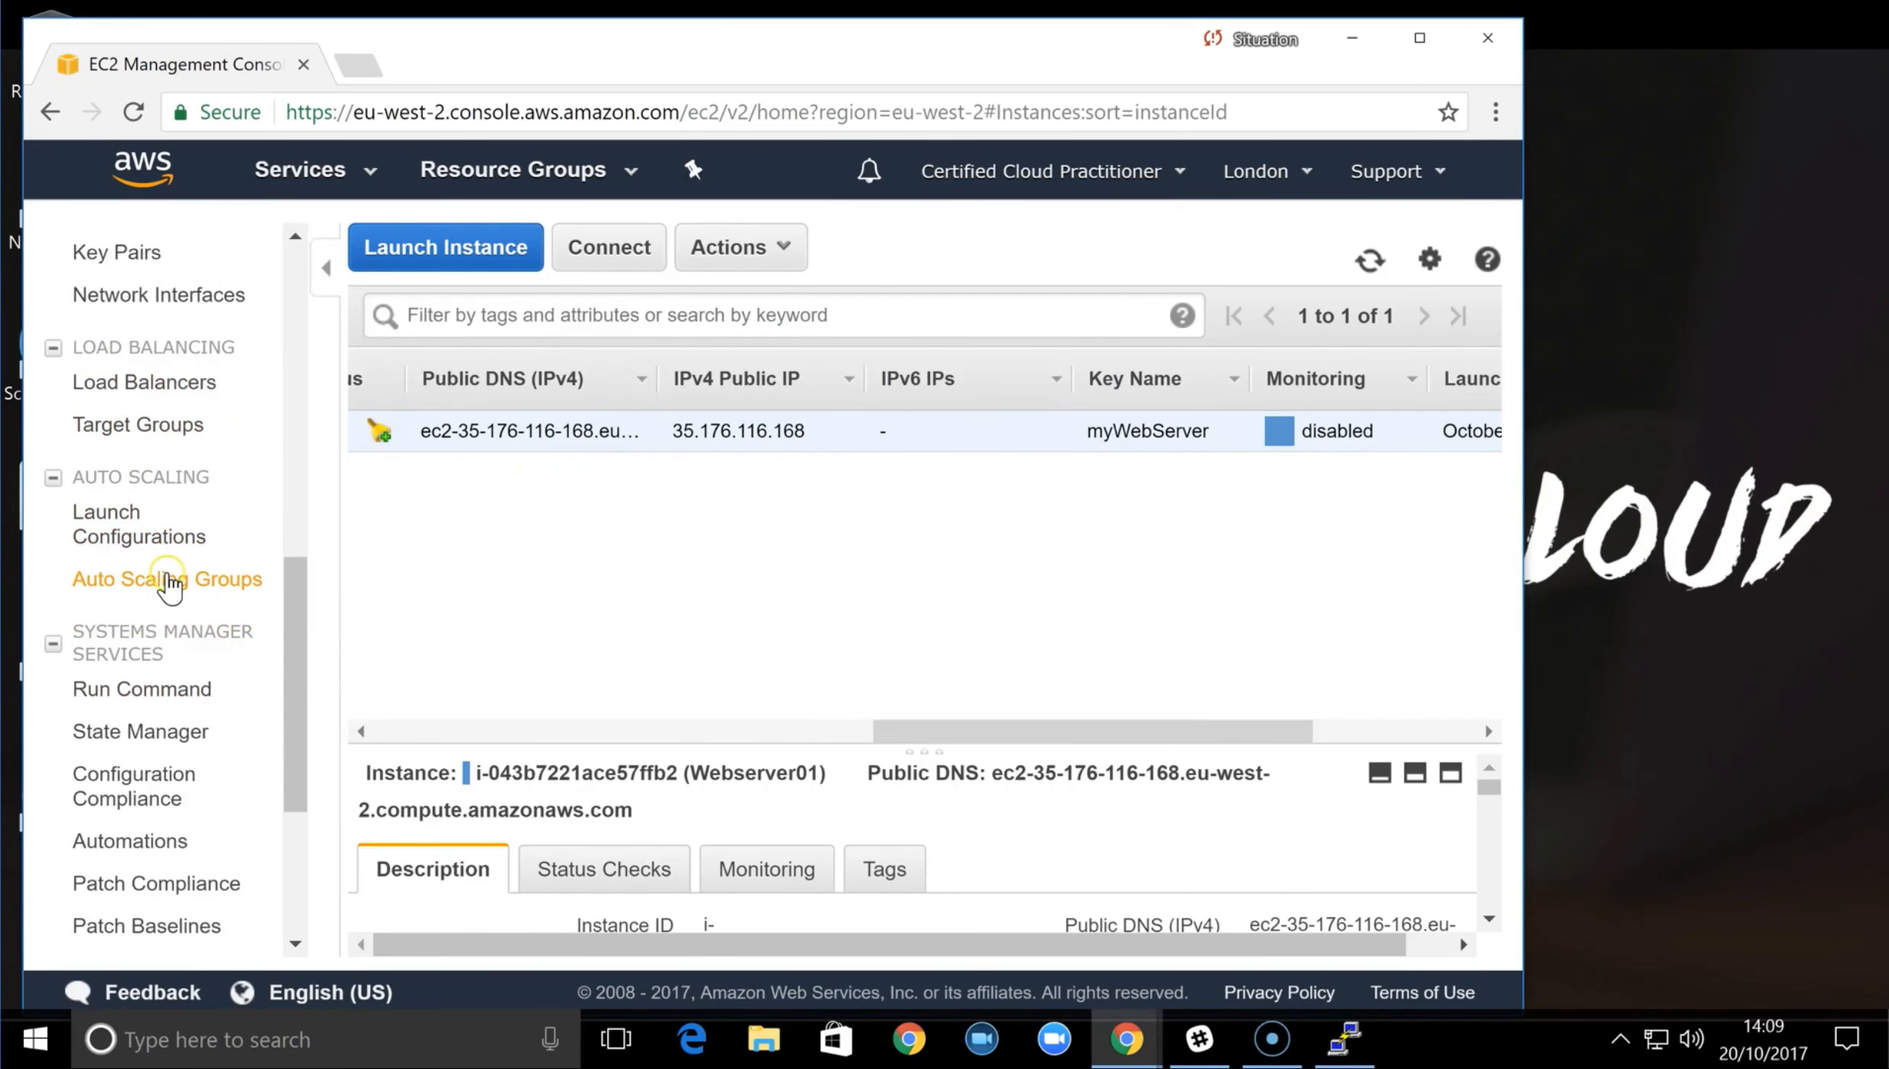
{"action": "scroll", "coordinate": [189, 615], "scroll_direction": "up", "scroll_amount": 2}
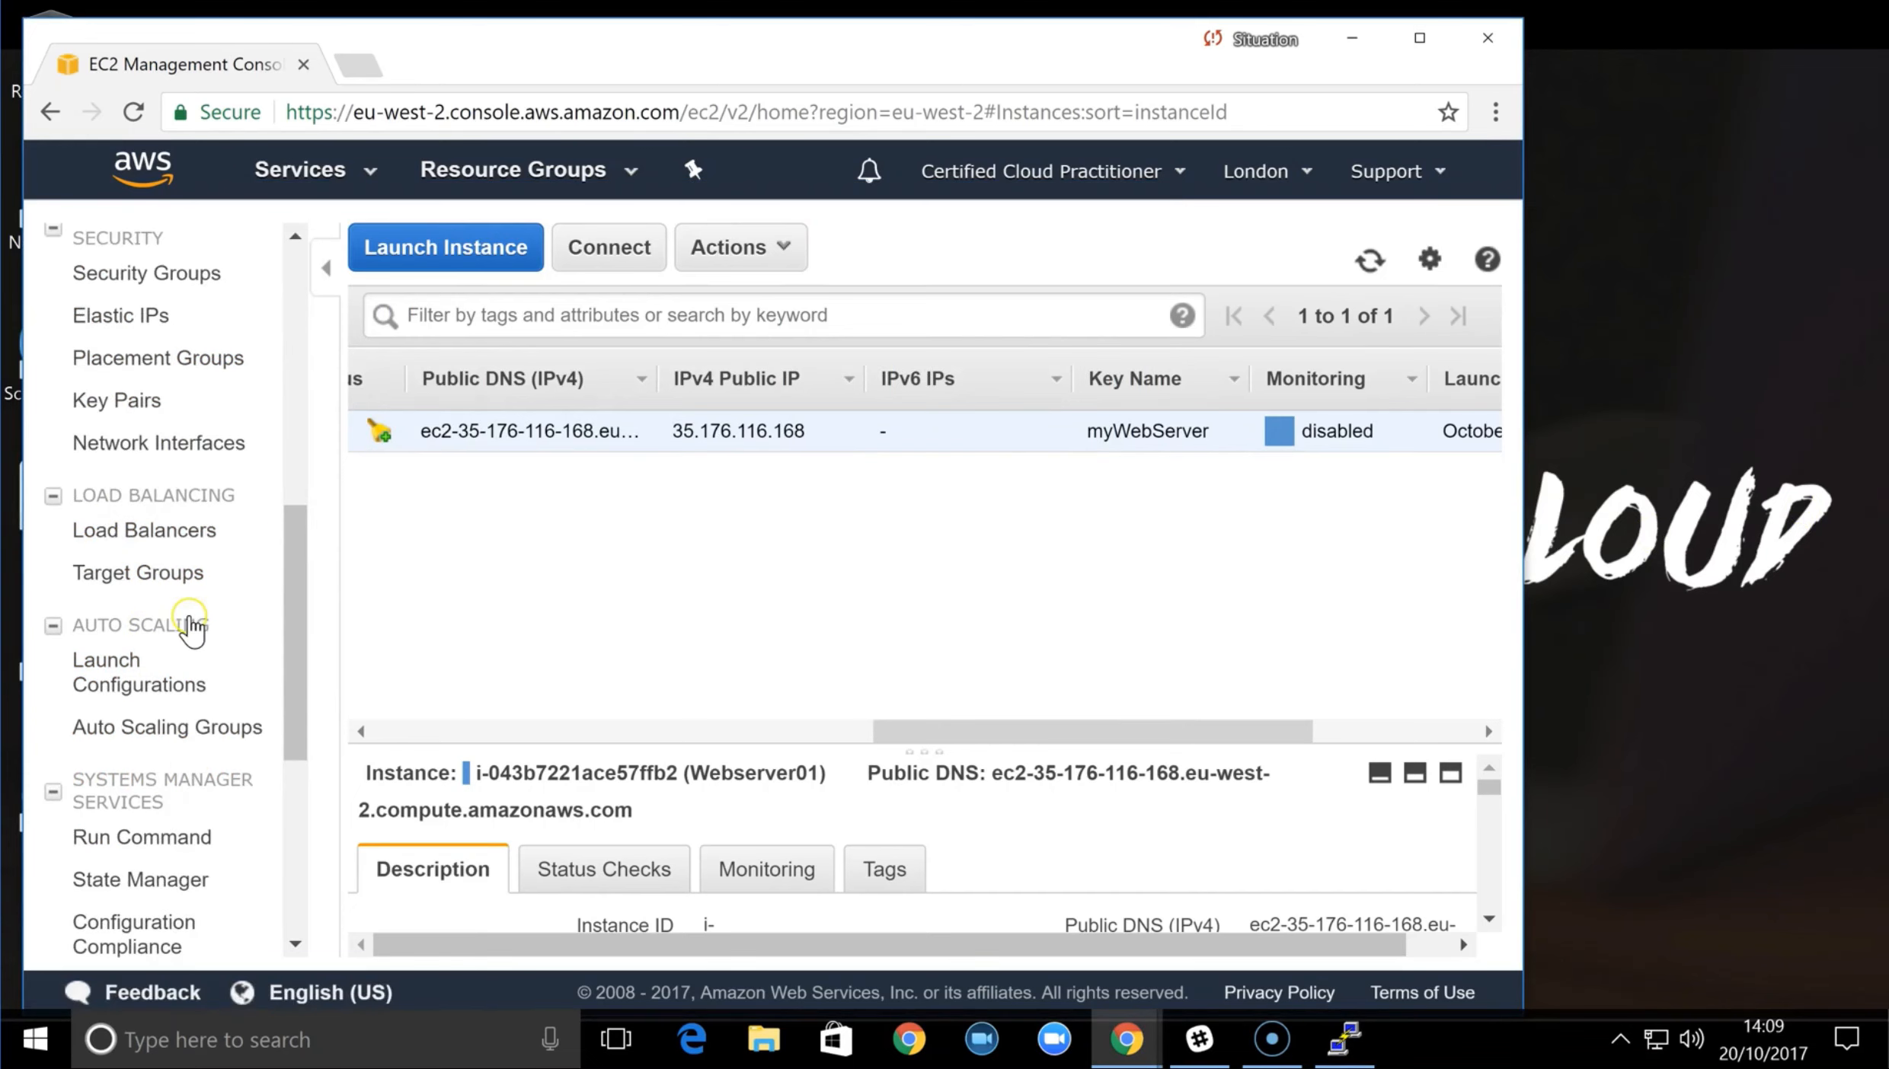
{"action": "left_click", "coordinate": [128, 282]}
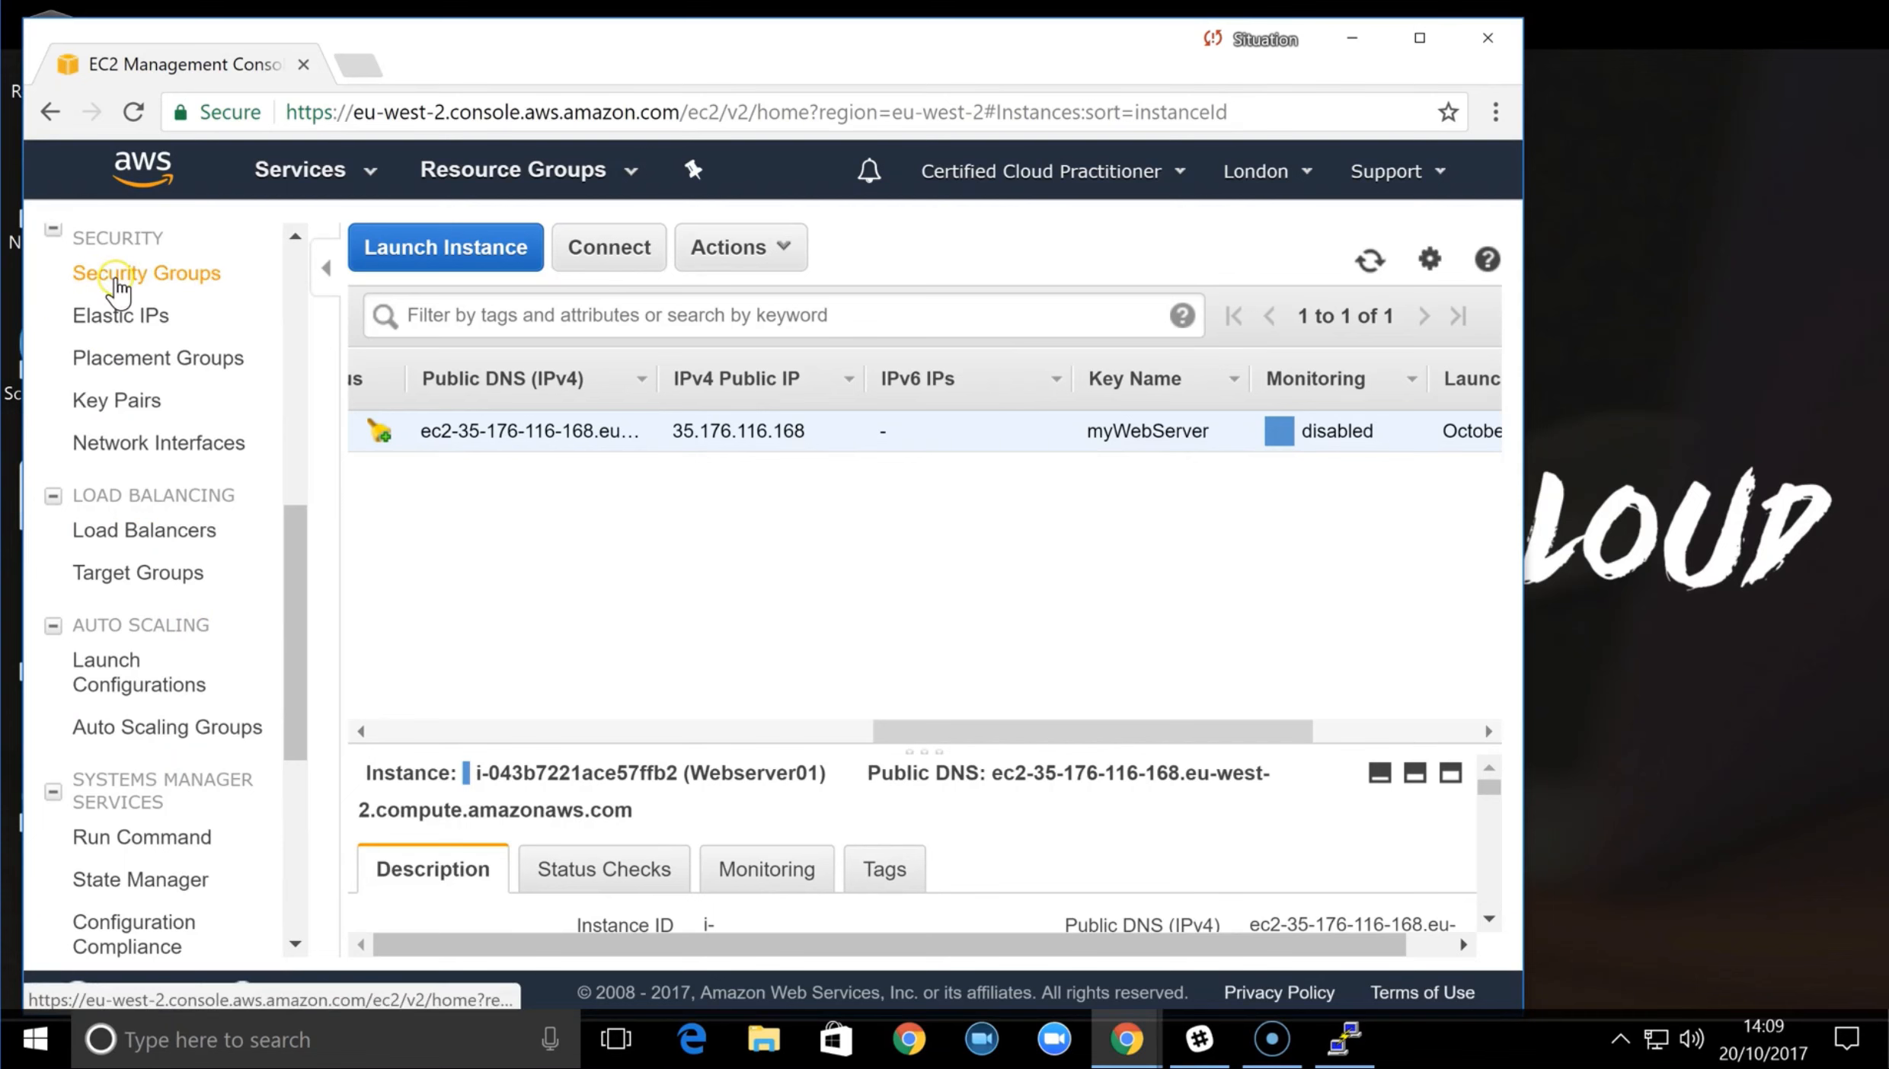
{"action": "left_click", "coordinate": [672, 470]}
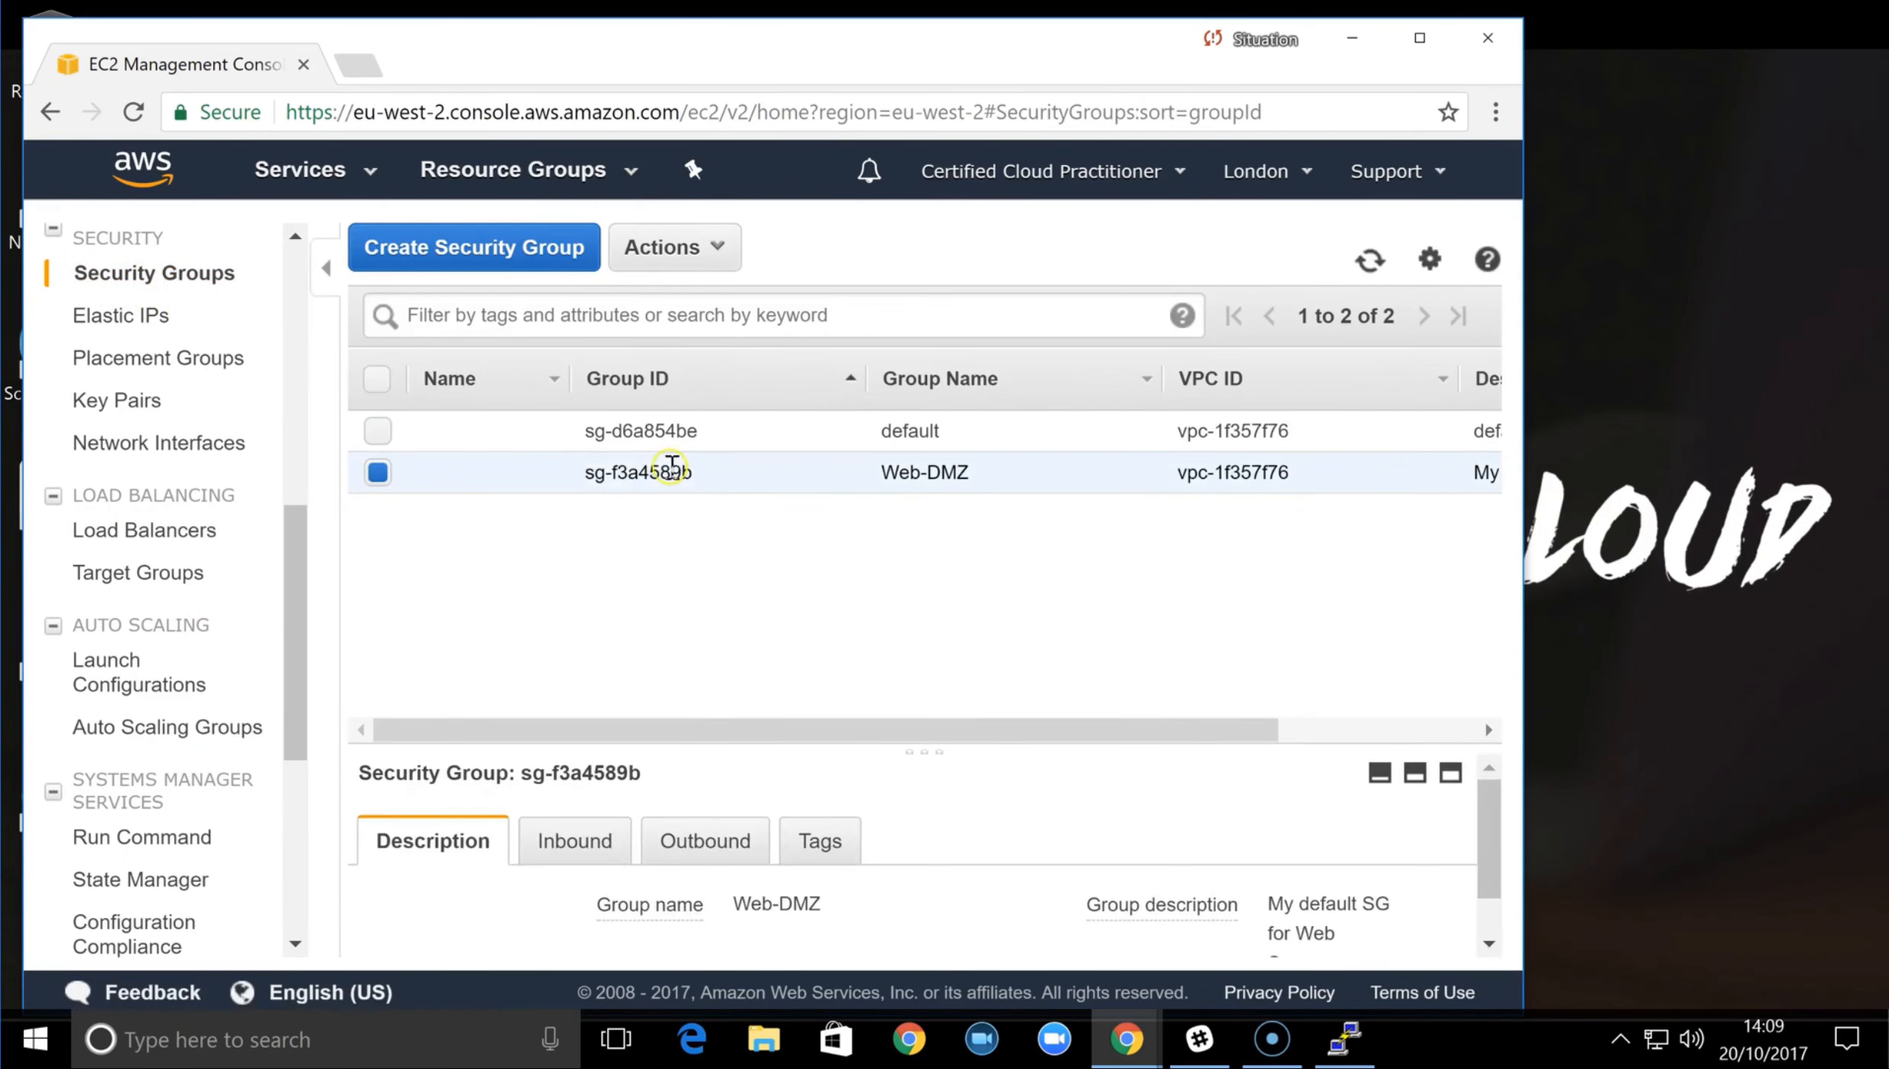
{"action": "left_click", "coordinate": [610, 842]}
{"action": "scroll", "coordinate": [639, 830], "scroll_direction": "down", "scroll_amount": 3}
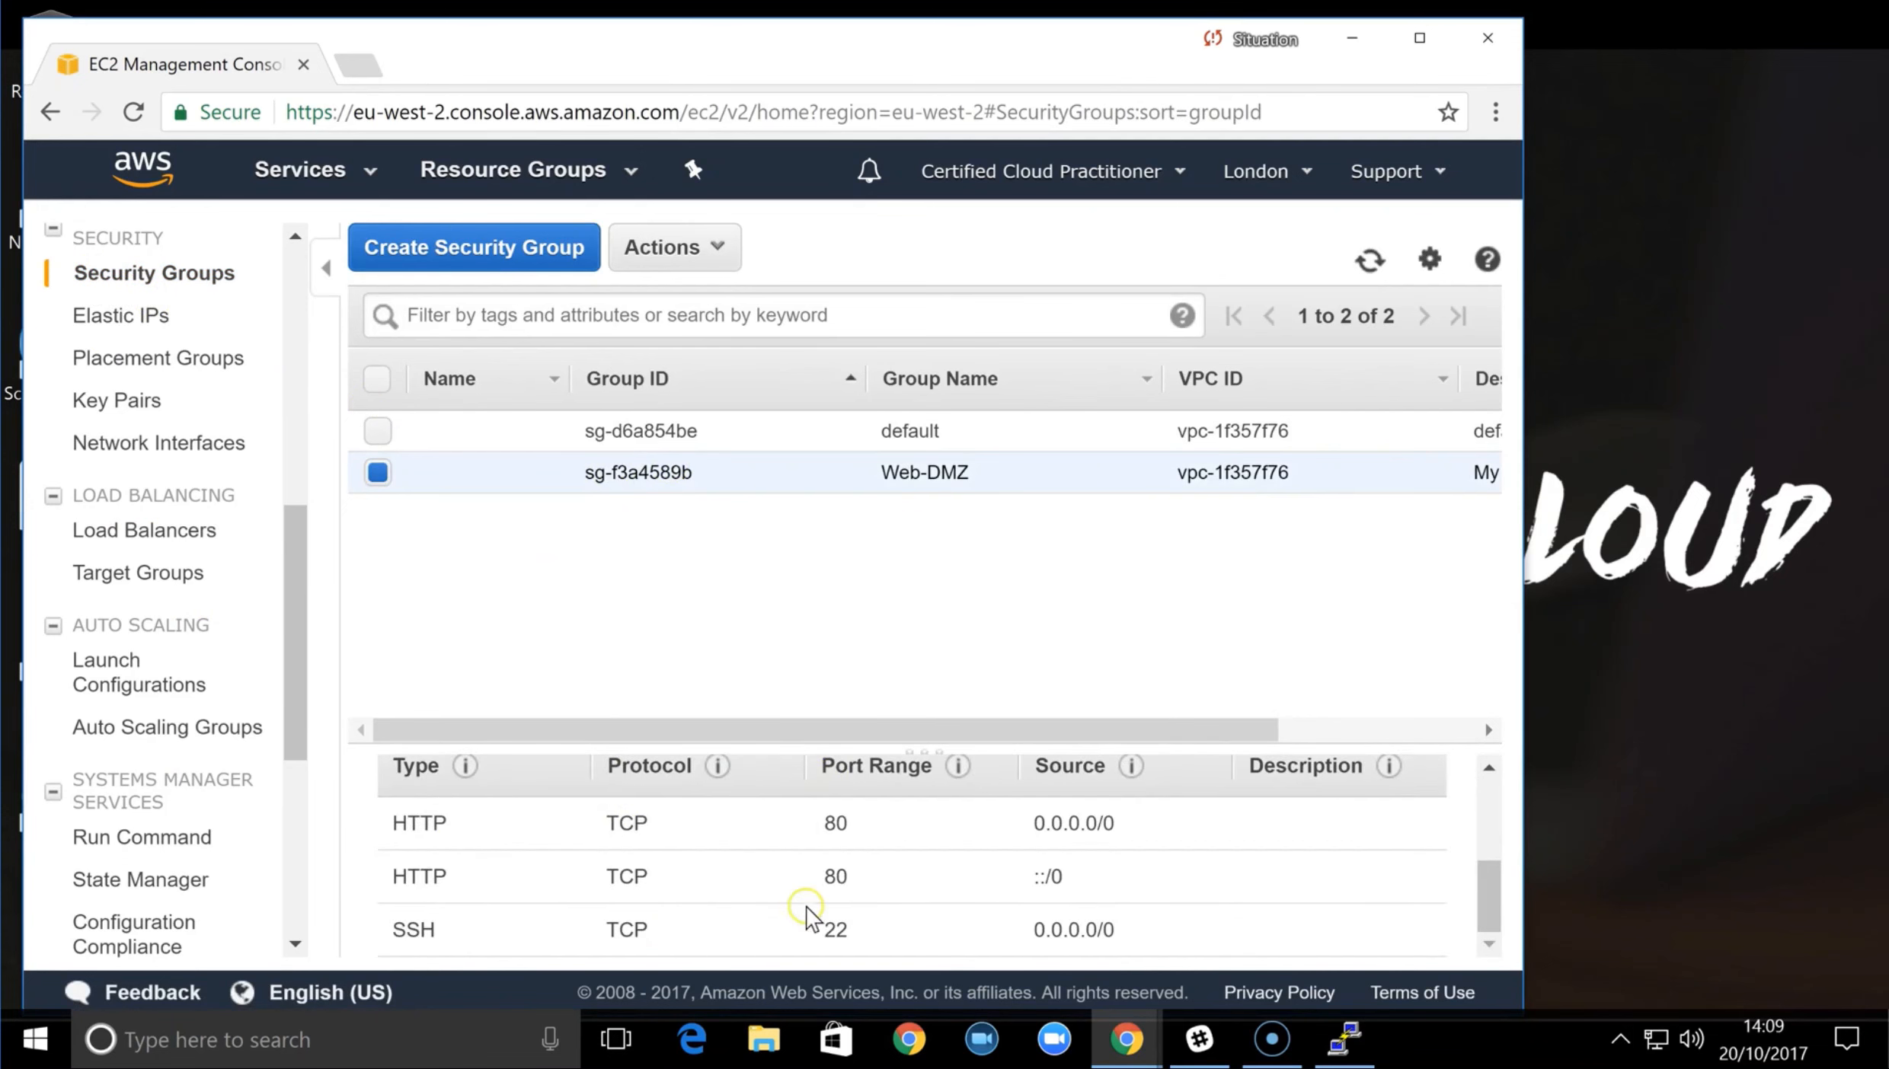